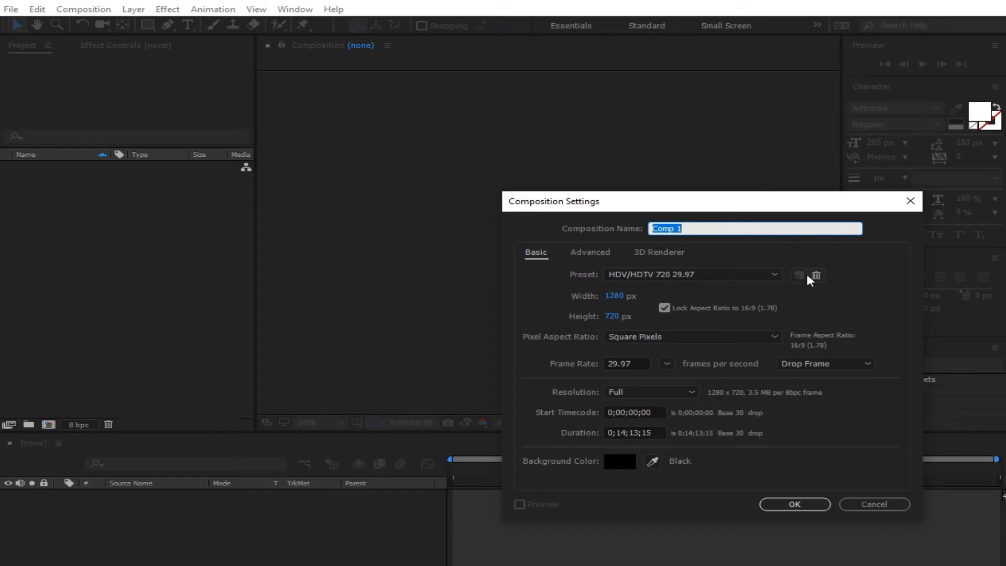
- Set the composition width to 1920 and create Comp 1 at 1920×1080, 29.97 fps
left_click(623, 297)
type("1920")
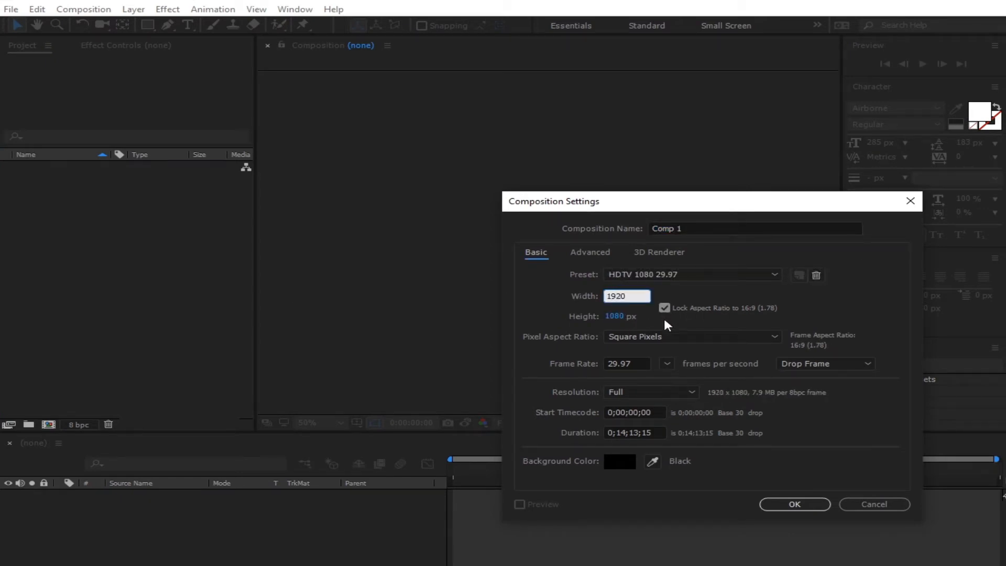
key("Return")
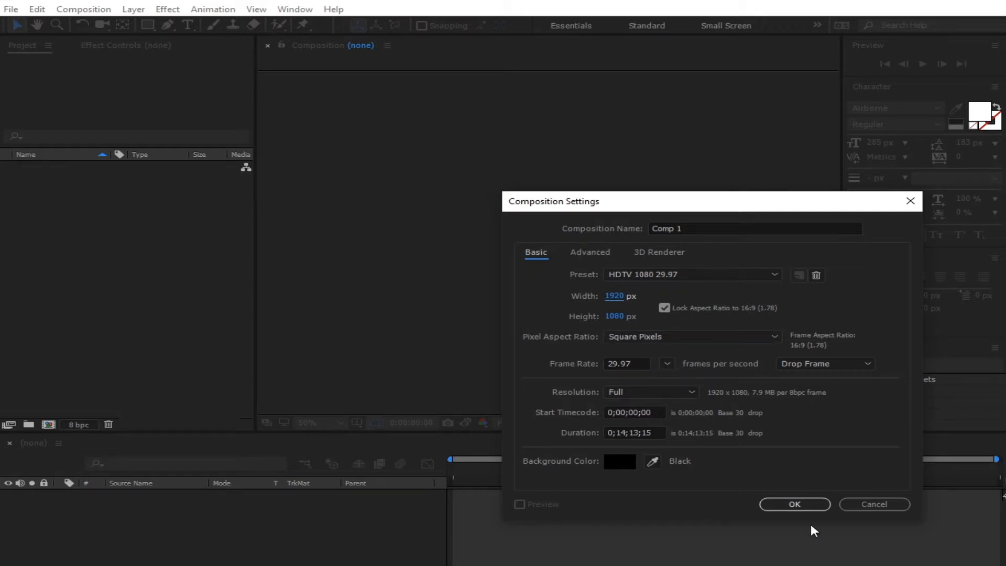
left_click(794, 505)
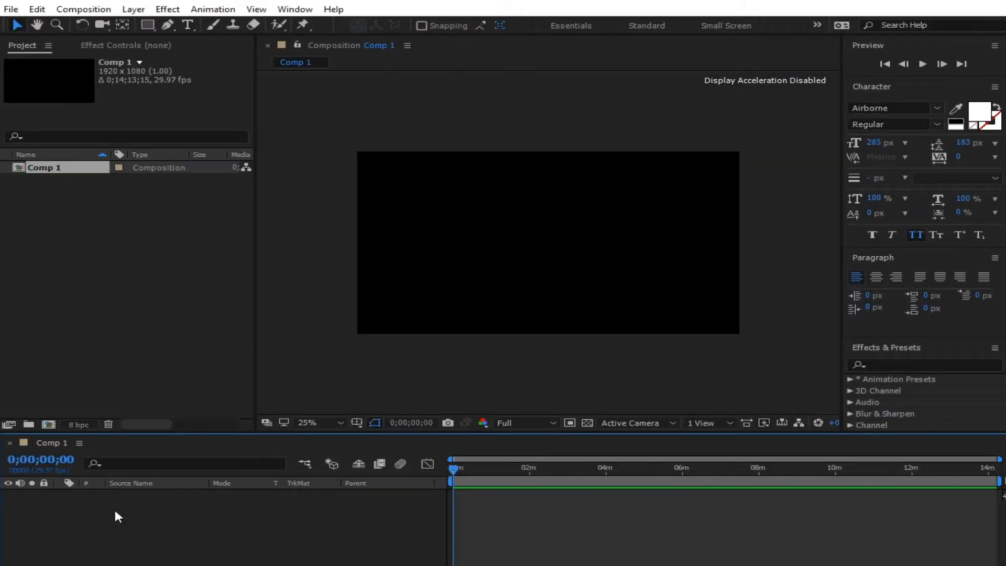
- Fit the viewer up to 100% and start a new solid layer from the timeline
left_click(319, 423)
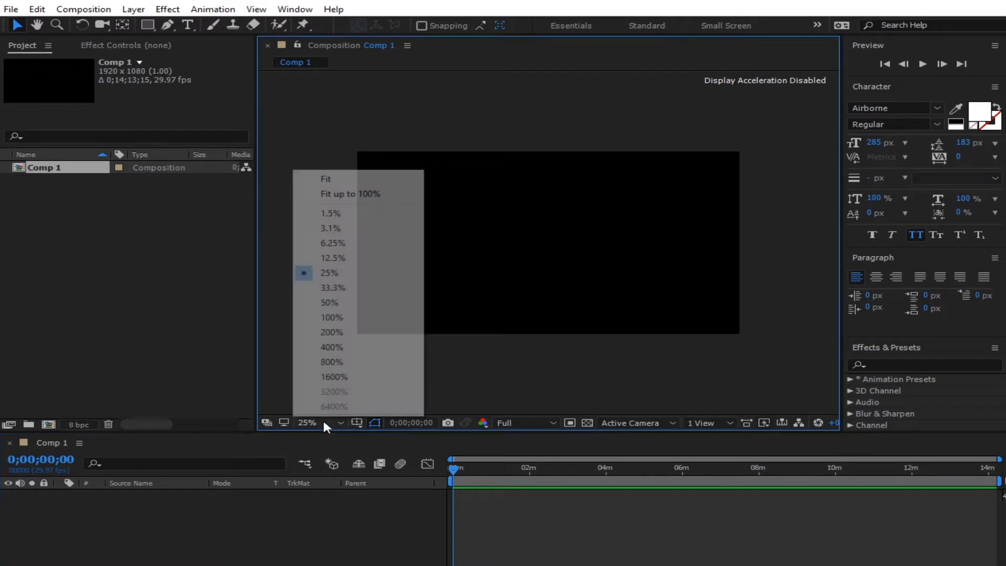
left_click(376, 195)
right_click(187, 520)
left_click(304, 374)
right_click(203, 564)
mouse_move(272, 451)
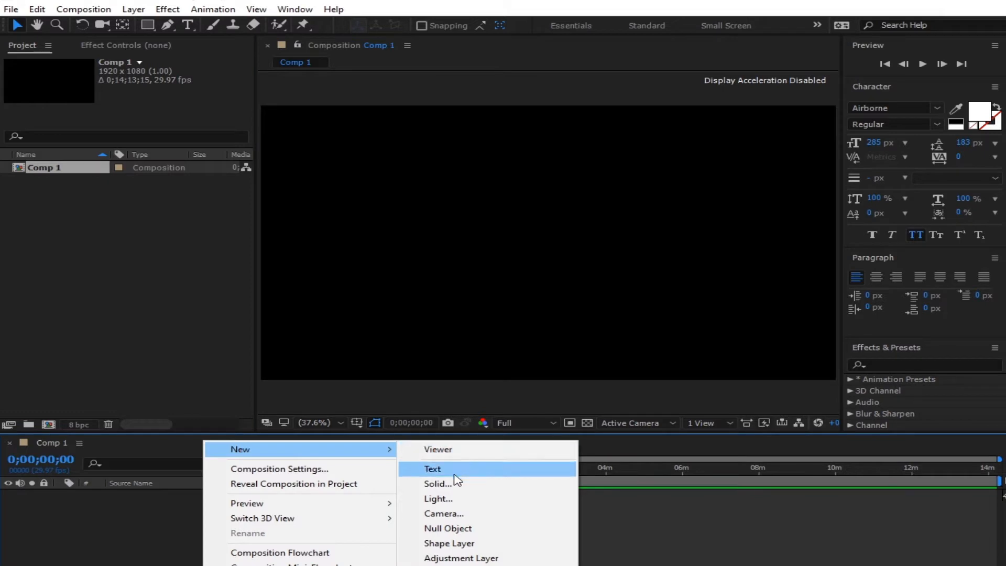
left_click(438, 482)
- Make the solid white (FFFFFF), name it 'bg', and create it
left_click(499, 407)
type("ffffff")
left_click(679, 245)
left_click(524, 206)
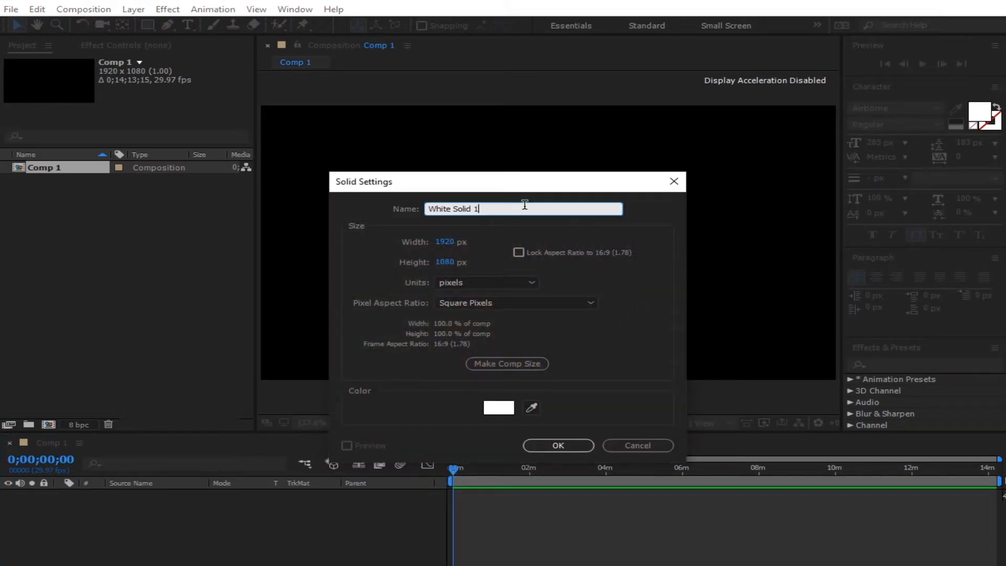
triple_click(525, 204)
type("bg")
left_click(577, 447)
left_click(283, 507)
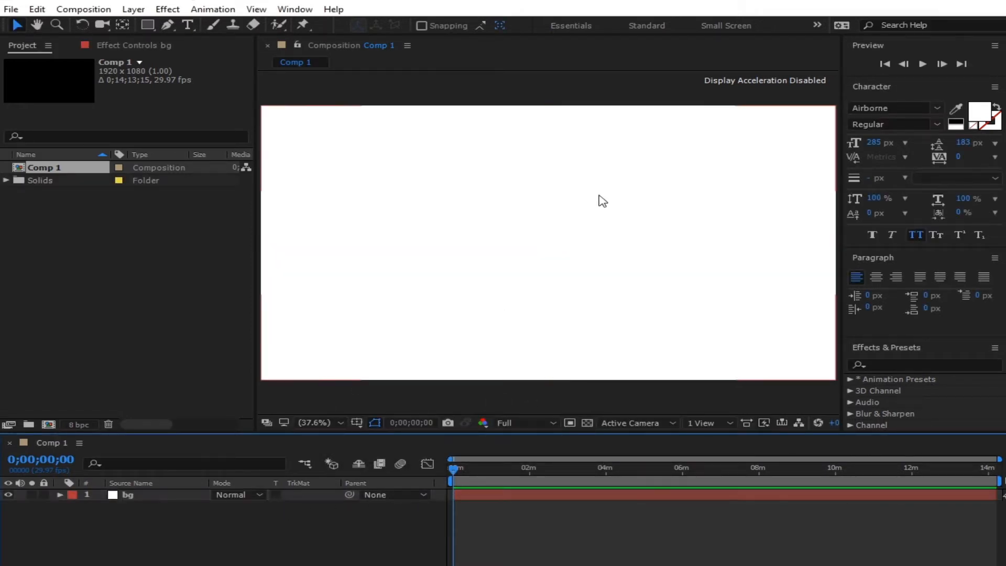
scroll(547, 227, "down", 1)
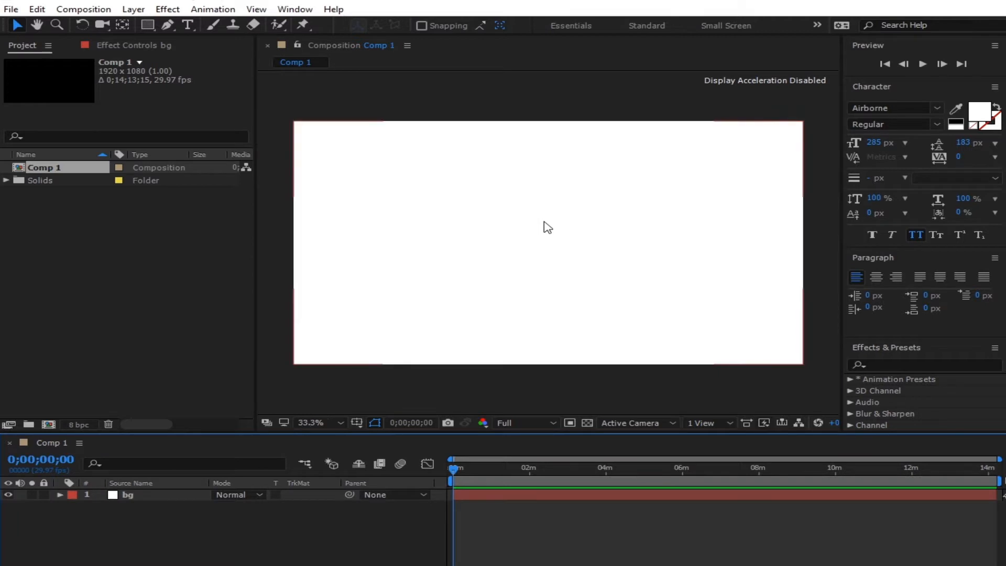
- Draw a wide brown rectangle right of the comp centre with the Rectangle Tool
left_click(168, 25)
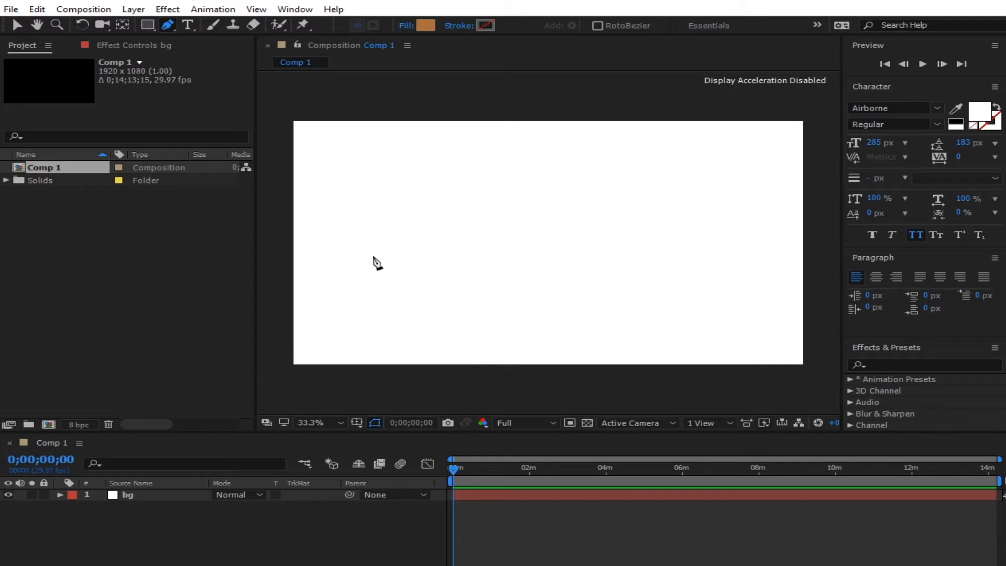
left_click(152, 26)
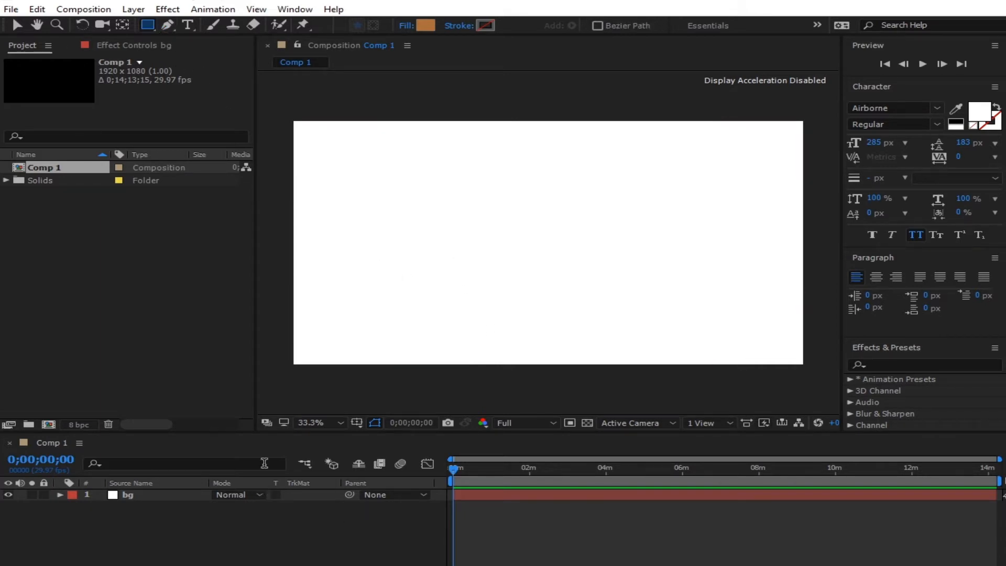
left_click(144, 25)
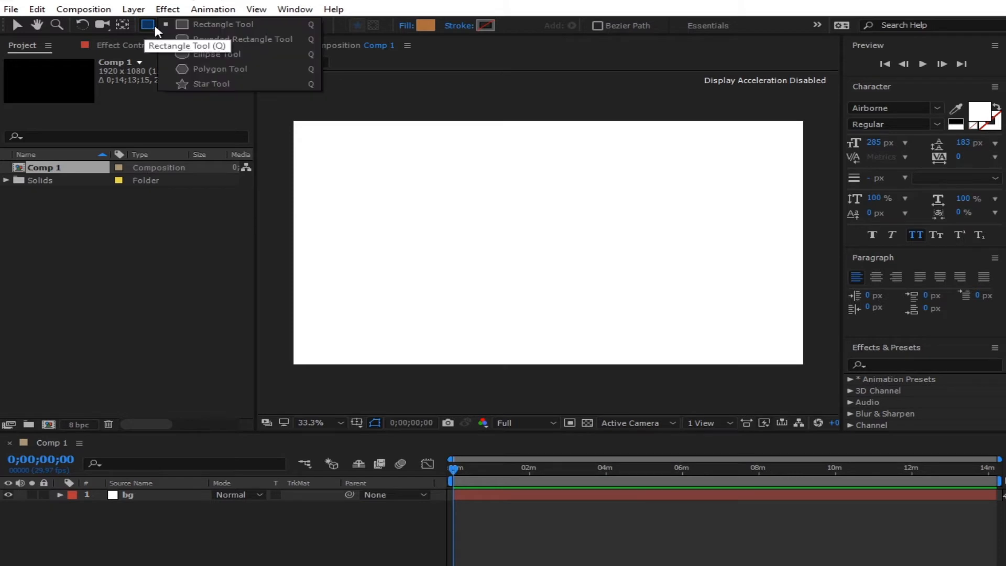
left_click(212, 23)
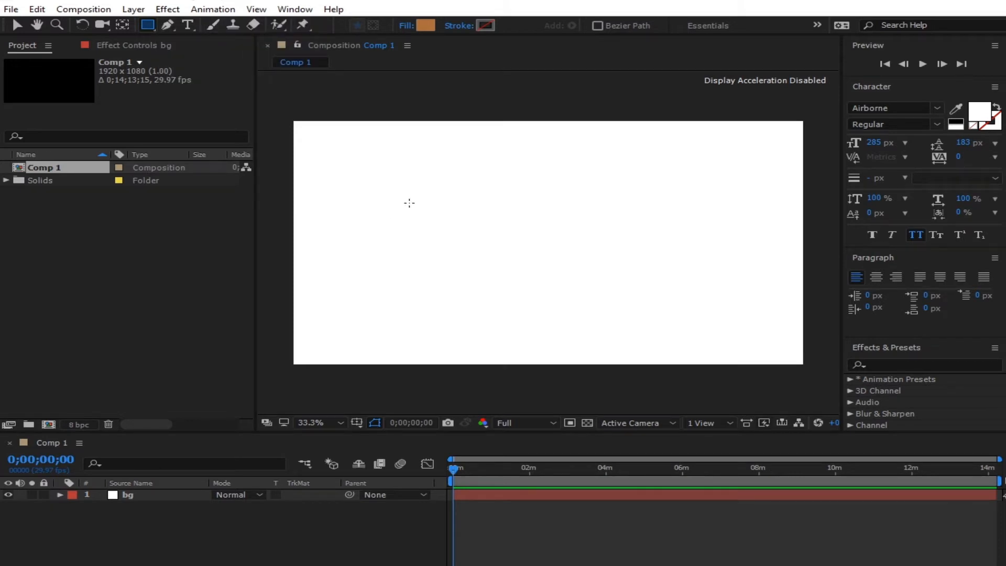
mouse_move(527, 234)
left_mouse_down()
mouse_move(550, 240)
mouse_move(550, 265)
mouse_move(600, 234)
mouse_move(622, 234)
mouse_move(574, 235)
mouse_move(642, 263)
mouse_move(667, 288)
mouse_move(714, 289)
mouse_move(722, 270)
mouse_move(770, 276)
left_mouse_up()
- Move the rectangle left and up, and centre its anchor point on it
key("v")
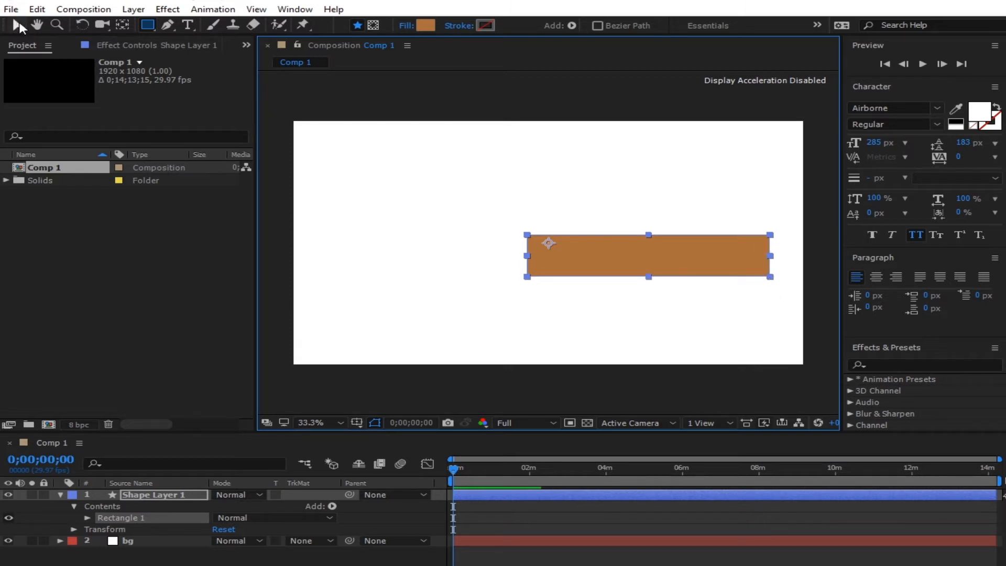
left_click_drag(675, 271, 591, 258)
key("y")
left_click_drag(549, 243, 566, 245)
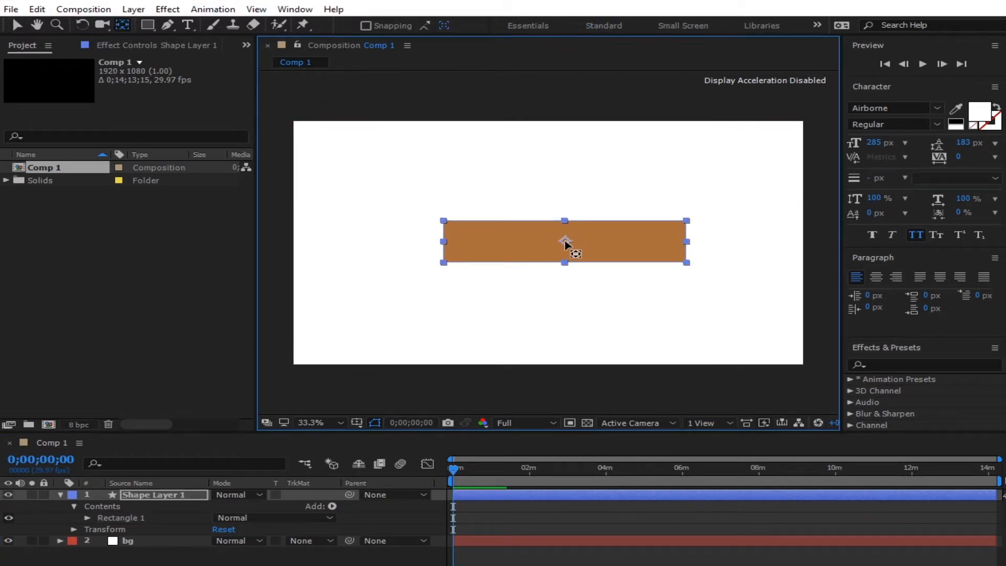
- Use the Align panel to centre Shape Layer 1 horizontally and vertically in Comp 1
left_click(17, 25)
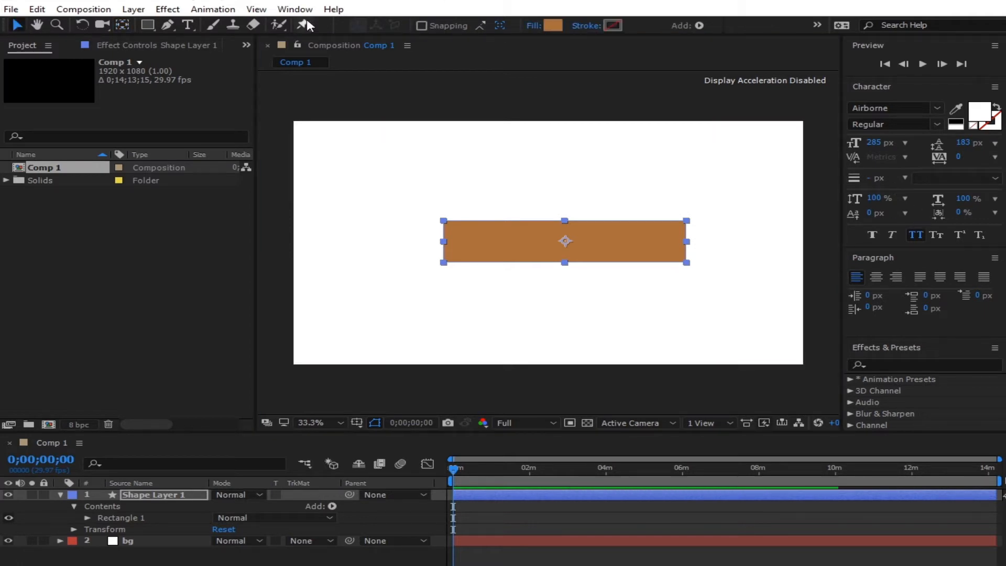
left_click(294, 9)
left_click(326, 79)
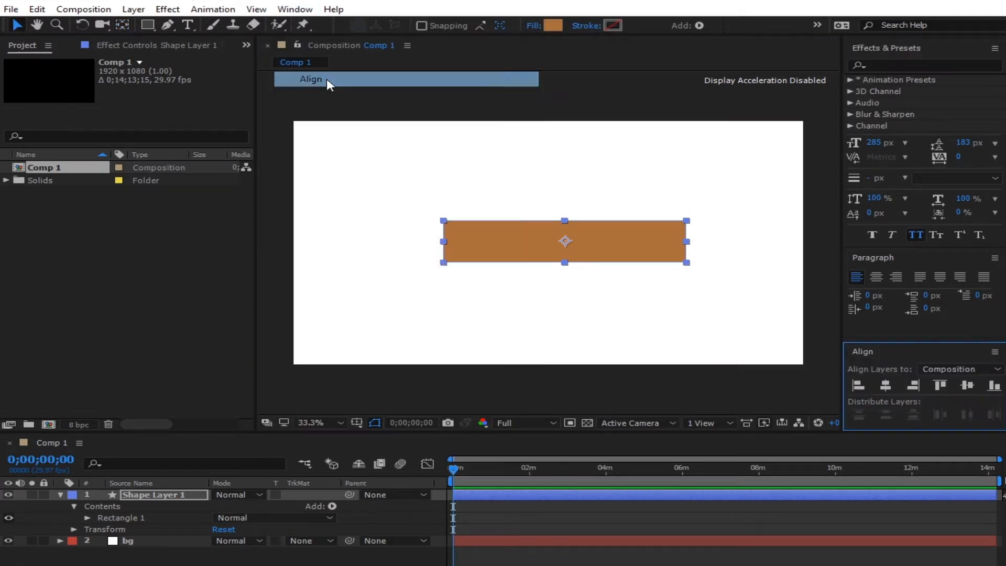
left_click(885, 386)
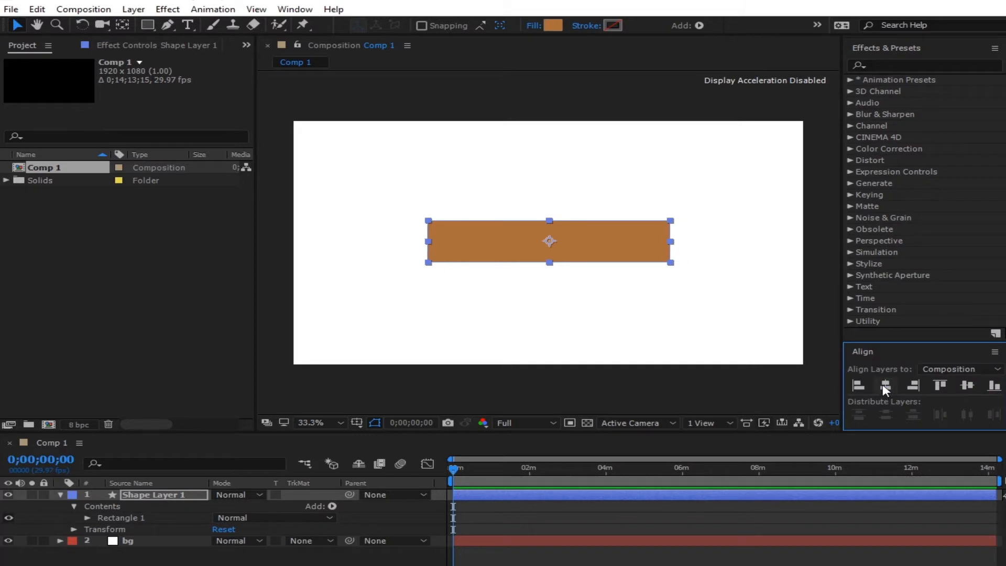
left_click(966, 388)
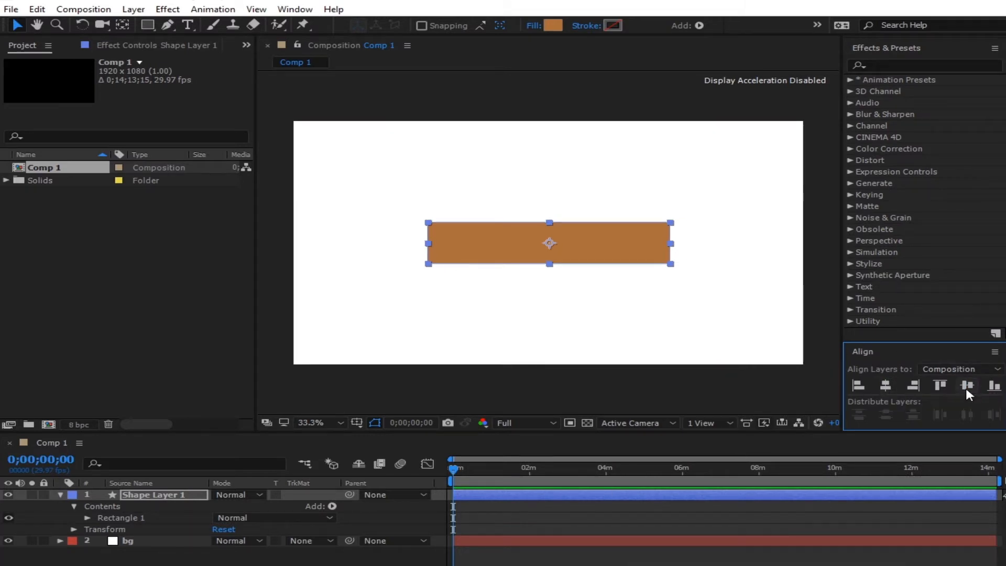
left_click(507, 558)
left_click(560, 244)
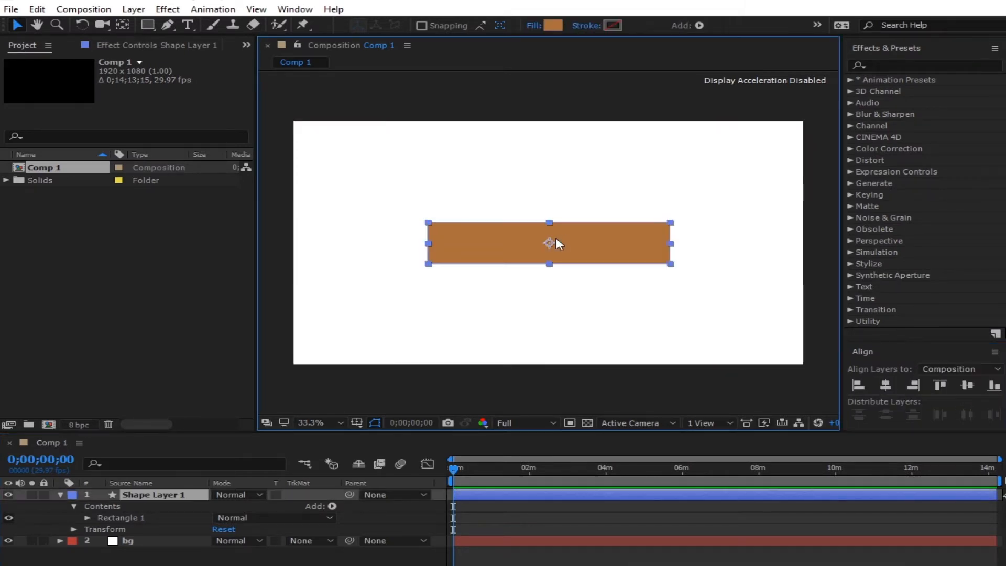
- Give the rectangle a solid 11 px stroke, initially coloured white
left_click(586, 25)
left_click(445, 288)
left_click(482, 367)
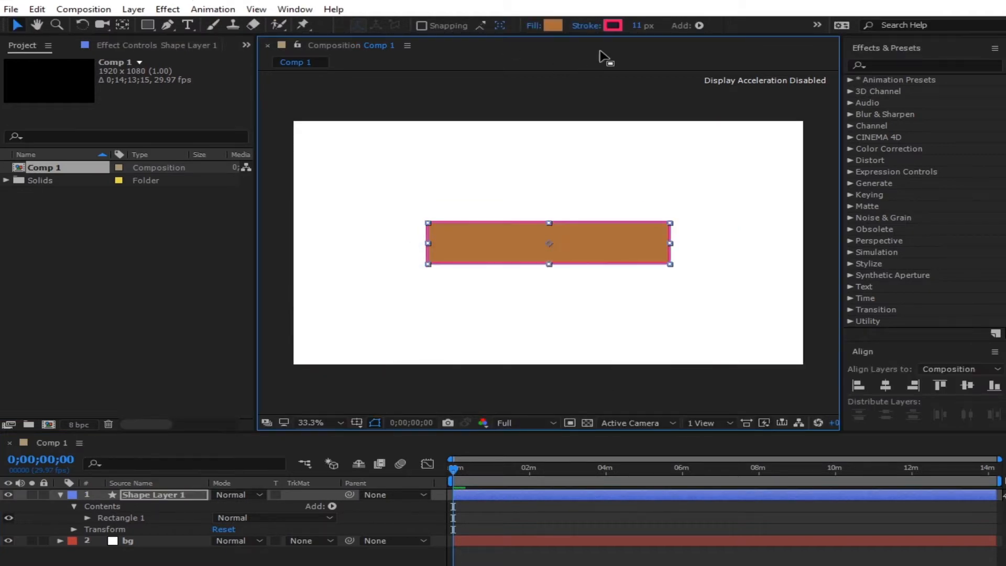
left_click(637, 25)
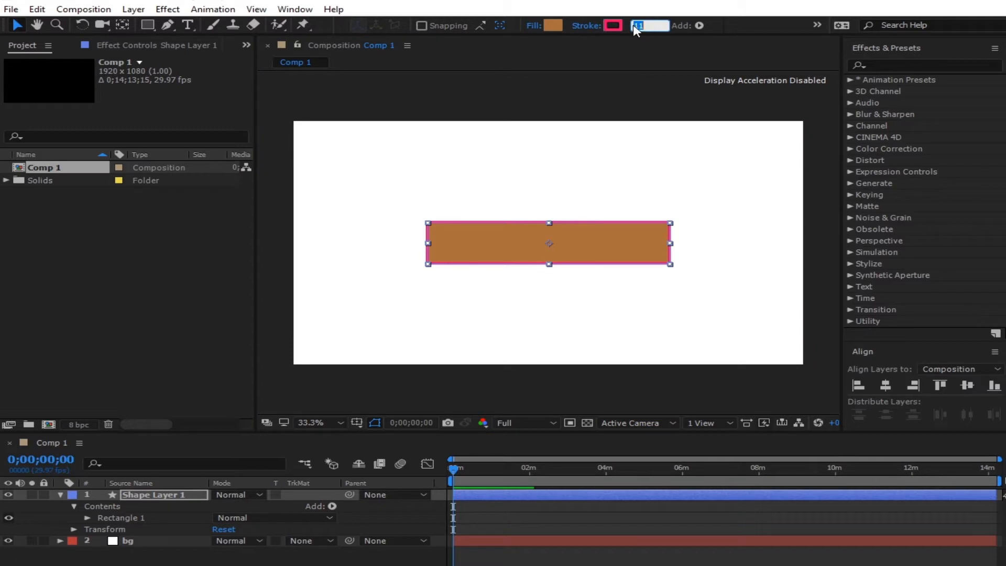
left_click(619, 25)
type("ffffff")
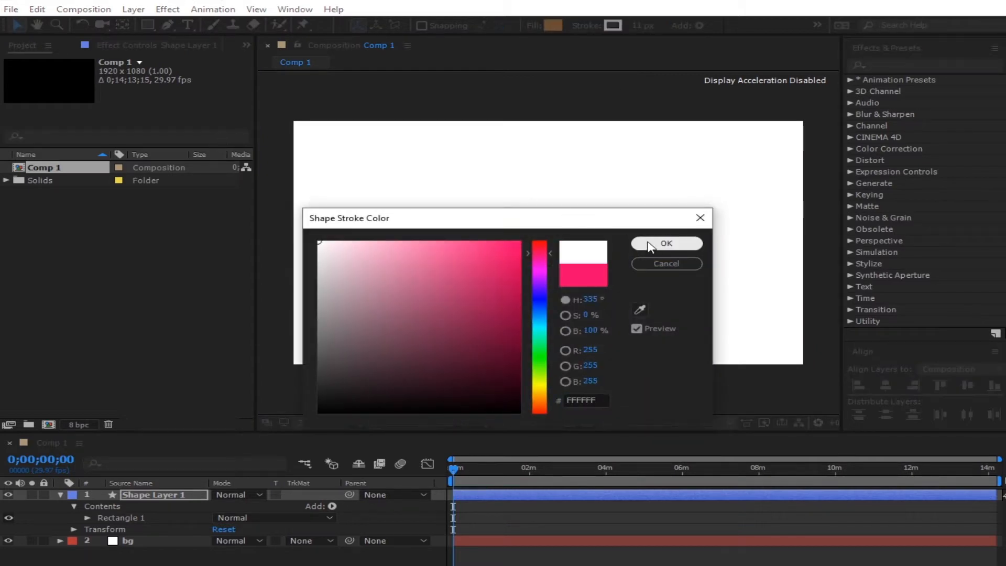
left_click(661, 244)
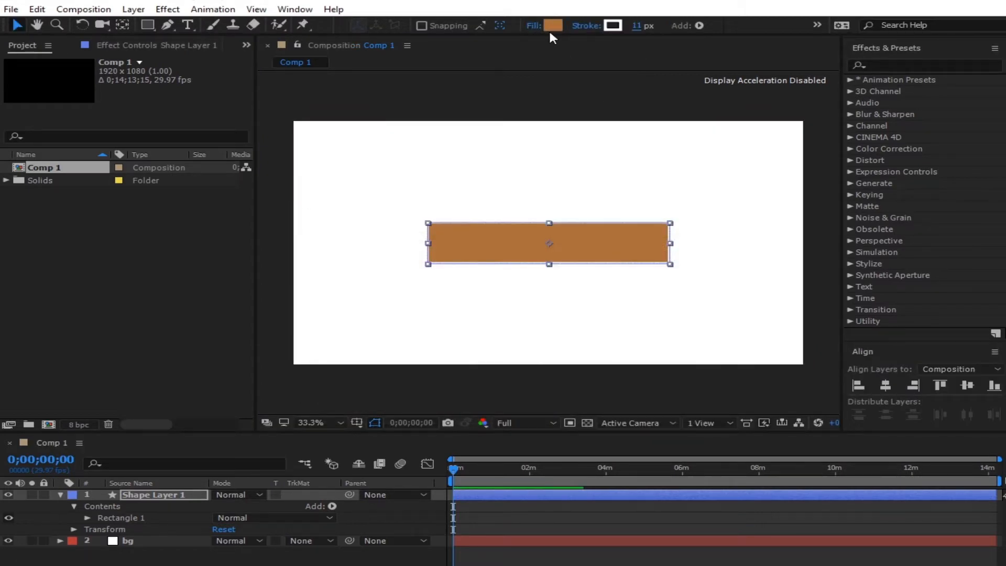
- Set the rectangle's fill to None and change its stroke colour to black (000000)
left_click(533, 26)
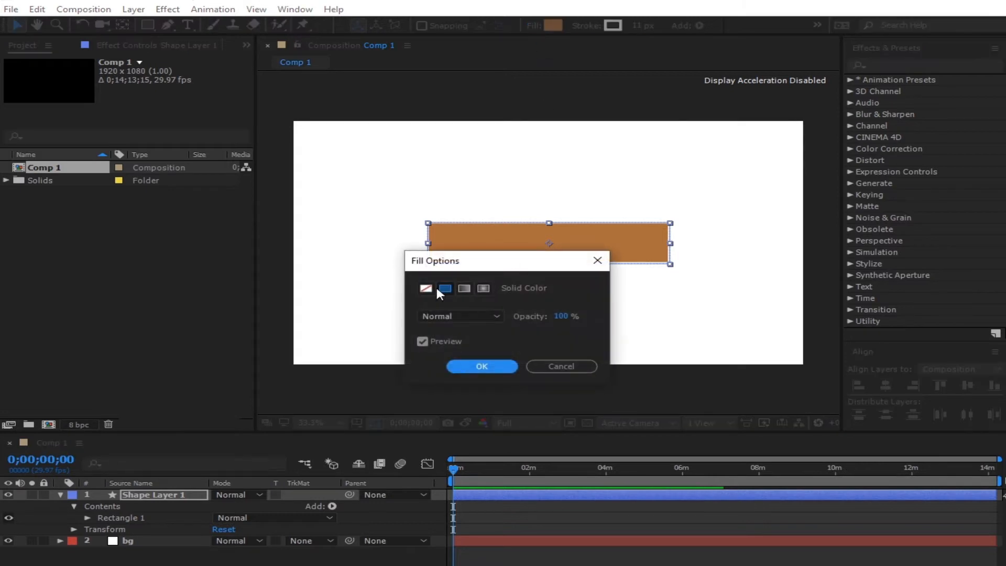
left_click(426, 288)
left_click(482, 366)
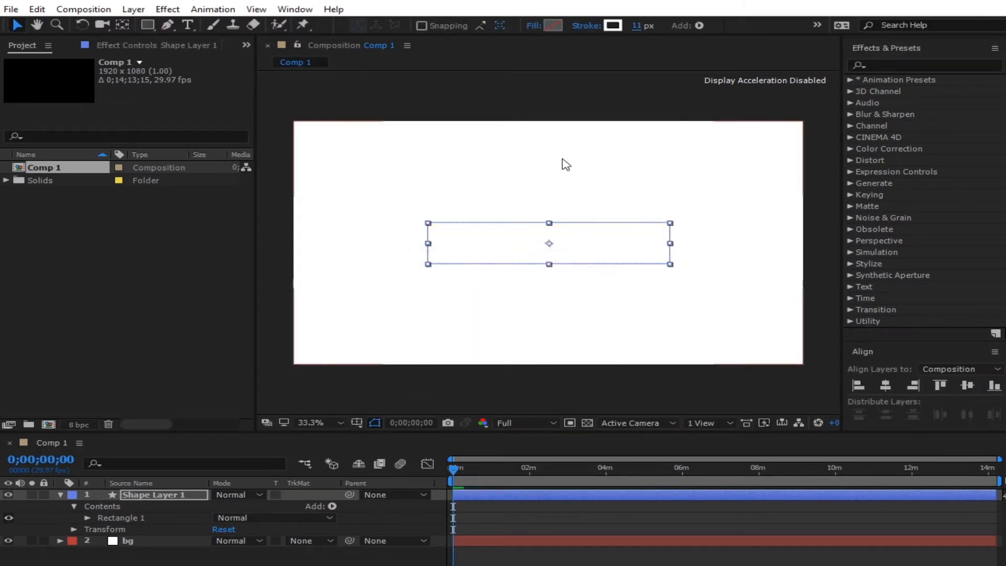
left_click(613, 25)
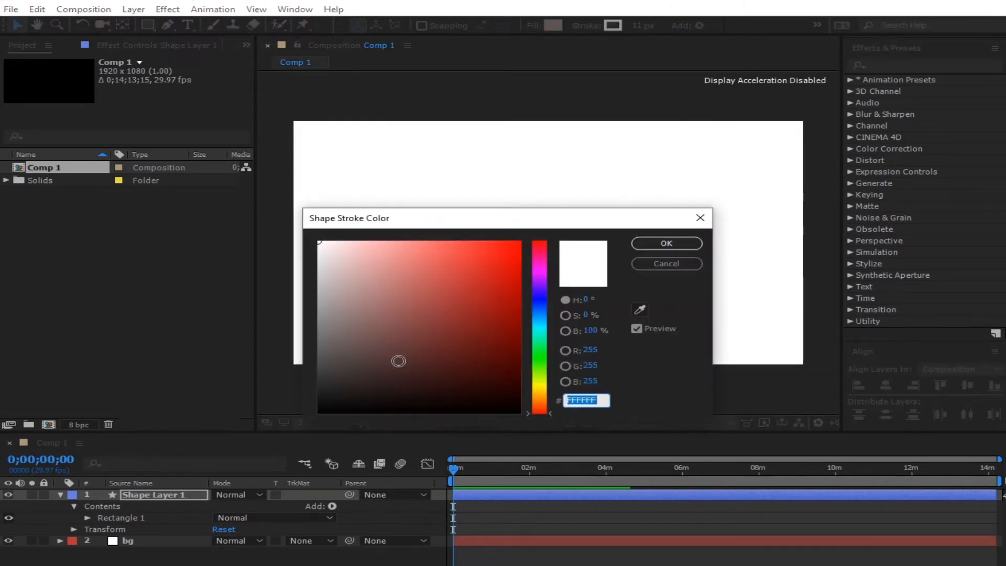
type("000000")
left_click(667, 243)
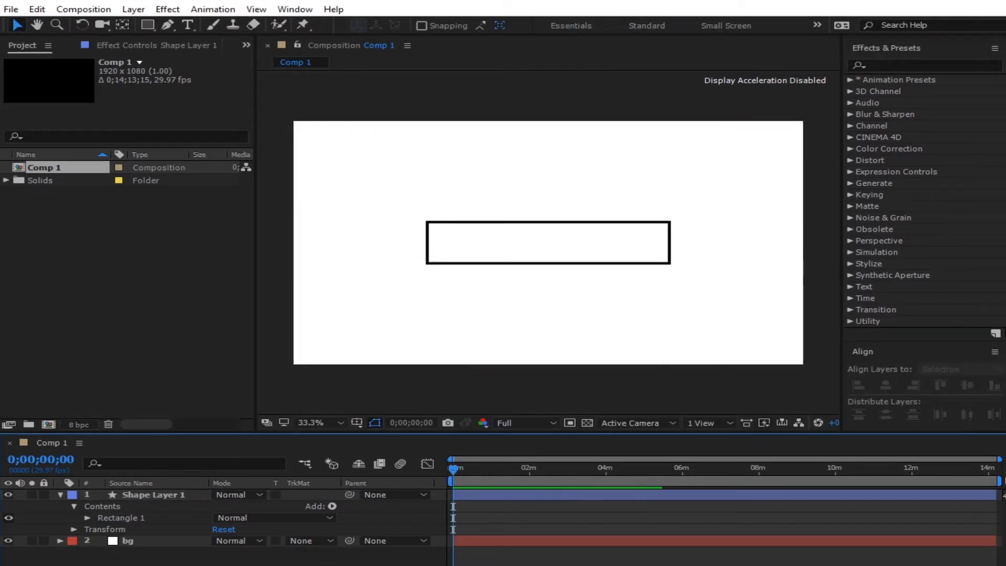
left_click(557, 241)
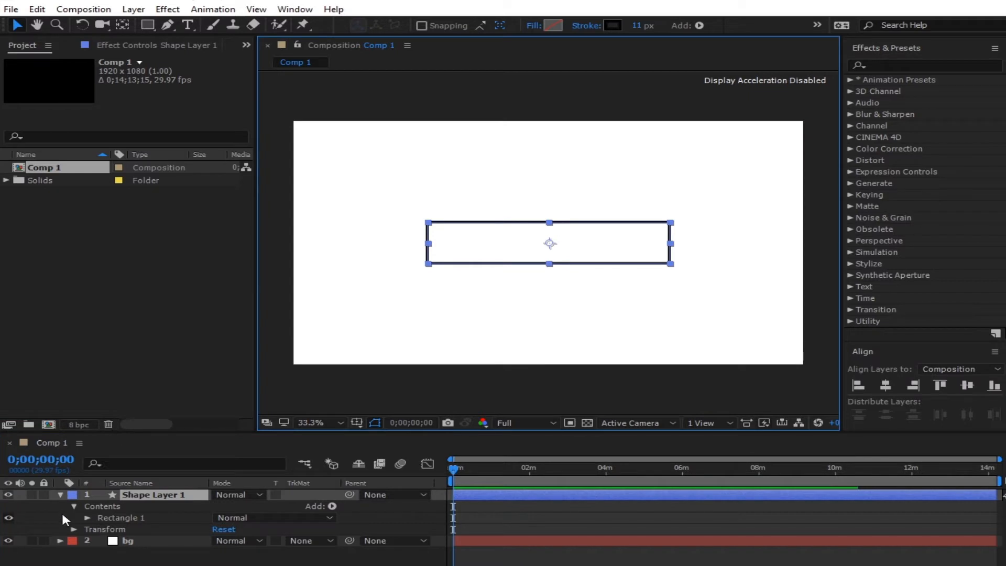
left_click(61, 494)
left_click(105, 550)
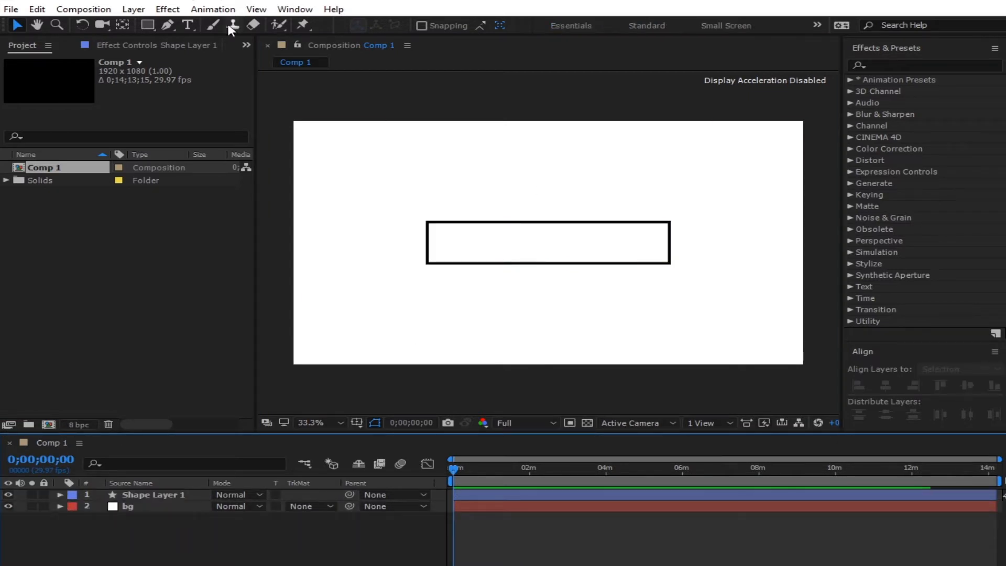
- Type 'THE EFFECTS GUY' inside the rectangle at a smaller font size and colour it black
left_click(187, 25)
left_click(455, 250)
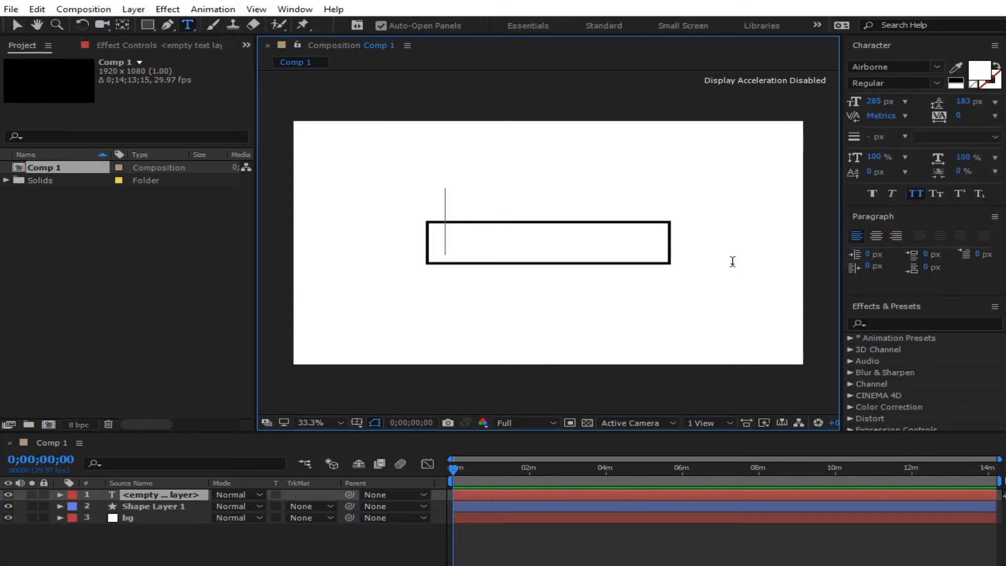
left_click_drag(886, 105, 861, 120)
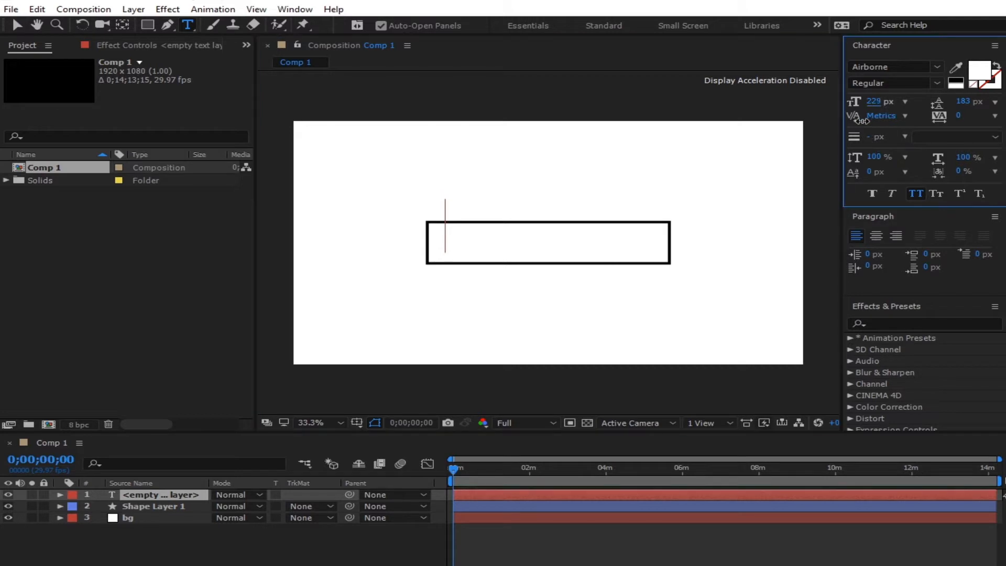
type("THE EF")
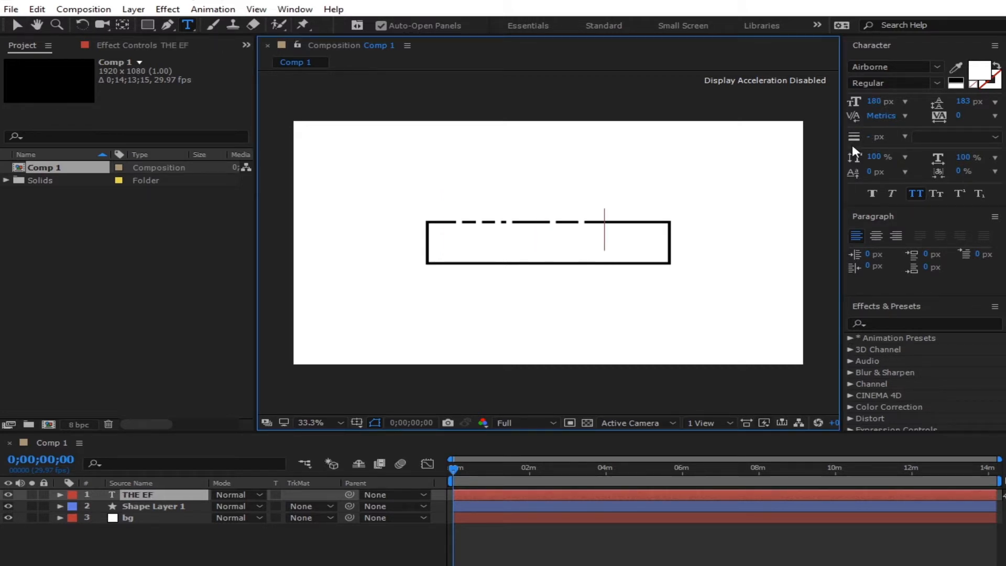
type("FECTS GUY")
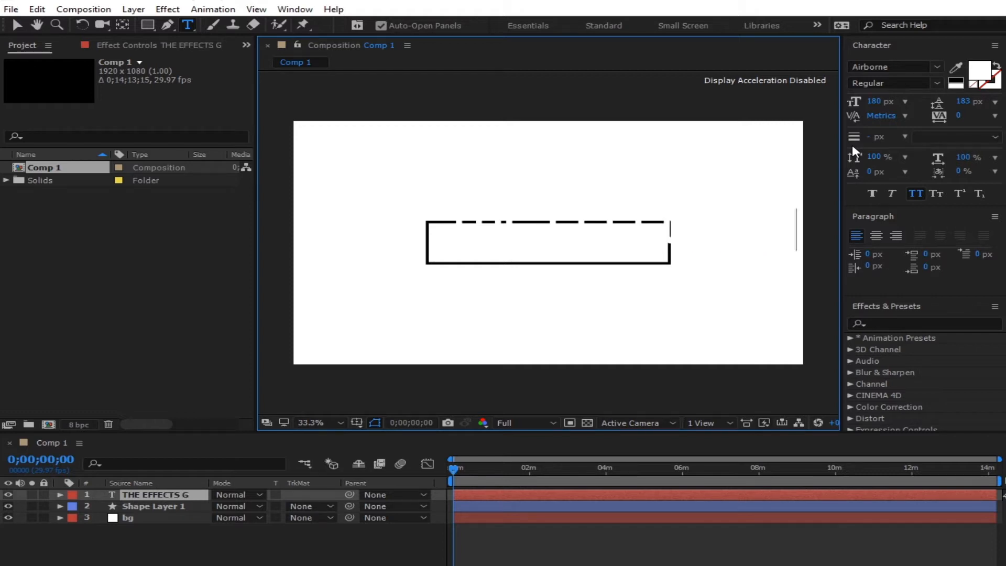
left_click(16, 25)
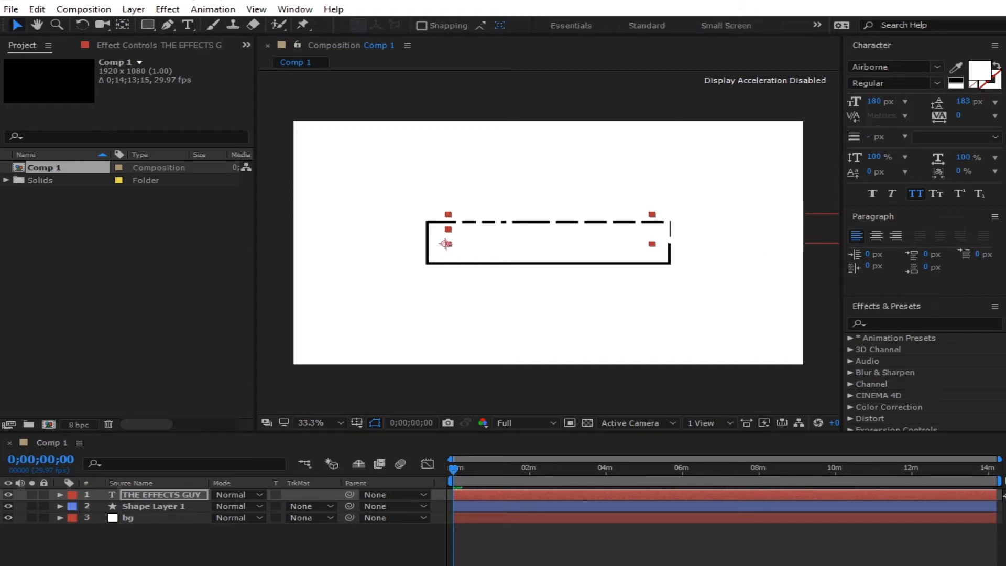
left_click(956, 79)
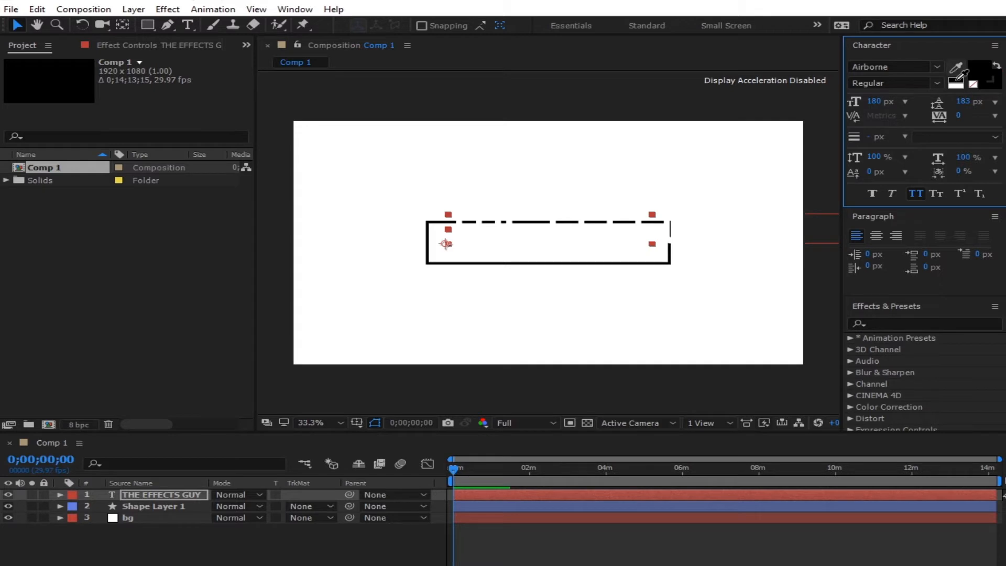
- Scale the title layer down to 51% so it fits in the box
key("s")
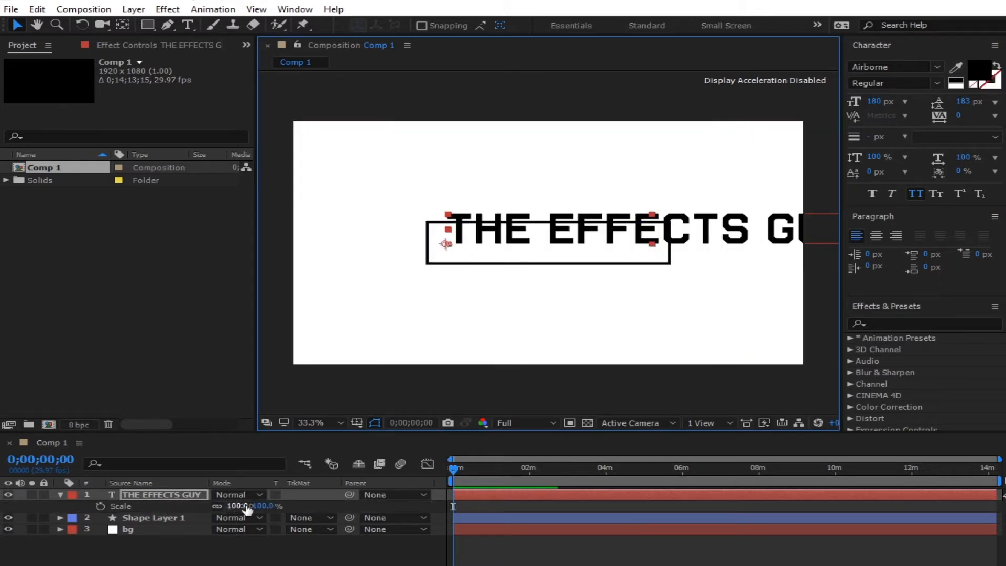
left_click_drag(246, 509, 256, 538)
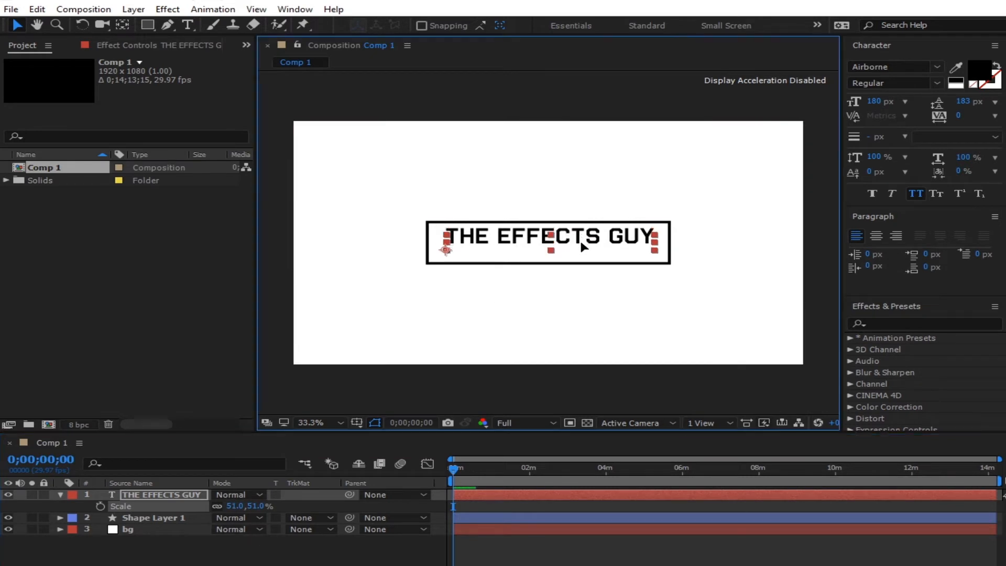
scroll(885, 230, "down", 5)
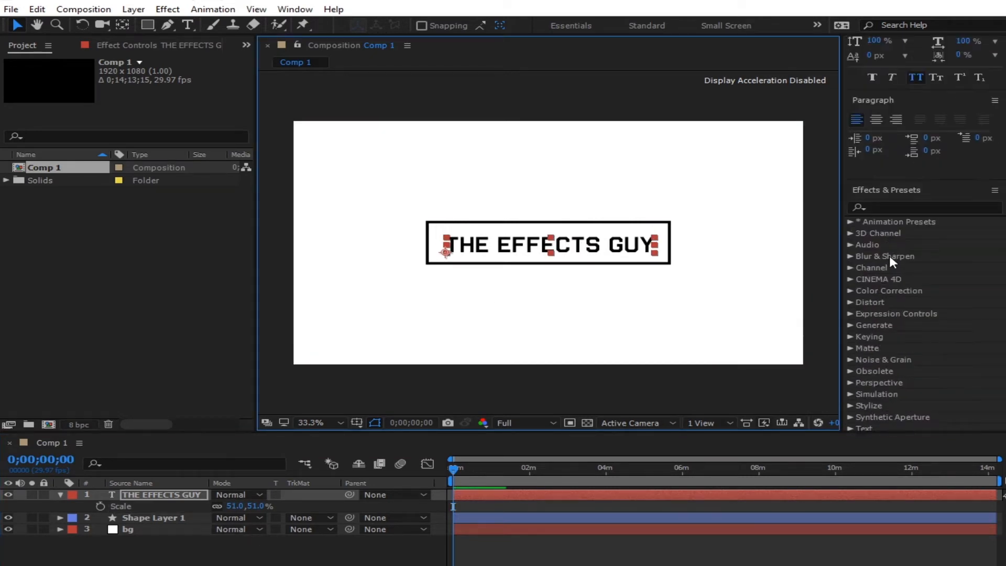
- Change the title's font to Calibri
scroll(893, 256, "up", 6)
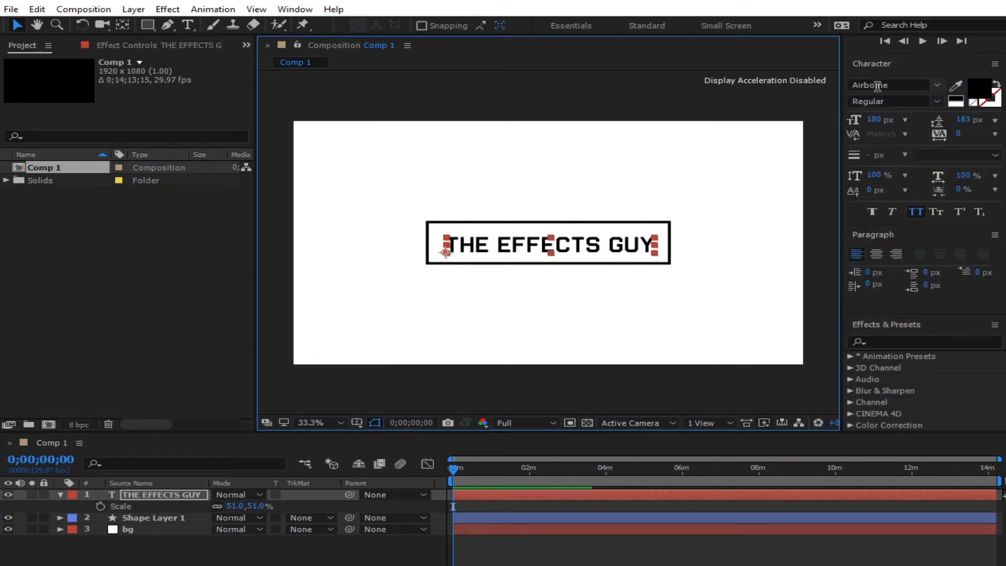
left_click(903, 84)
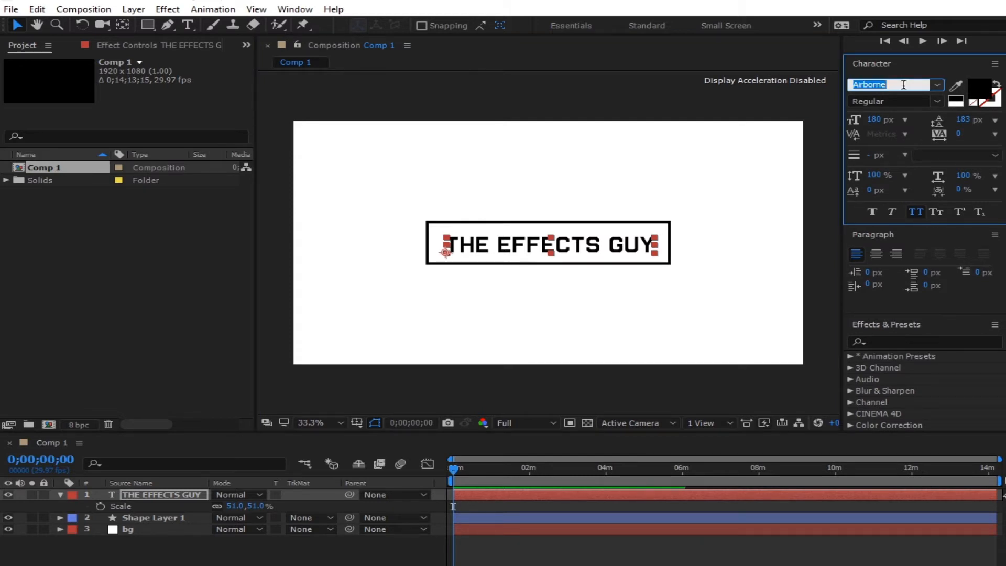
type("Arial")
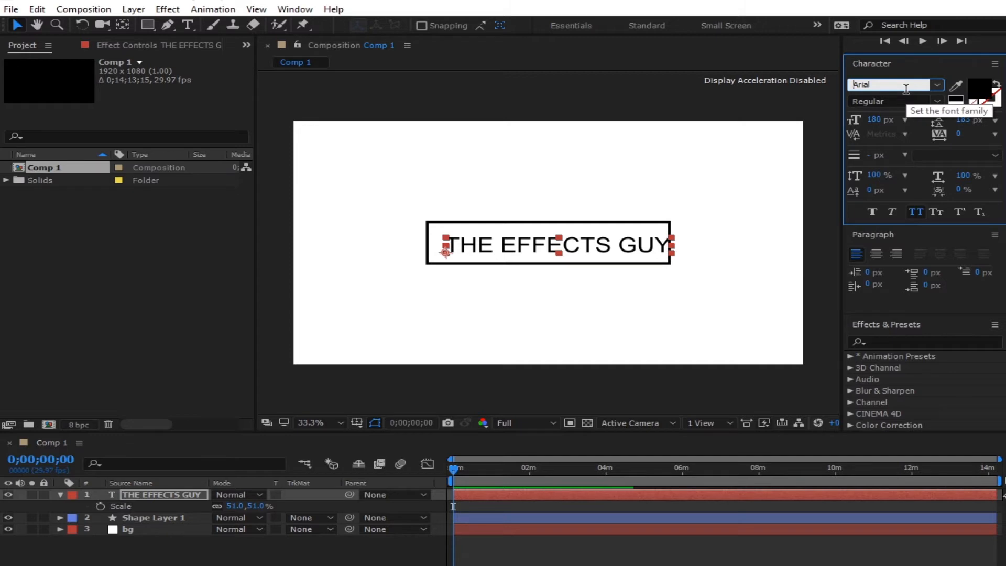
left_click(876, 84)
type("Calibri")
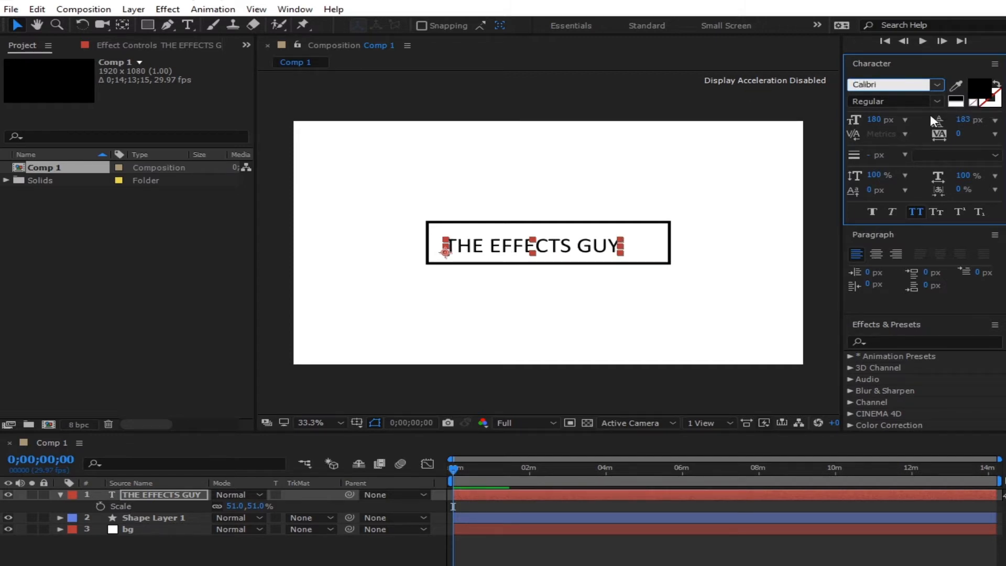
key("Return")
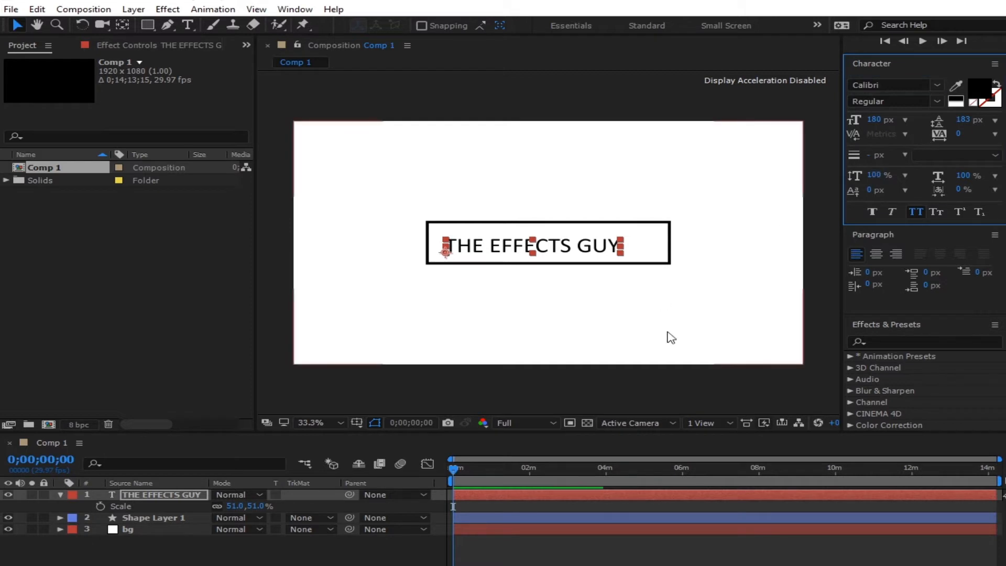
- Enlarge the title to 65% and move it to sit inside the box
left_click_drag(578, 255, 592, 251)
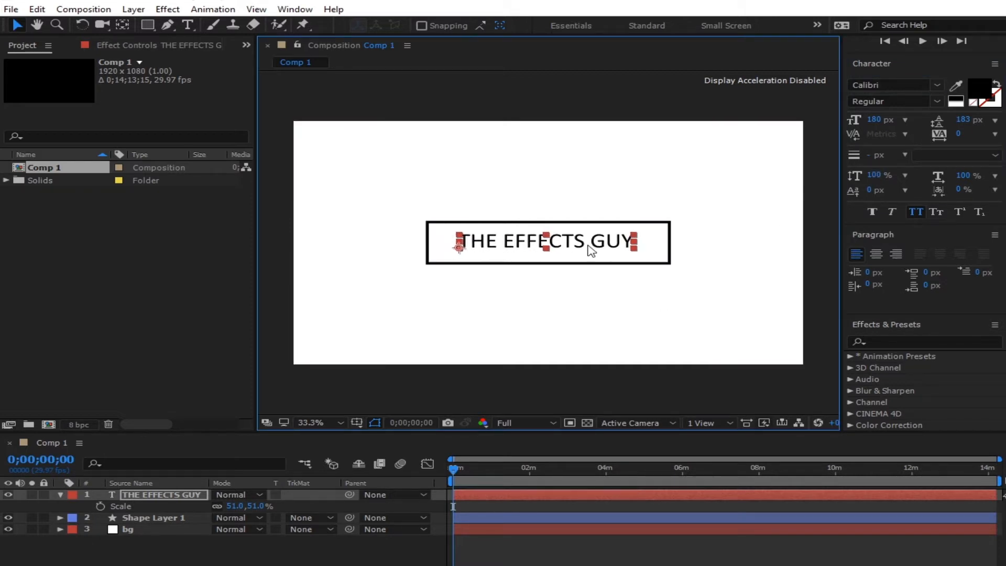
left_click_drag(260, 509, 698, 128)
left_click_drag(631, 245, 614, 248)
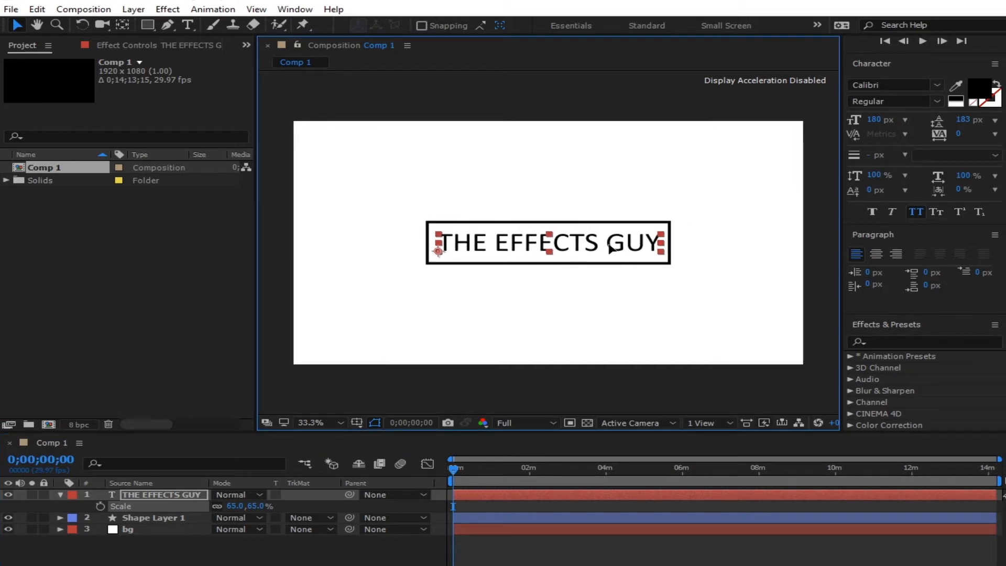
left_click(348, 550)
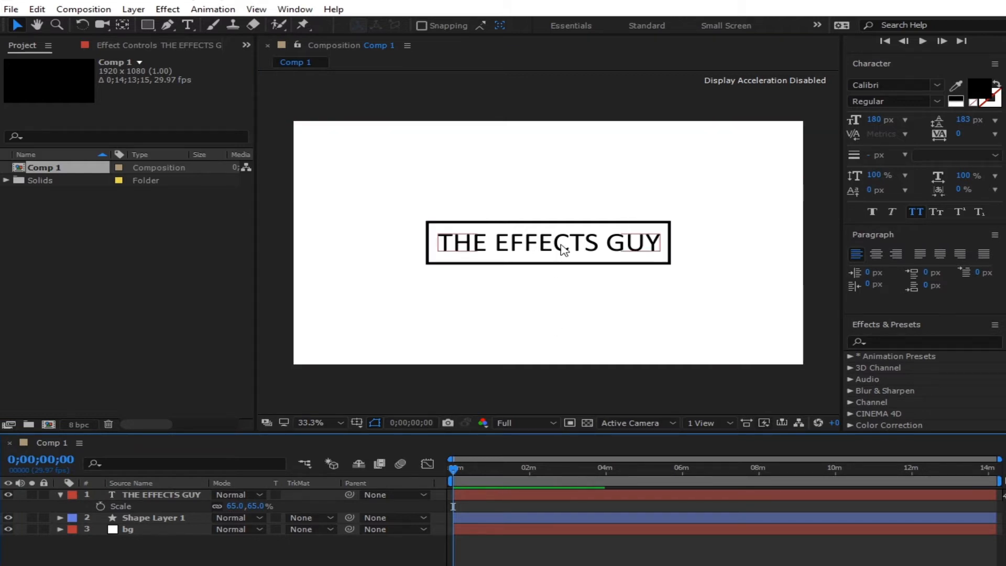
left_click(545, 253)
left_click(375, 551)
left_click(566, 264)
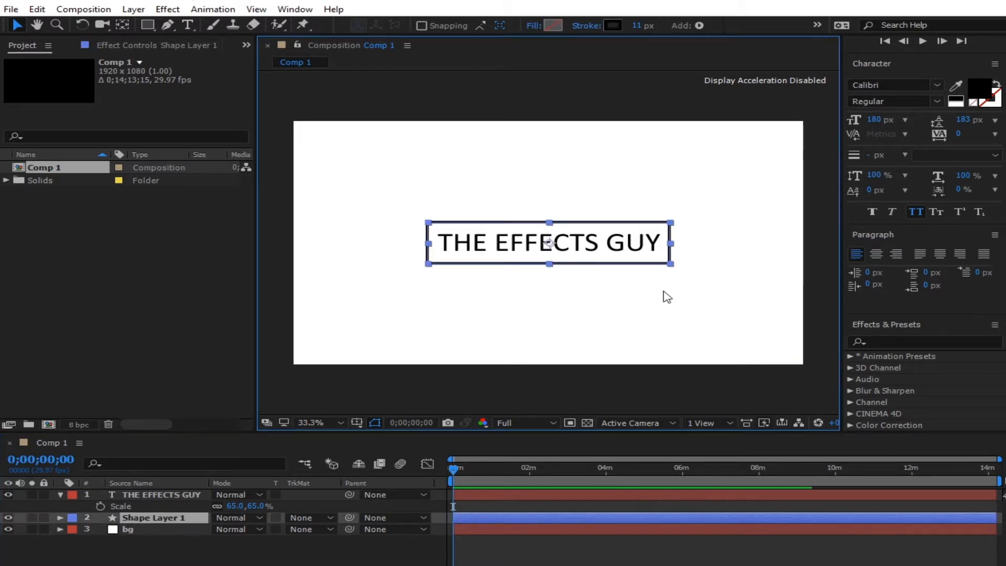
left_click(60, 494)
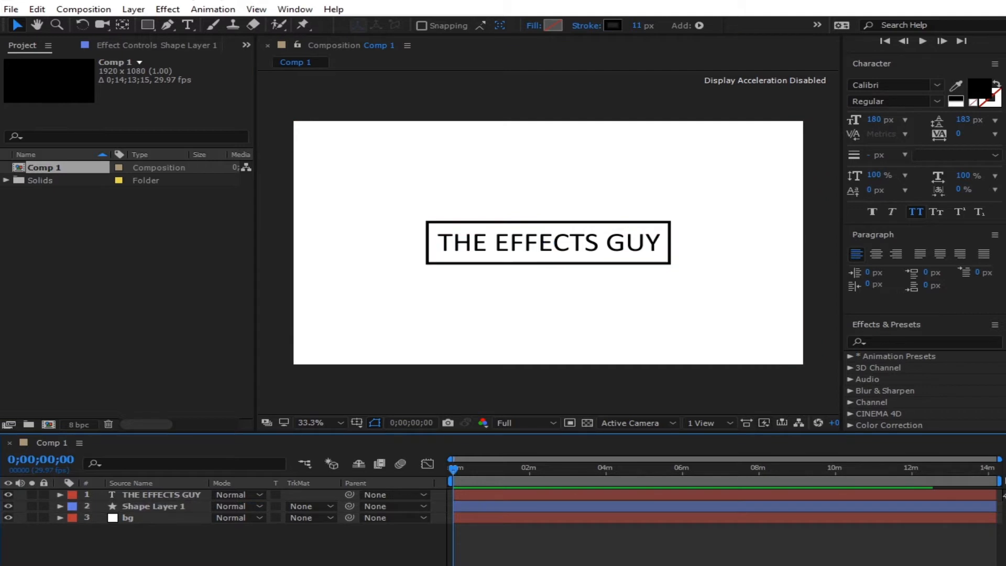
- Draw an open Pen path around the box corners, ending partway along the bottom edge
left_click(167, 26)
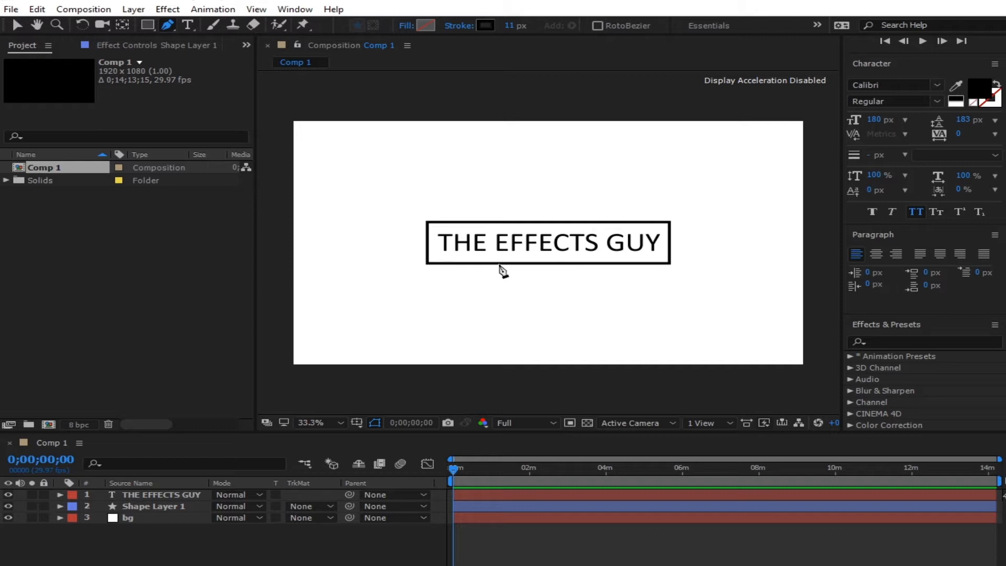
left_click(498, 264)
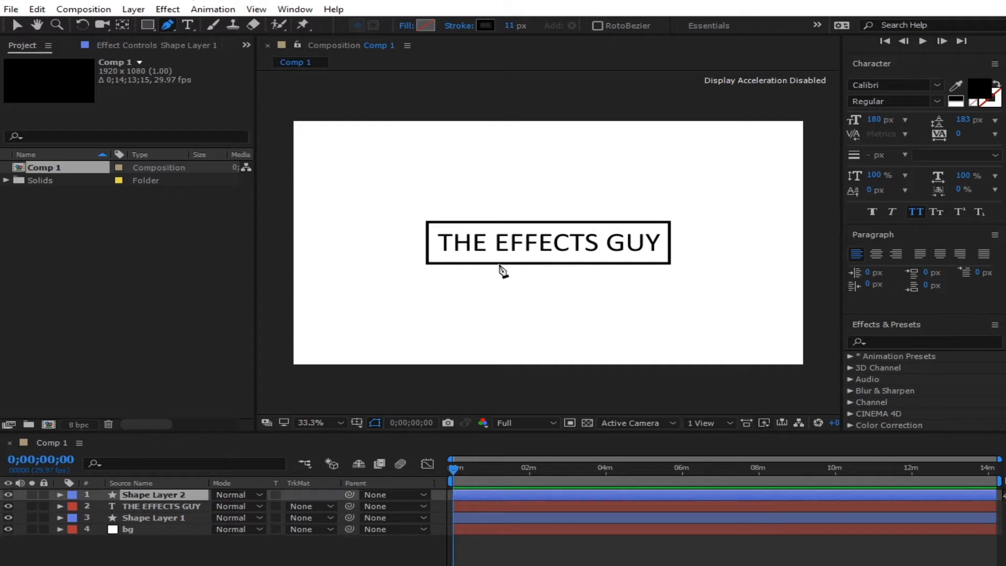
left_click(427, 264)
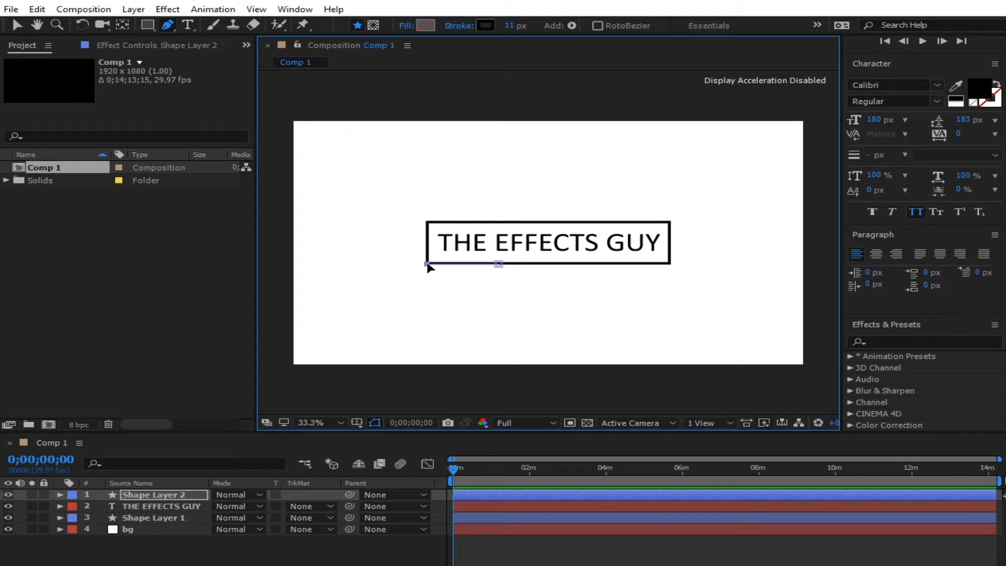
left_click(427, 221)
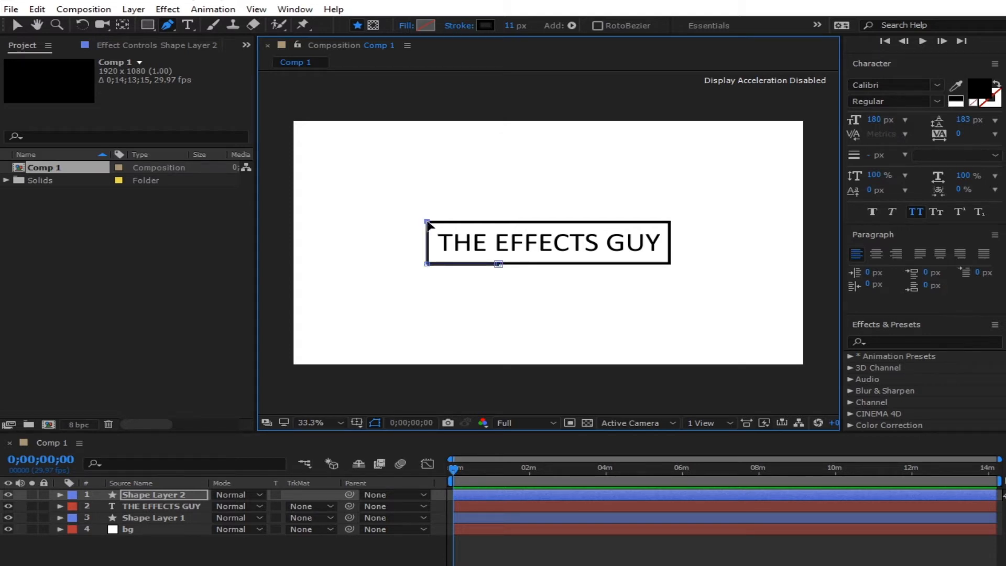
left_click(668, 222)
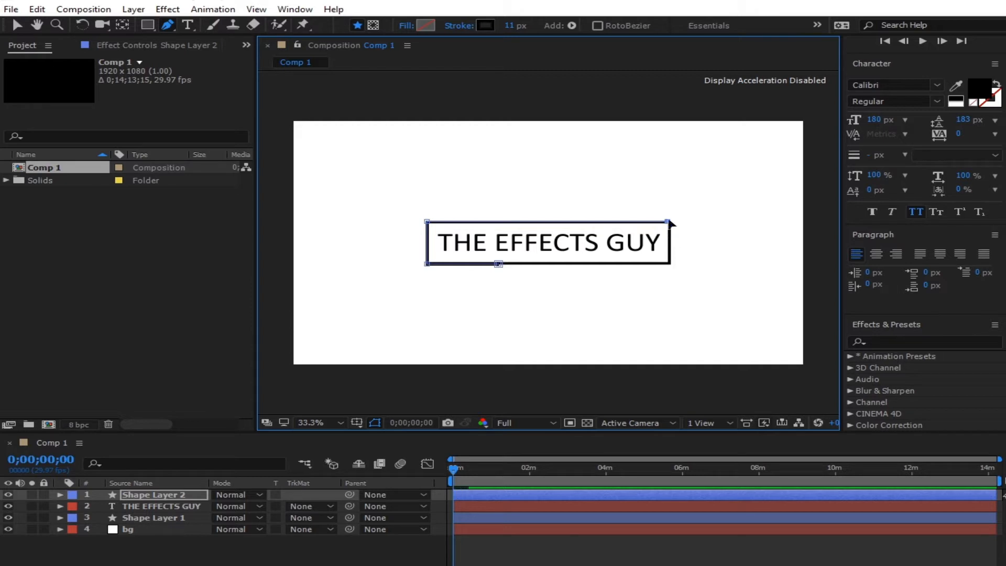
left_click(669, 262)
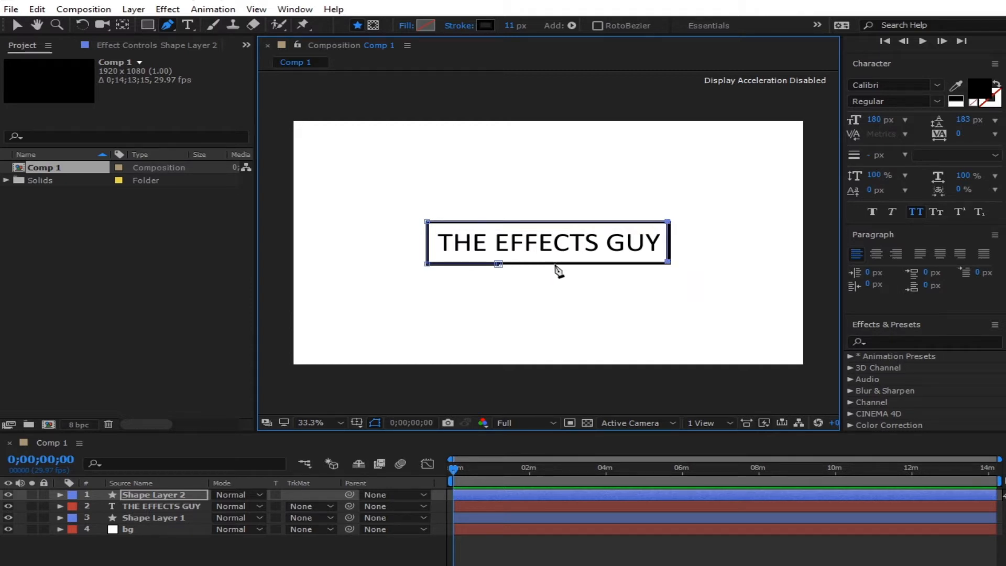
left_click(586, 262)
left_click(17, 24)
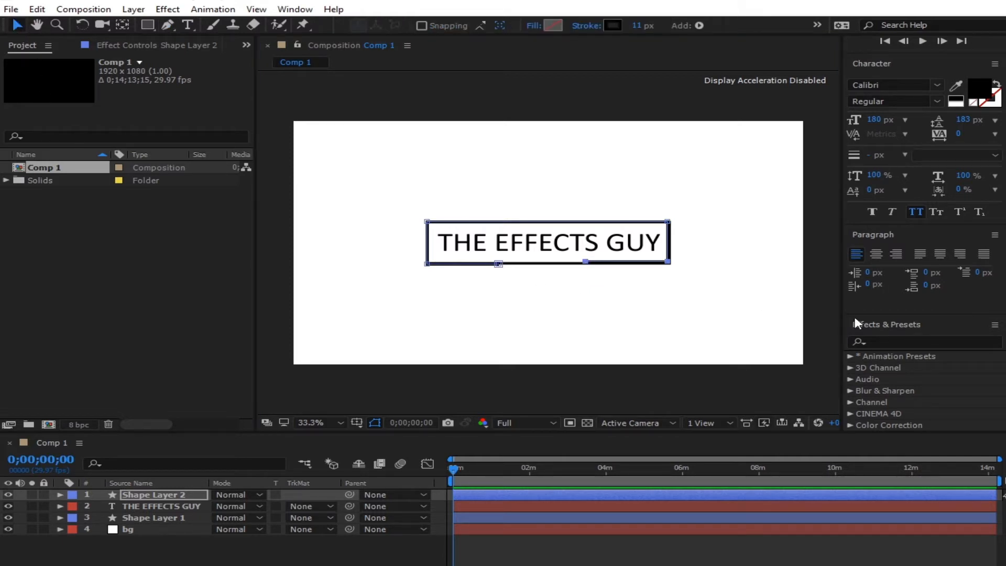
- Lower the new path's bottom-left and bottom-right points to level the bottom edge
left_click(695, 279)
scroll(693, 274, "up", 2)
left_click_drag(710, 270, 377, 237)
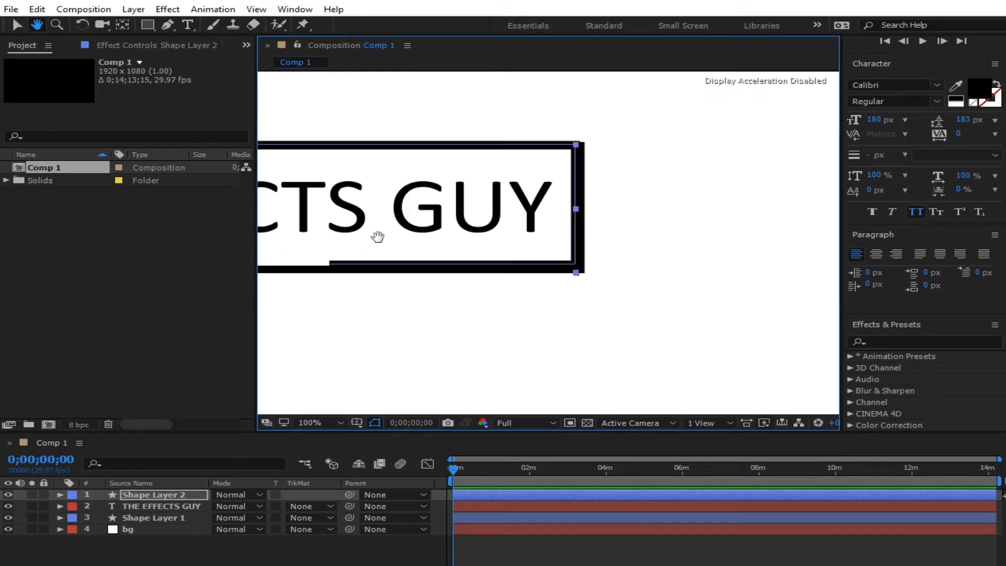
left_click_drag(576, 263, 575, 268)
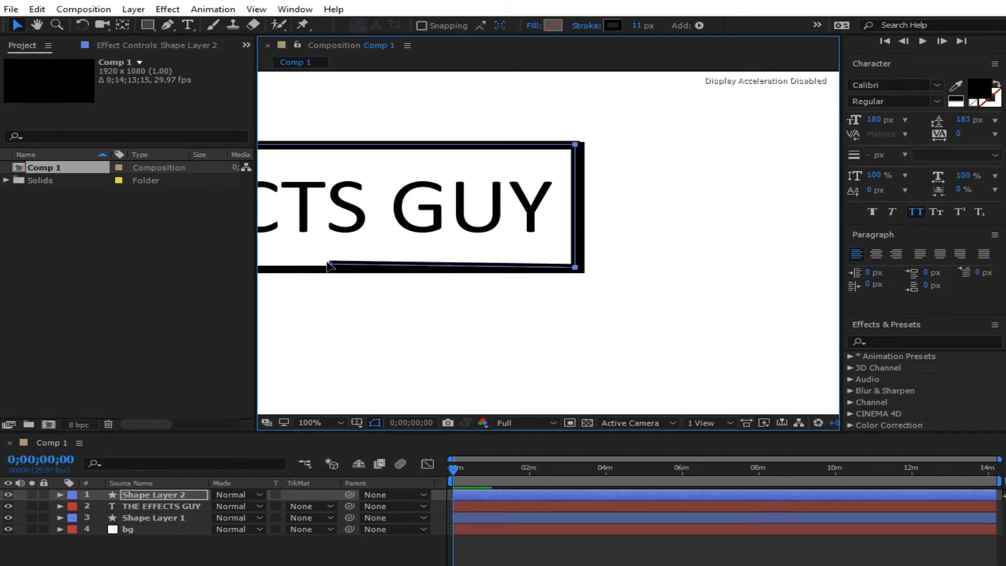
left_click_drag(327, 261, 327, 268)
left_click(493, 556)
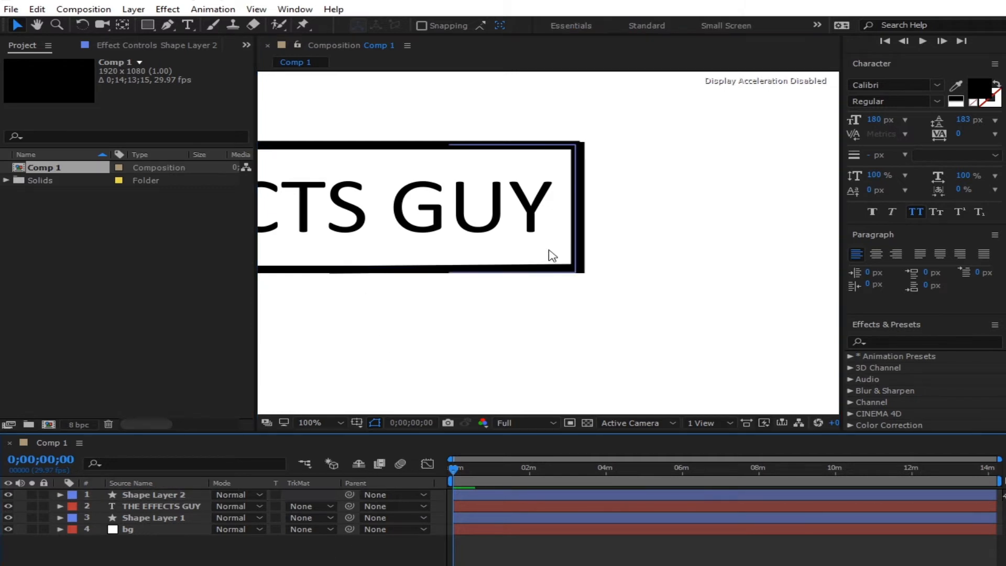
key("space")
left_click_drag(381, 228, 544, 198)
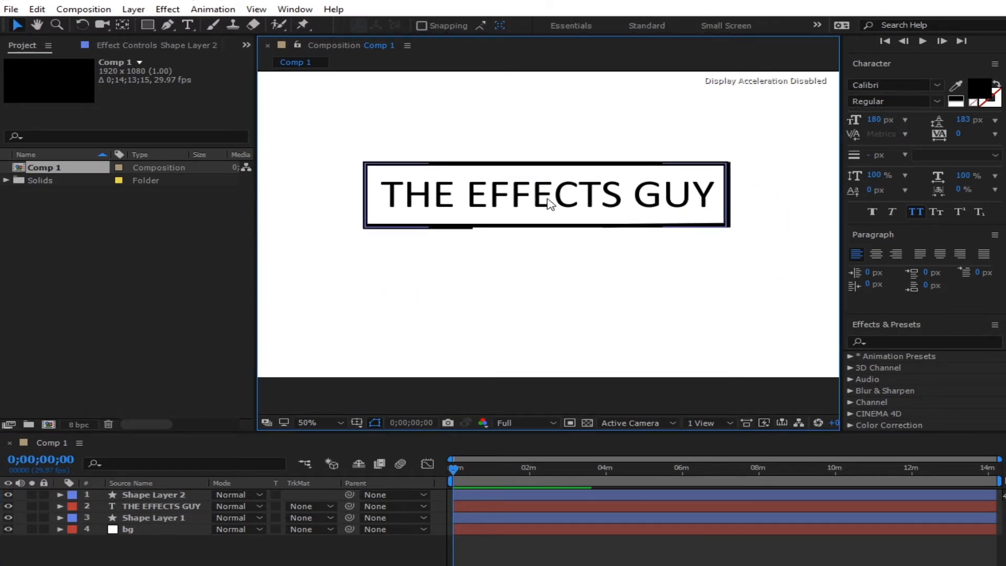
left_click(159, 496)
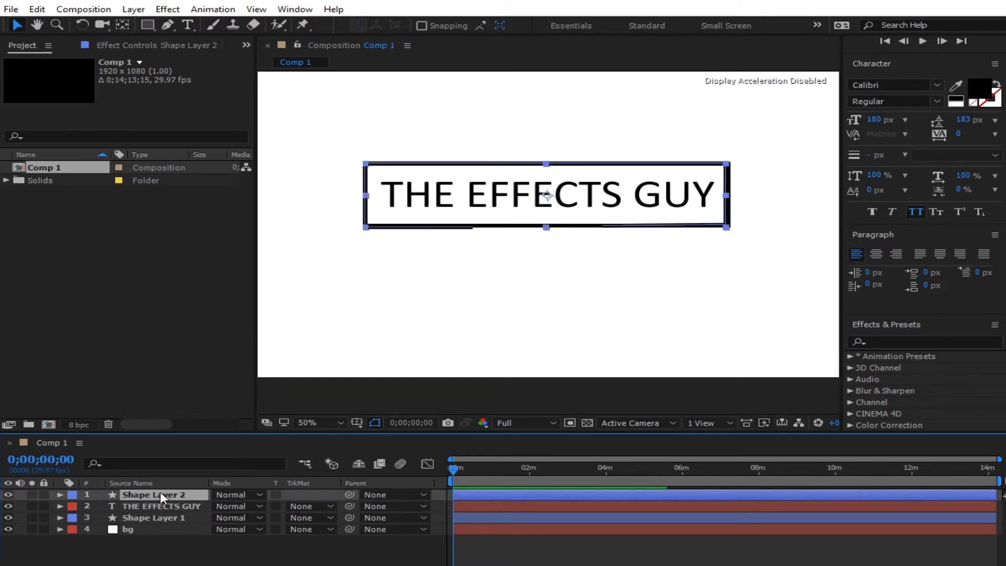
left_click(163, 518)
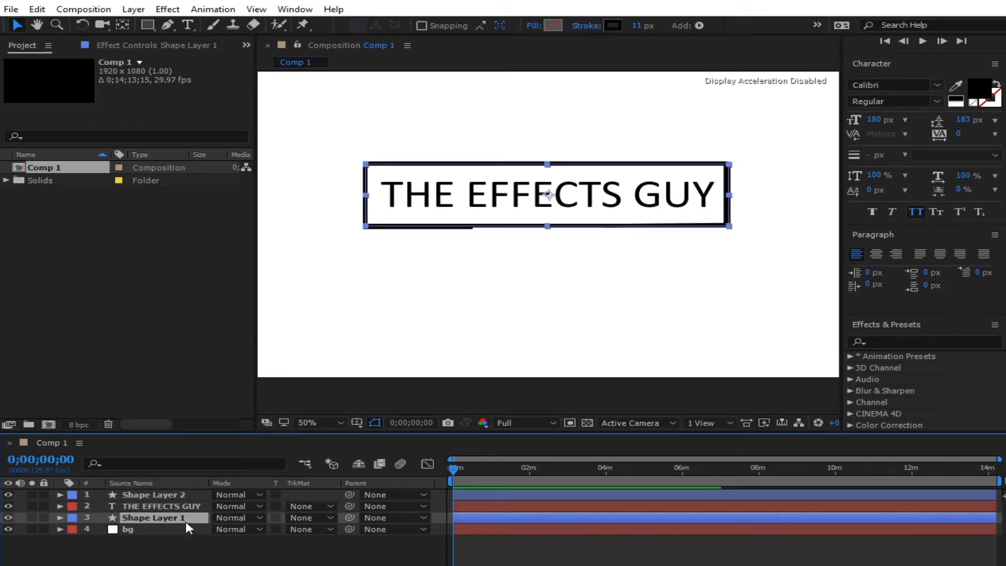
- Delete the original rectangle and expand Shape Layer 2 down to Shape 1
key("Delete")
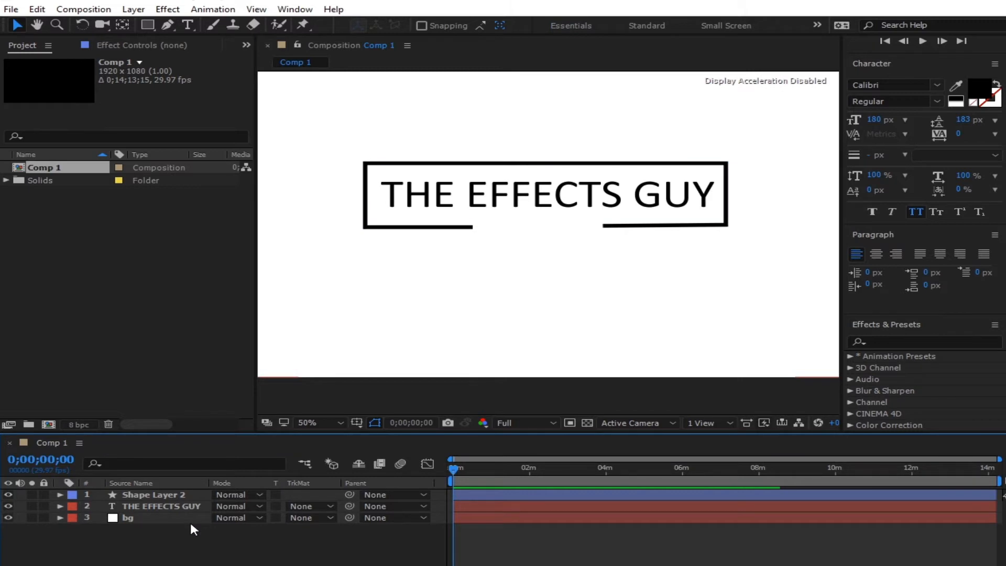
scroll(555, 239, "down", 2)
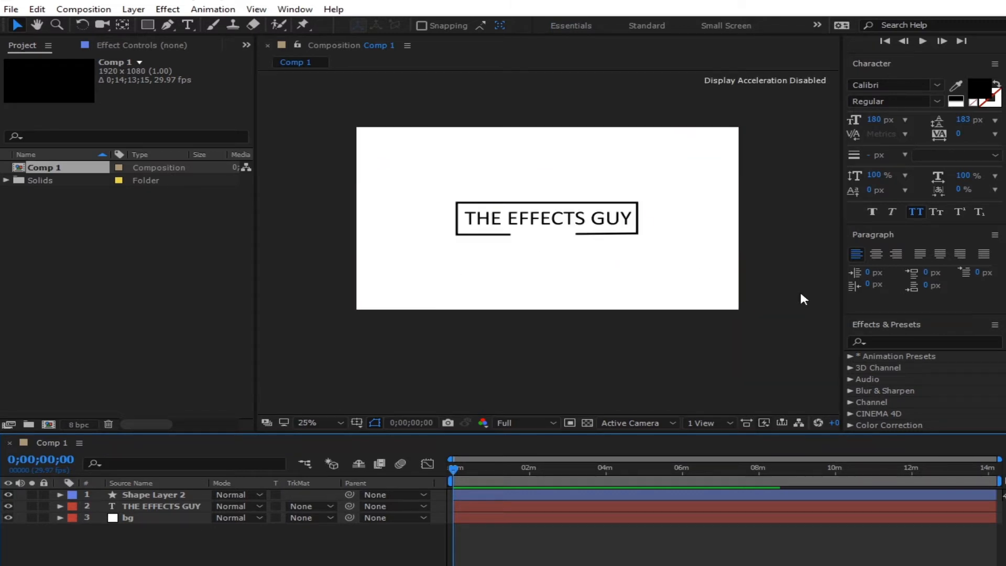
scroll(645, 236, "up", 2)
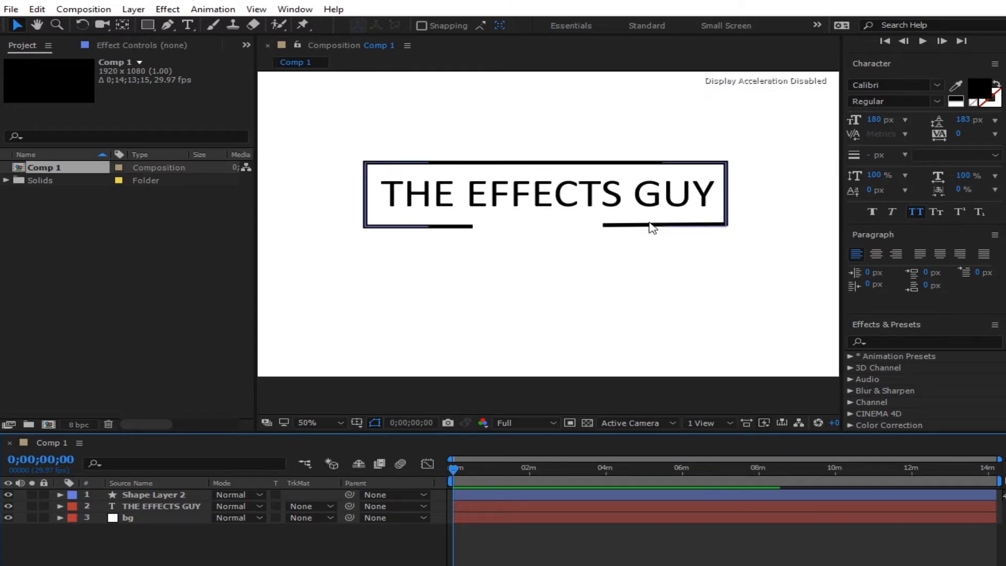
left_click(651, 226)
left_click(60, 495)
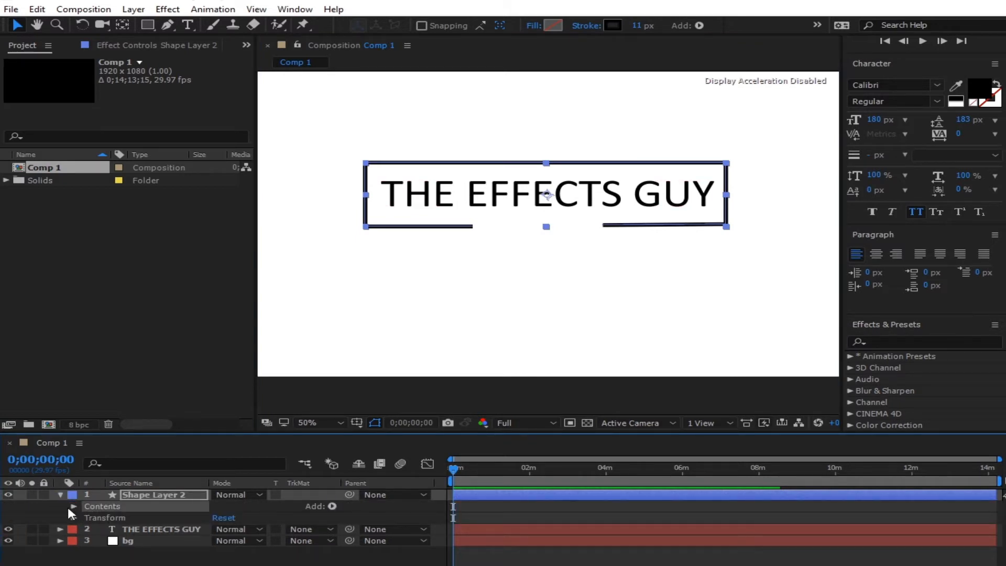
left_click(72, 506)
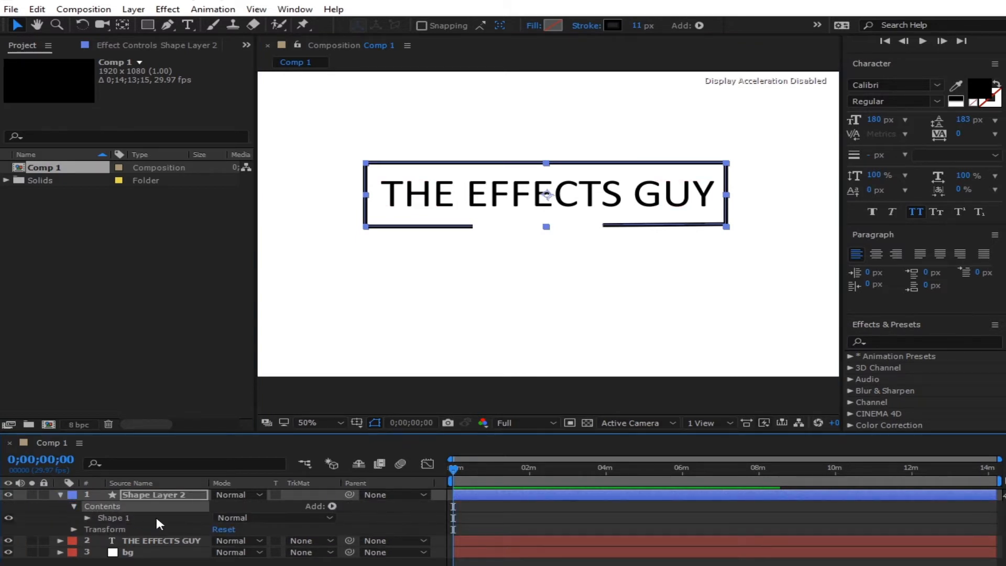
left_click(87, 518)
left_click(107, 518)
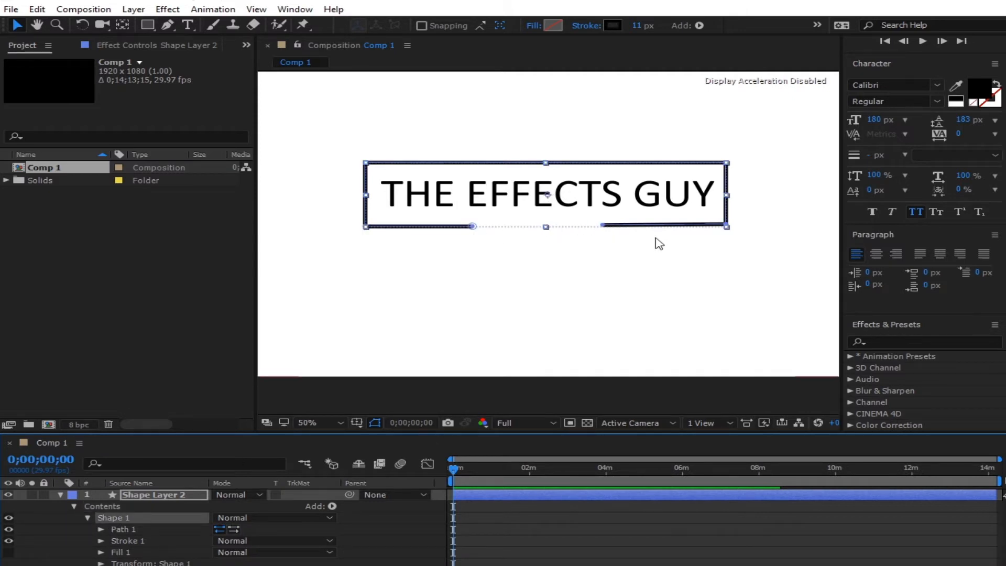
- Pull the end of the bottom line leftward, then fit the viewer up to 100%
scroll(682, 237, "up", 2)
key("space")
left_click_drag(663, 234, 403, 290)
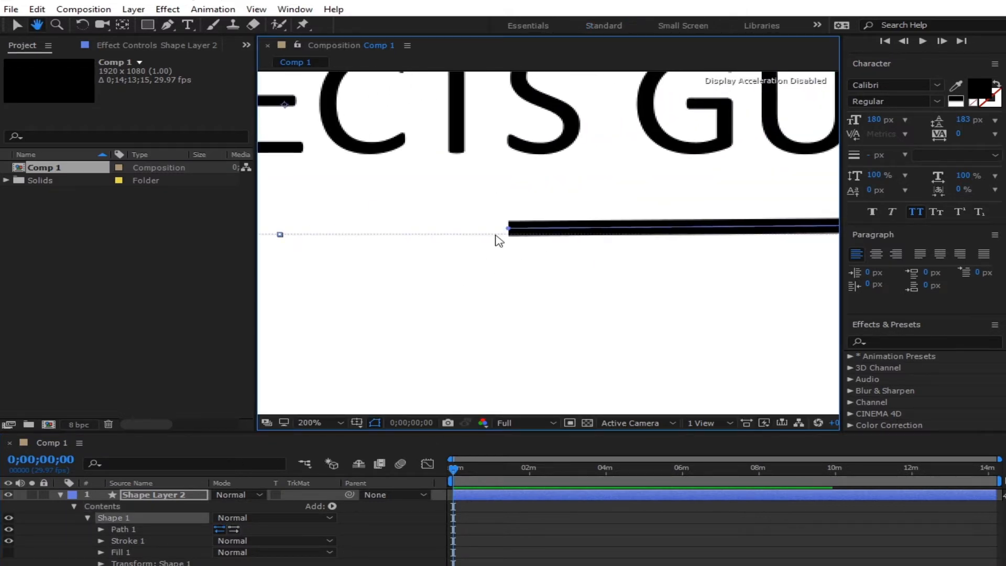
left_click_drag(509, 230, 470, 231)
scroll(484, 225, "down", 2)
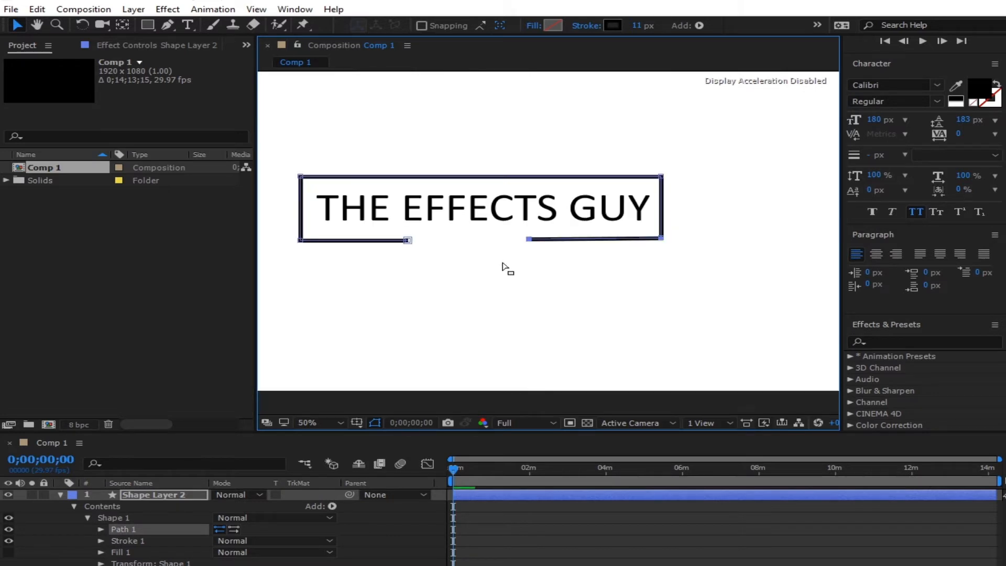
scroll(551, 341, "down", 2)
left_click(545, 365)
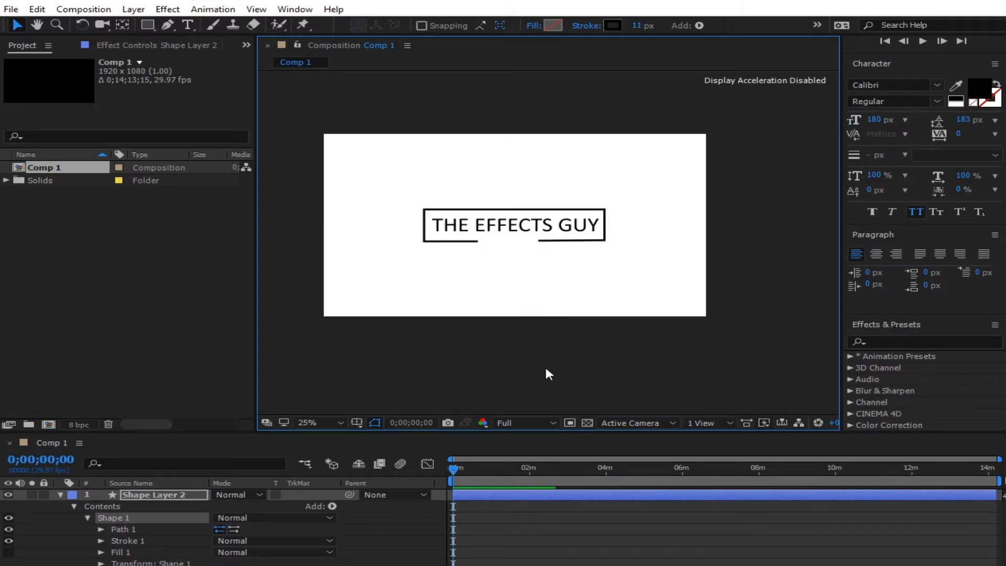
left_click(60, 494)
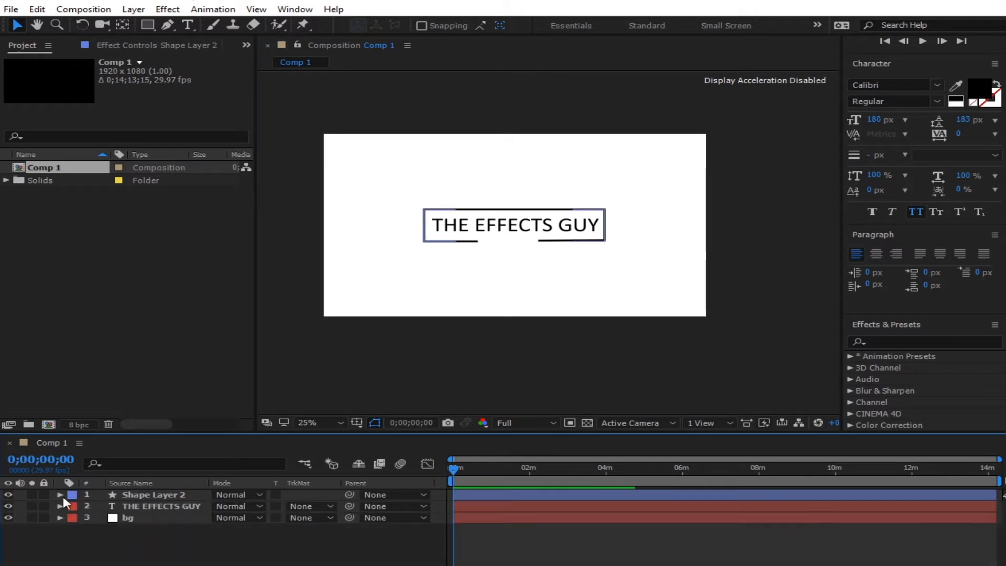
left_click(338, 423)
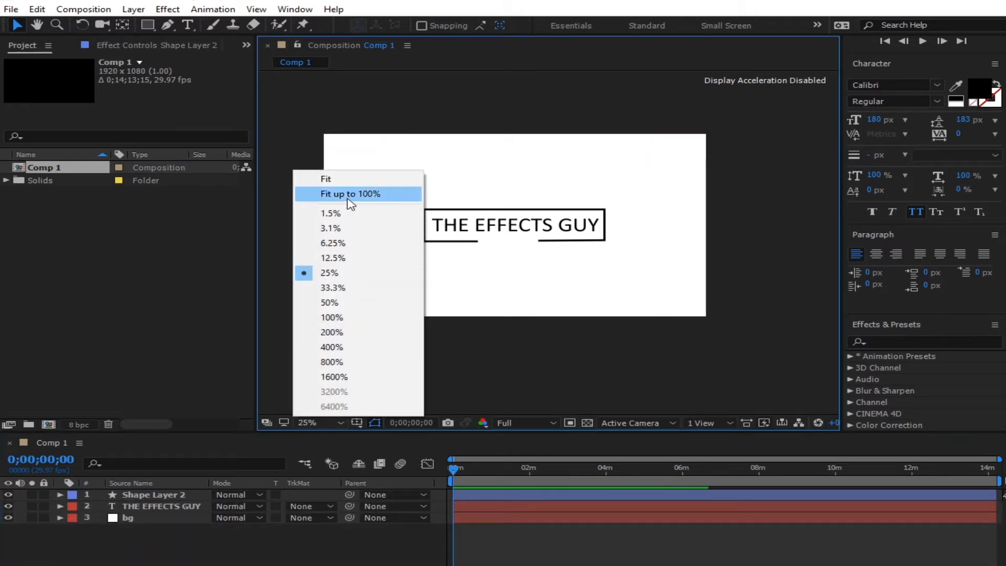
left_click(348, 194)
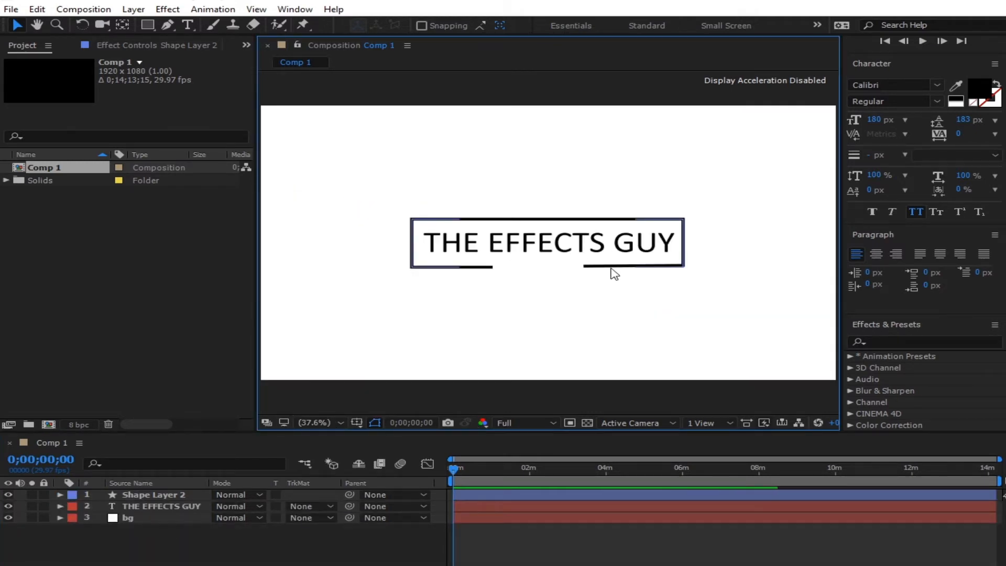
- Shift both ends of the bottom-edge gap slightly rightward on Path 1
left_click(459, 269)
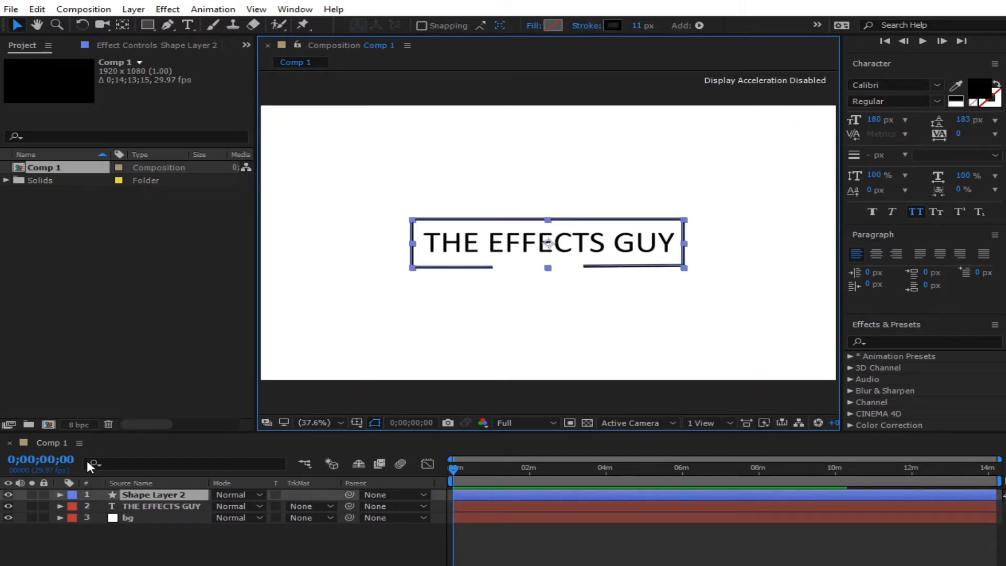
left_click(60, 495)
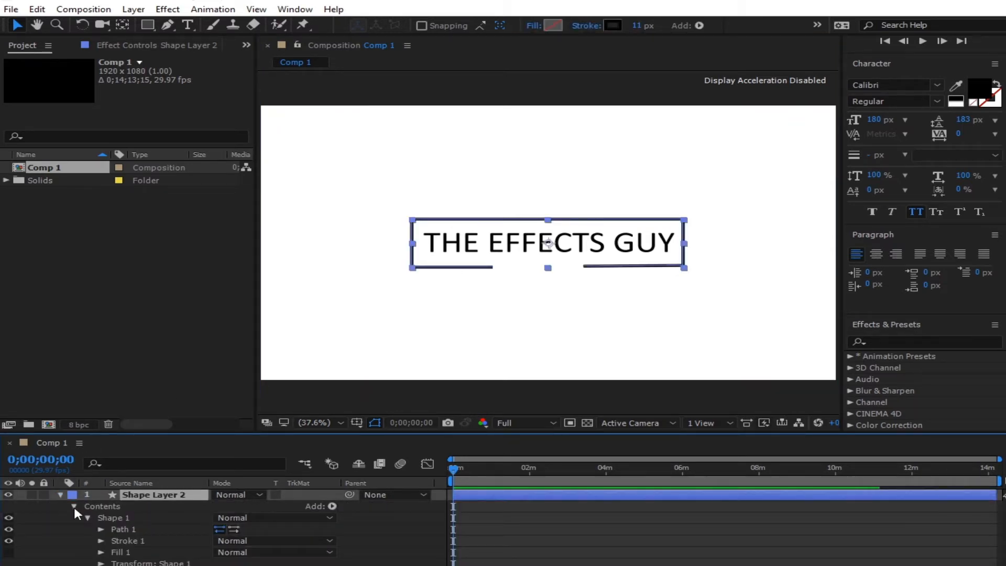
left_click(130, 528)
left_click_drag(492, 268, 507, 269)
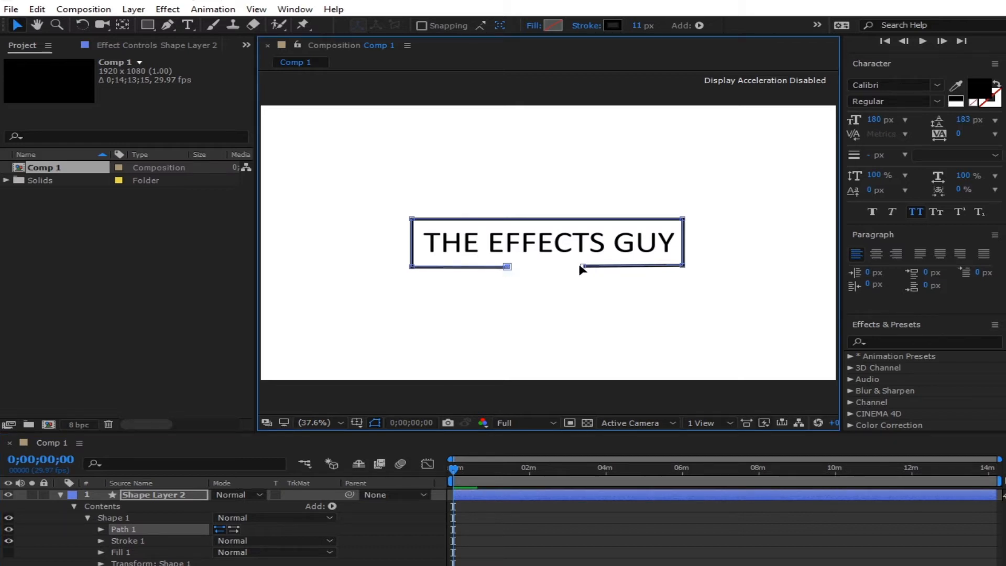
left_click_drag(583, 266, 599, 267)
left_click(604, 330)
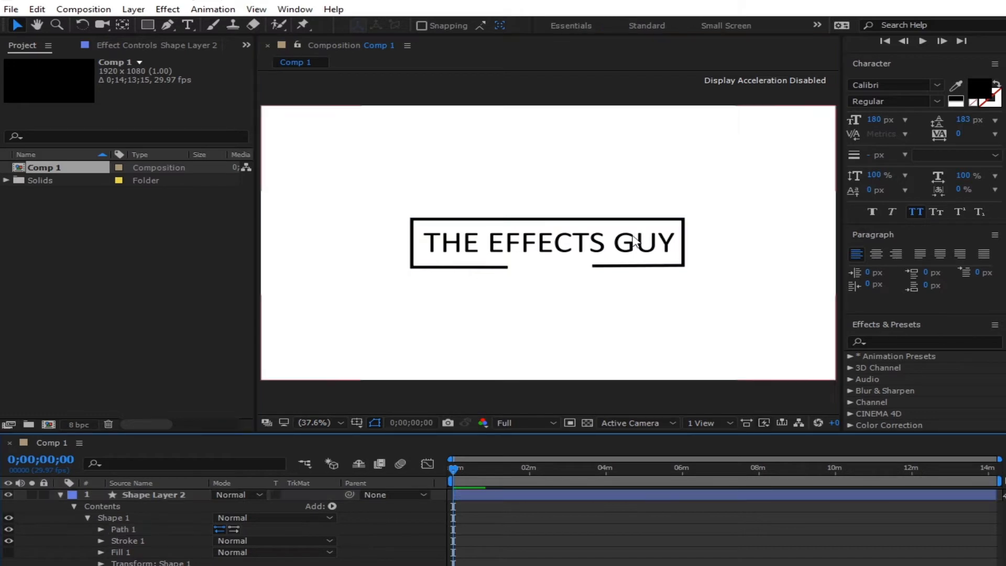
key("comma")
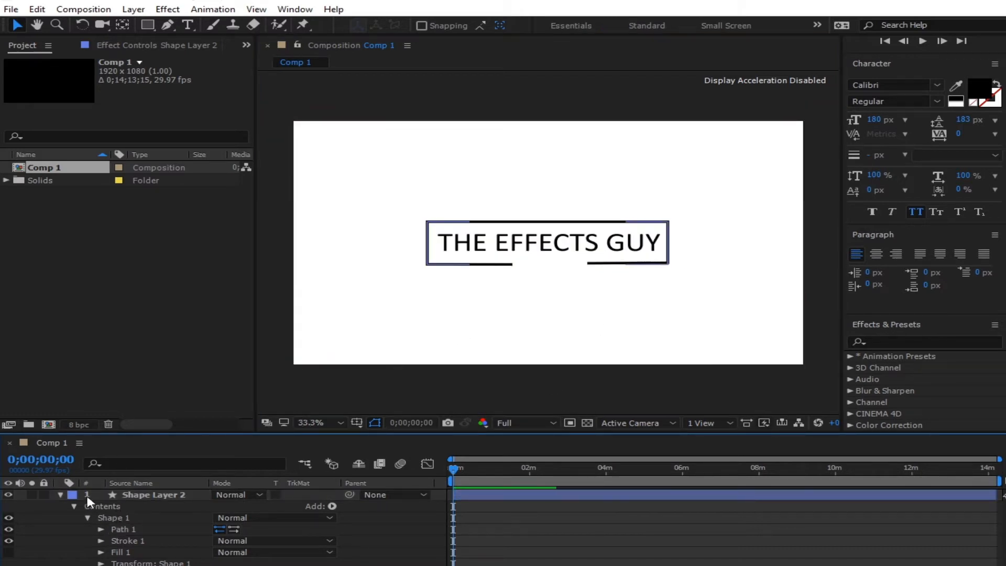
left_click(60, 496)
left_click(291, 375)
- Type a new MOTION text layer below THE EFFECTS GUY box
left_click(187, 25)
left_click(499, 275)
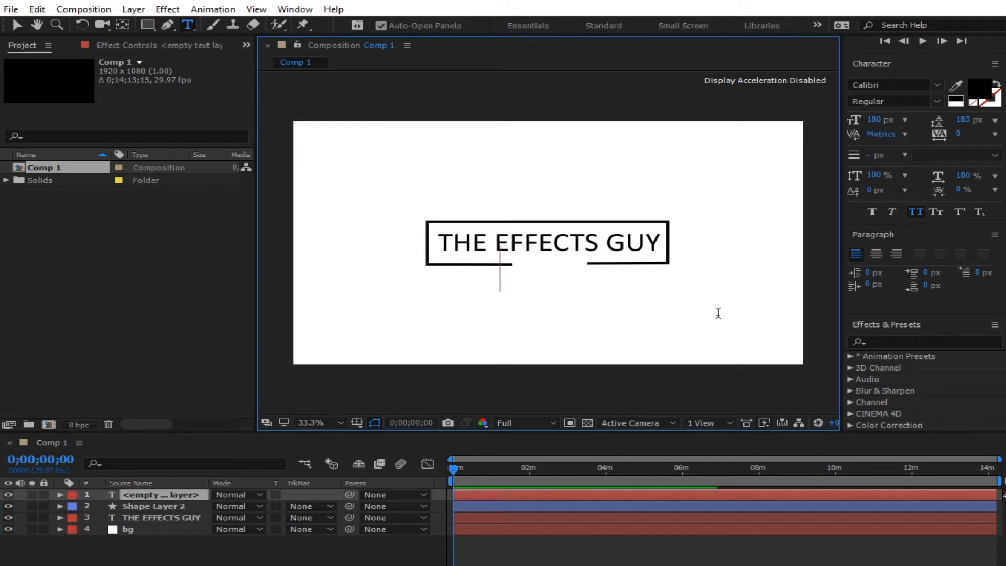
type("MOTI")
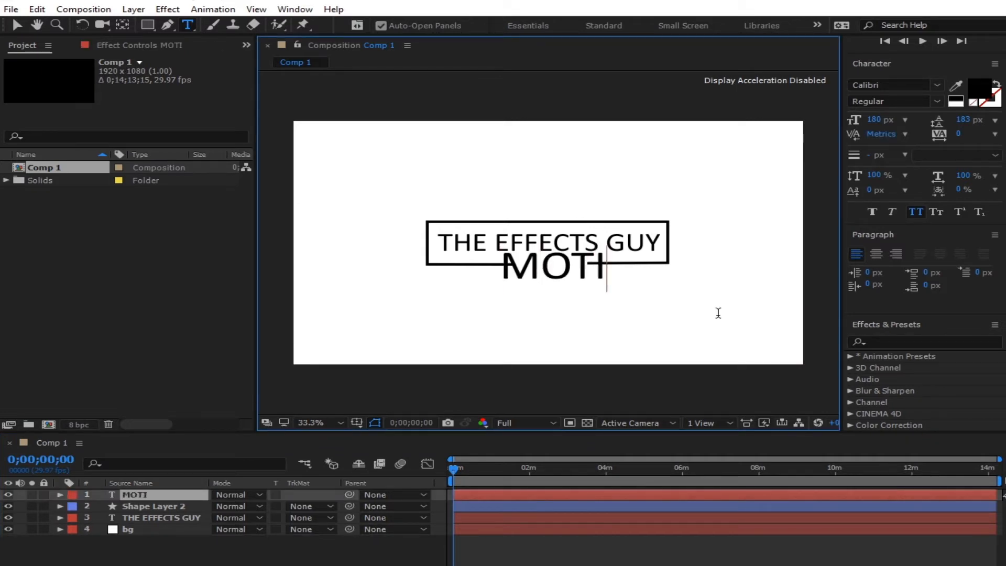
type("ON")
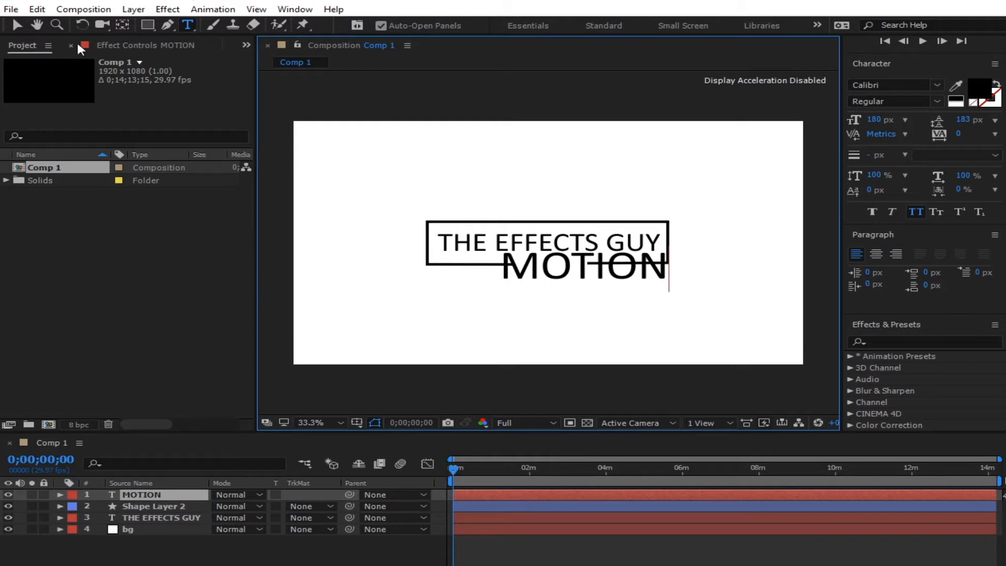
left_click(20, 23)
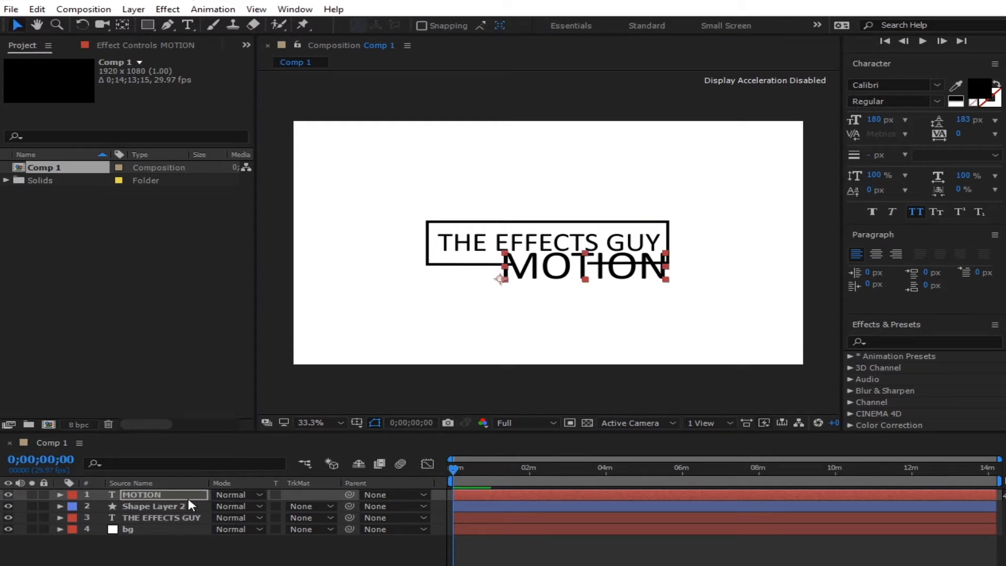
- Shrink the MOTION text, change its font to Arial, and widen its tracking
left_click(159, 494)
key("s")
left_click_drag(255, 508, 253, 545)
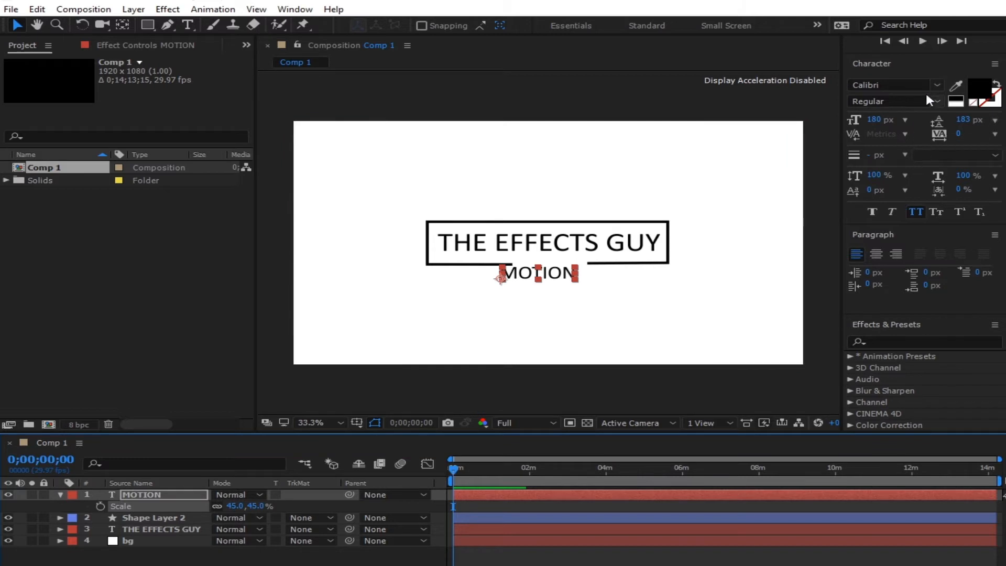
left_click(904, 85)
type("Arial")
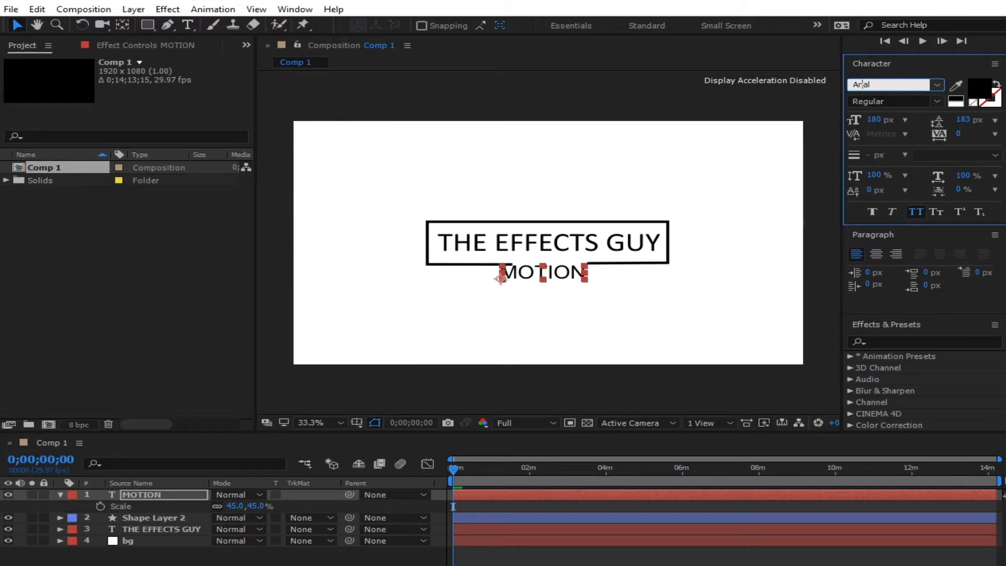
key("Return")
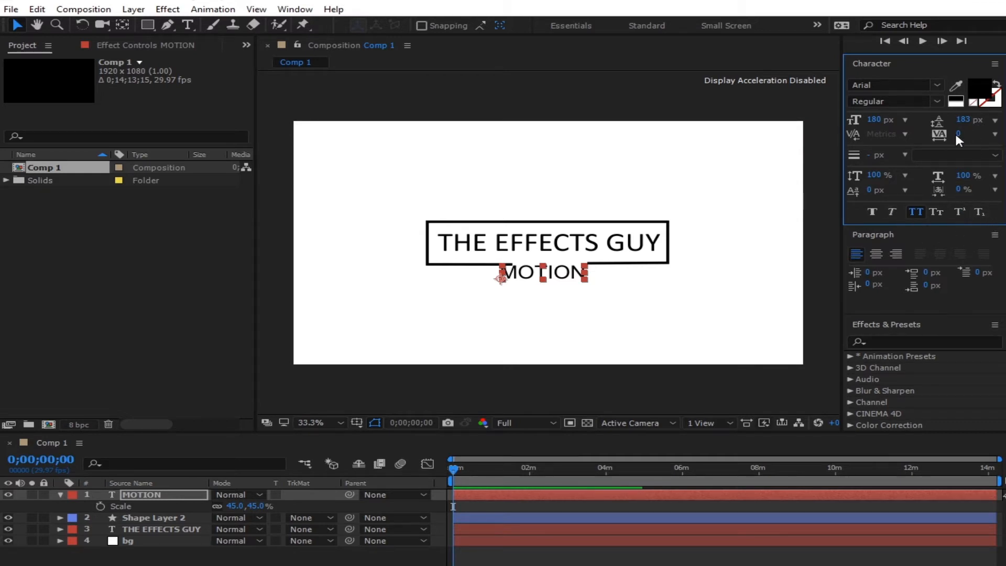
left_click_drag(956, 131, 989, 133)
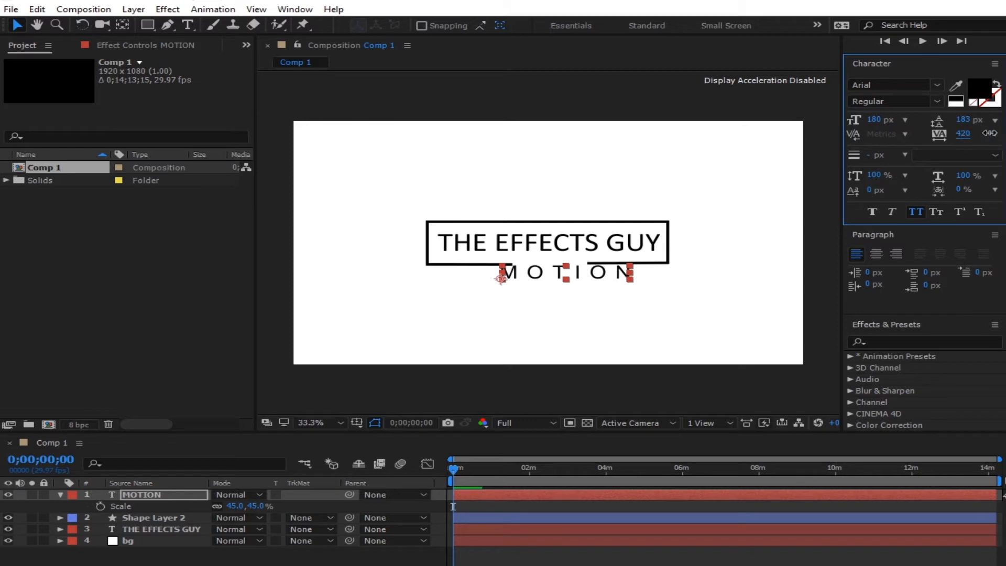
- Centre MOTION's anchor point and scale it to 20%, placing it under the gap
left_click(122, 24)
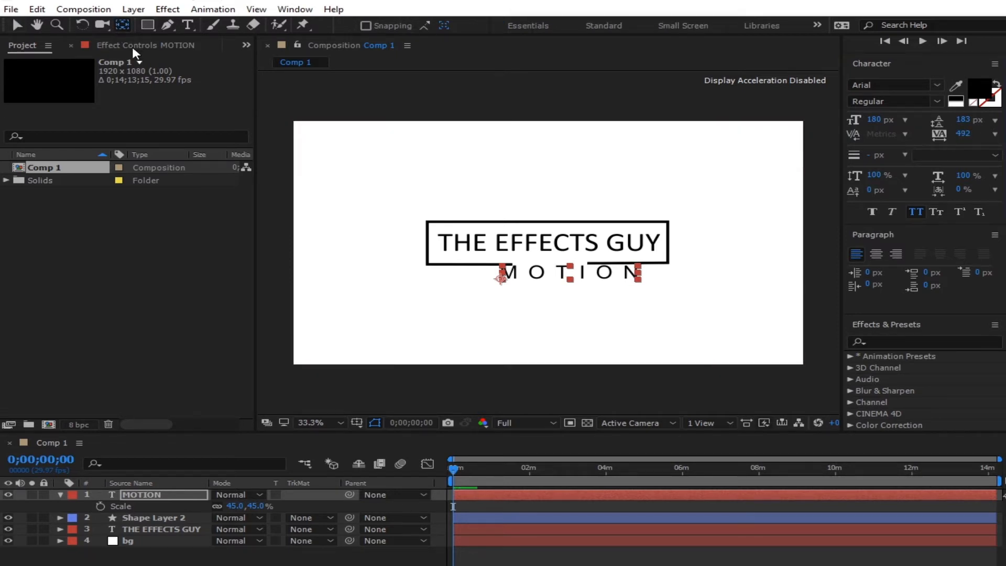
left_click_drag(501, 278, 570, 272)
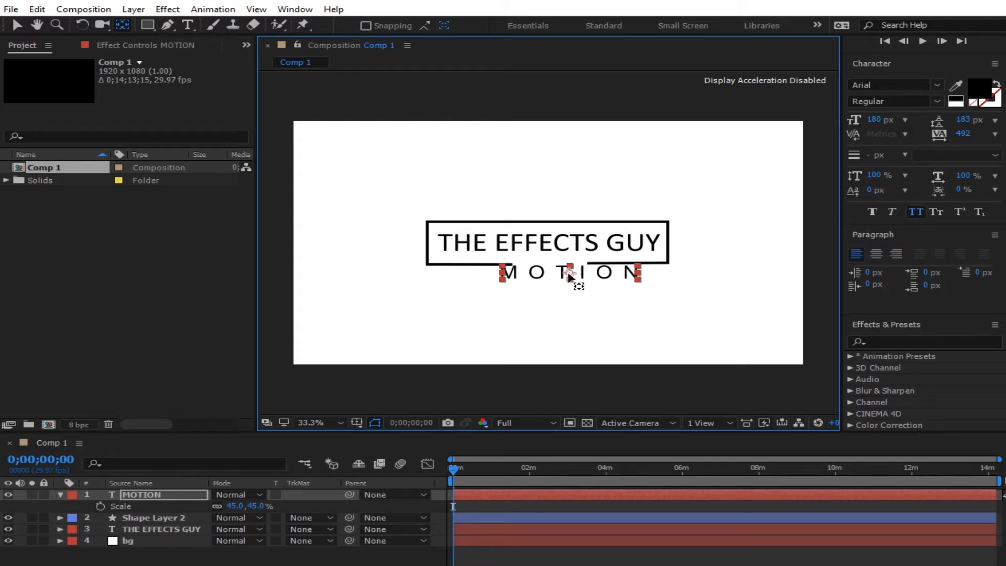
left_click(18, 24)
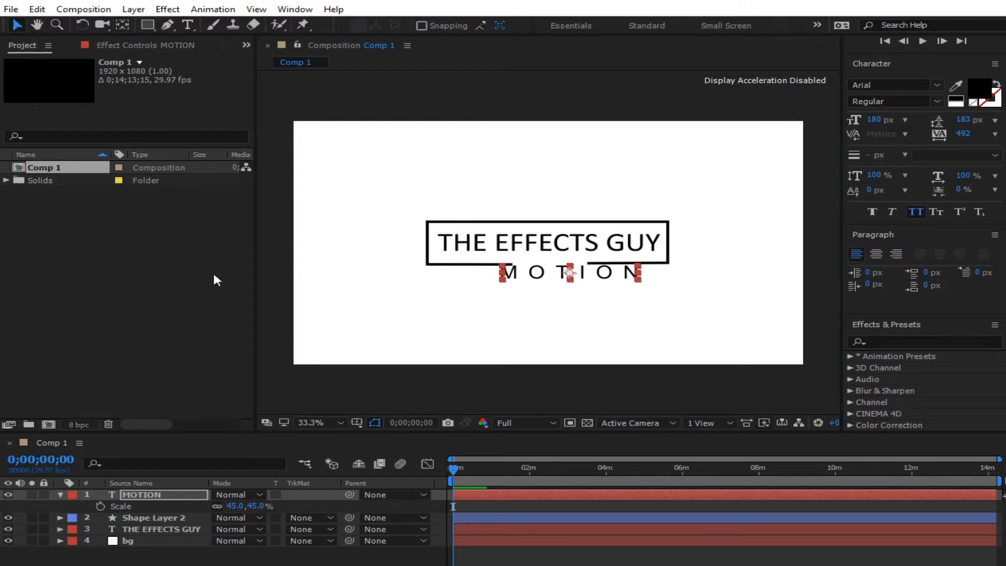
key("s")
key("s")
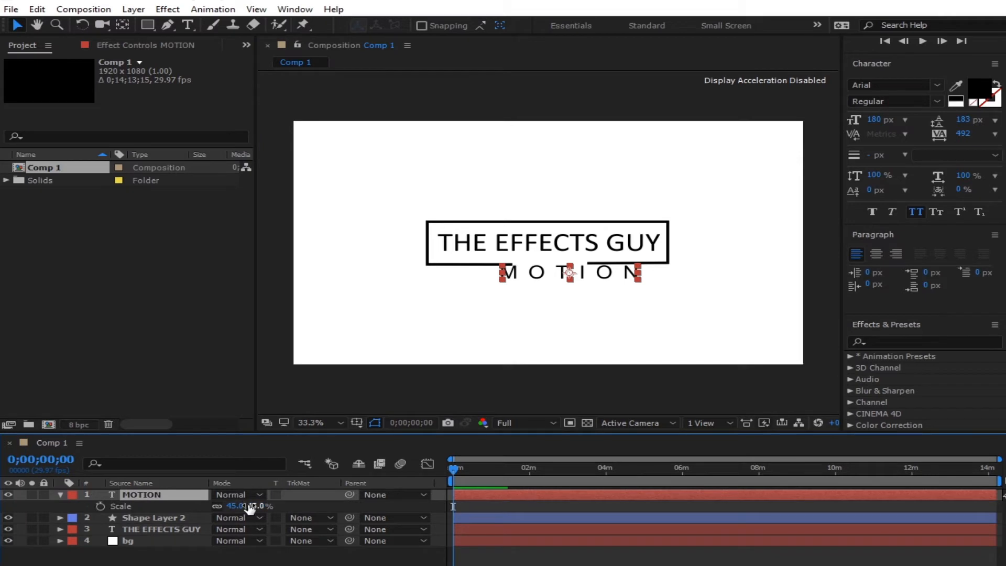
left_click_drag(244, 506, 245, 519)
left_click_drag(587, 269, 568, 260)
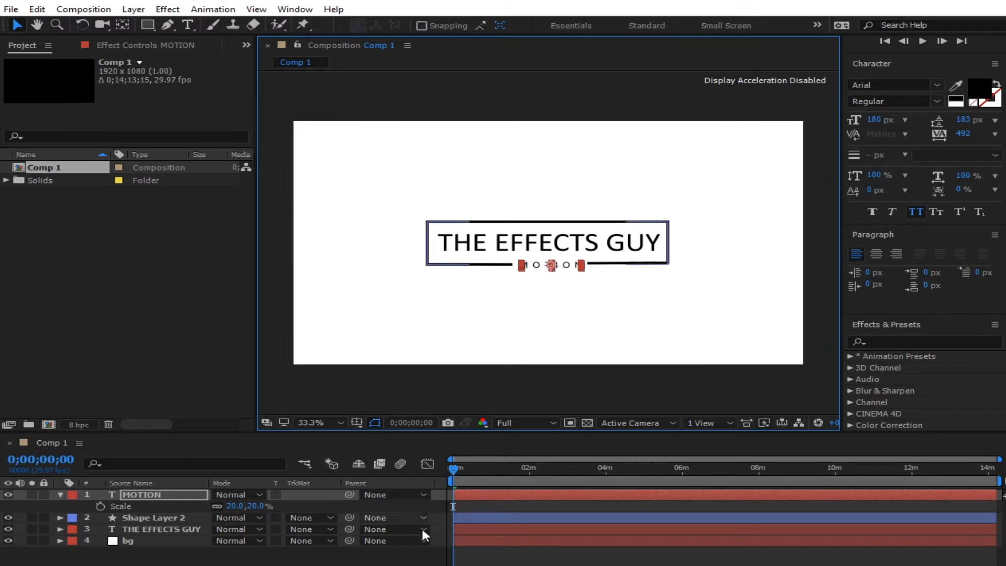
- Widen MOTION's letter spacing to 572 and nudge it left to centre it
left_click(419, 557)
left_click(571, 266)
left_click_drag(962, 135, 984, 136)
left_click_drag(557, 265, 549, 265)
left_click(535, 557)
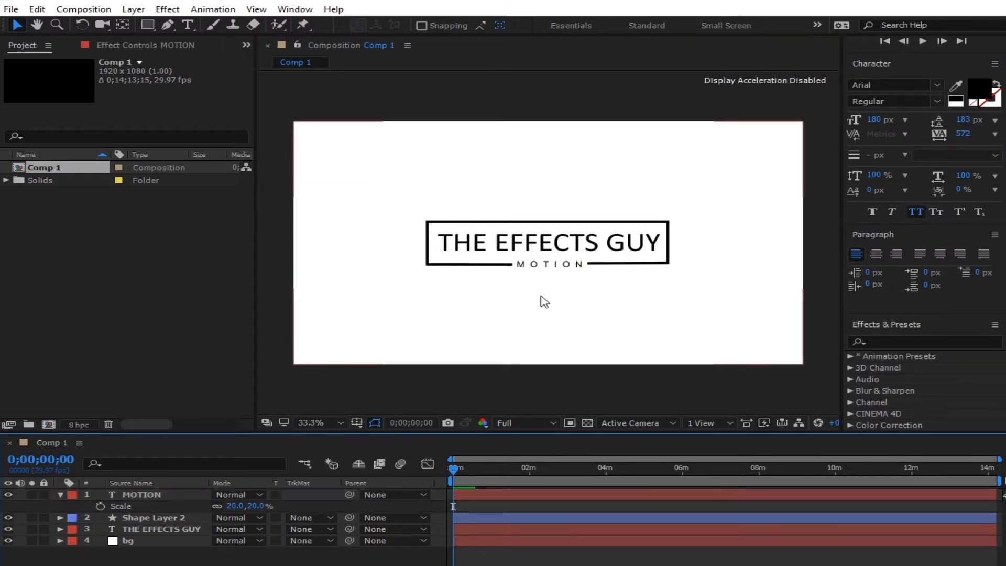
left_click(544, 263)
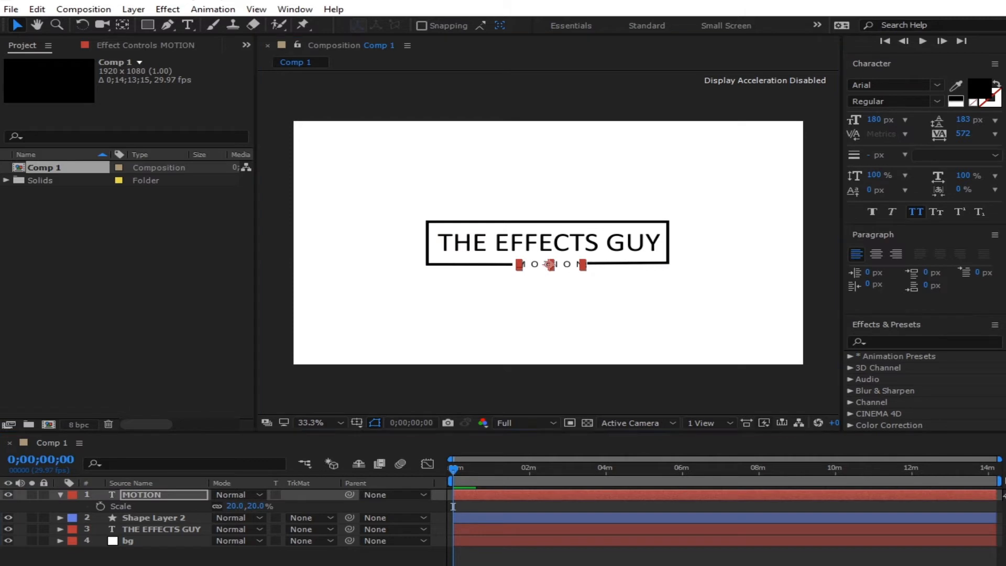
left_click(530, 557)
- Set the MOTION text's font style to Bold
left_click(555, 270)
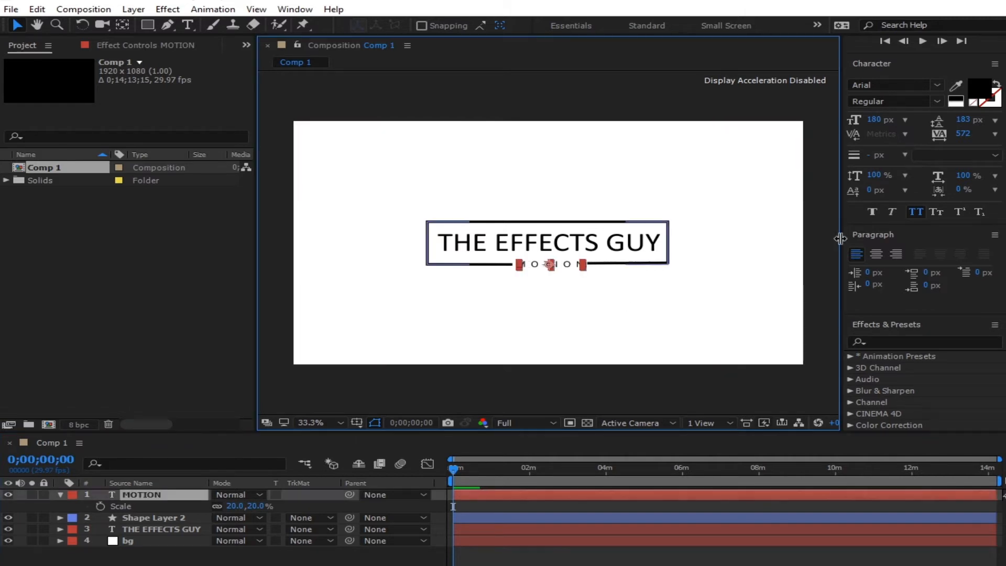
left_click(936, 101)
left_click(911, 147)
left_click(571, 556)
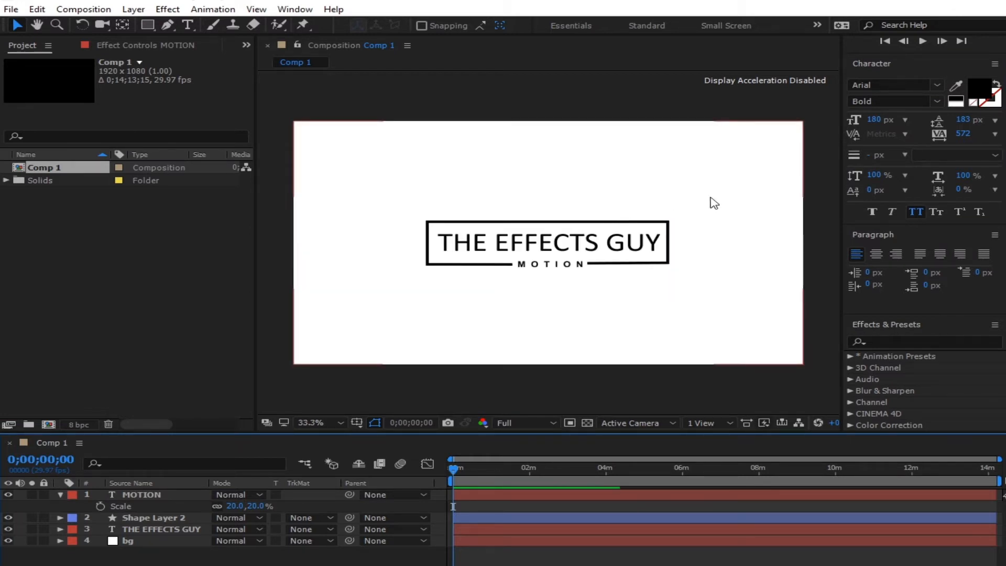
key("ctrl+t")
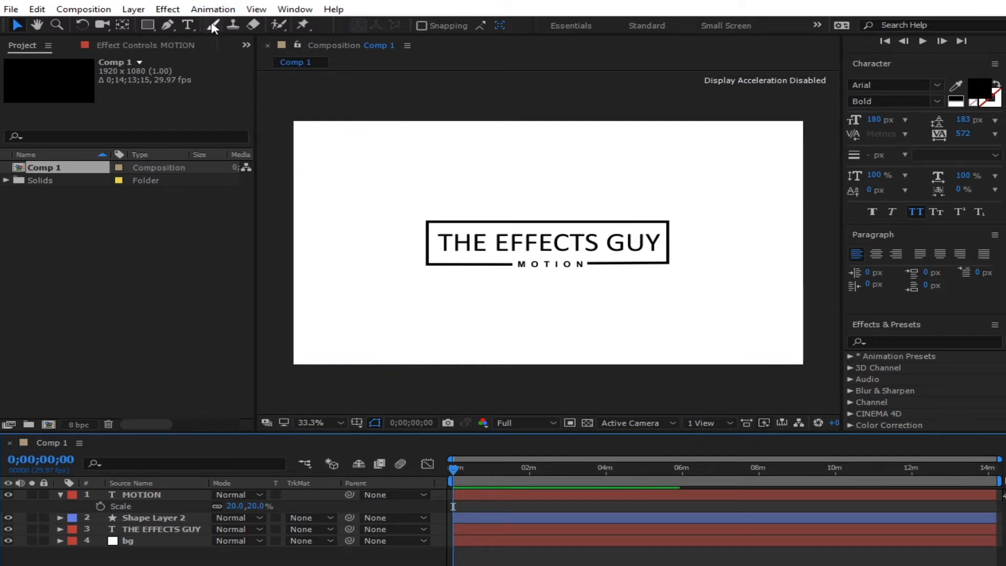
- Add an AFTER EFFECTS TUTORIALS text line above the logo and scale it to 20%
left_click(446, 199)
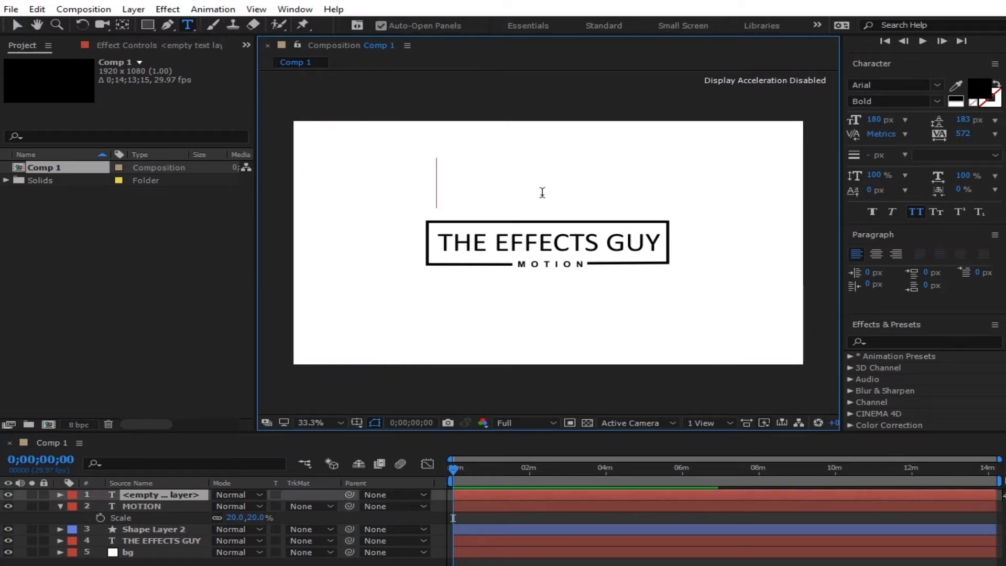
type("AF")
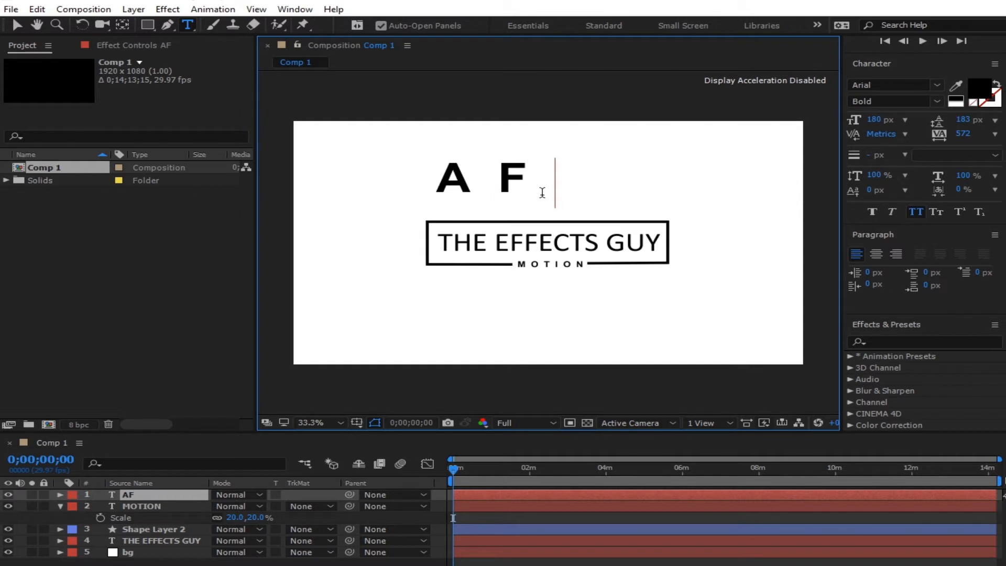
type("TER E")
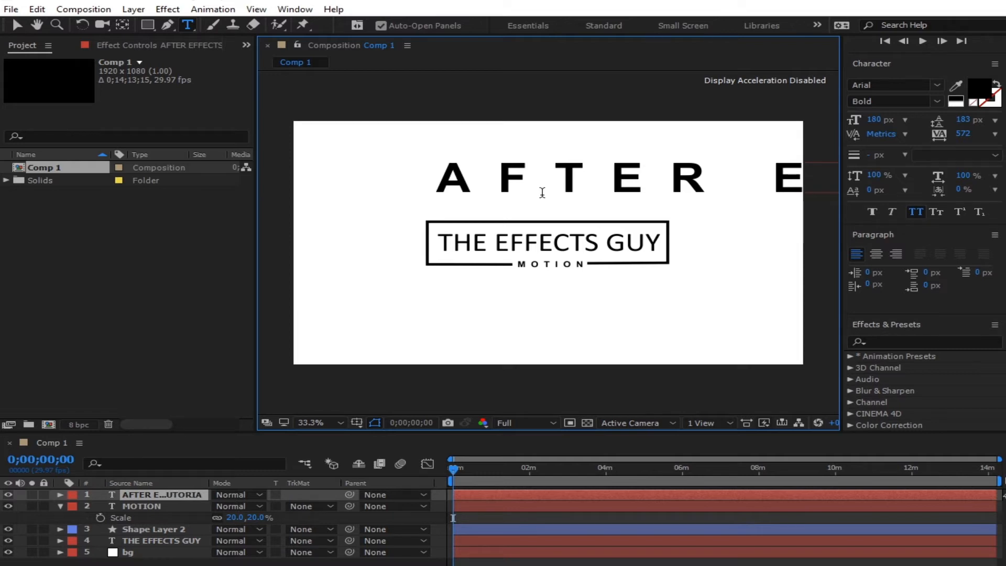
left_click(17, 24)
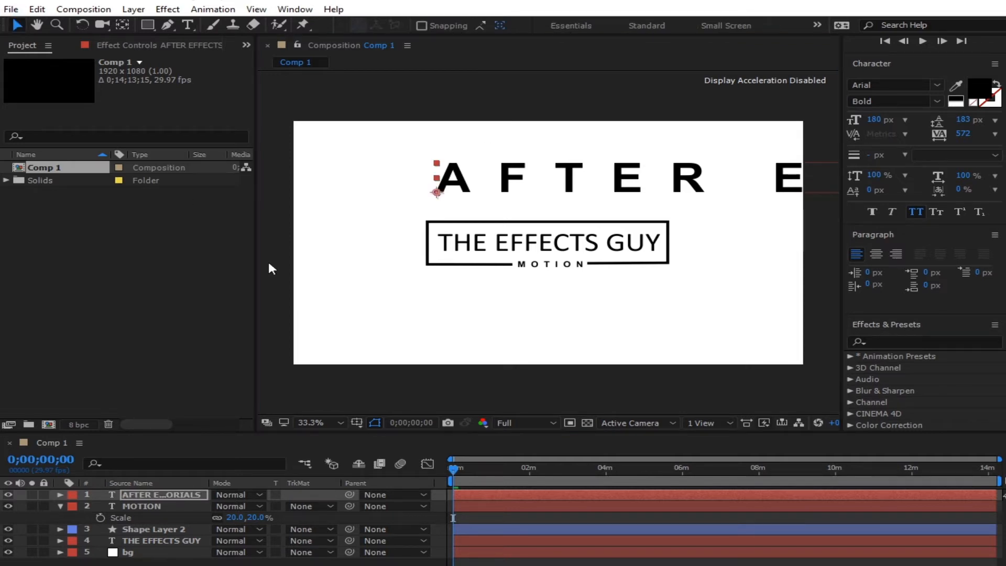
key("s")
left_click_drag(265, 506, 251, 543)
key("Caps_Lock")
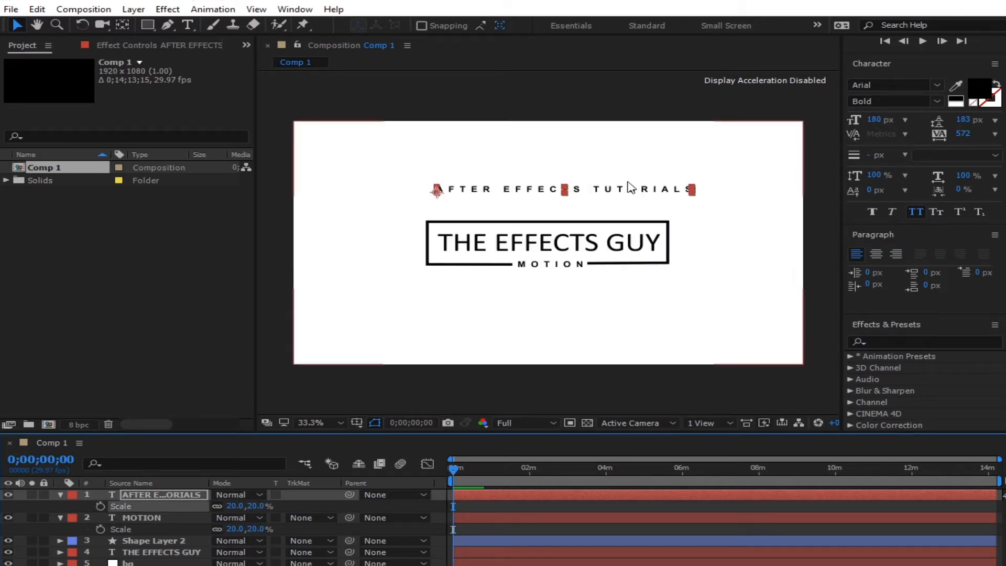
- Change the tagline's font to Calibri and move it down toward the box
left_click(896, 84)
type("Calibri")
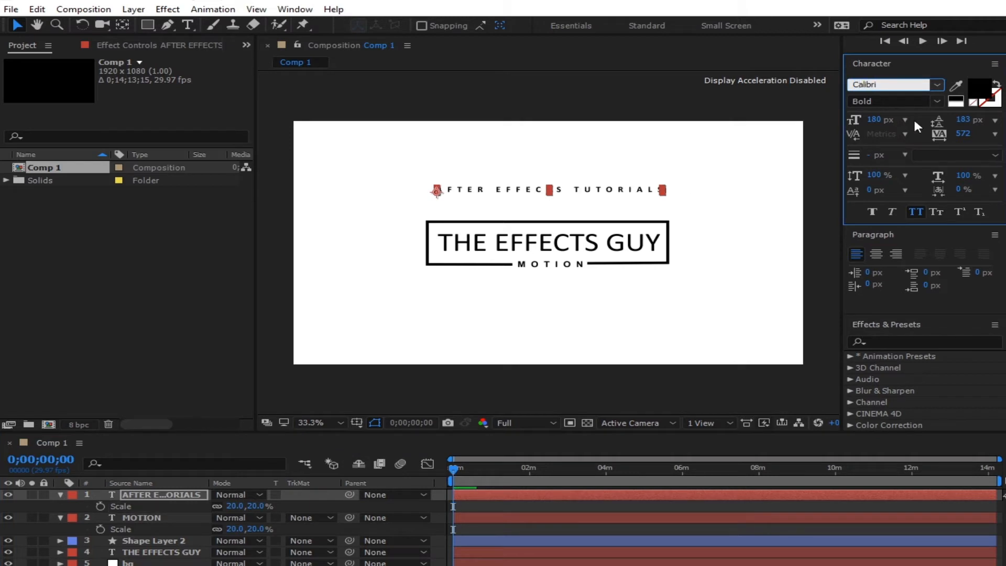
key("Return")
left_click(590, 198)
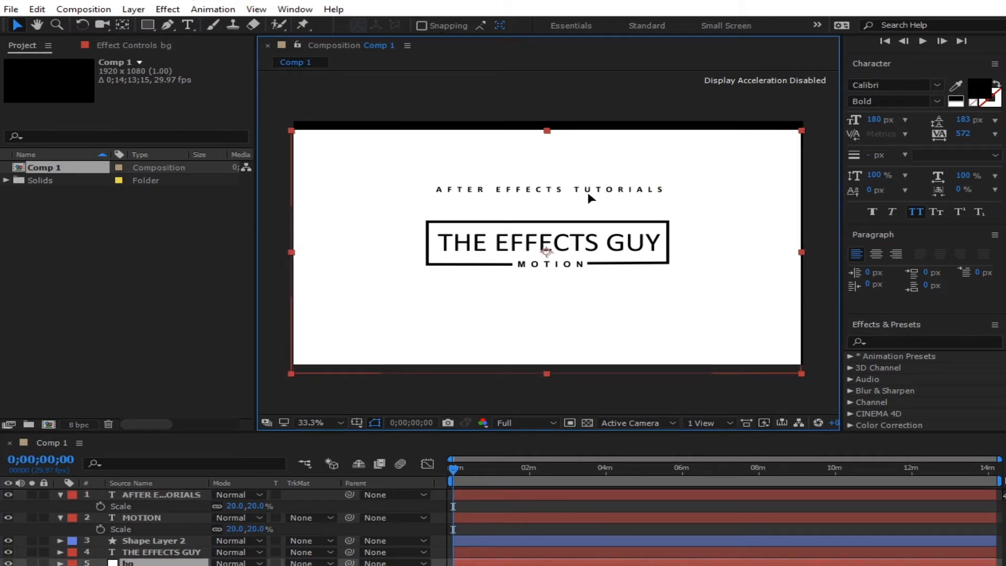
left_click(548, 190)
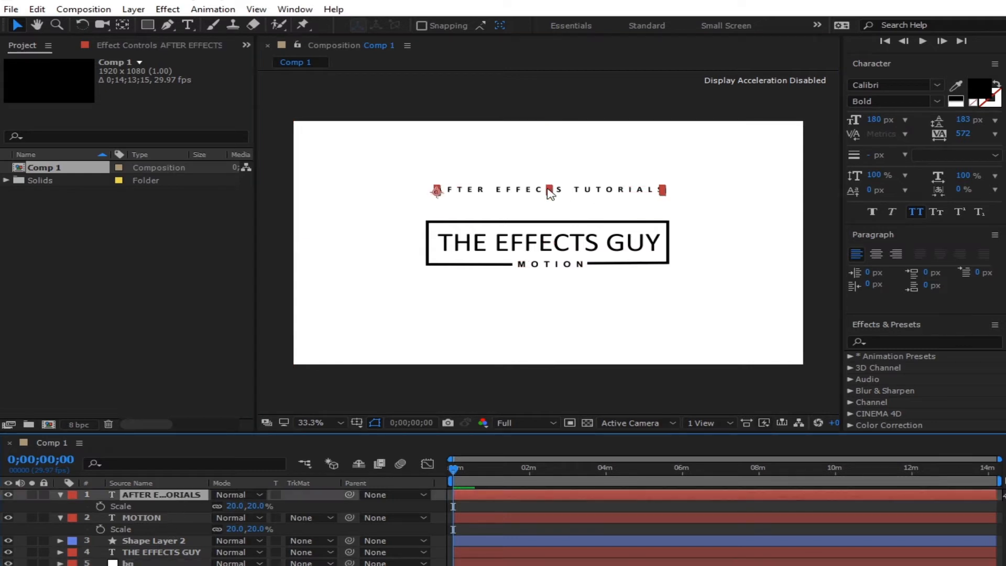
left_click_drag(580, 197, 581, 214)
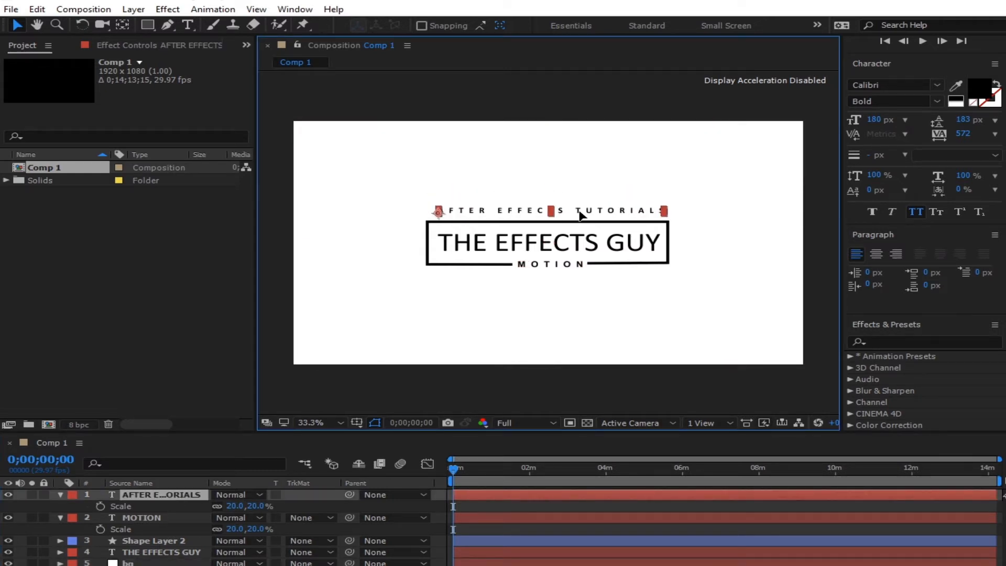
- Tighten the tagline's tracking to 350 and move its anchor point to its centre
left_click_drag(970, 141, 784, 143)
left_click_drag(576, 211, 592, 215)
key("Right")
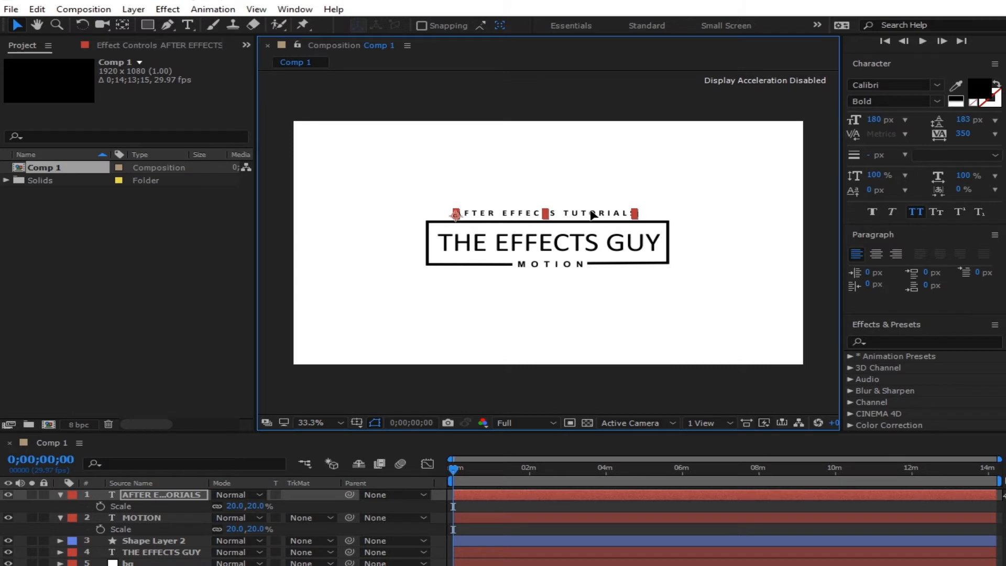
key("y")
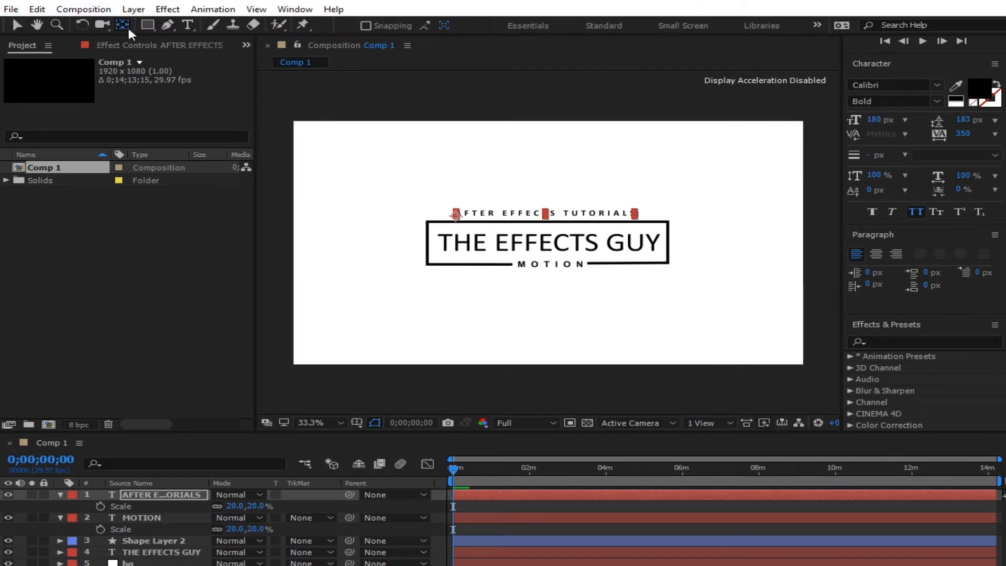
left_click_drag(455, 215, 545, 215)
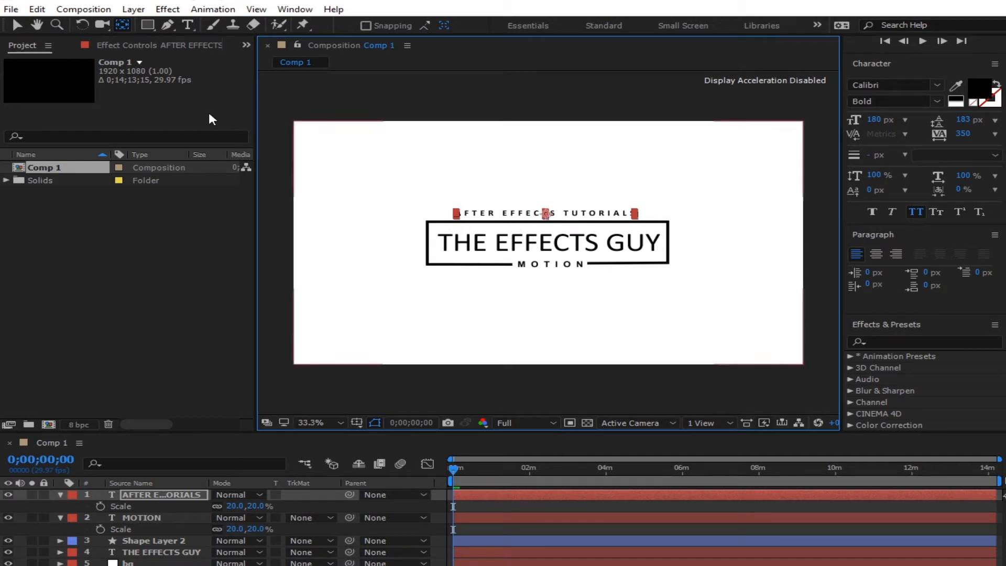
left_click(16, 25)
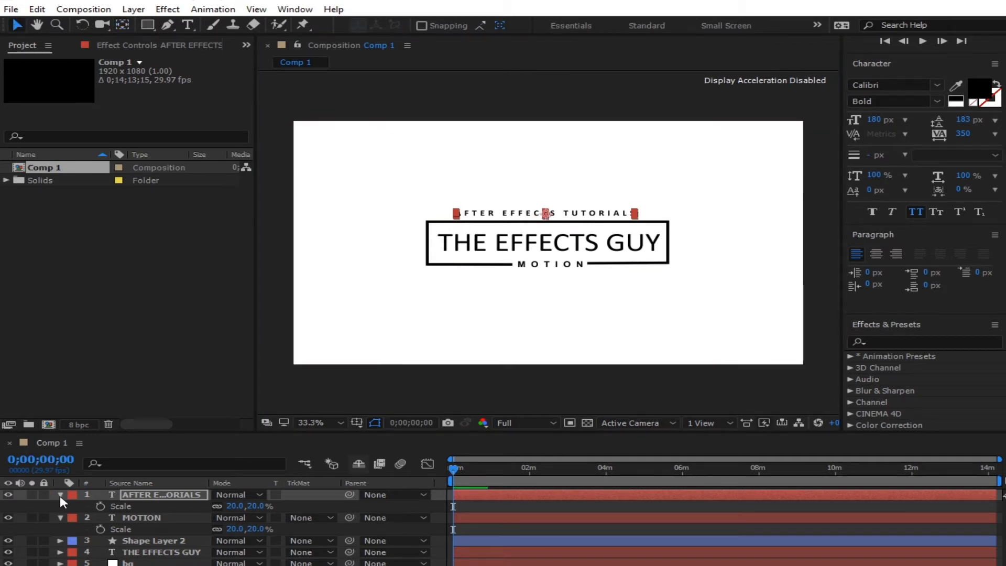
- Collapse the layer properties, preview, and nudge the tagline right to centre it
left_click(60, 495)
left_click(59, 502)
left_click(201, 562)
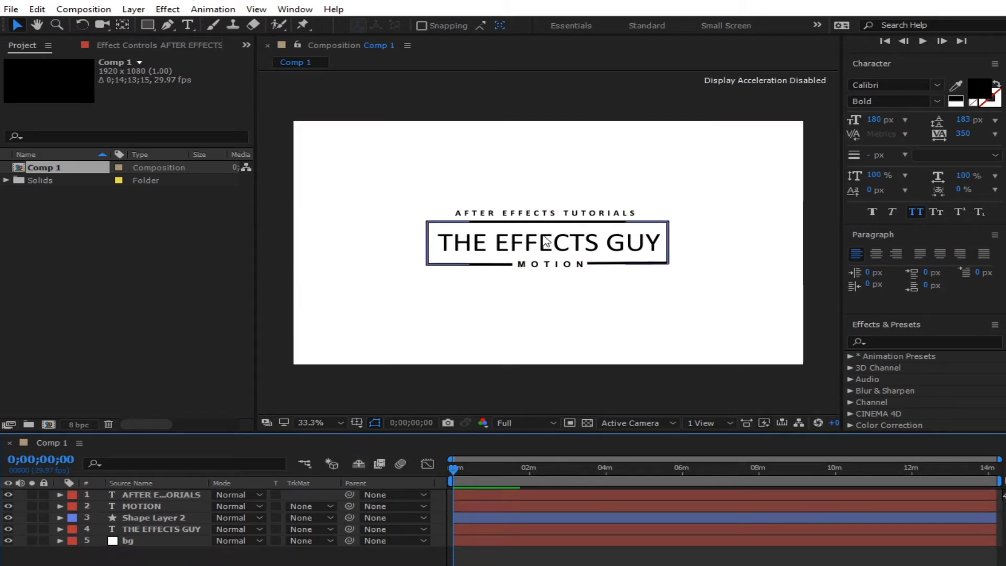
left_click(564, 215)
key("space")
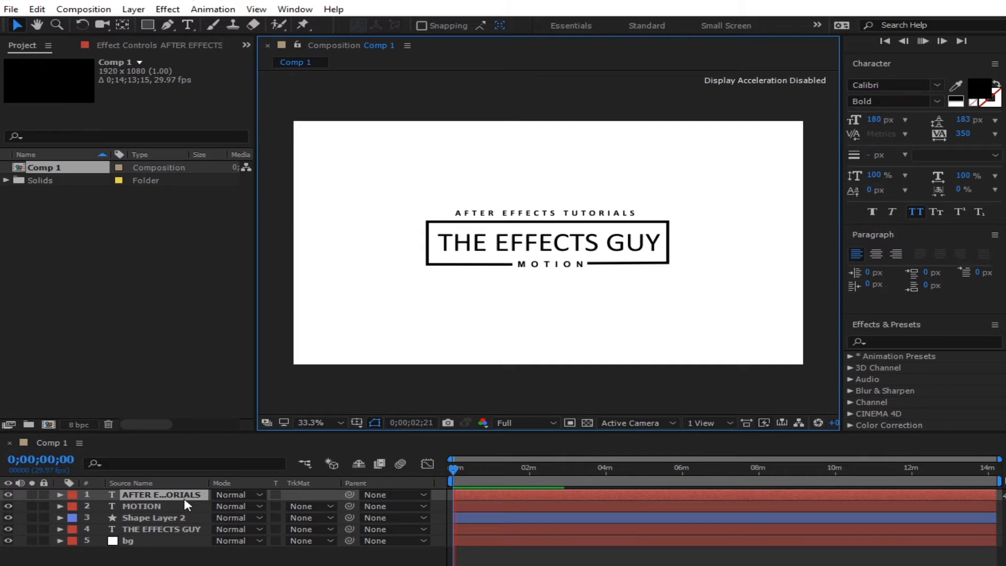
key("space")
key("space")
key("Right")
key("Right")
key("Right")
key("Right")
key("Right")
key("Right")
key("Right")
key("Right")
key("Right")
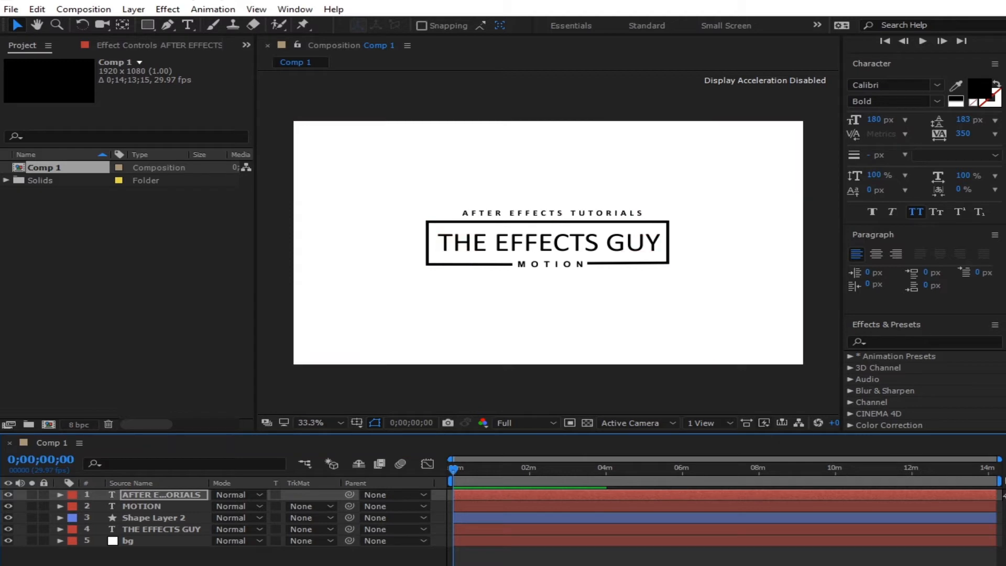
left_click(352, 556)
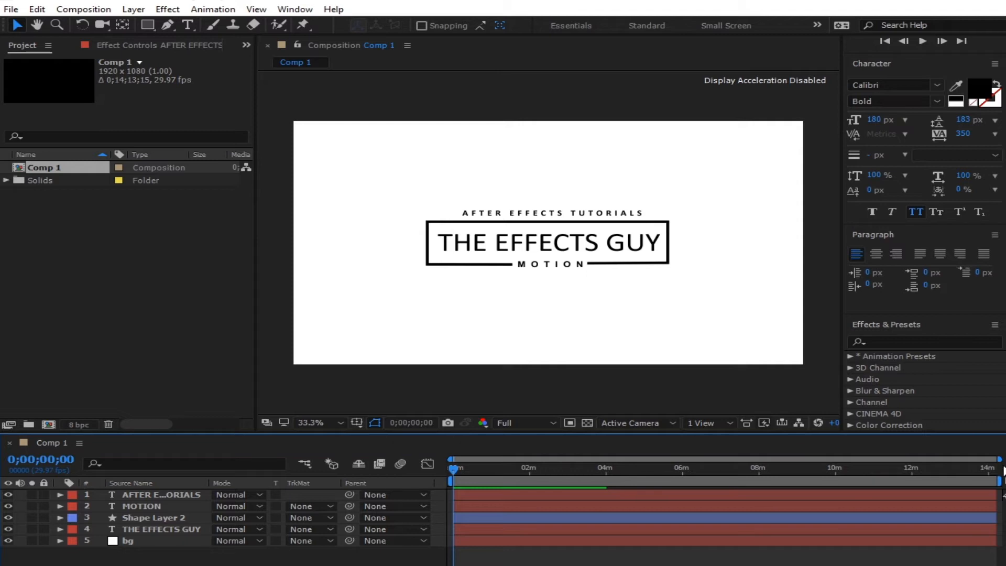
- Shorten the work area and trim Comp 1 to it, giving a 0;01;19;01 duration
left_click_drag(1000, 479, 532, 479)
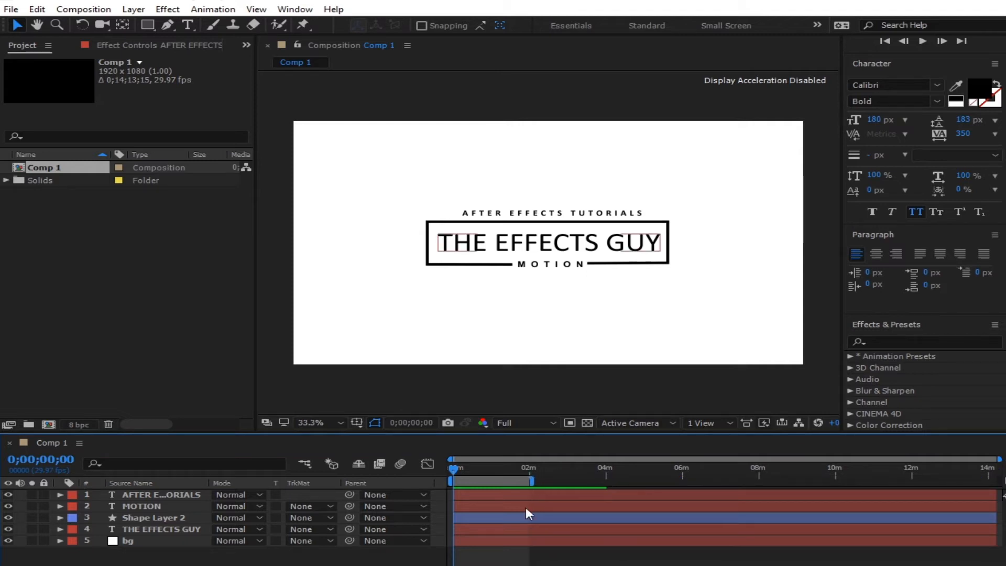
right_click(518, 483)
left_click(607, 524)
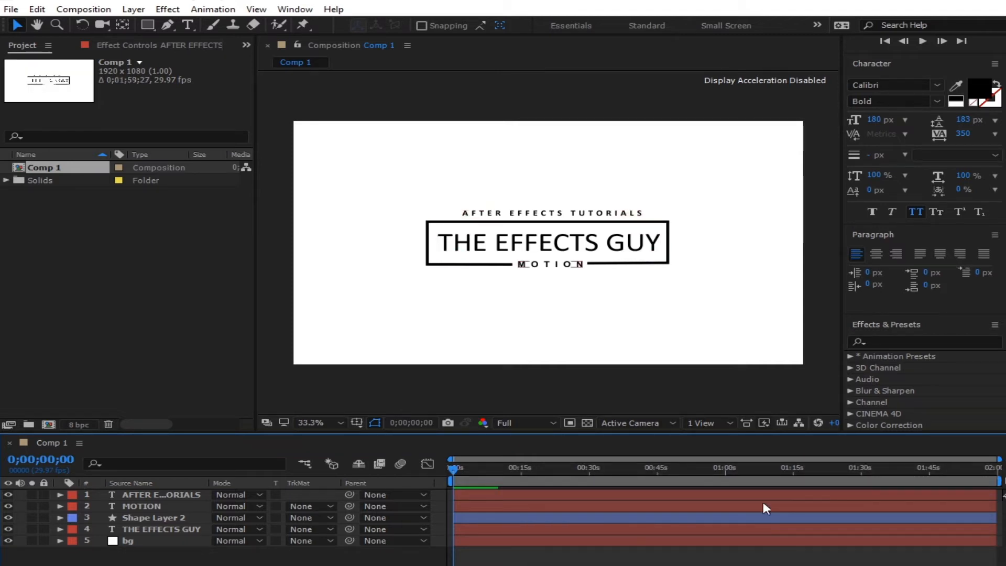
left_click_drag(1000, 480, 815, 488)
right_click(781, 483)
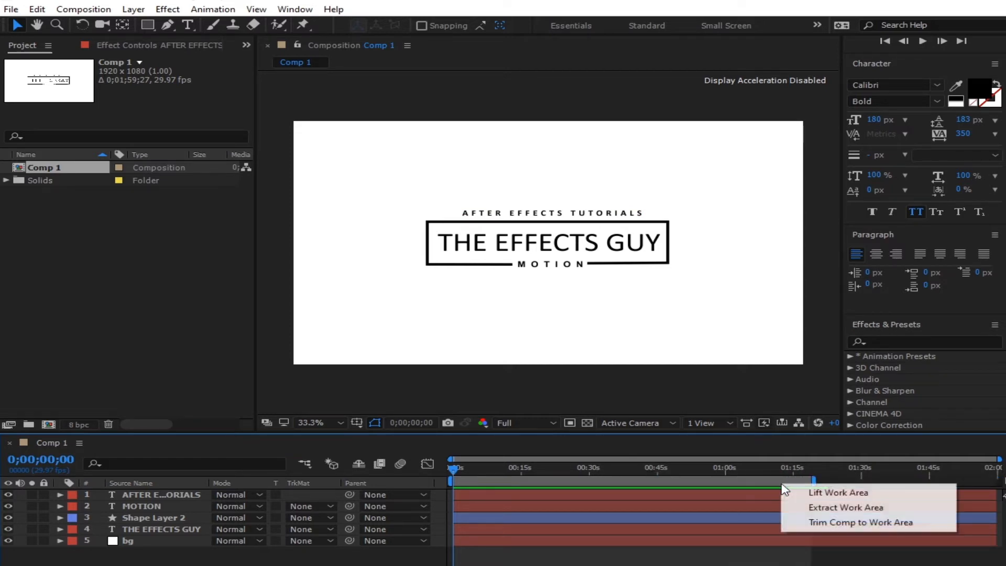
left_click(859, 522)
left_click(517, 479)
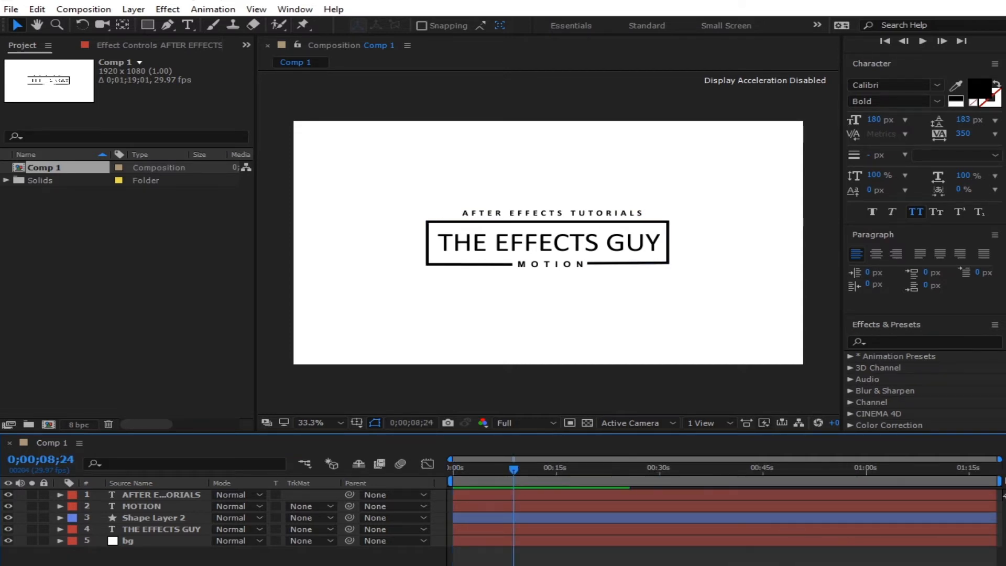
left_click_drag(999, 459, 558, 467)
left_click_drag(552, 470, 538, 463)
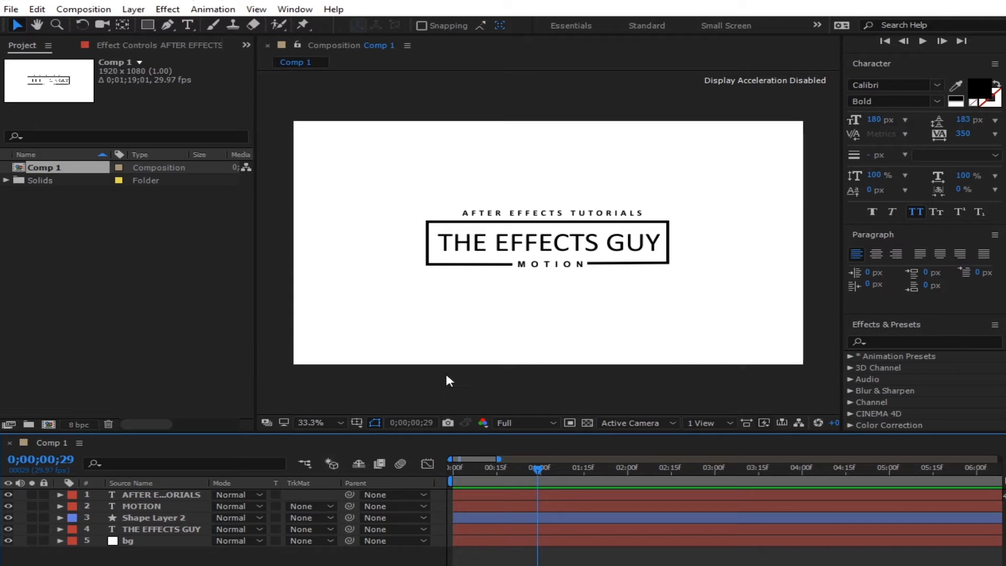
- Draw a rectangle with no stroke over THE EFFECTS GUY box
left_click(148, 25)
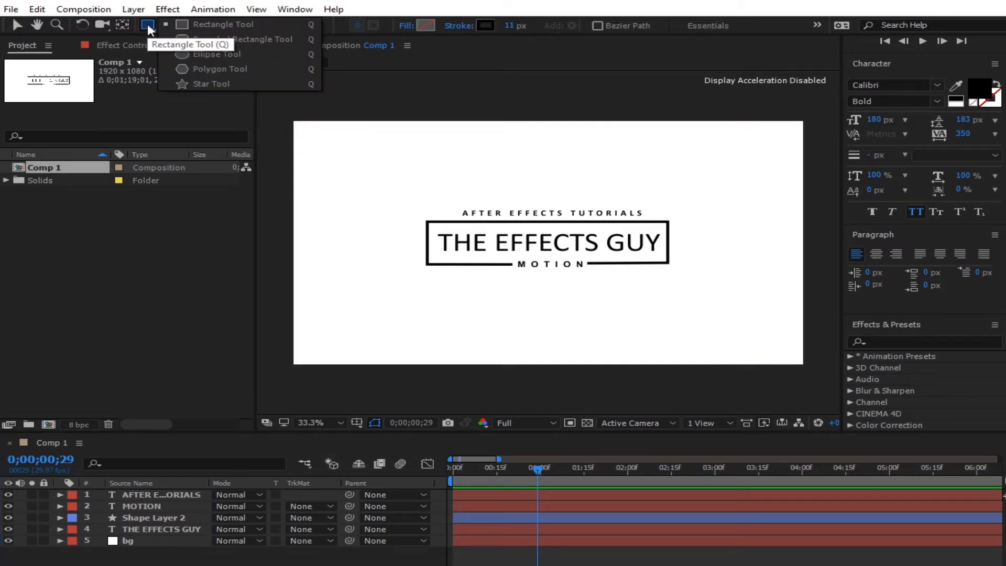
left_click(514, 380)
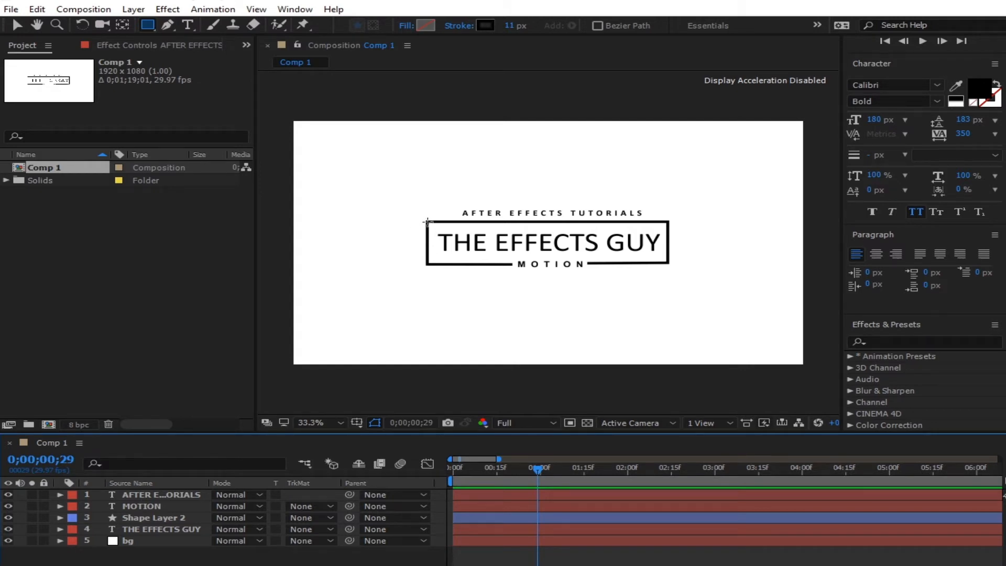
mouse_move(427, 221)
left_mouse_down()
mouse_move(597, 237)
mouse_move(670, 262)
left_mouse_up()
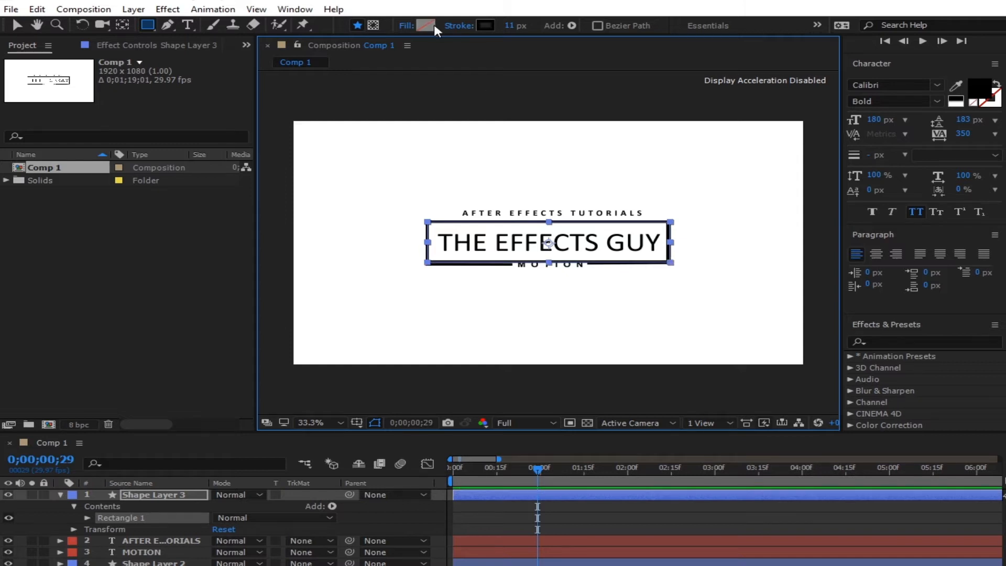
left_click(459, 25)
left_click(426, 288)
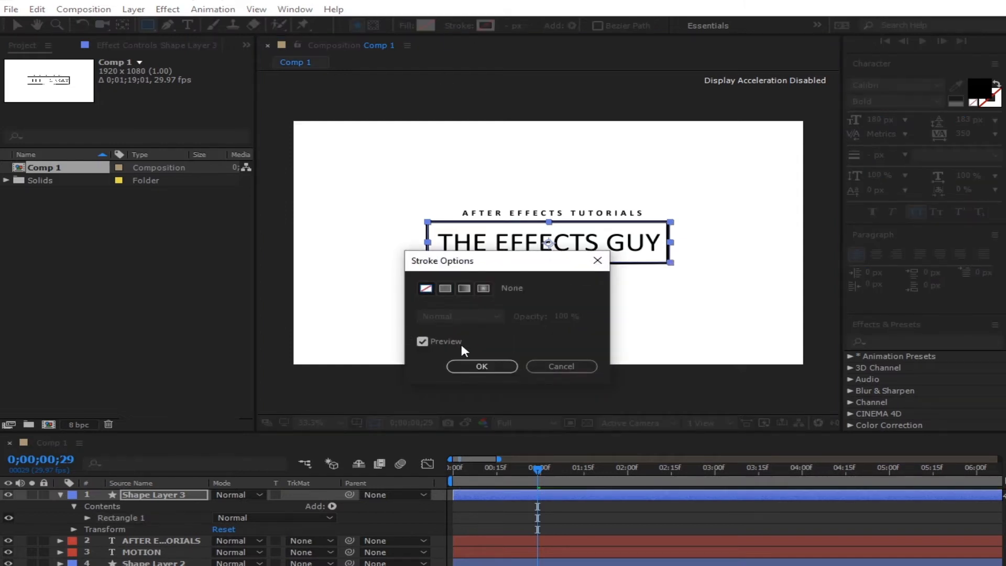
left_click(481, 365)
- Fill the rectangle with orange CA5A00 and nudge it down slightly
left_click(427, 27)
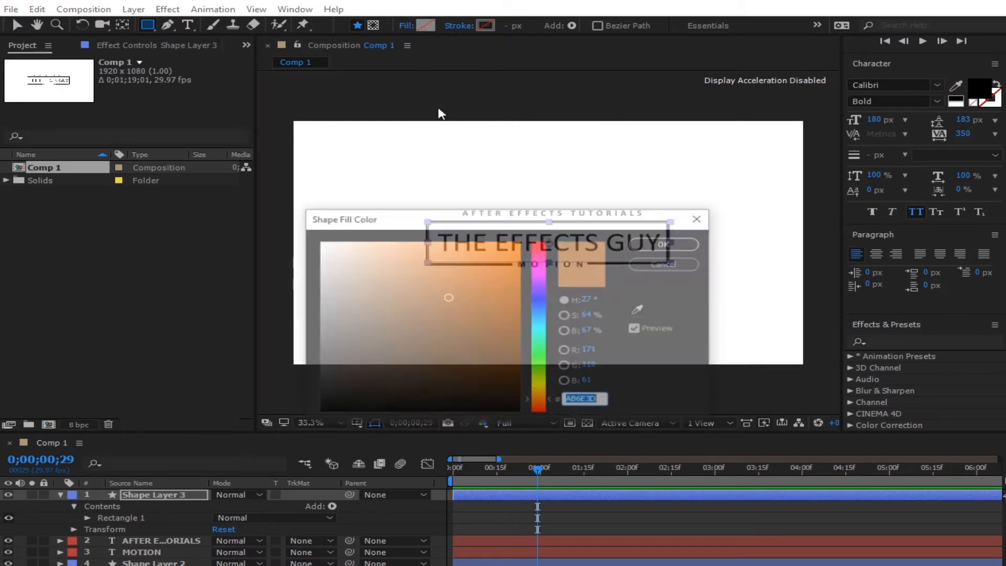
left_click_drag(482, 306, 535, 276)
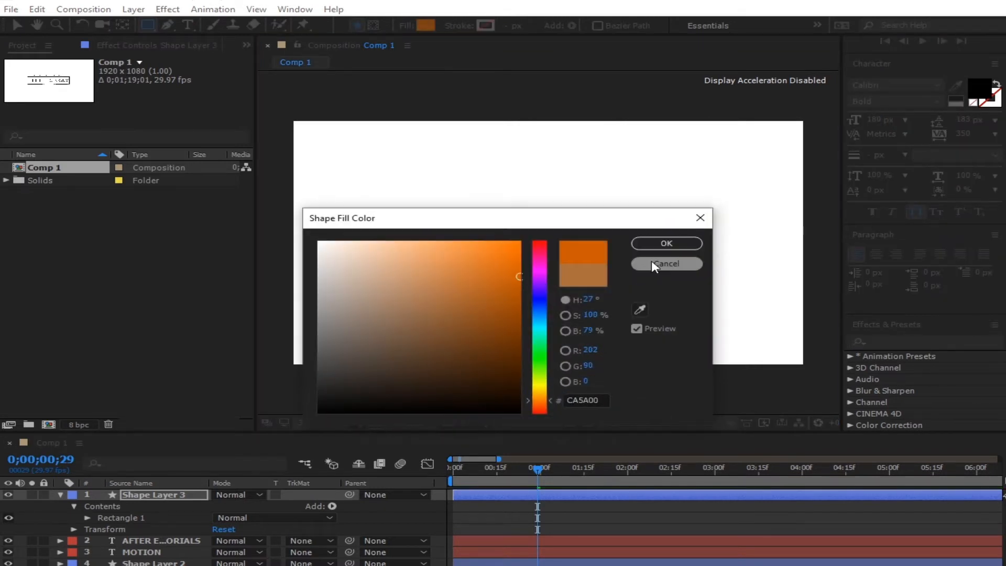
left_click(666, 243)
key("Down")
key("Down")
- Collapse and hide Shape Layer 3, then select THE EFFECTS GUY layer
left_click(158, 495)
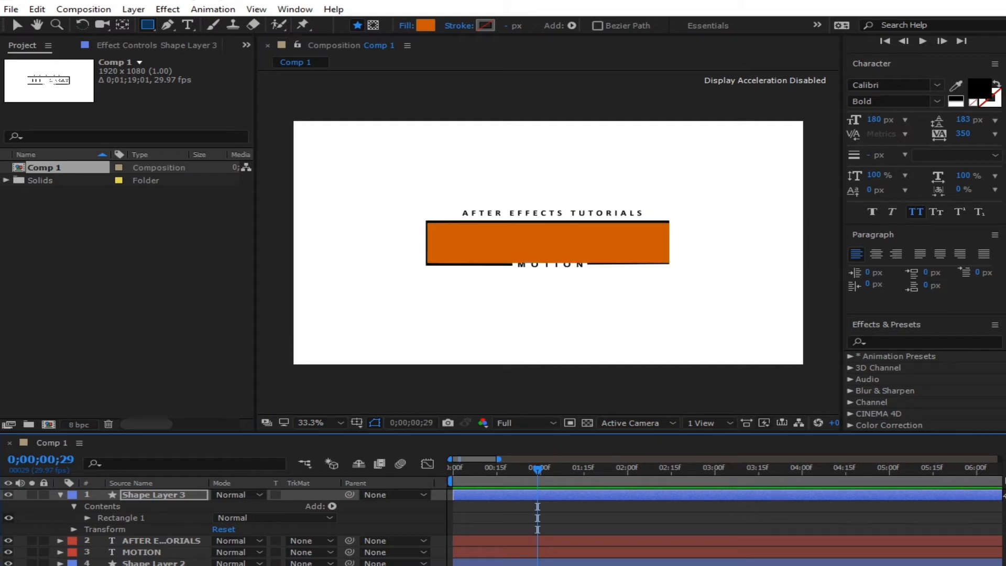
left_click(60, 494)
left_click(133, 496)
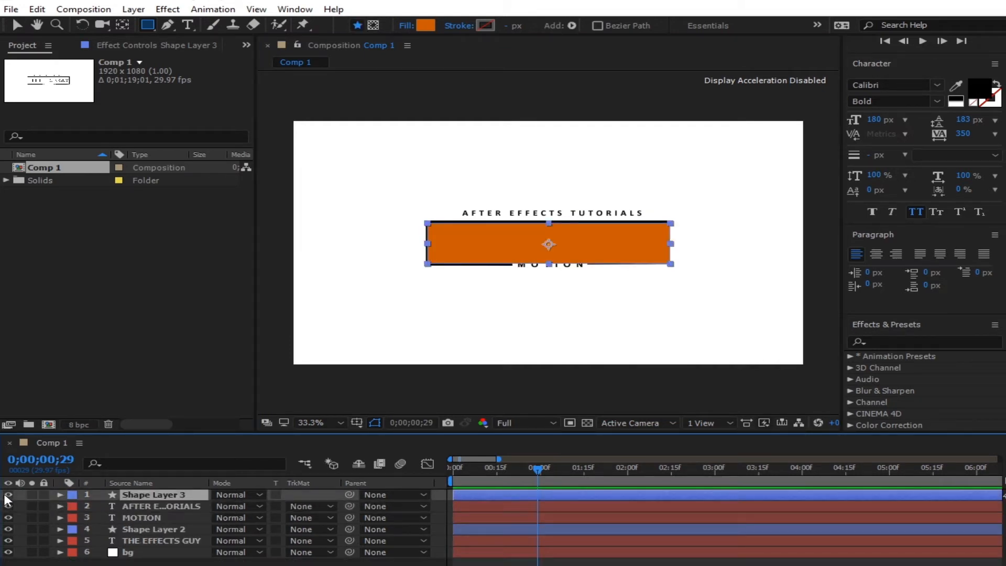
left_click(8, 495)
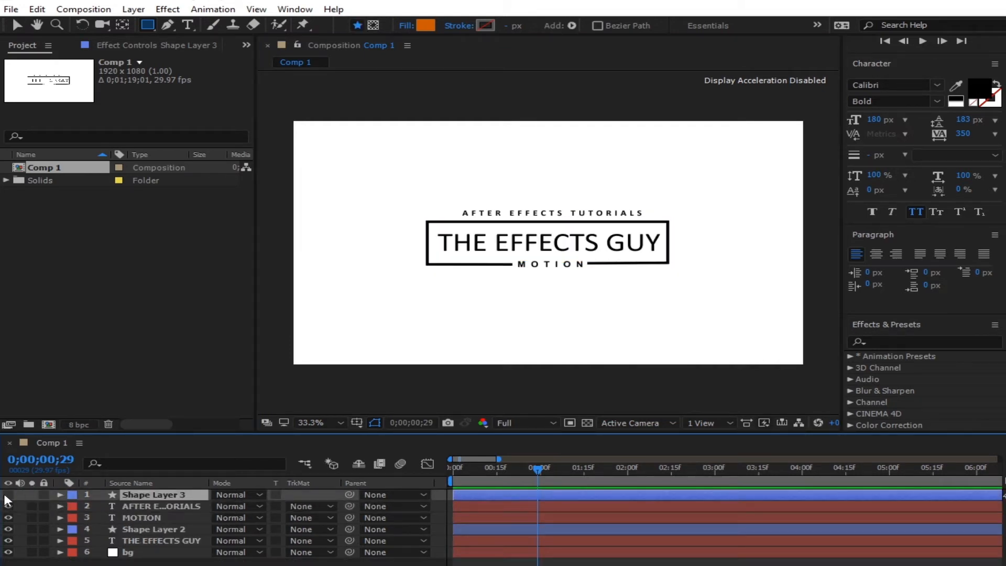
left_click(166, 541)
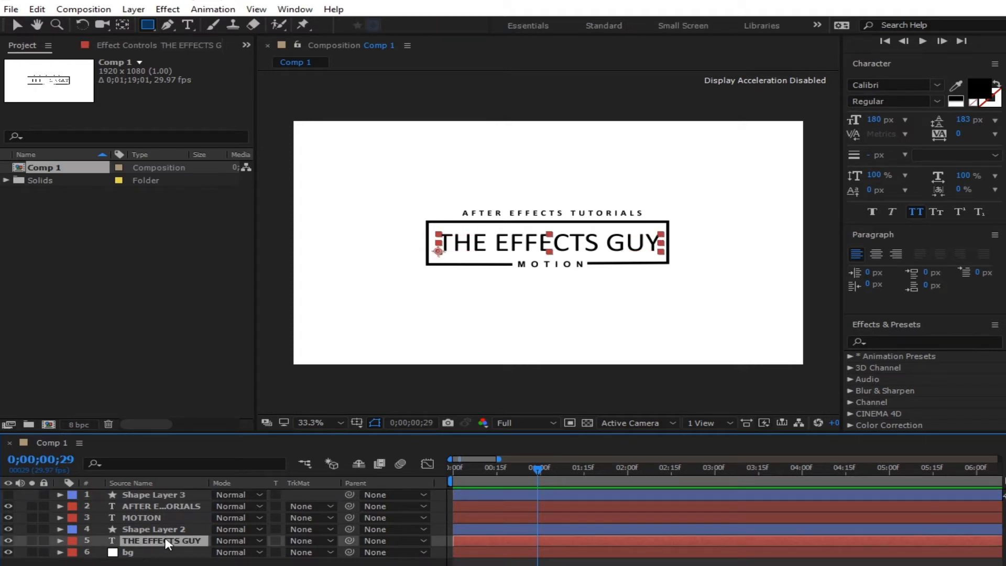
- Keyframe THE EFFECTS GUY's Position at frame 29 and start it above the box at frame 0
key("p")
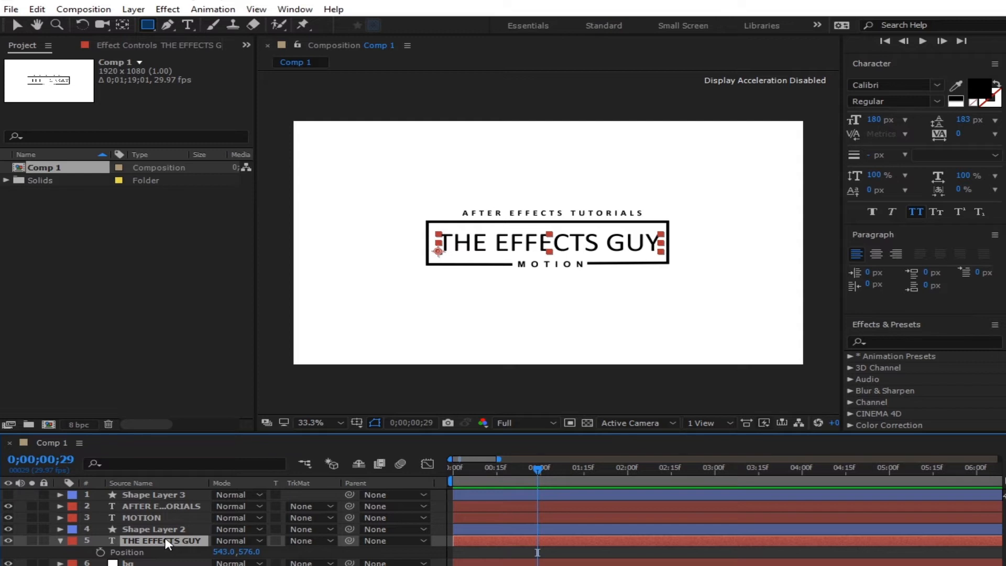
left_click_drag(524, 467, 537, 468)
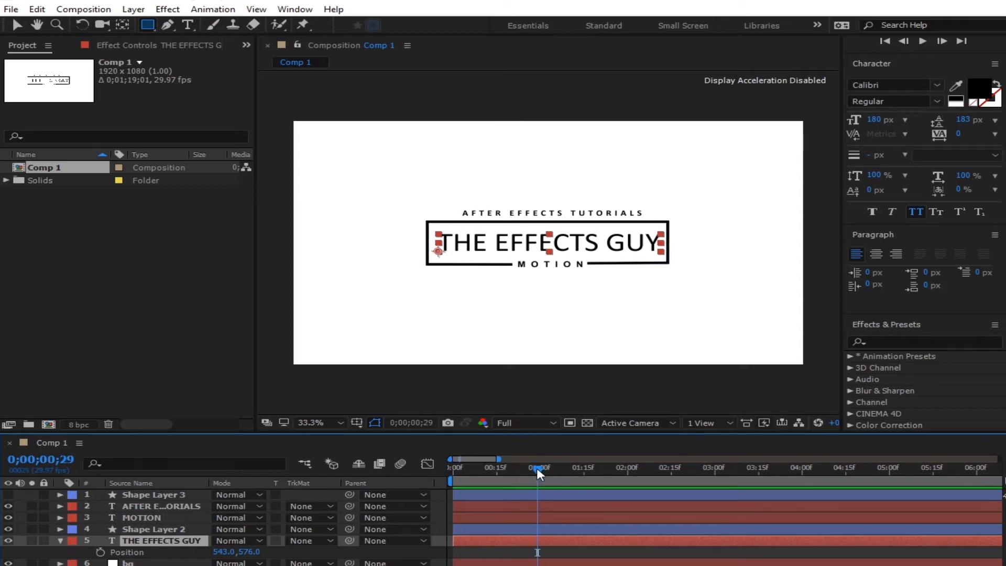
left_click(100, 552)
left_click_drag(510, 463, 426, 471)
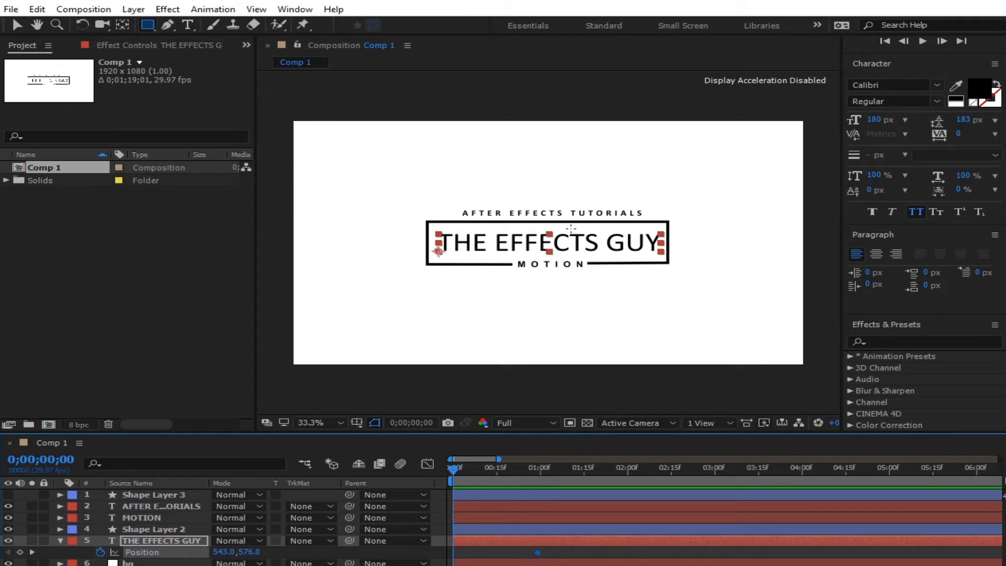
left_click(17, 24)
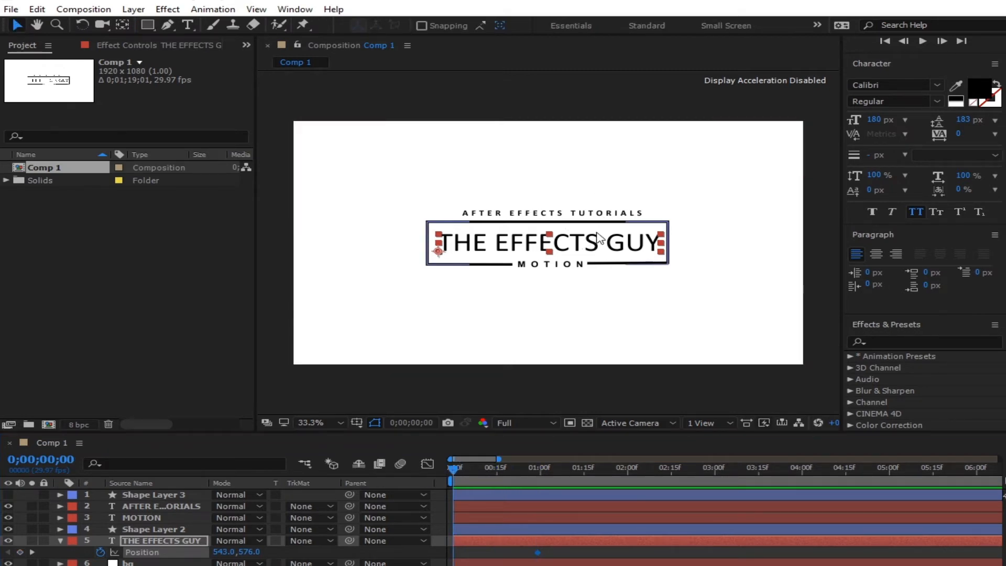
left_click_drag(599, 239, 598, 204)
- Ease the title's slide in the speed graph and move the layer directly below Shape Layer 3
left_click_drag(571, 548, 415, 563)
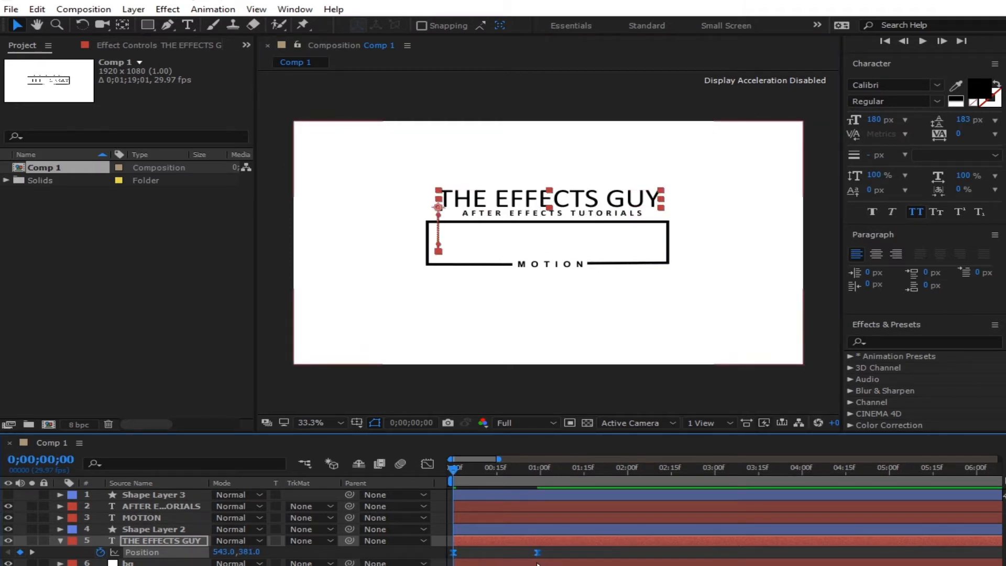
left_click(422, 461)
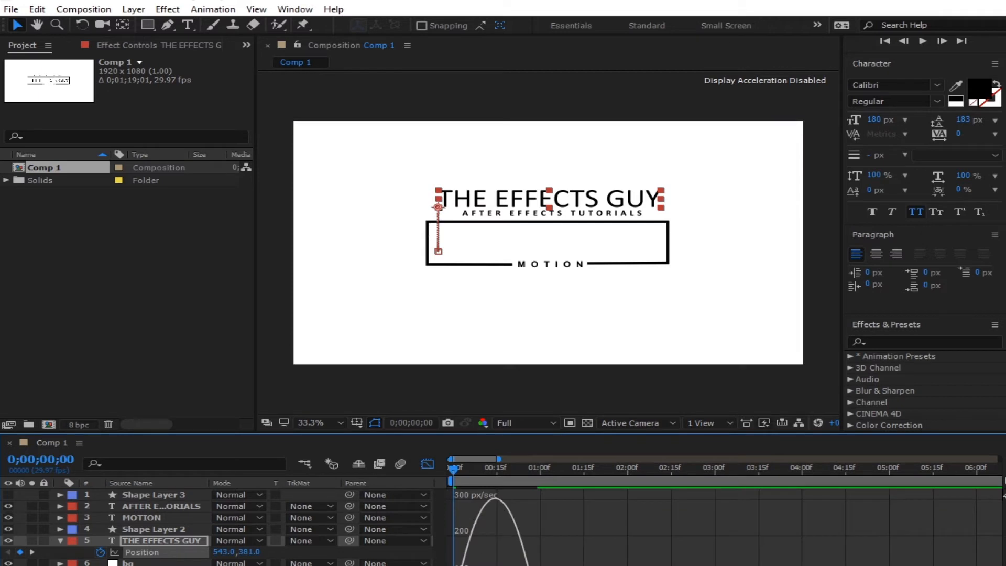
mouse_move(510, 565)
left_mouse_down()
mouse_move(469, 565)
mouse_move(505, 565)
left_mouse_up()
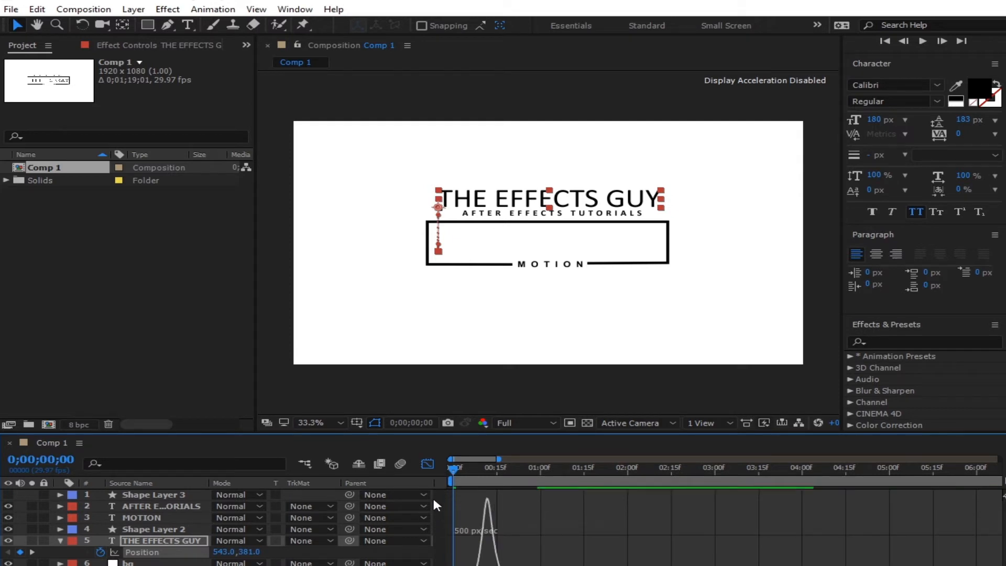
left_click(427, 464)
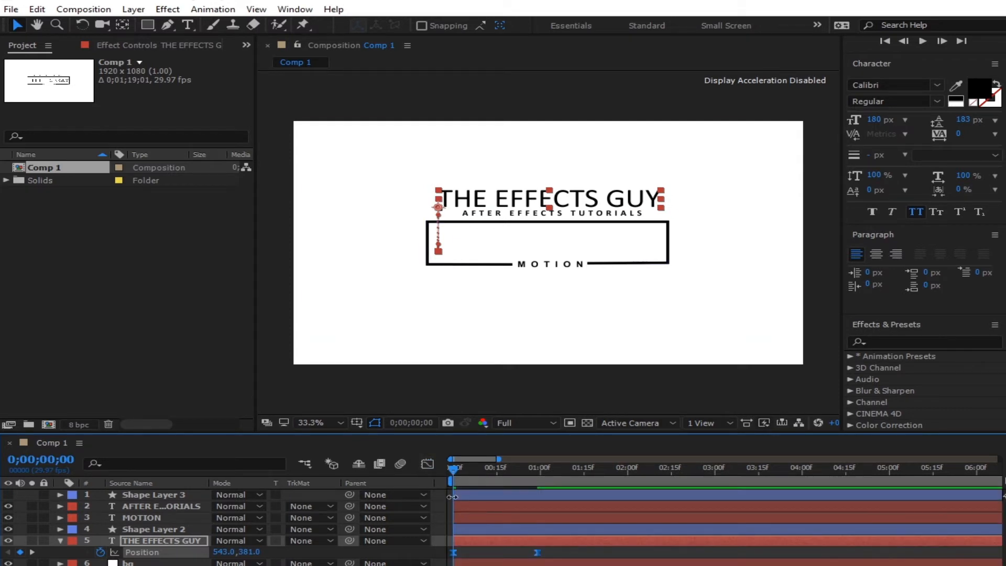
key("space")
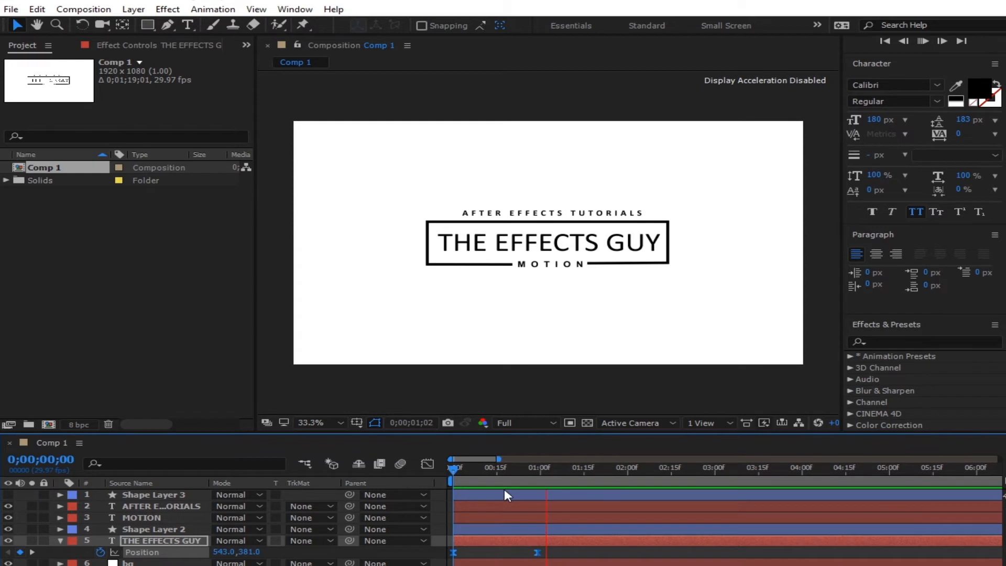
key("space")
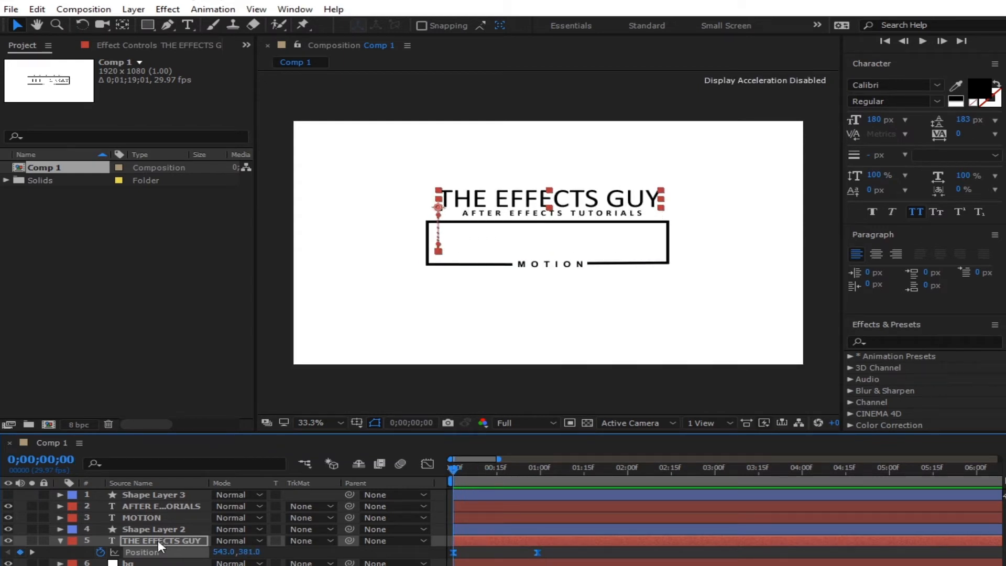
left_click(158, 540)
left_click_drag(158, 547, 156, 502)
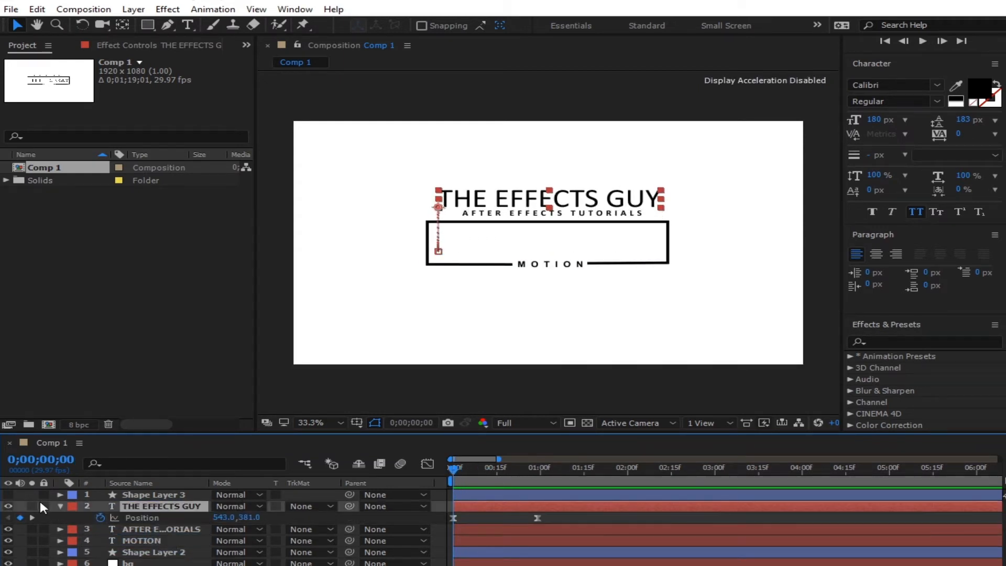
- Show Shape Layer 3 again, set it as THE EFFECTS GUY's Alpha Matte, and preview
left_click(7, 494)
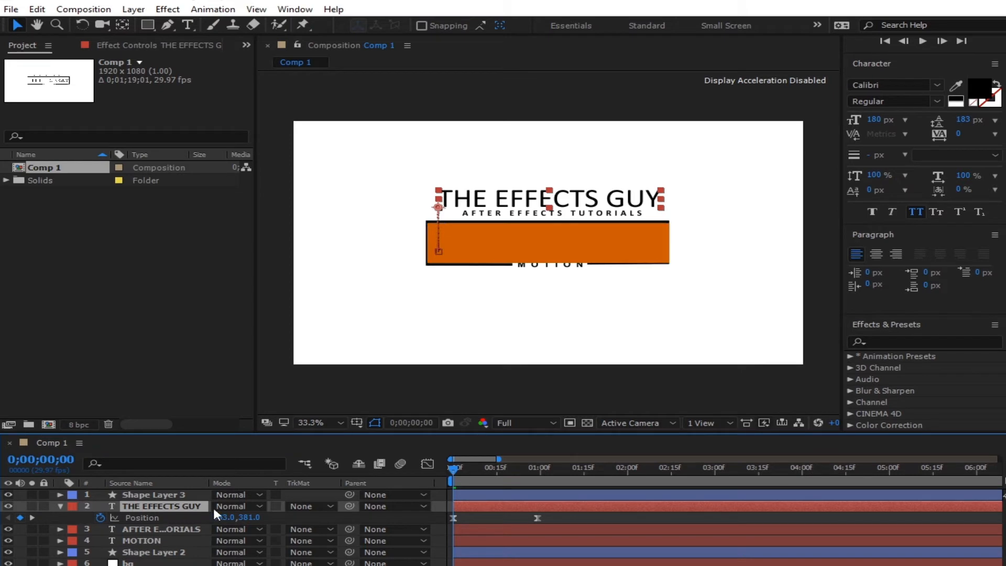
left_click(304, 507)
left_click(310, 498)
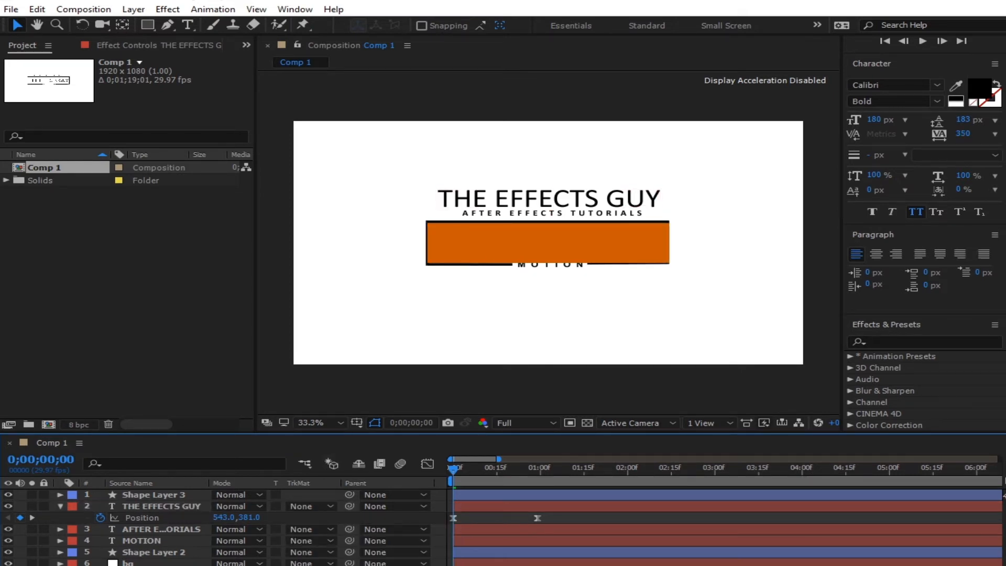
left_click(309, 506)
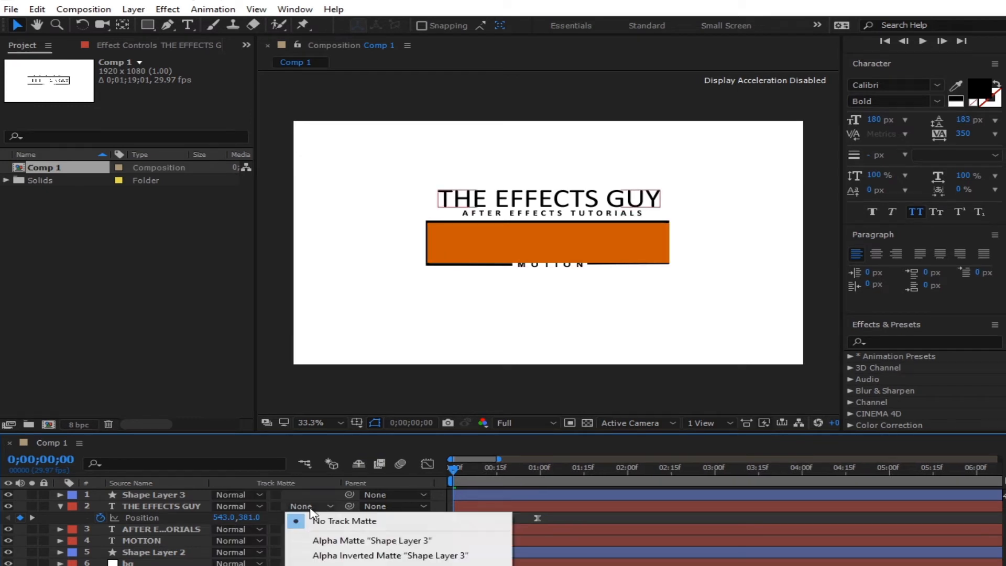
left_click(372, 540)
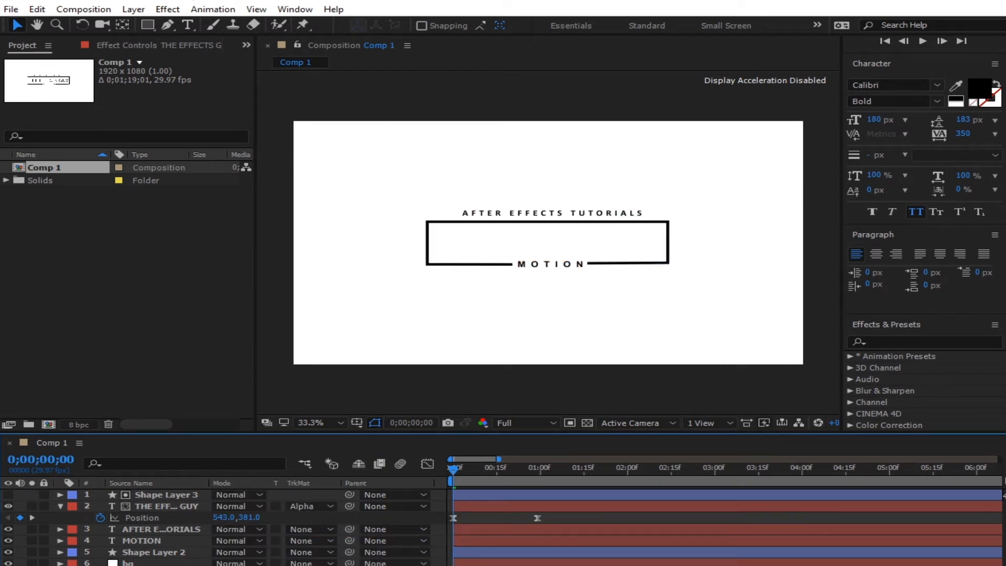
key("space")
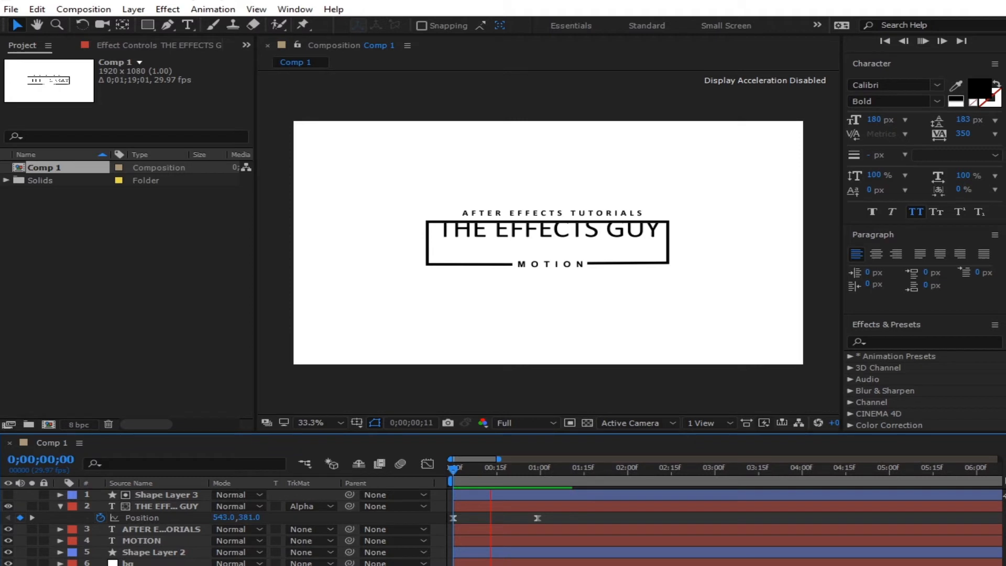
left_click_drag(530, 476, 483, 550)
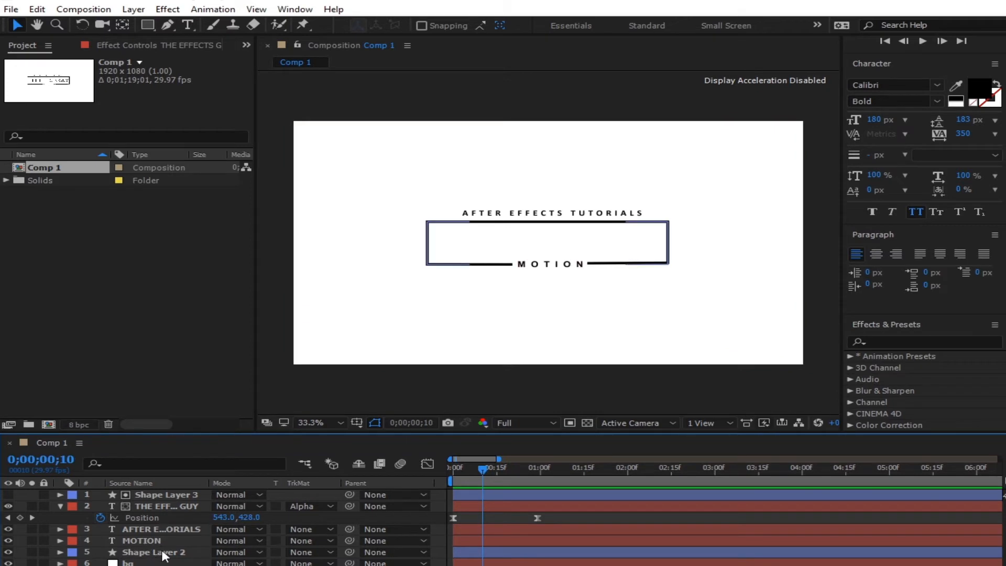
- Drag Shape Layer 2 to the top of the stack and preview the masked slide-in
left_click(157, 552)
left_click_drag(157, 556, 184, 495)
key("F2")
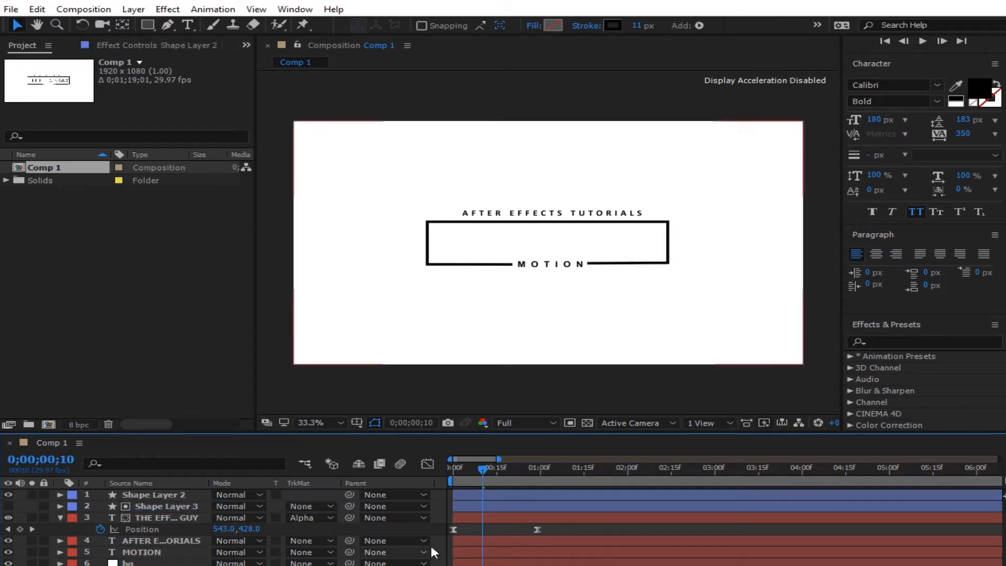
mouse_move(482, 466)
left_mouse_down()
mouse_move(512, 458)
mouse_move(492, 473)
left_mouse_up()
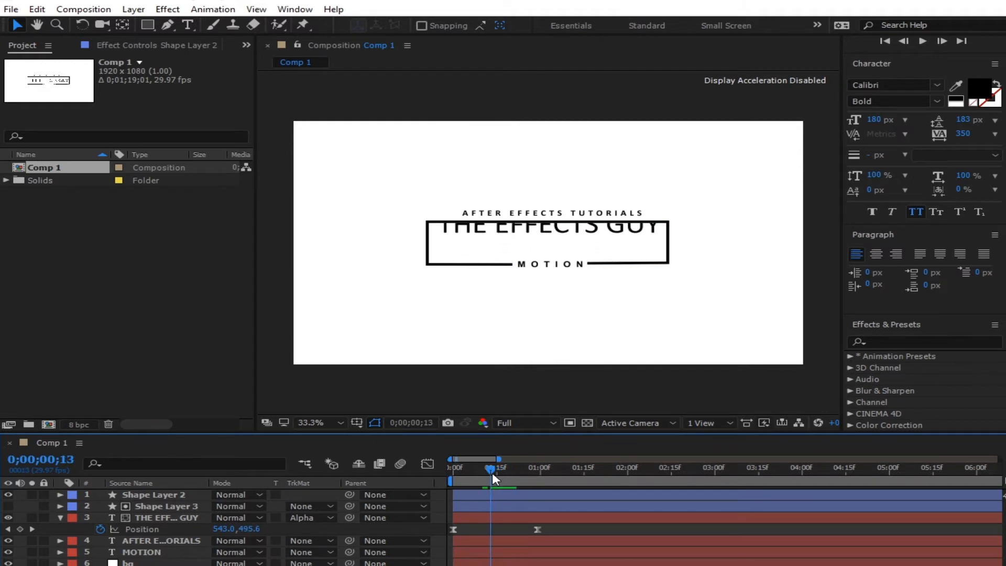
key("Home")
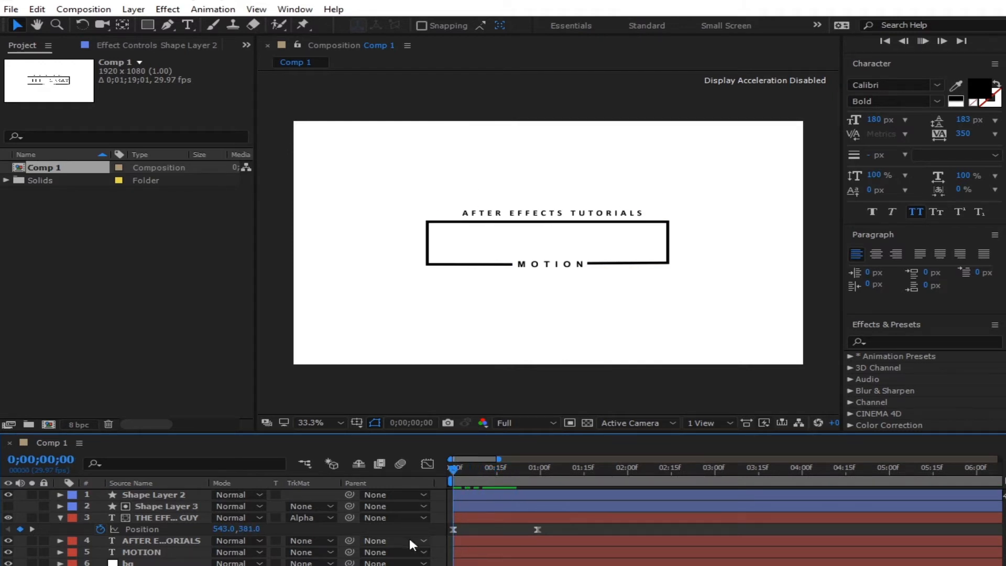
key("space")
key("space")
left_click_drag(573, 478, 535, 489)
left_click(560, 215)
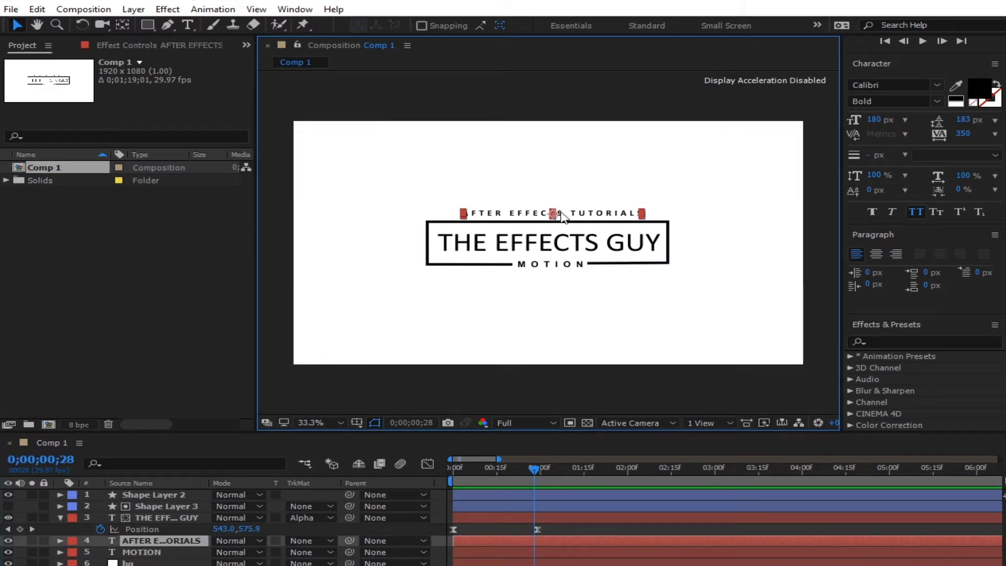
- Keyframe the tagline's Position at 1;00 and place it inside the box on an earlier frame
key("p")
left_click_drag(536, 467, 468, 467)
left_click(100, 552)
key("Page_Up")
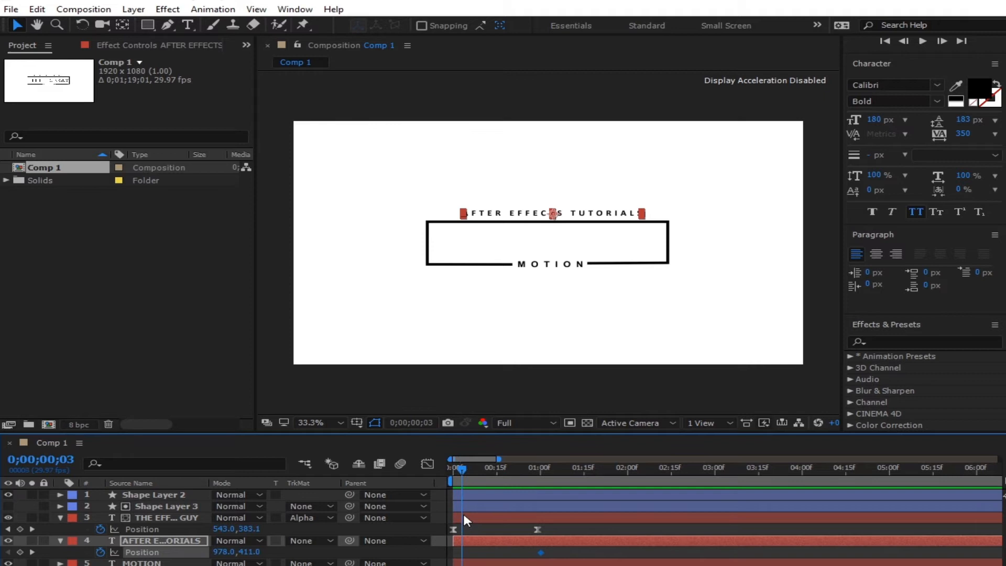
left_click_drag(578, 218, 576, 239)
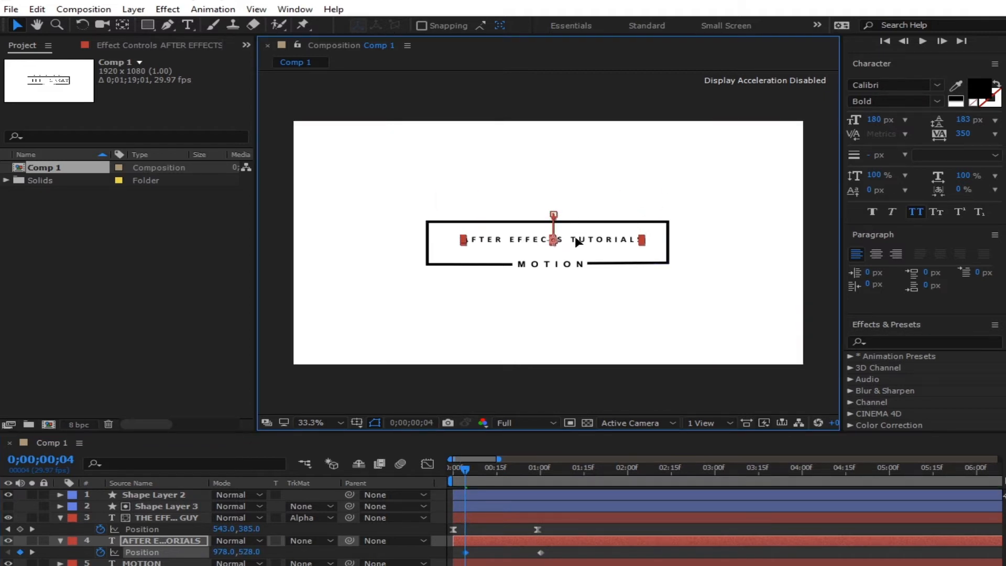
- Ease the tagline's rise in the speed graph and preview the full logo animation
left_click_drag(560, 556, 416, 555)
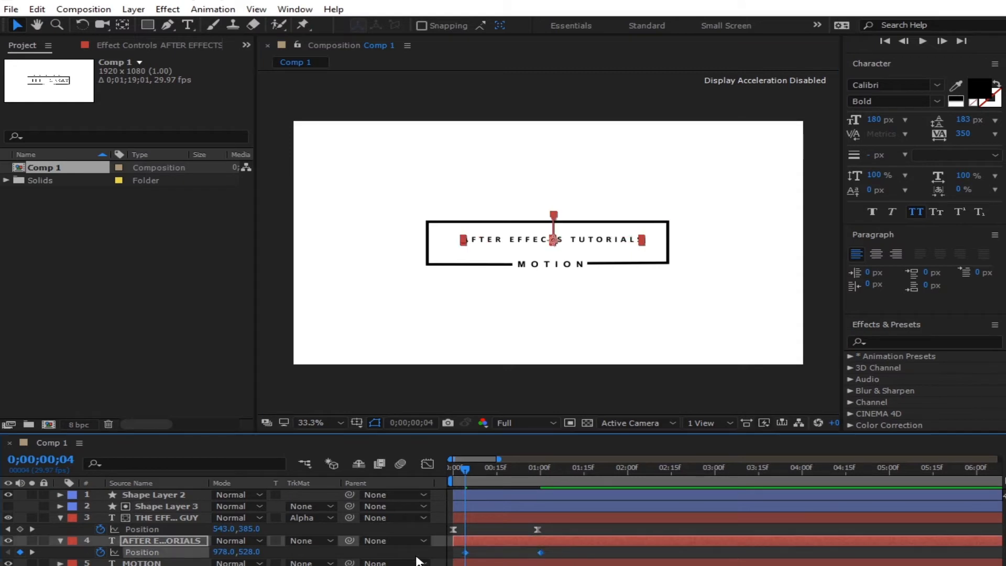
left_click(433, 464)
left_click(540, 565)
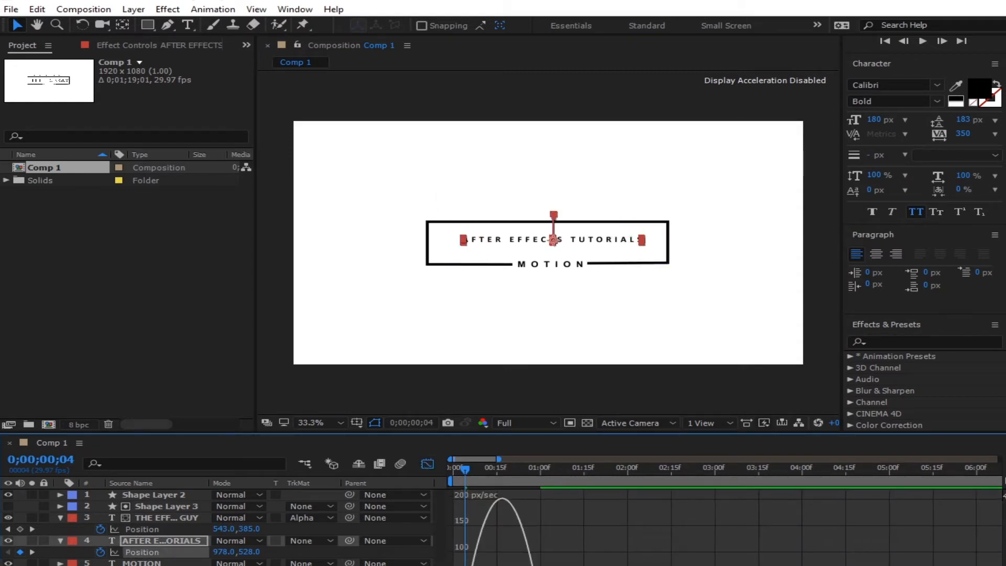
left_click_drag(515, 565, 480, 565)
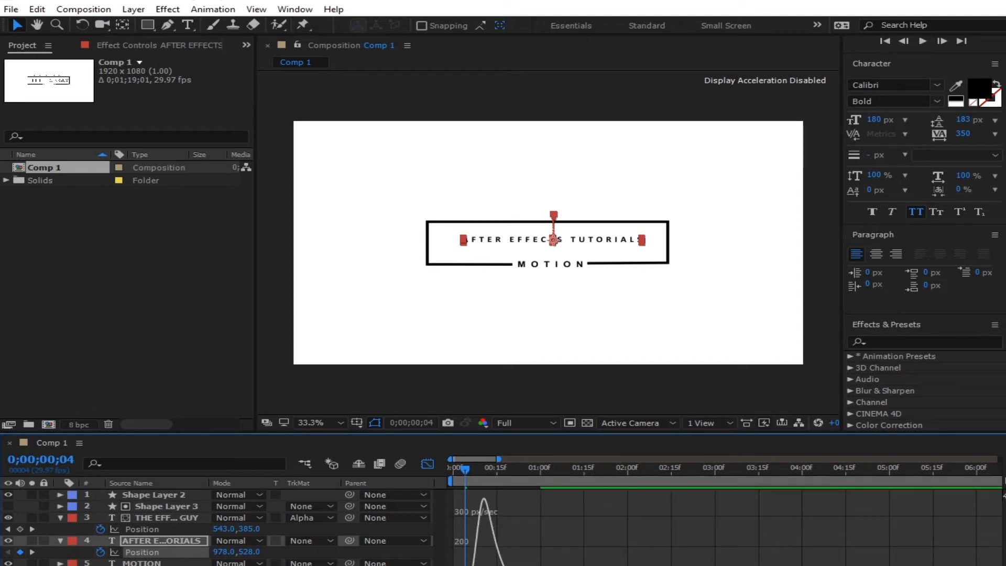
left_click(427, 464)
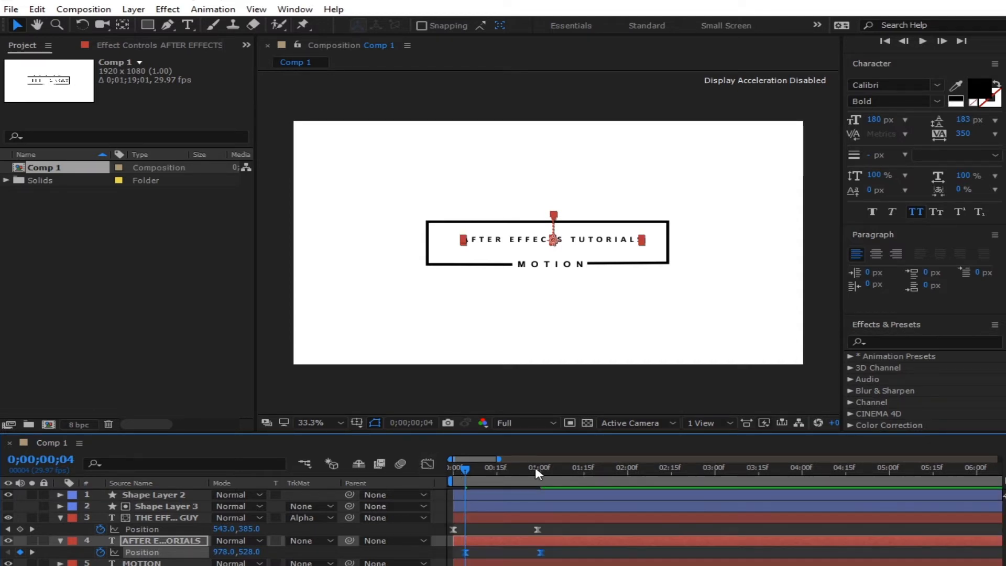
left_click_drag(460, 472, 452, 471)
key("space")
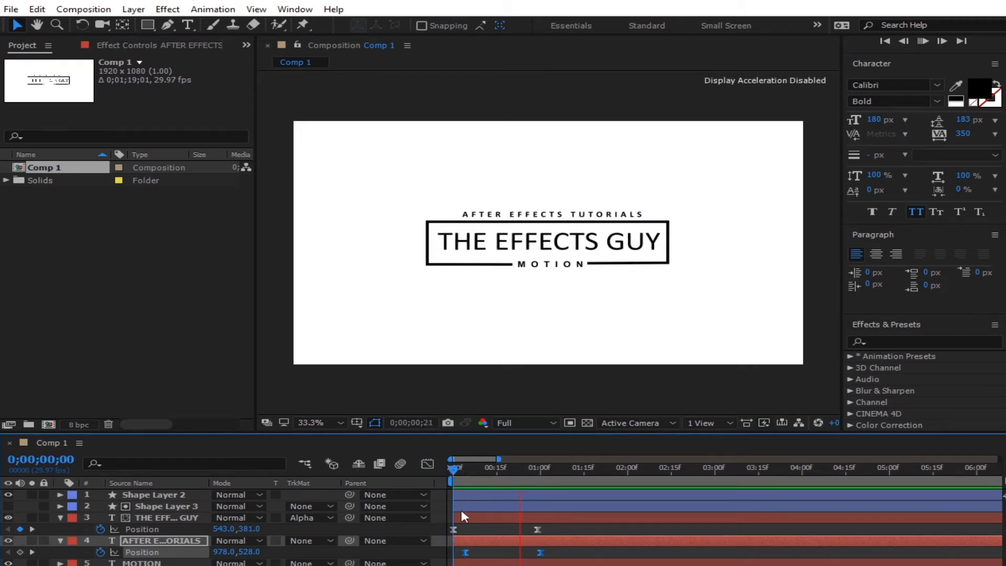
mouse_move(542, 473)
left_mouse_down()
mouse_move(515, 474)
mouse_move(538, 474)
left_mouse_up()
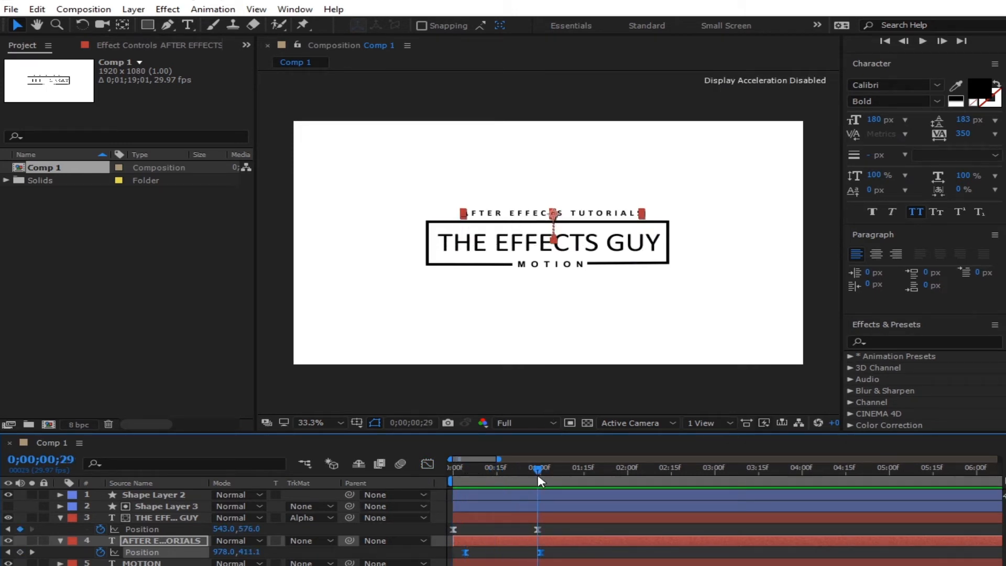
- Move Shape Layer 2 down and duplicate Shape Layer 3 into an orange bar above the box
left_click(163, 495)
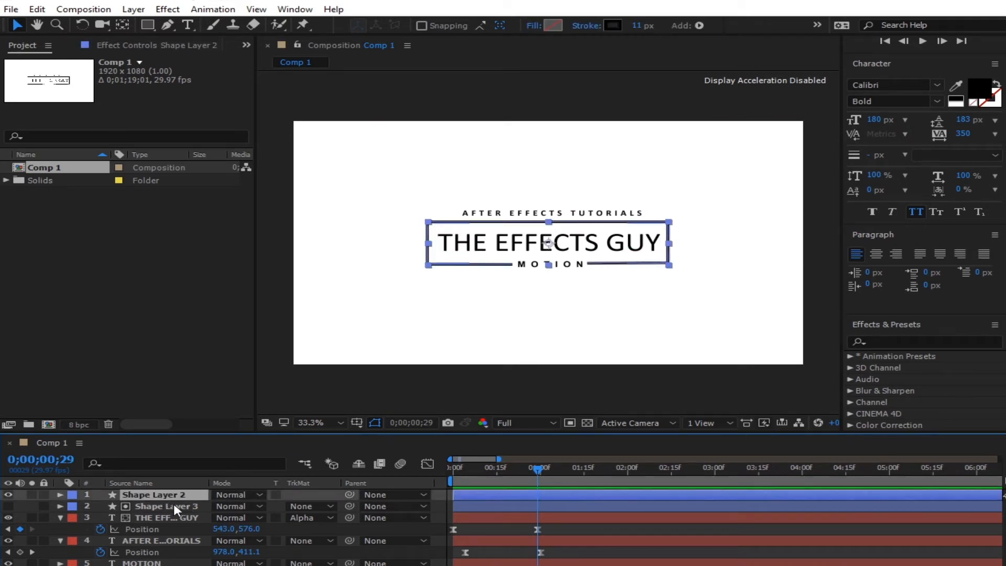
left_click(178, 507)
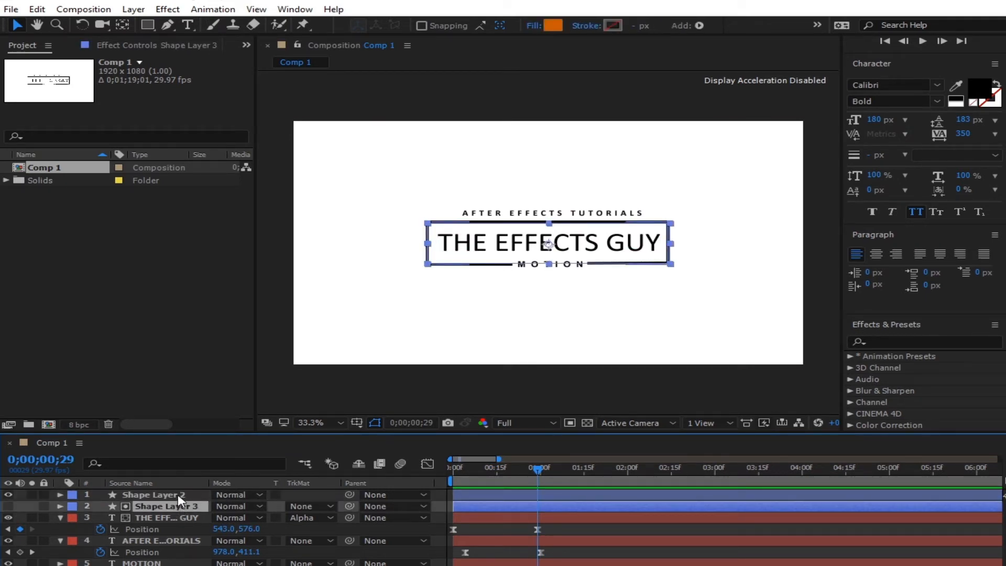
left_click(178, 494)
left_click_drag(168, 497, 175, 560)
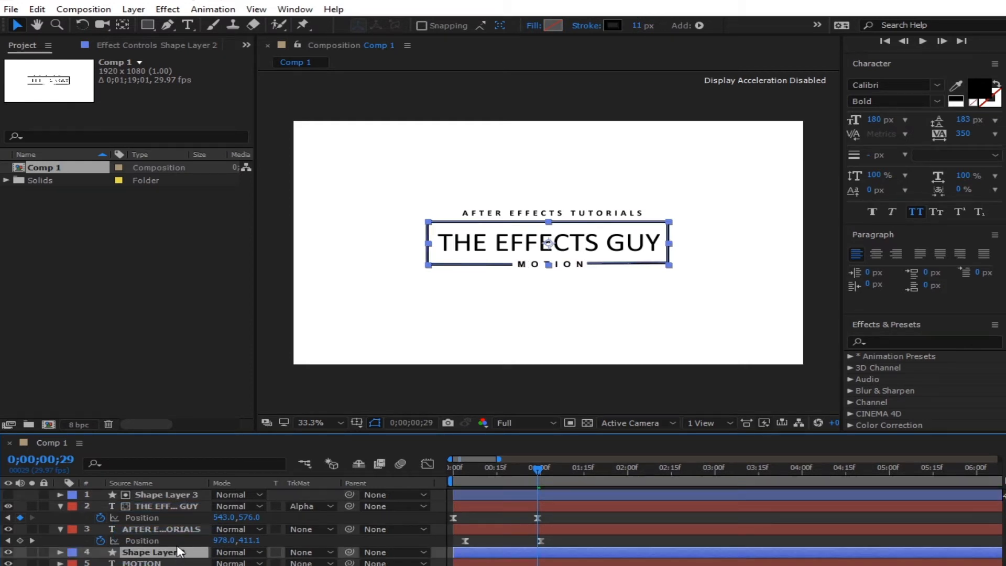
left_click(162, 495)
key("ctrl+d")
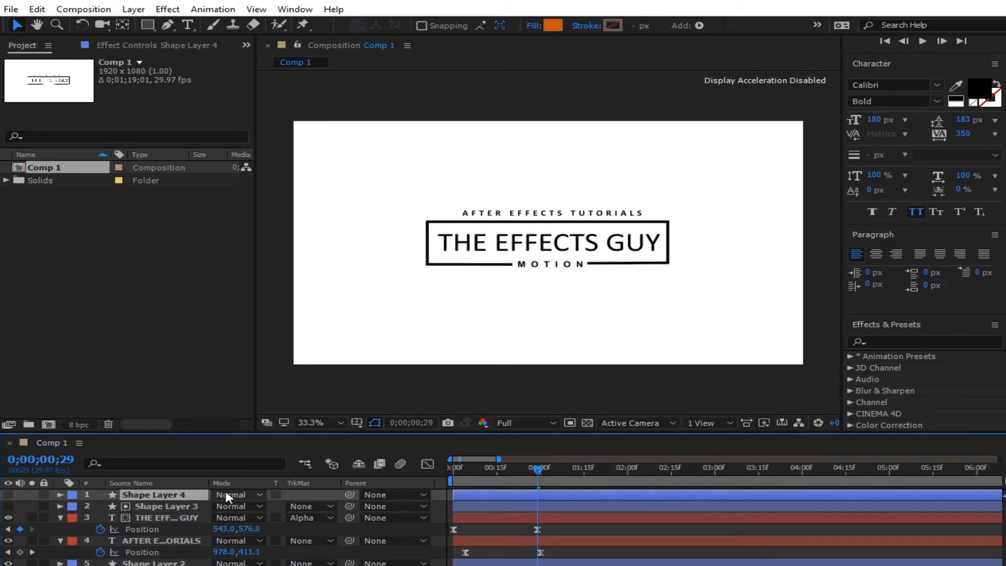
left_click(8, 494)
left_click_drag(576, 247, 576, 206)
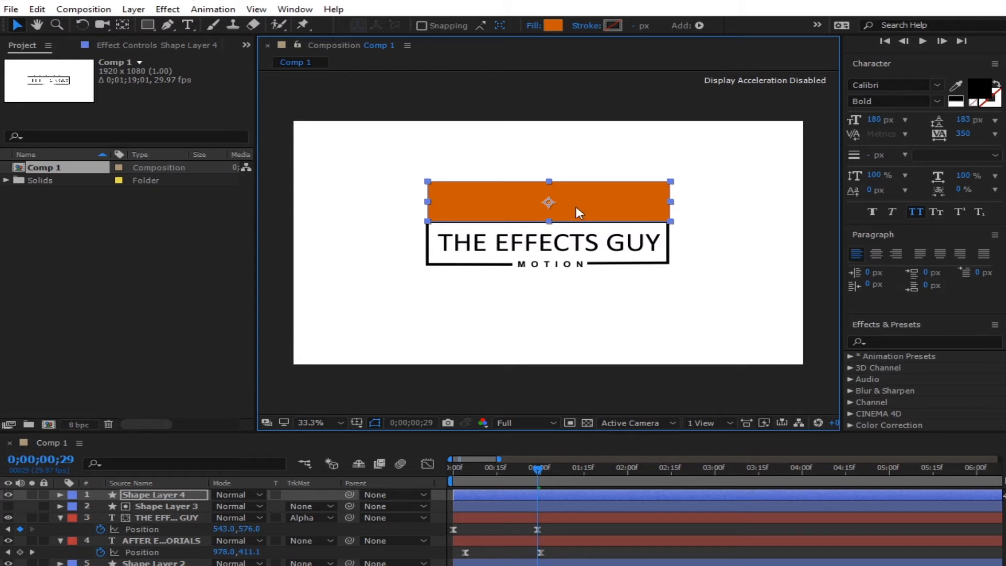
- Place AFTER EFFECTS TUTORIALS under Shape Layer 4, use it as Alpha Matte, and preview
left_click(175, 494)
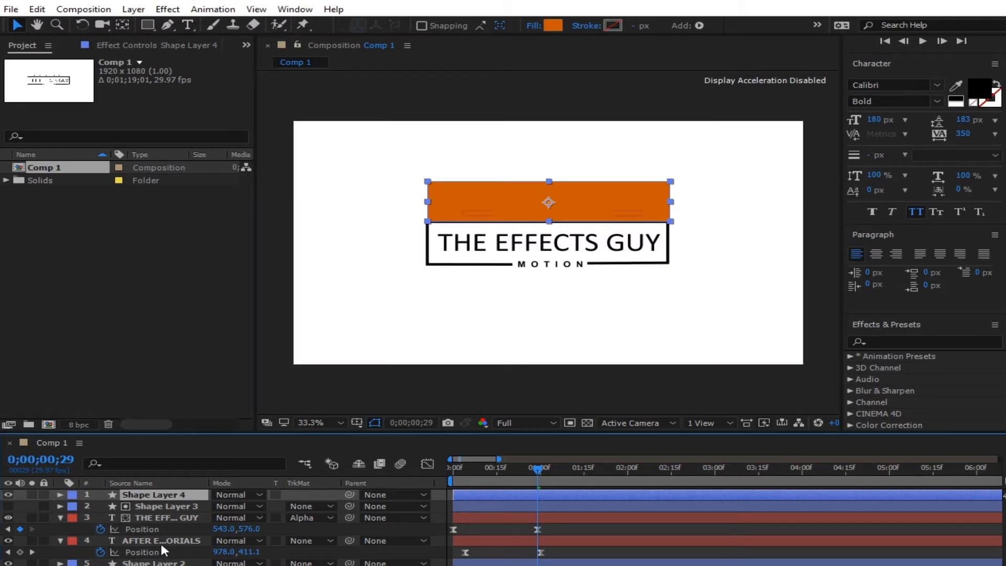
left_click(178, 540)
left_click_drag(177, 539, 189, 502)
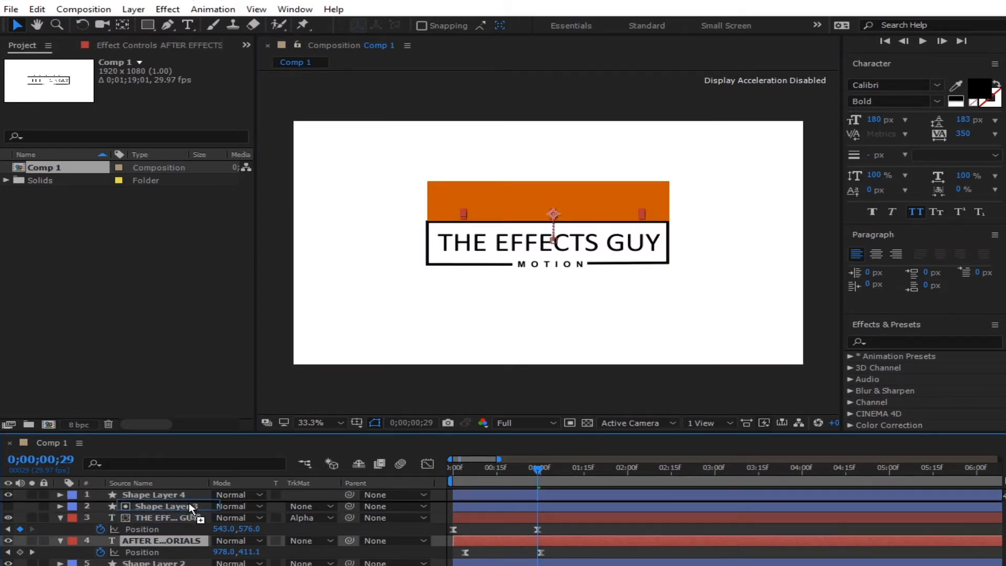
left_click(317, 507)
left_click(335, 540)
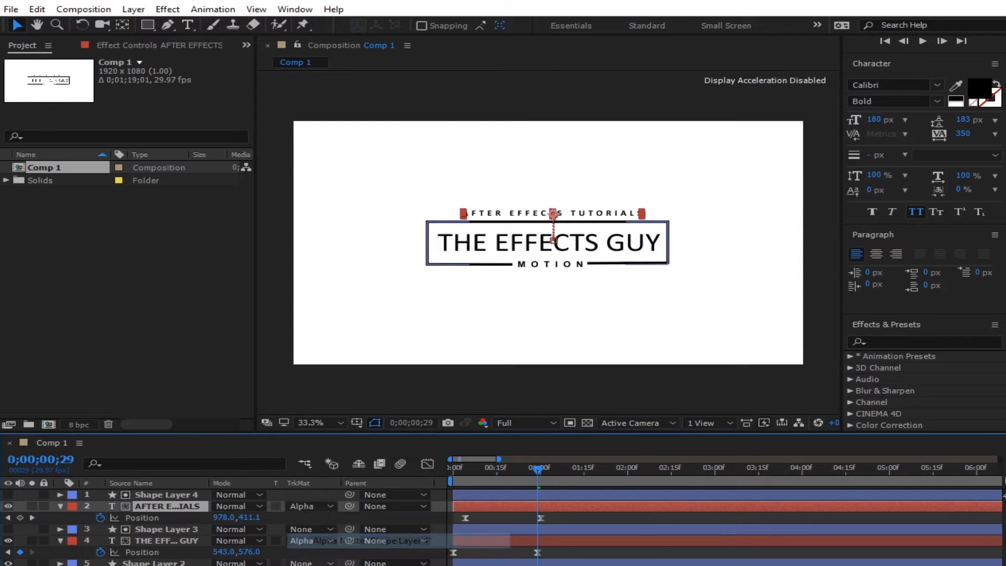
left_click_drag(535, 470, 451, 474)
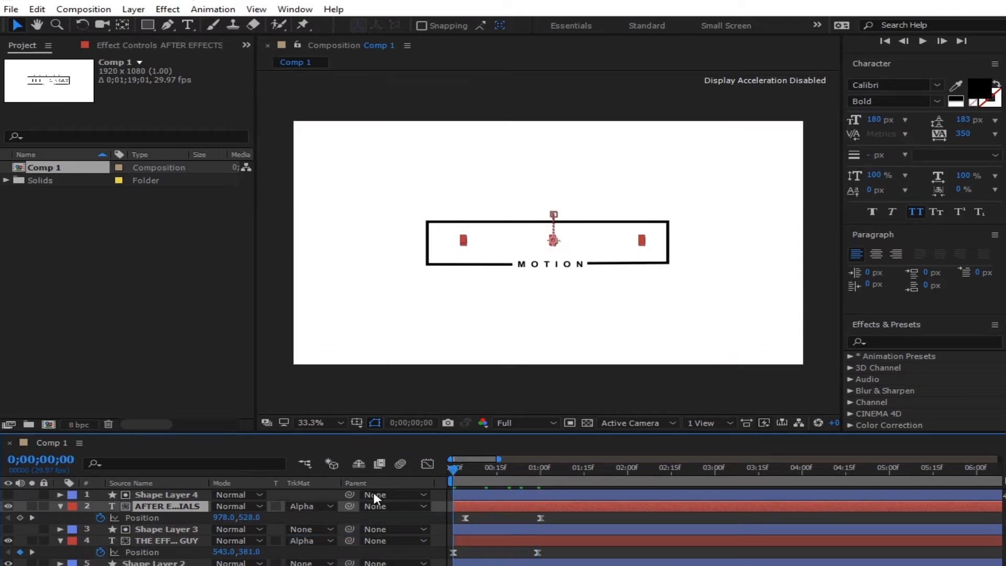
left_click(341, 564)
key("space")
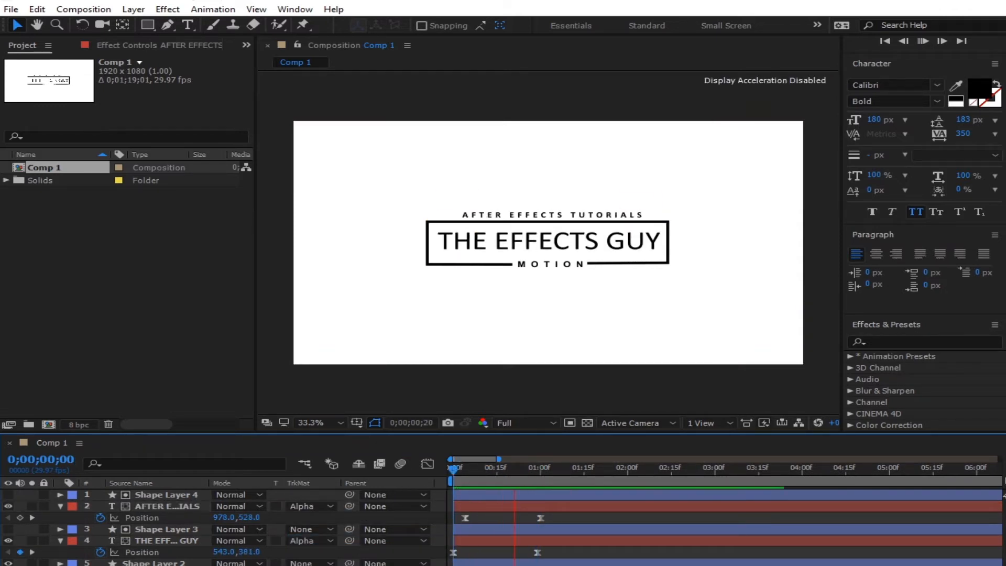
left_click_drag(541, 476, 499, 495)
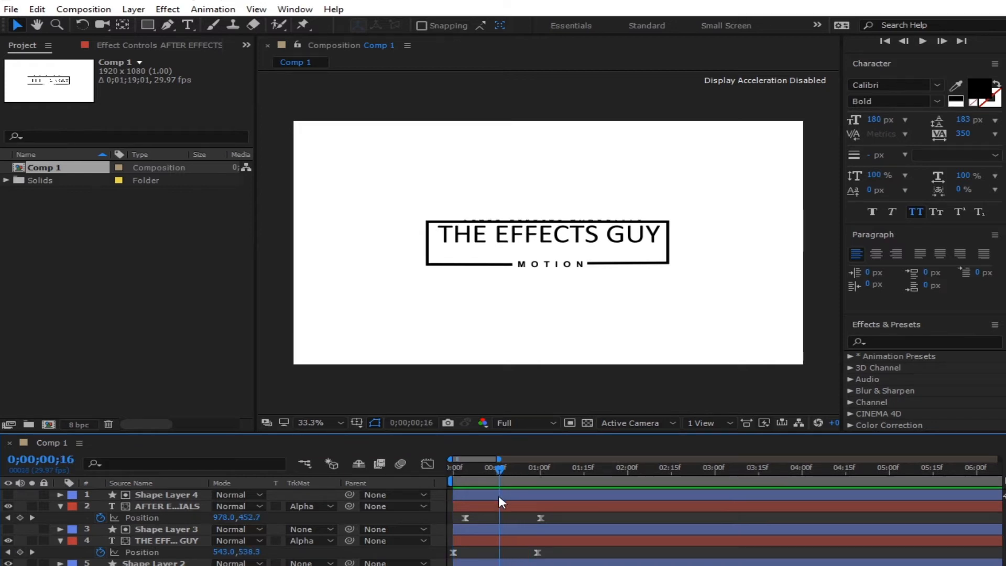
- Move Shape Layer 2 to the top of the layer stack
left_click(497, 563)
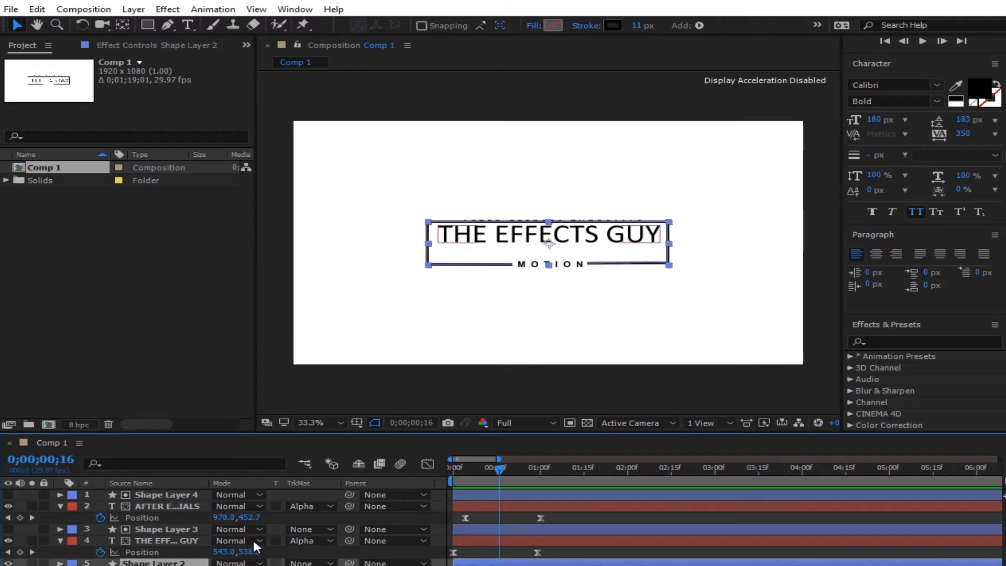
left_click_drag(147, 562, 143, 492)
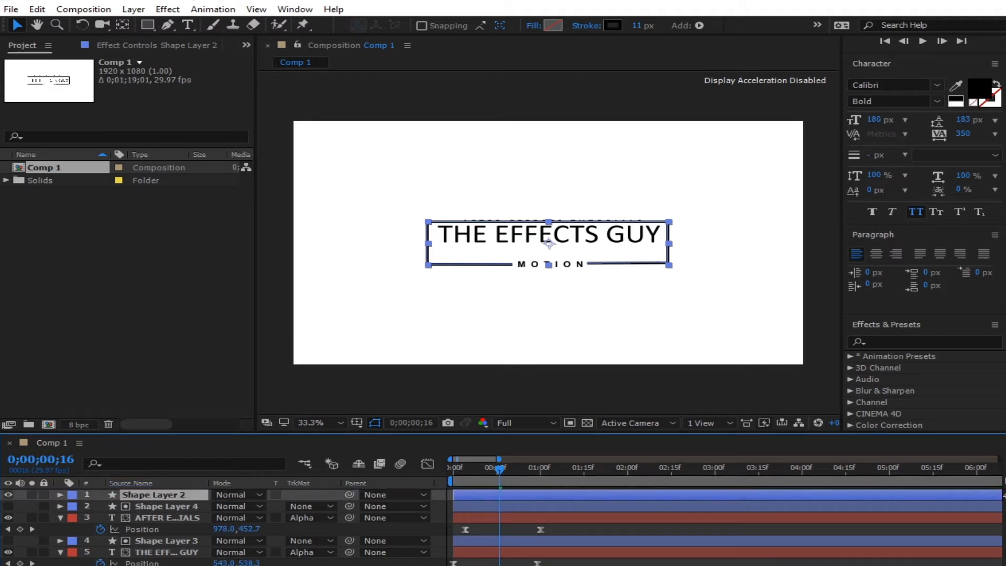
left_click(548, 451)
- Preview the title entrance from frame 0, then step through it back to frame 19
left_click_drag(499, 466, 457, 495)
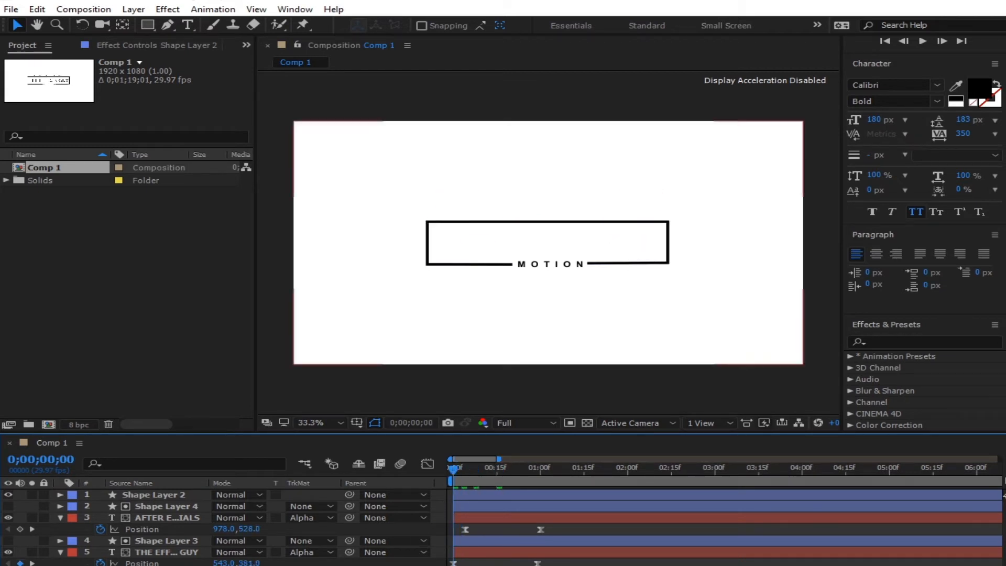
key("space")
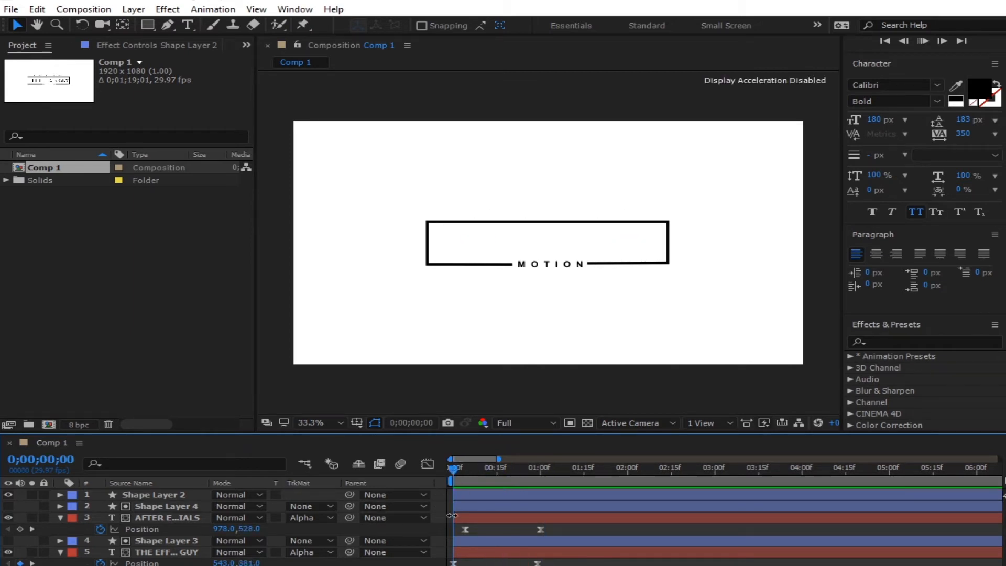
key("space")
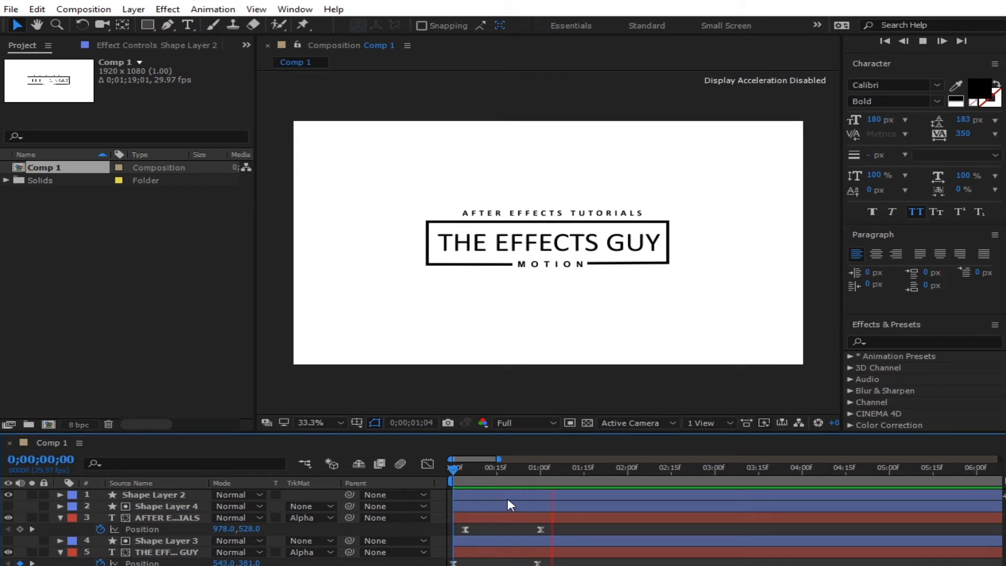
left_click(560, 476)
left_click_drag(561, 475, 543, 487)
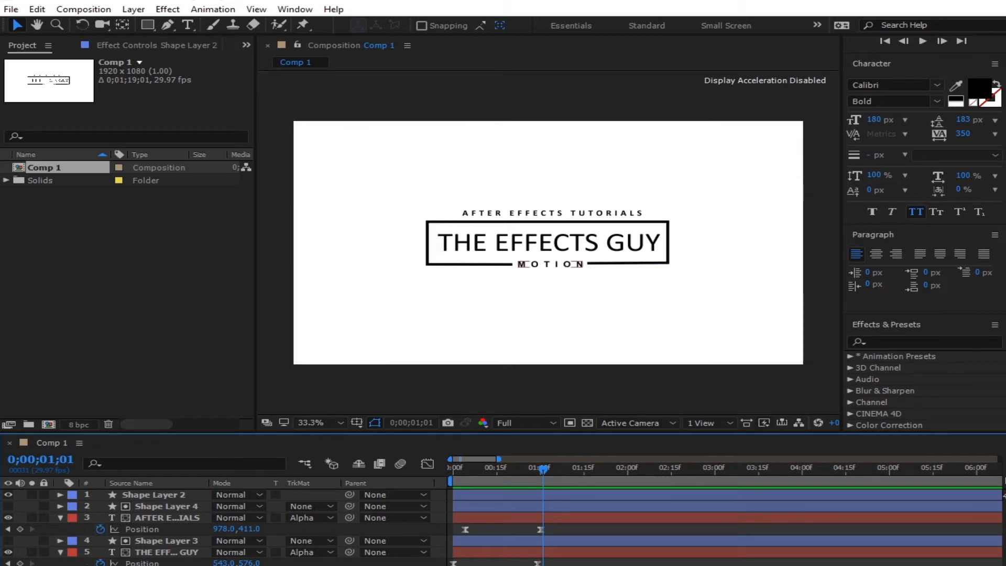
left_click(550, 265)
left_click_drag(545, 469, 510, 494)
left_click(173, 505)
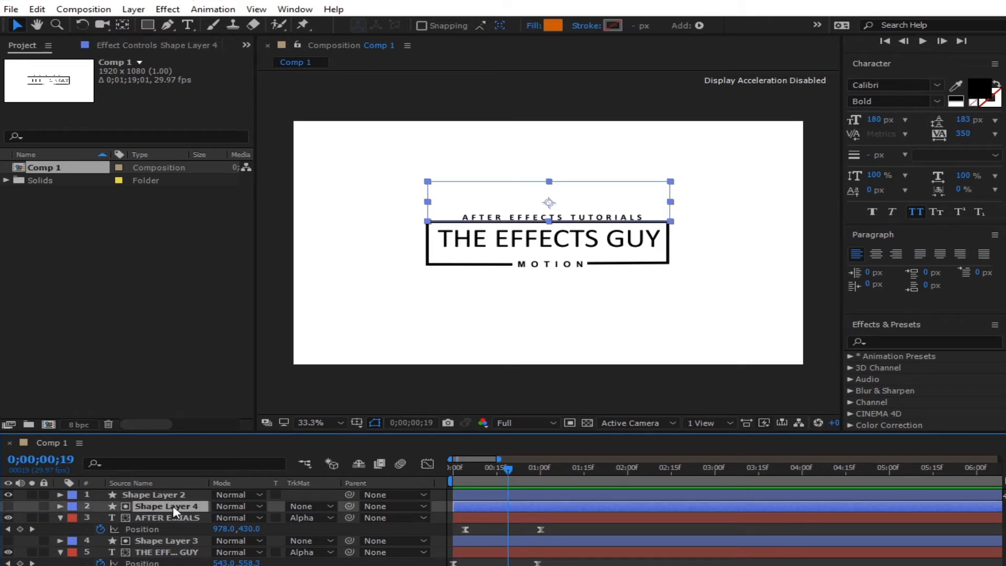
- Duplicate Shape Layer 4 into a thin orange bar over MOTION below the box, then hide it
key("ctrl+d")
left_click(8, 506)
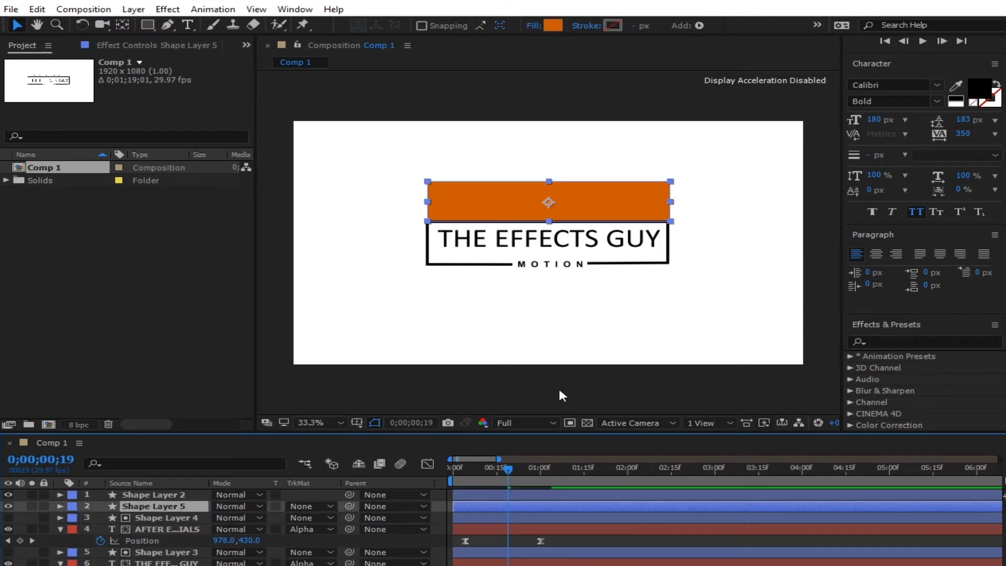
left_click_drag(606, 208, 605, 283)
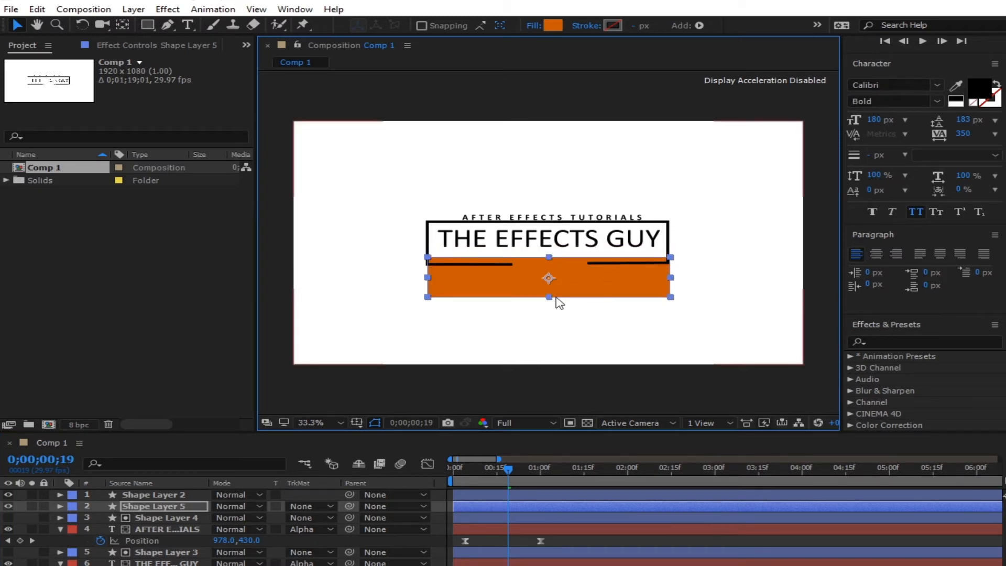
left_click_drag(550, 298, 605, 267)
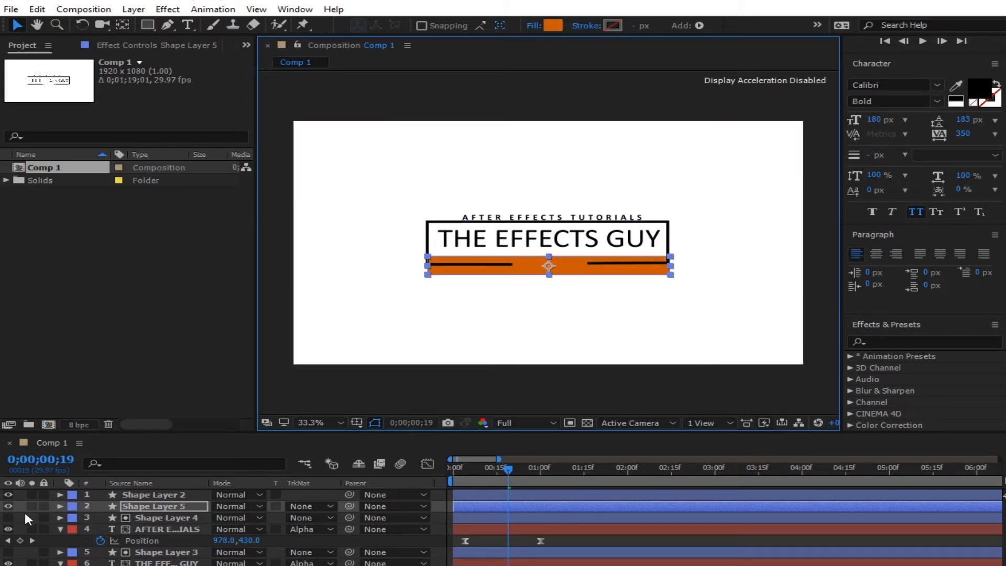
left_click(8, 506)
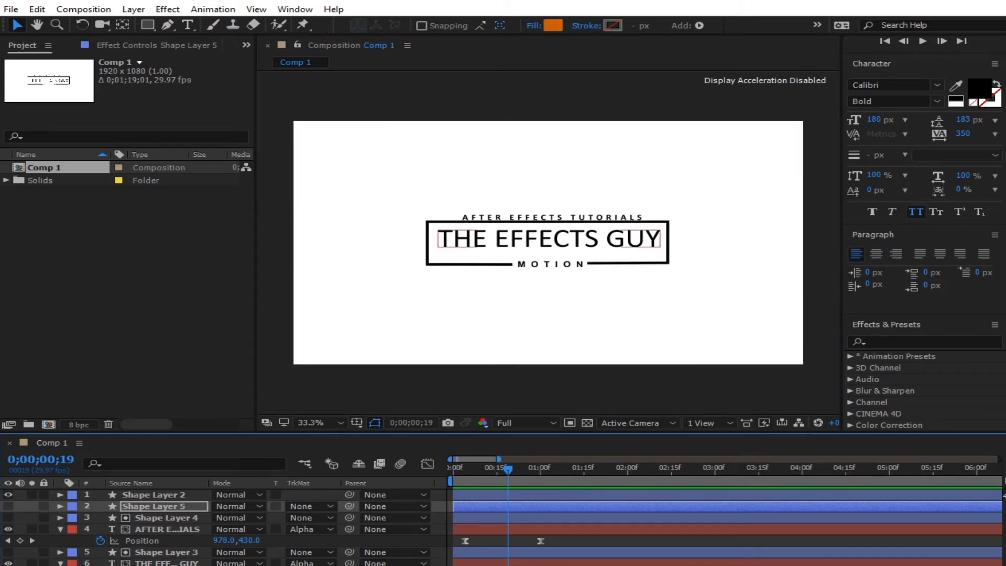
left_click(551, 264)
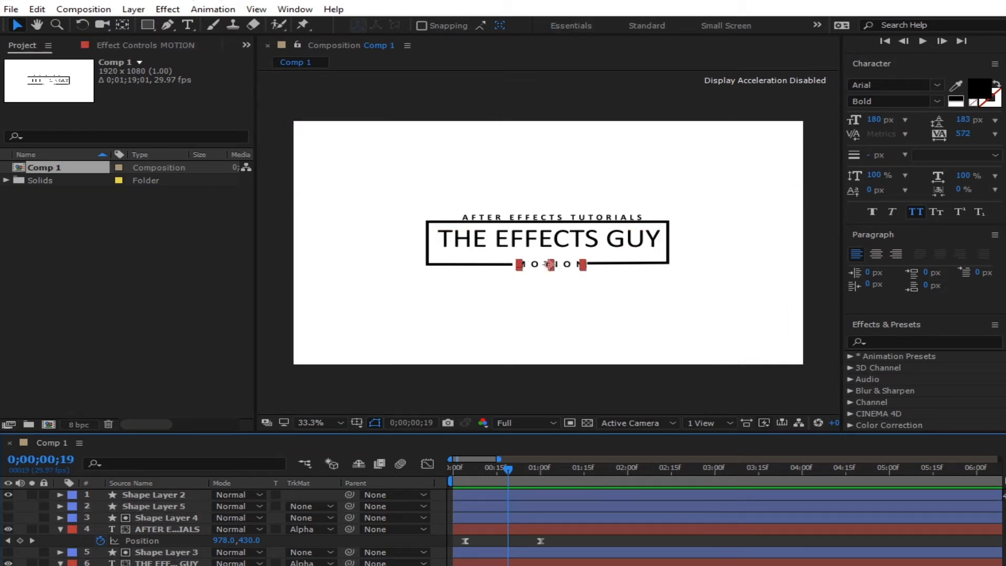
- At frame 28, lower the MOTION text about 44 px below the box
left_click(531, 468)
left_click_drag(532, 466, 458, 467)
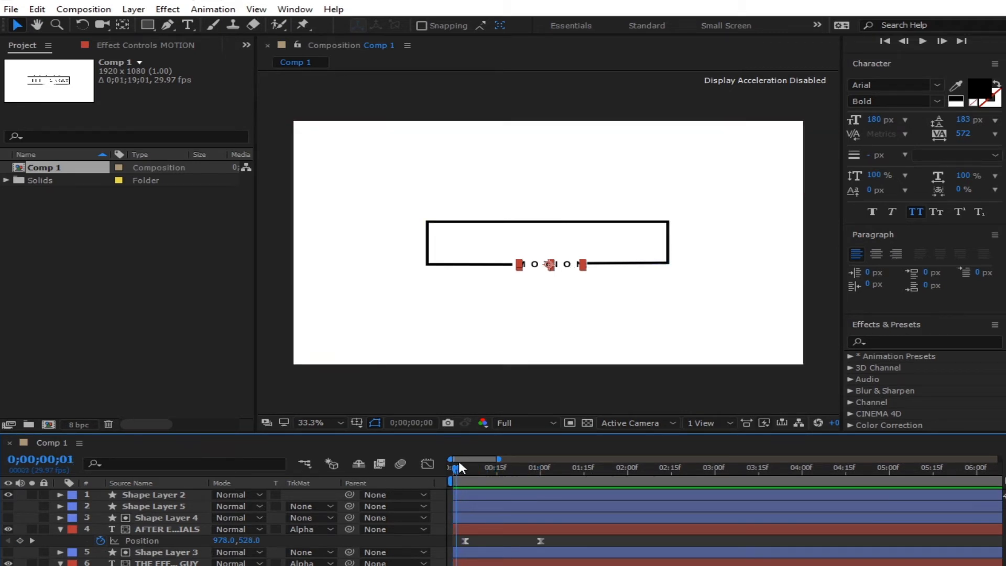
left_click_drag(570, 263, 570, 287)
left_click(524, 564)
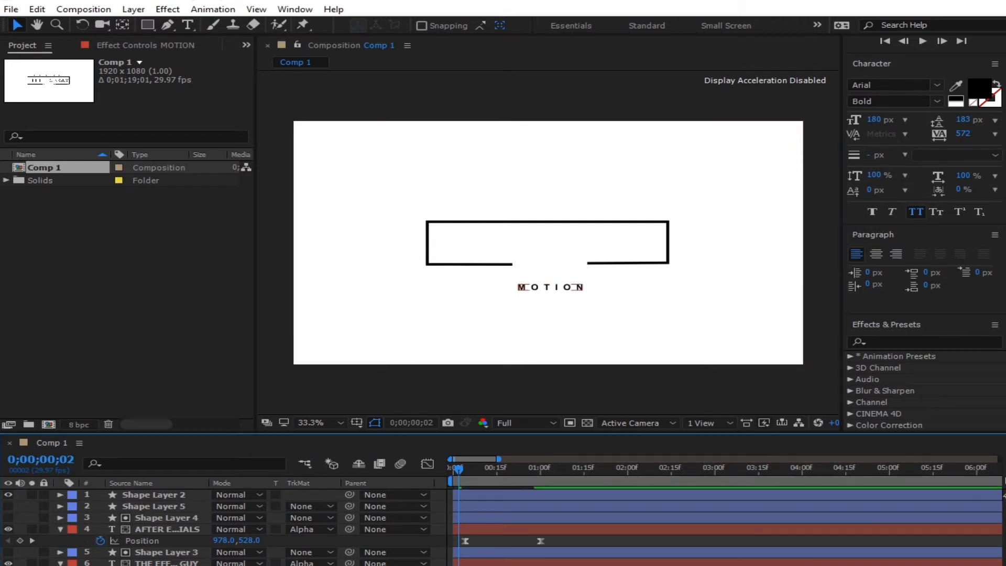
- Narrow the speed curve's peak in the Graph Editor and return to the first frame
left_click(426, 464)
mouse_move(511, 565)
left_mouse_down()
mouse_move(470, 565)
mouse_move(524, 565)
left_mouse_up()
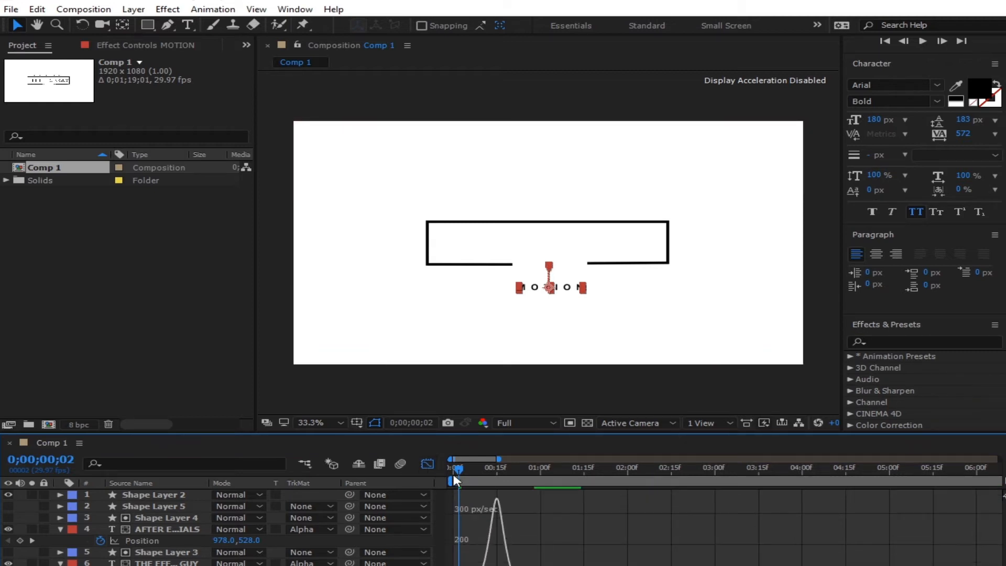
left_click(429, 464)
left_click_drag(460, 467, 451, 468)
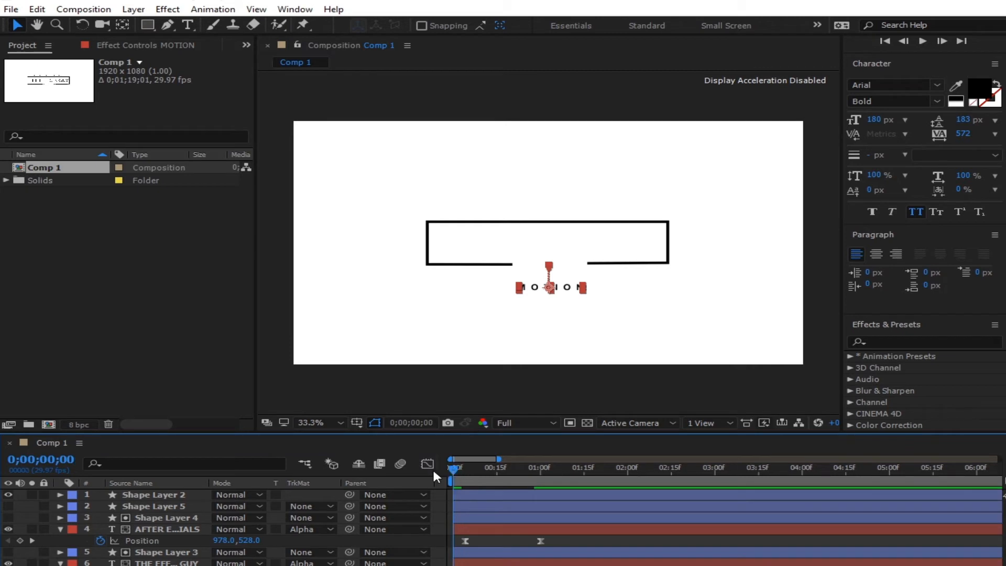
left_click(401, 565)
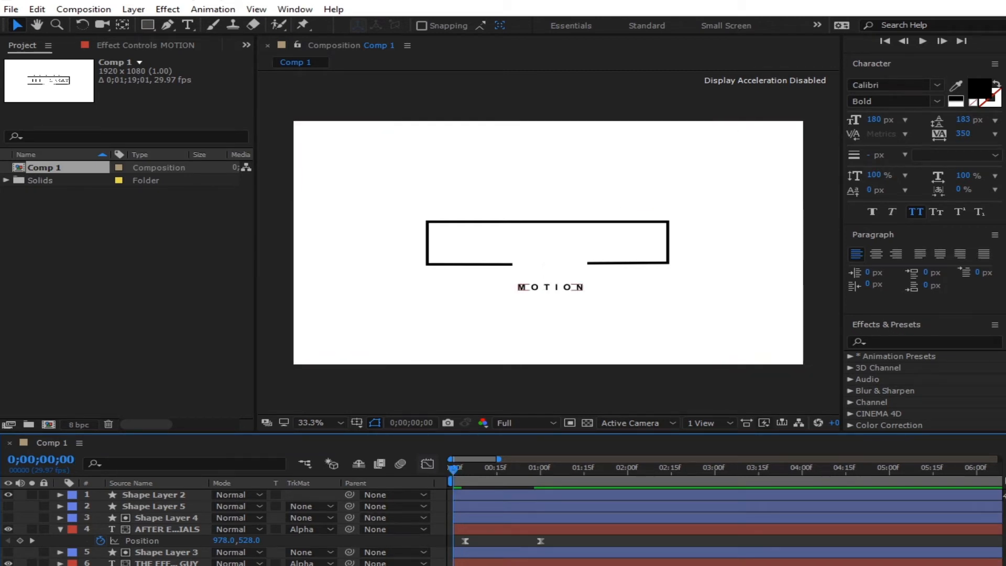
left_click(154, 506)
- Place MOTION under Shape Layer 5 and set Shape Layer 5 as its Alpha Matte
left_click_drag(157, 565, 164, 512)
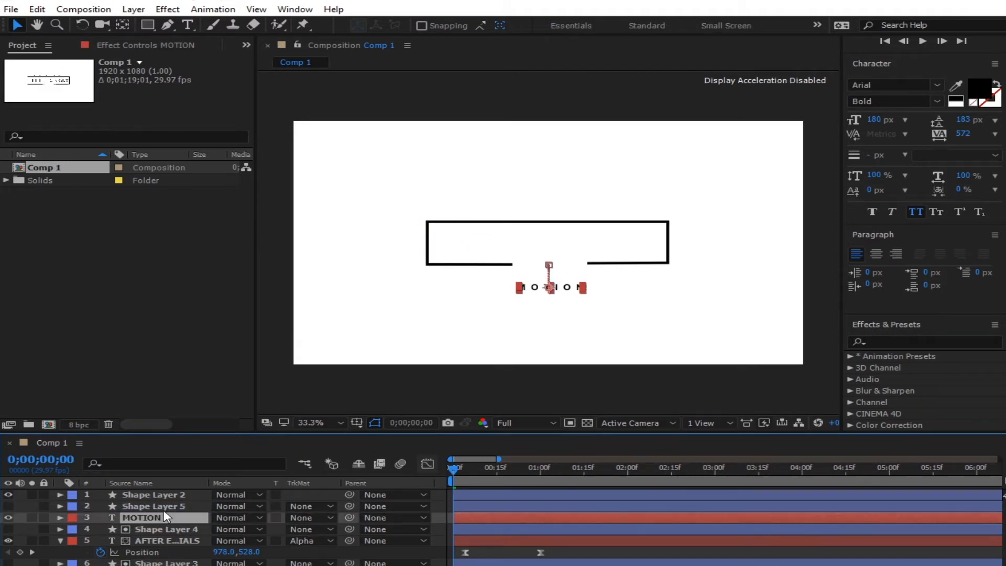
left_click(8, 506)
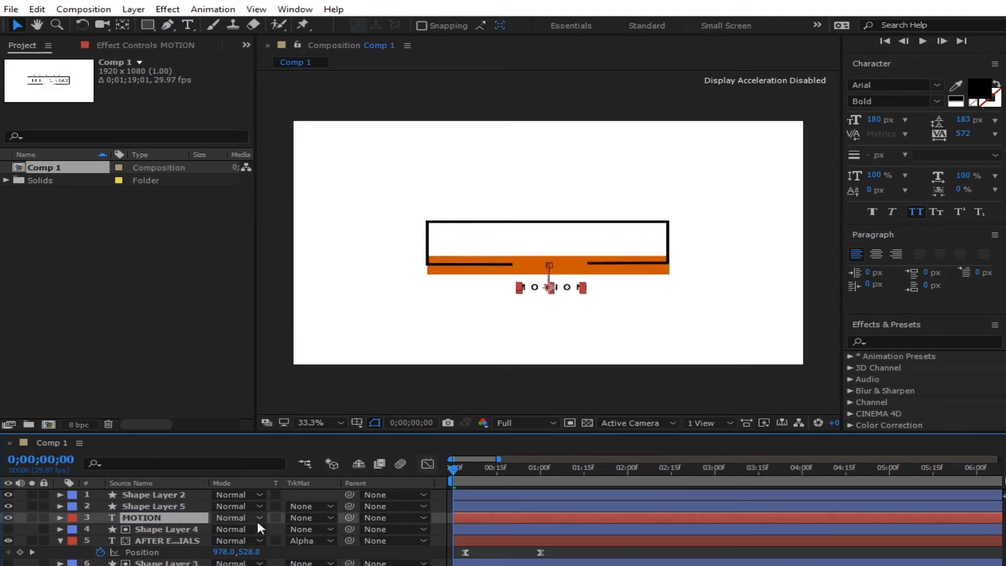
left_click(321, 519)
left_click(382, 548)
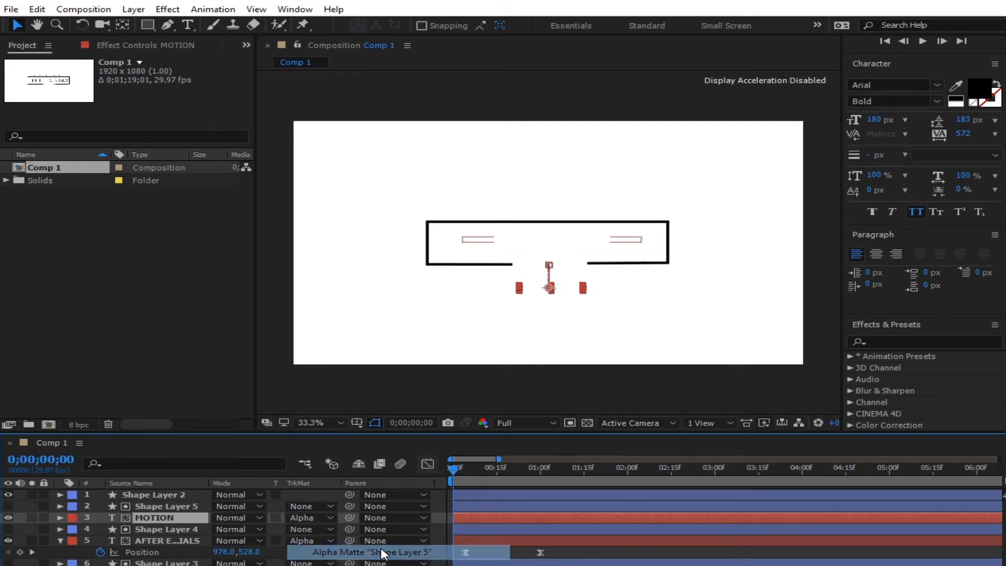
key("ctrl+shift+a")
key("space")
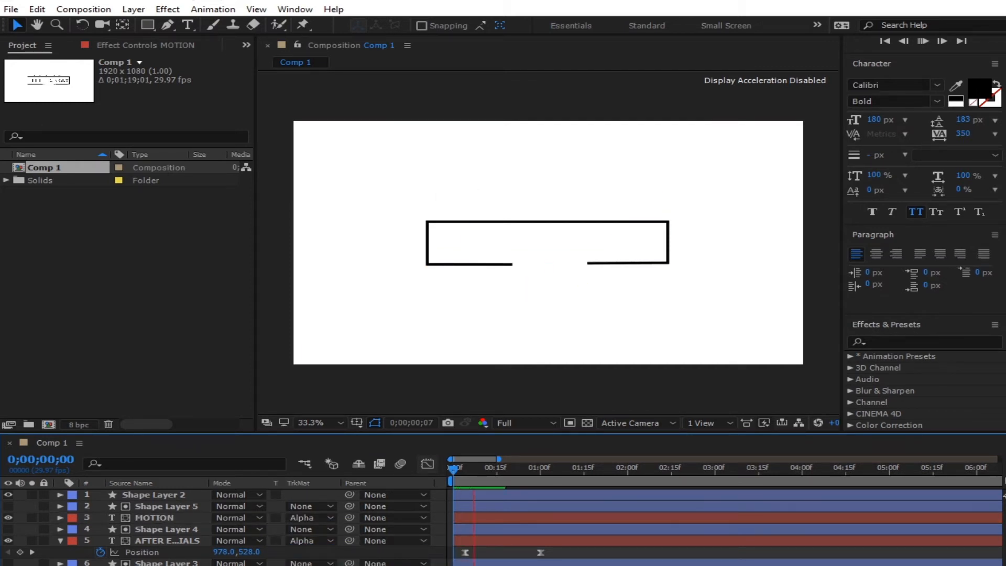
key("space")
key("space")
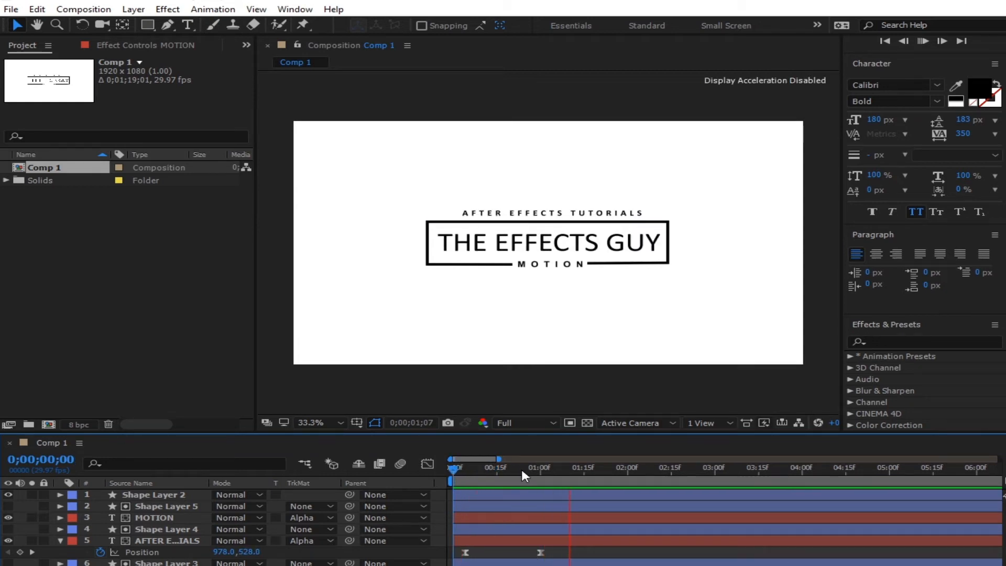
- Shift the Position keyframes of MOTION and the AFTER EFFECTS TUTORIALS subtitle later in time
mouse_move(535, 474)
left_mouse_down()
mouse_move(425, 479)
mouse_move(532, 482)
left_mouse_up()
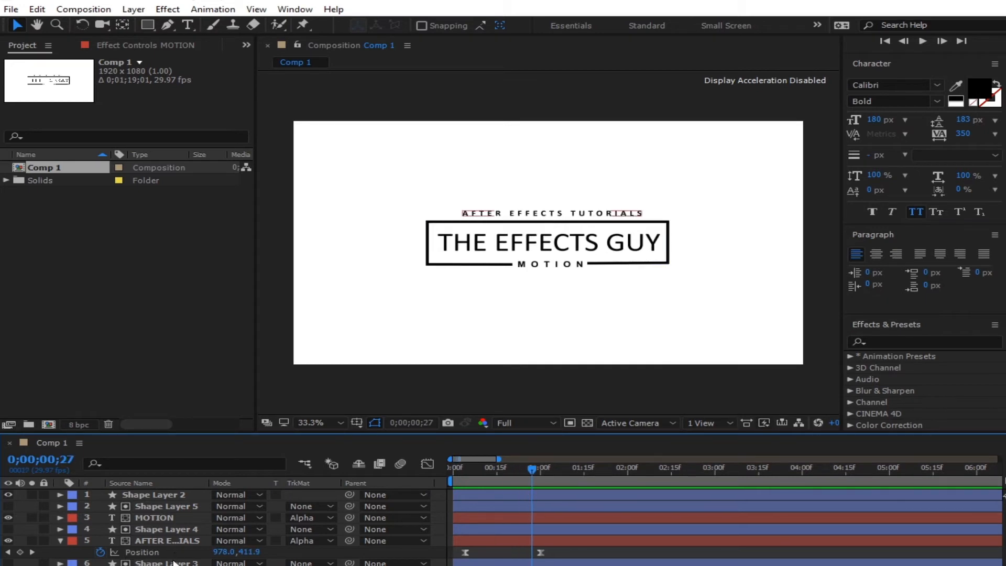
left_click(172, 517)
key("p")
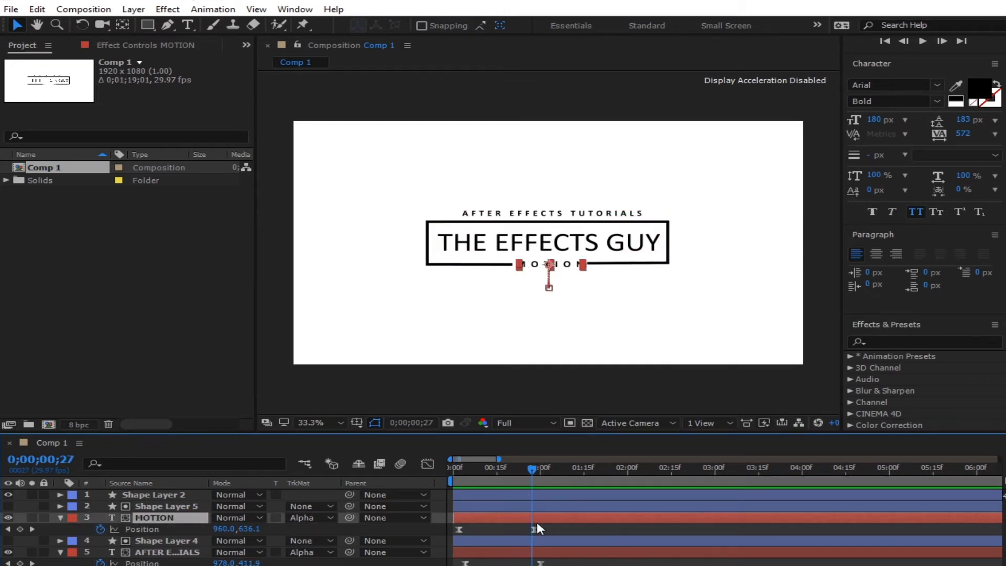
left_click_drag(534, 529, 550, 529)
left_click_drag(541, 563, 551, 563)
left_click_drag(467, 563, 457, 564)
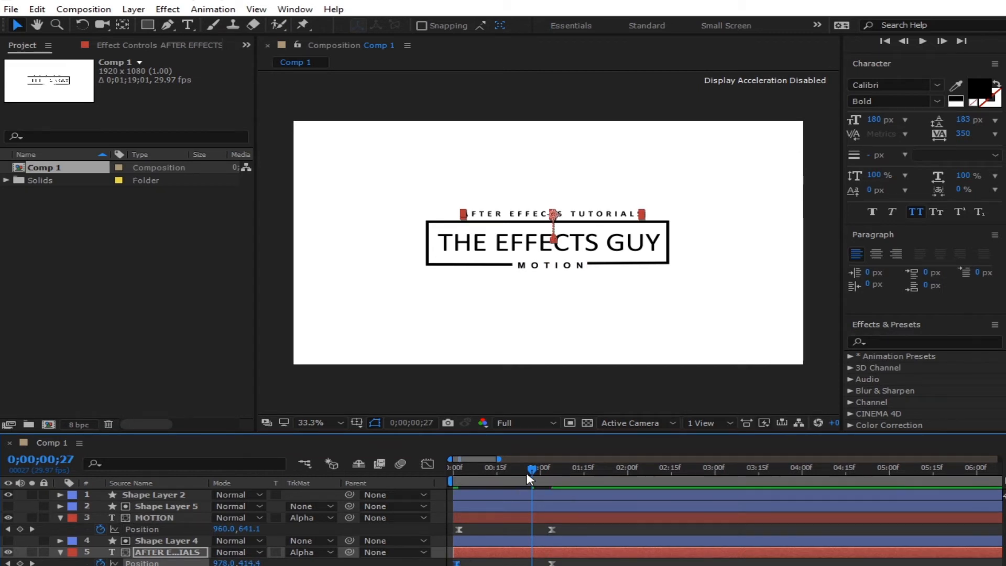
- Preview the retimed animation from the start and collapse both layers' properties
left_click(498, 565)
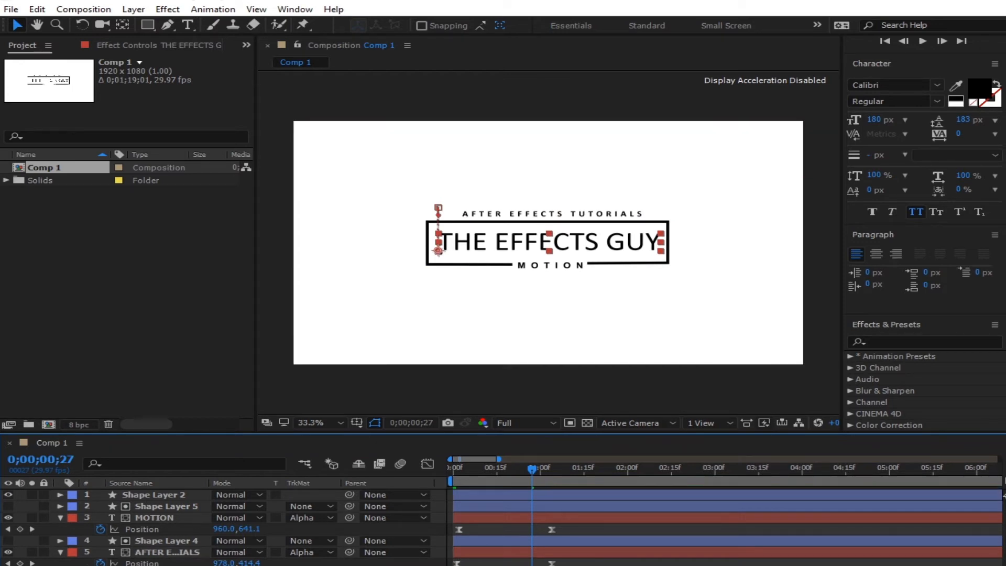
left_click(496, 565)
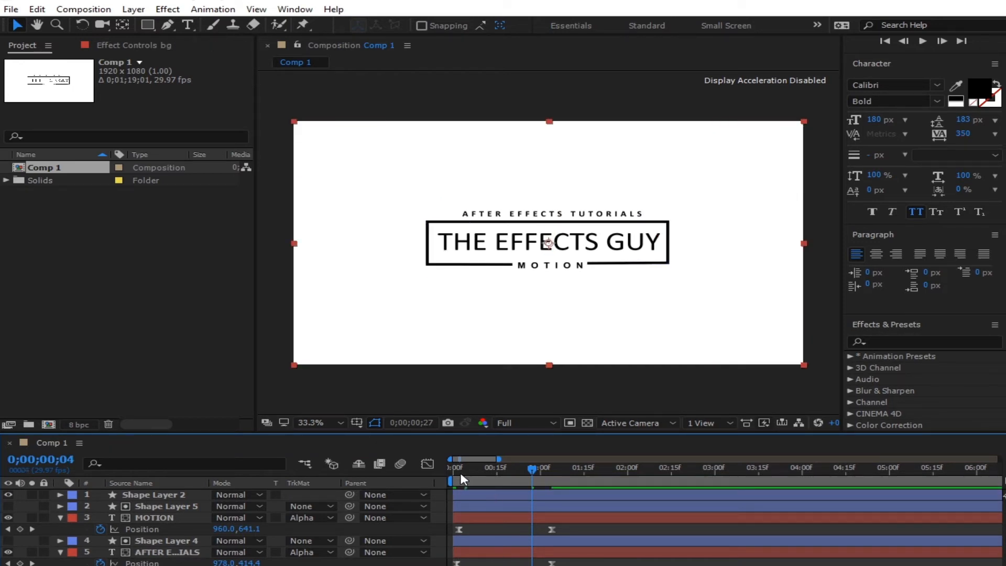
key("Home")
key("space")
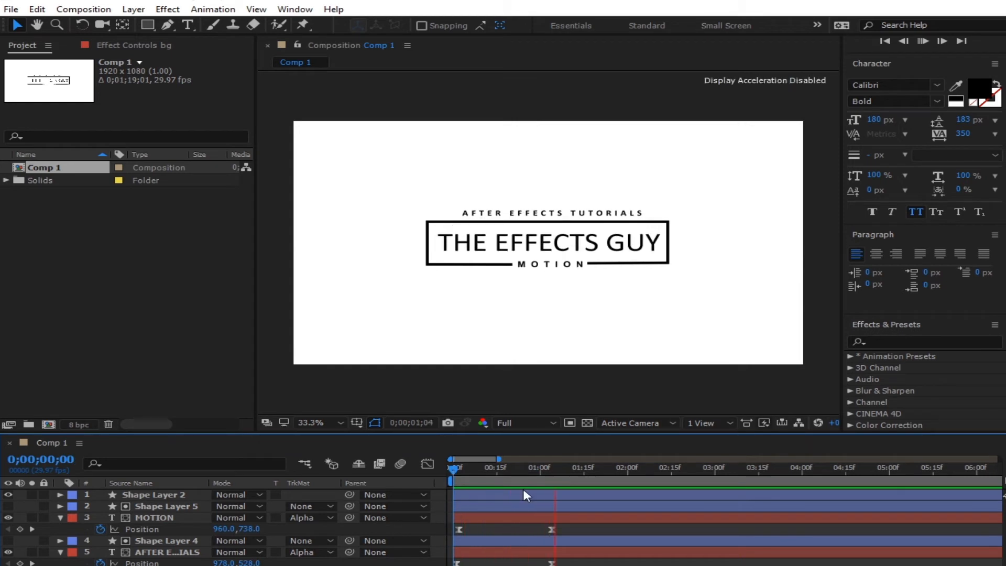
key("space")
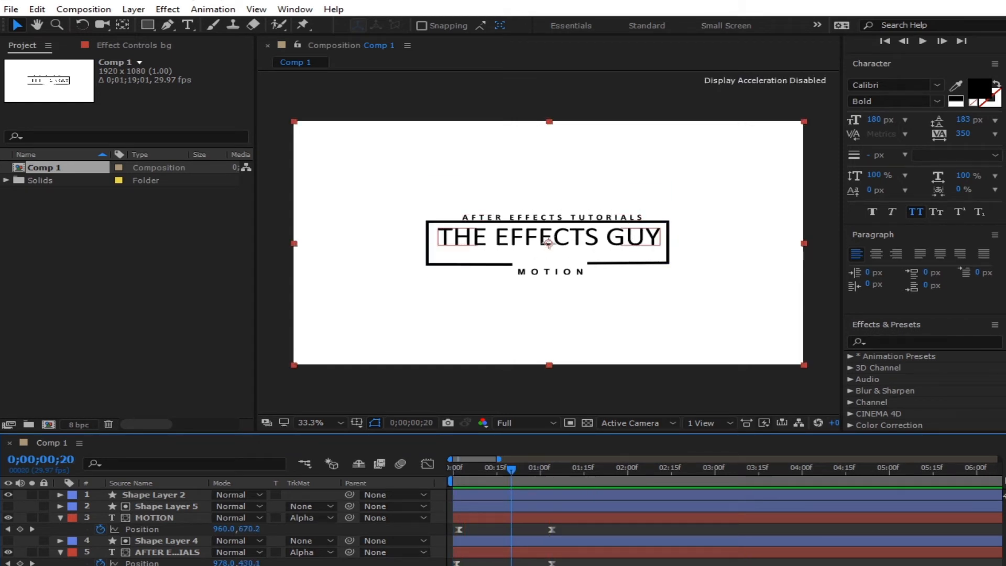
left_click(60, 517)
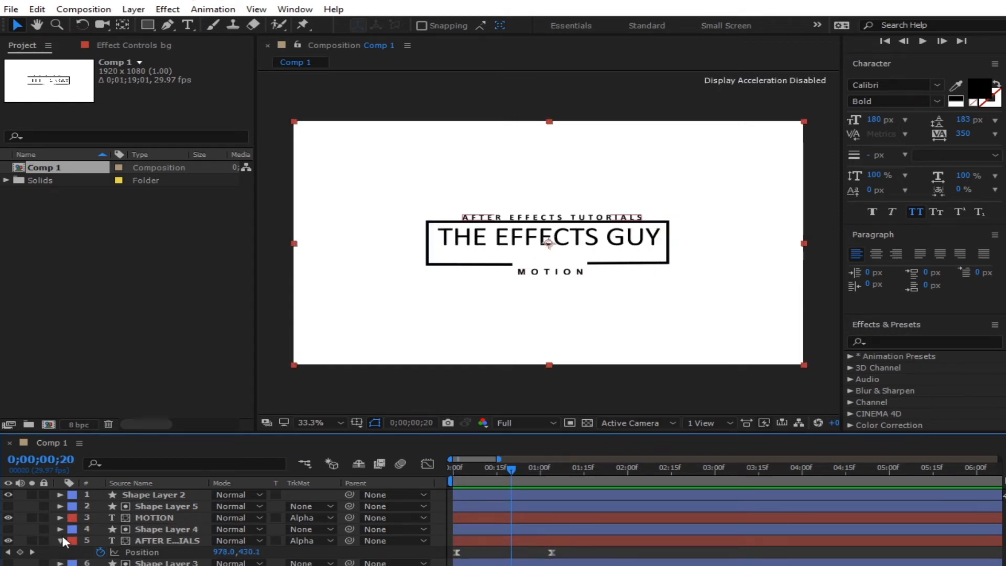
left_click(60, 541)
left_click_drag(511, 468, 452, 492)
- Rename Shape Layer 2 to 'boundary'
left_click(164, 497)
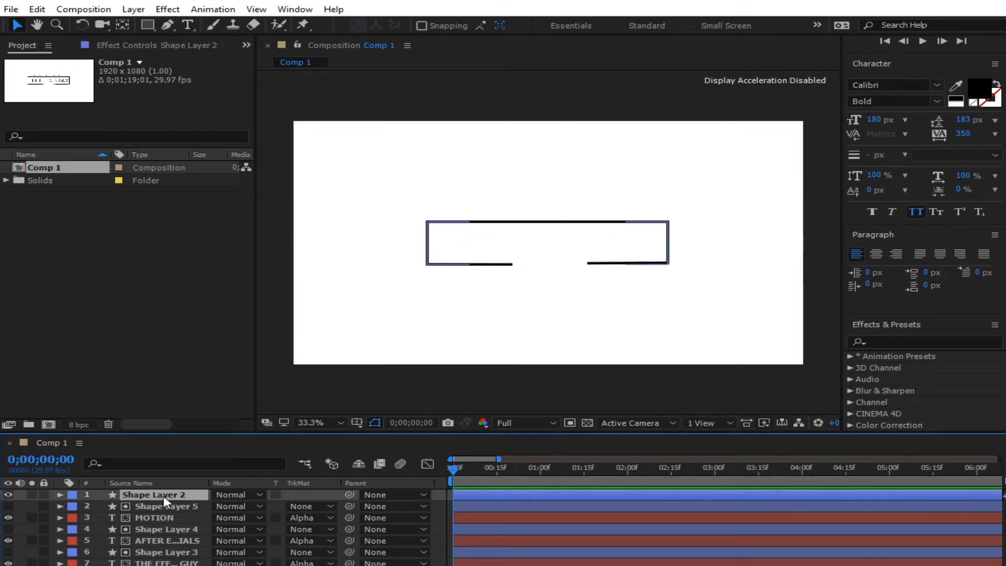
right_click(167, 502)
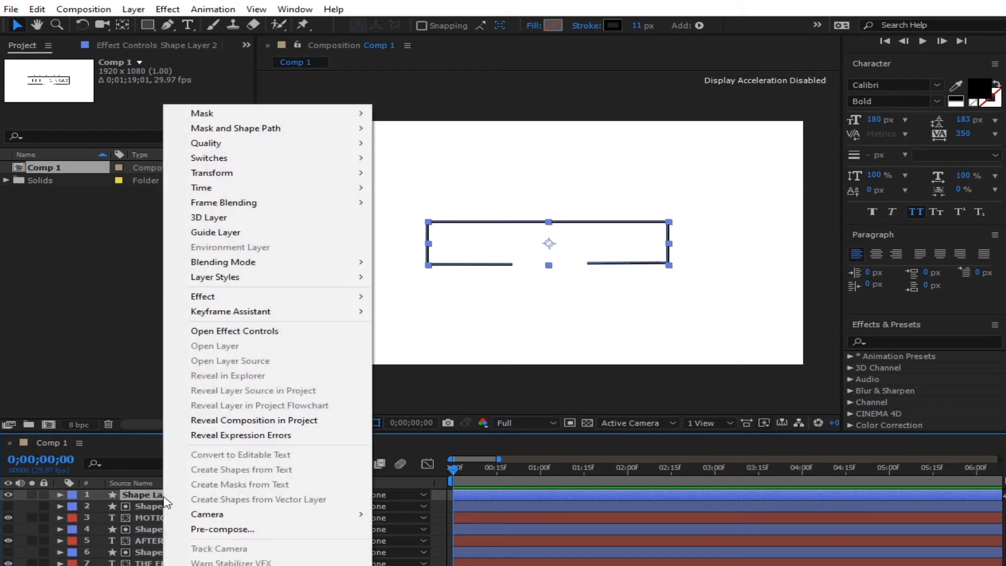
key("Escape")
key("Return")
type("boundary")
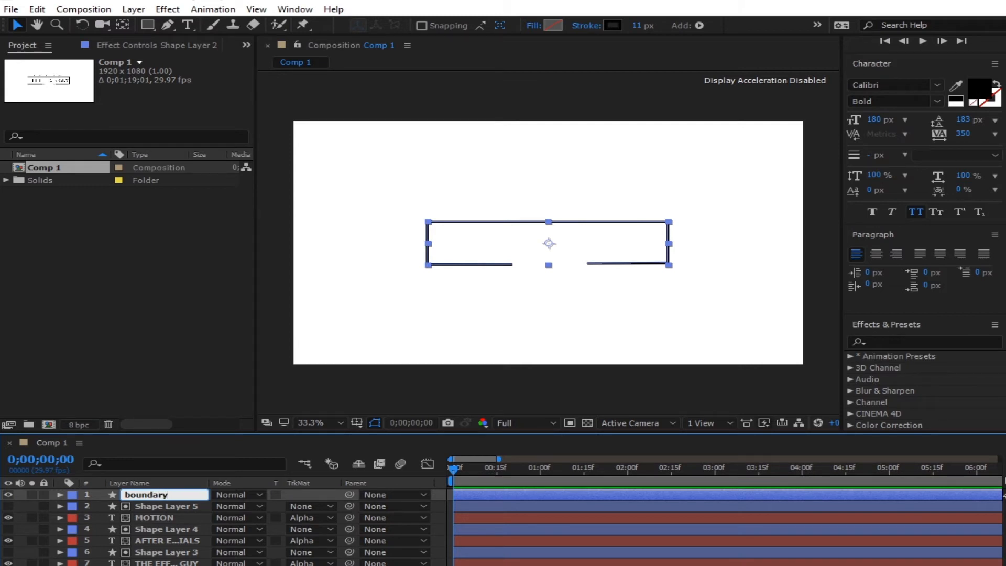
key("Return")
- Add a Trim Paths operator to the boundary layer's contents
left_click(173, 495)
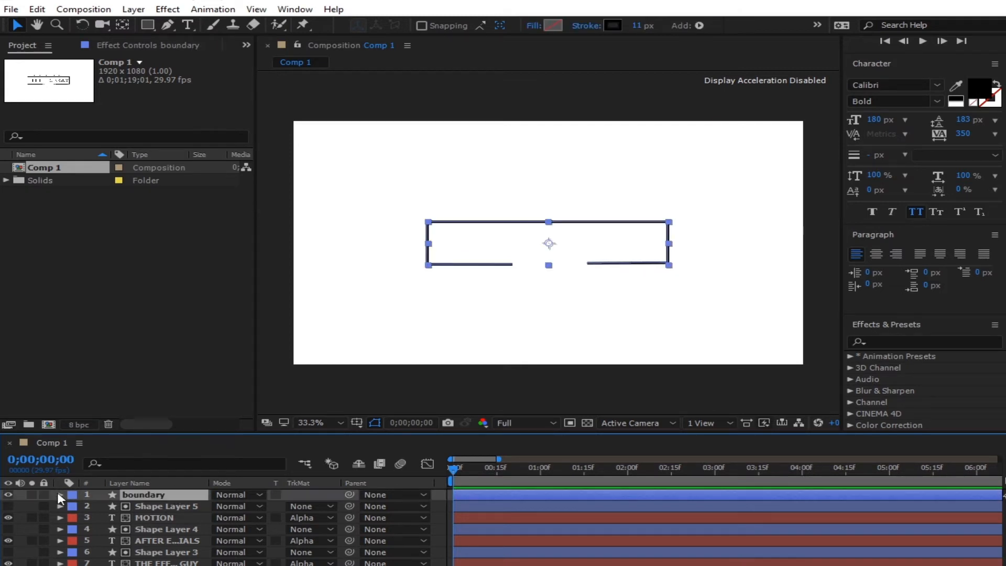
left_click(60, 494)
left_click(331, 506)
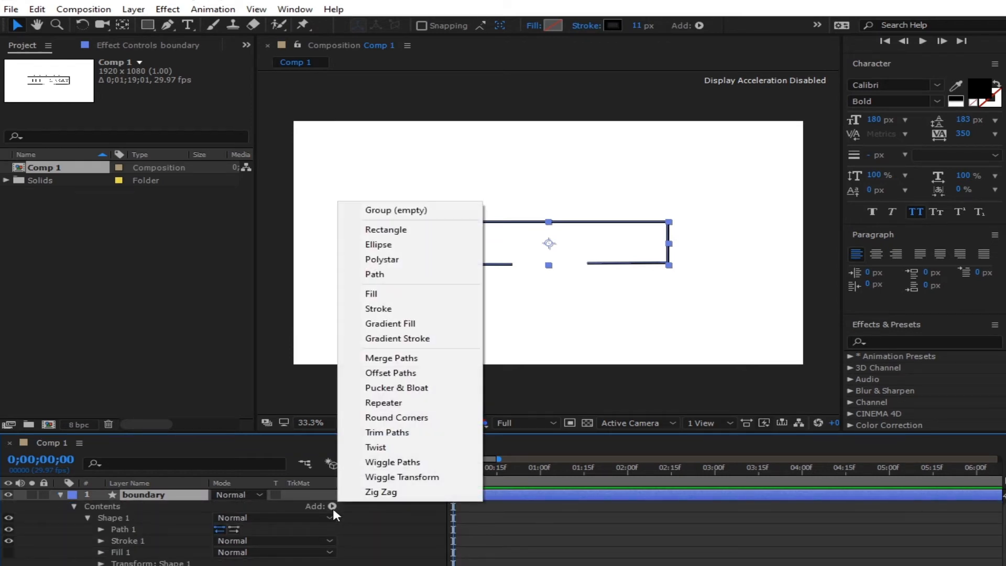
left_click(387, 433)
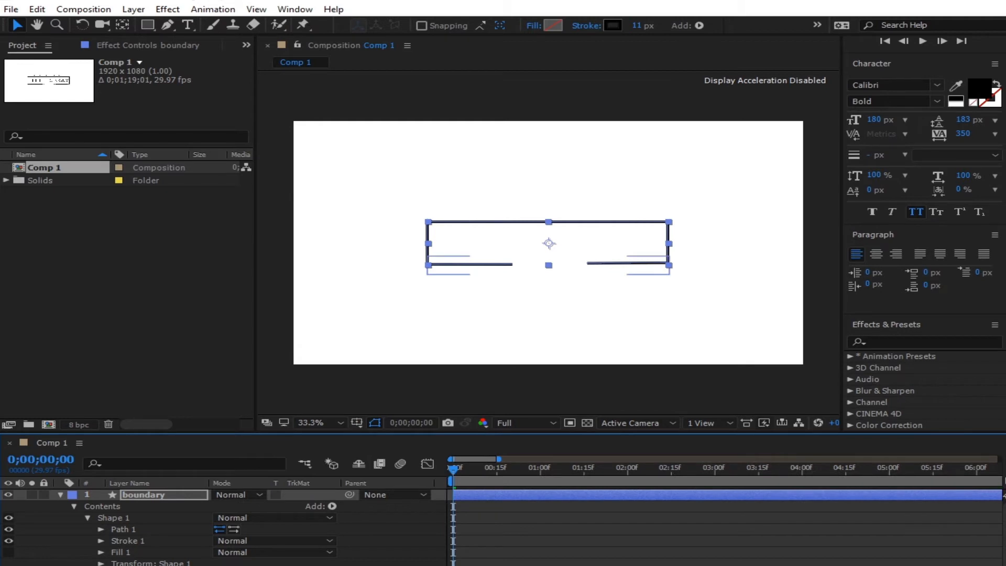
left_click(101, 529)
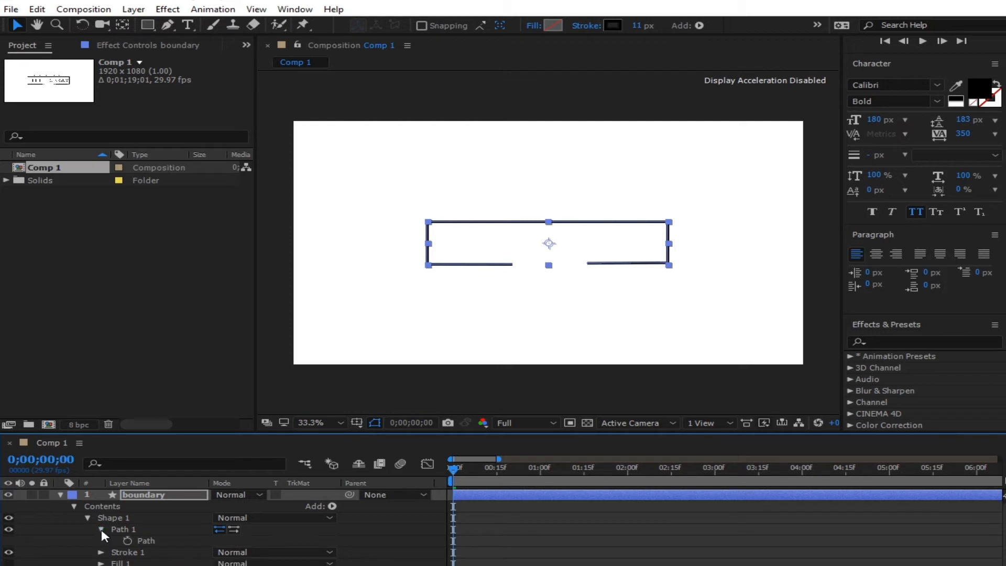
left_click(102, 529)
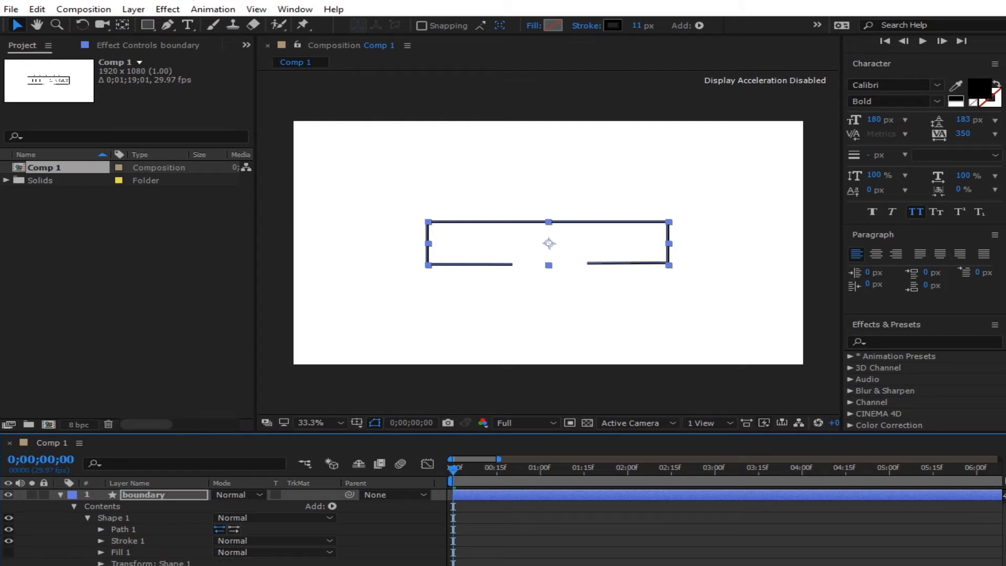
- Keyframe boundary's Trim Paths End from 0% at frame 0 to 100% at frame 22
scroll(1004, 496, "down", 1)
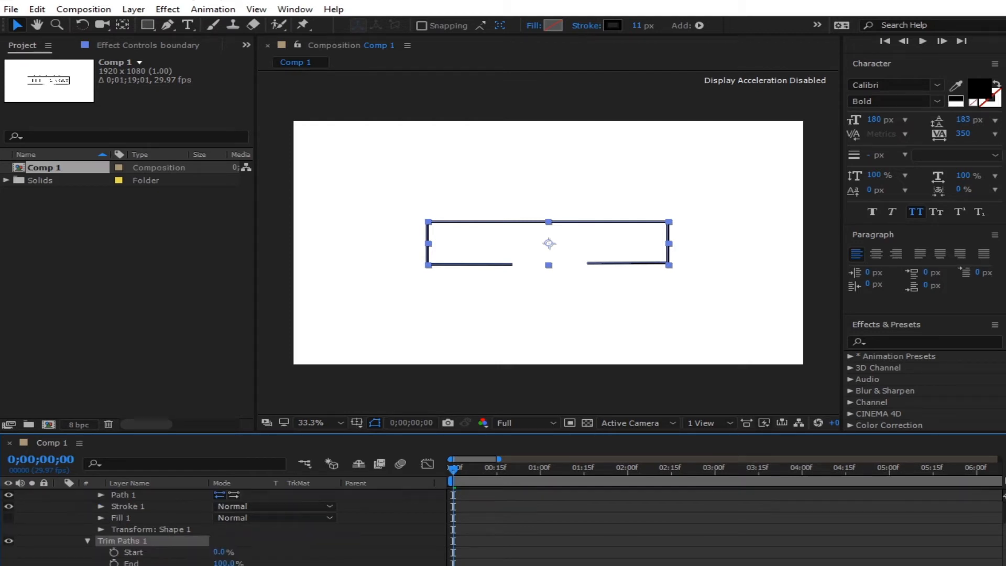
left_click_drag(224, 563, 172, 563)
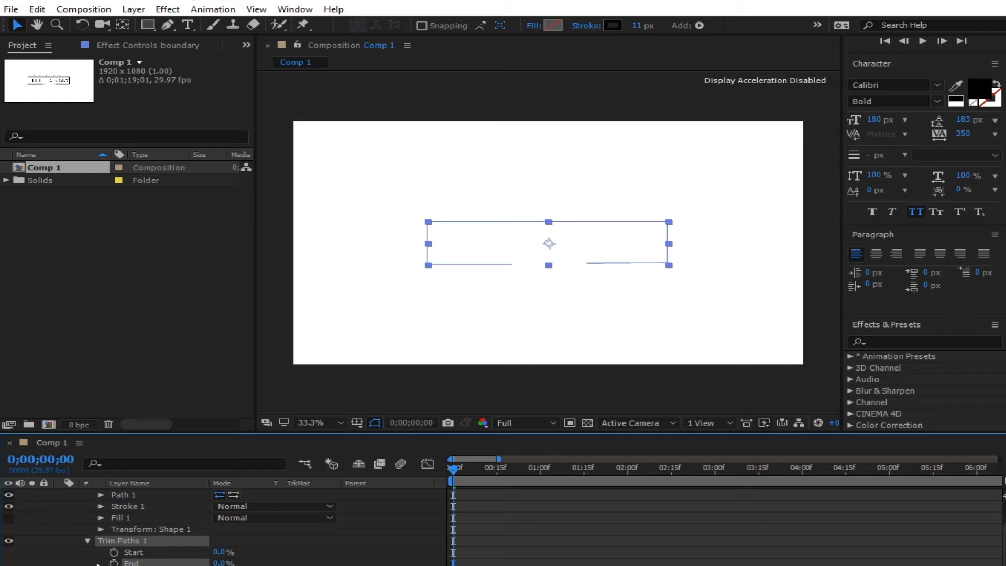
left_click(113, 563)
left_click_drag(495, 468, 518, 489)
left_click_drag(220, 564, 353, 555)
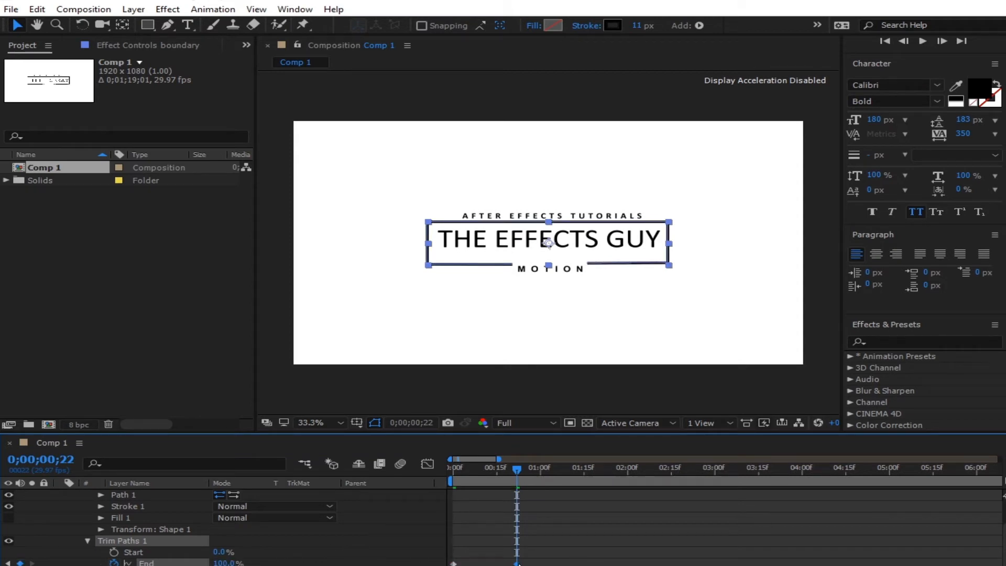
- Check the Trim Paths keyframes in the value graph and preview the outline drawing on
left_click_drag(559, 538, 408, 565)
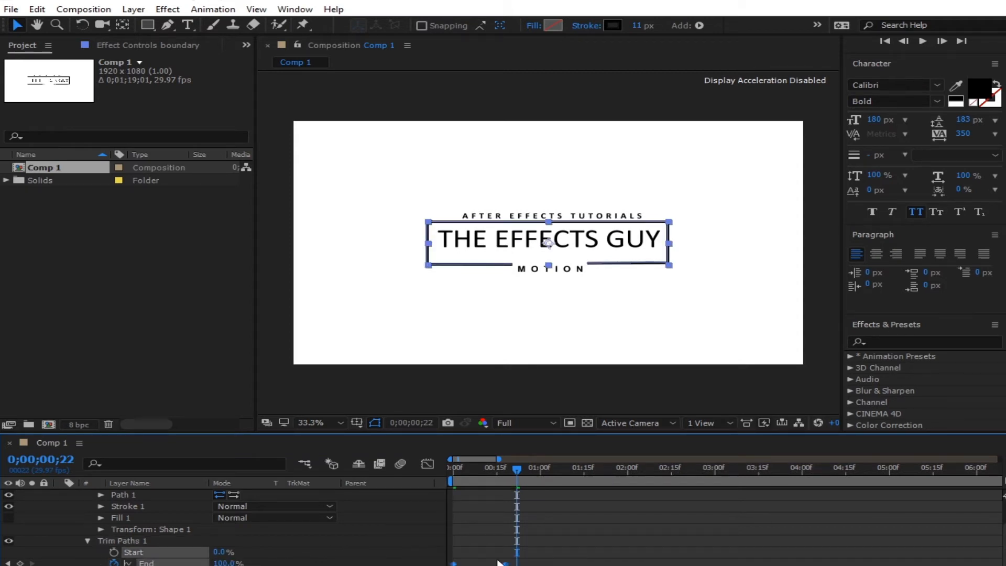
left_click(426, 464)
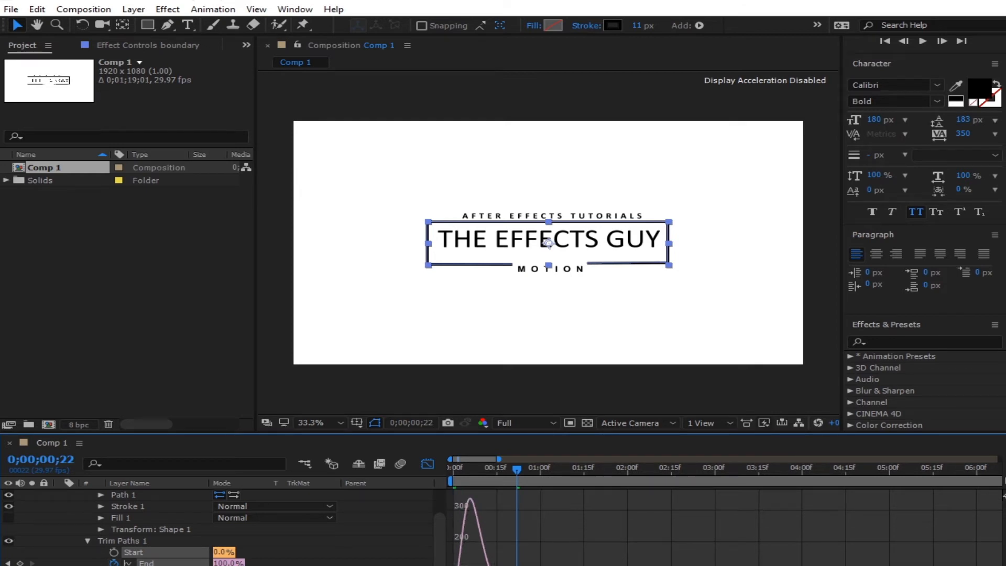
left_click_drag(476, 472, 445, 485)
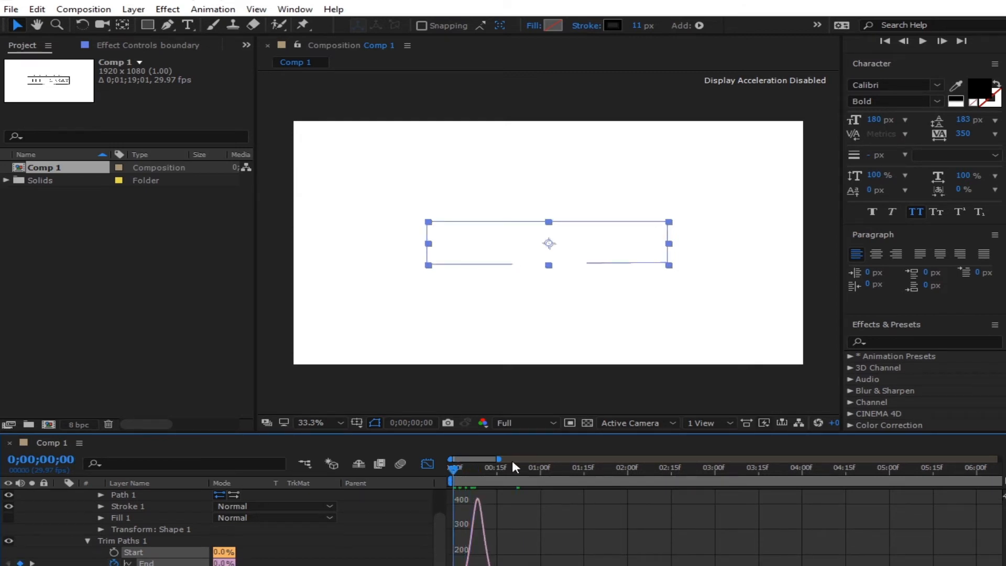
left_click(608, 394)
key("space")
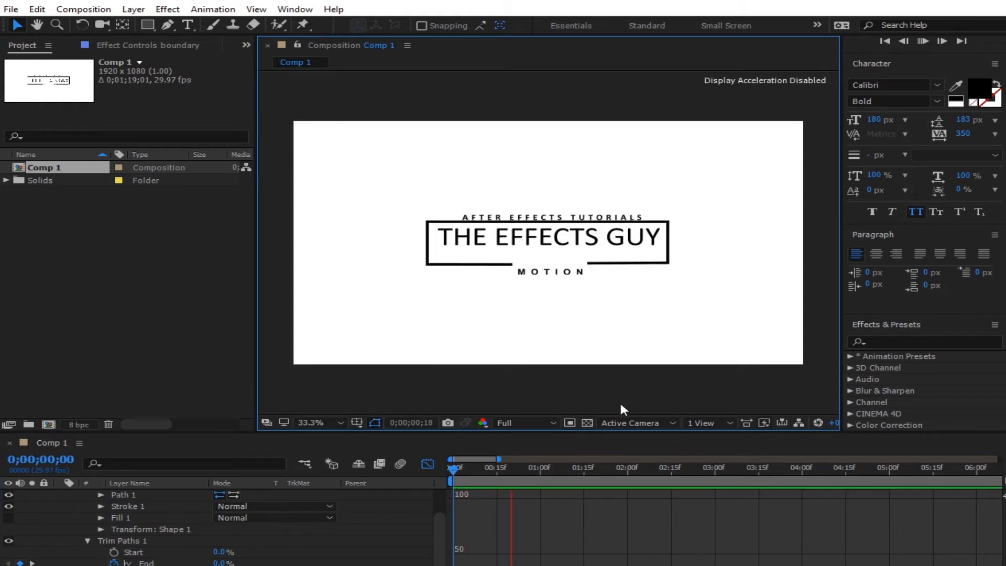
- Slow the outline draw-on with a later End keyframe and delay the layers below boundary one frame
left_click(477, 463)
left_click(428, 463)
left_click_drag(506, 564, 520, 563)
left_click_drag(606, 432, 601, 279)
left_click(436, 507)
left_click_drag(173, 565, 173, 501)
key("u")
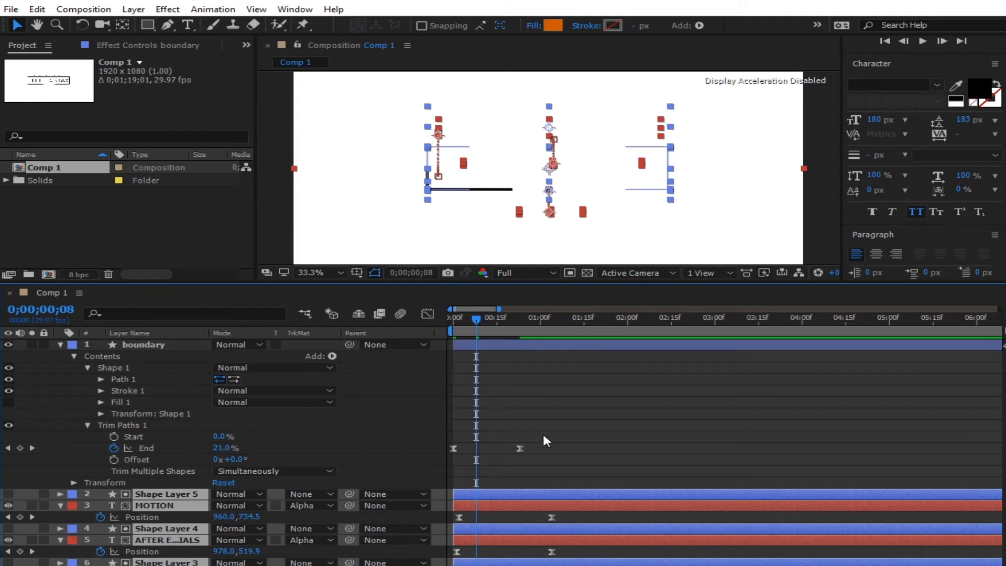
left_click_drag(497, 506, 514, 496)
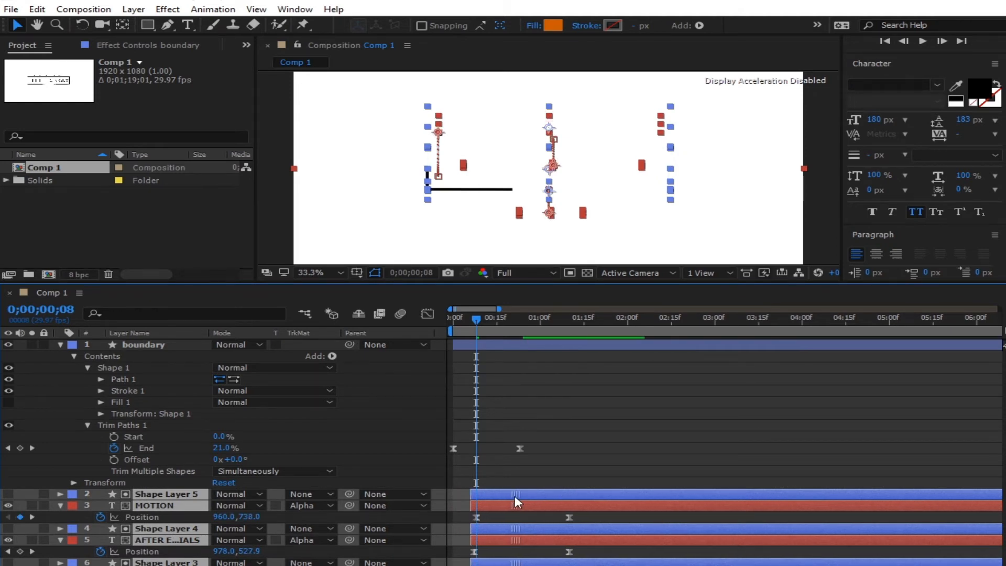
left_click_drag(520, 449, 543, 450)
- Preview the finished logo animation from the first frame through to 2 seconds
left_click_drag(462, 322, 452, 334)
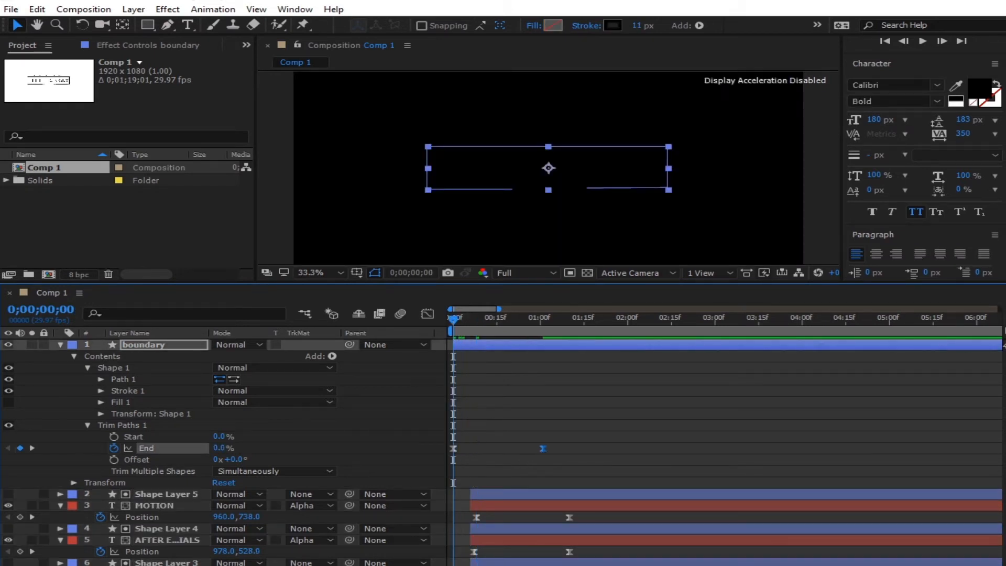
key("ctrl+shift+a")
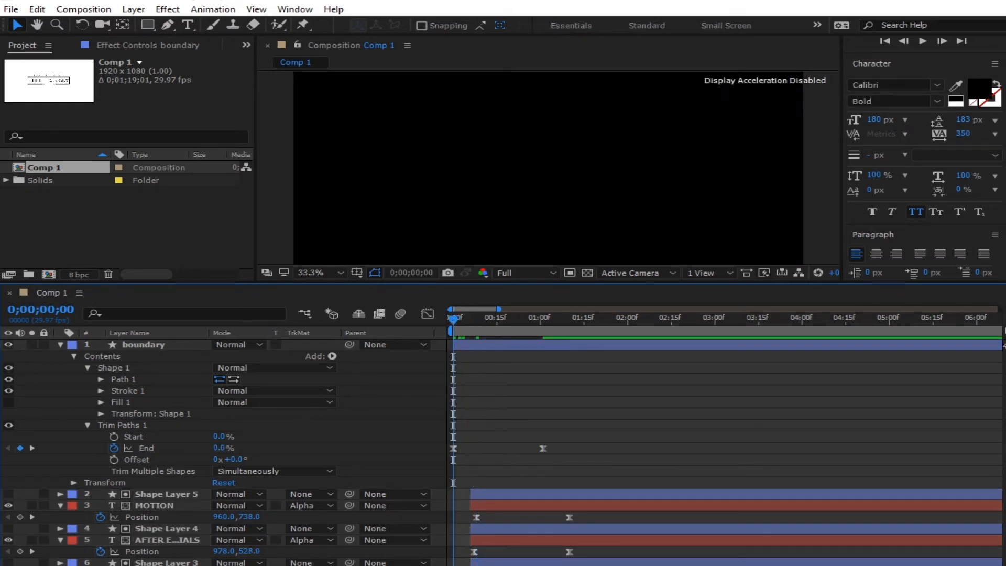
key("space")
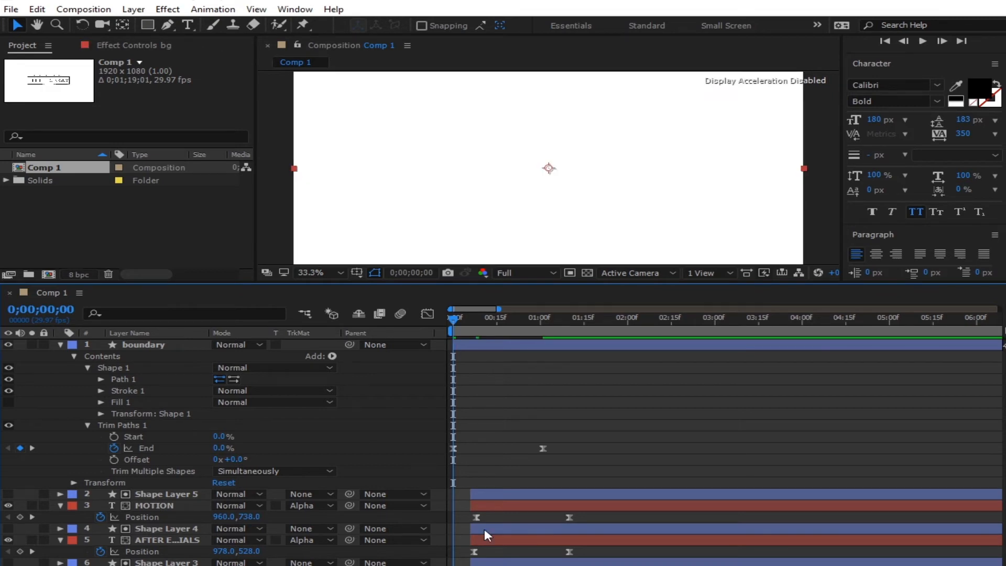
key("space")
left_click_drag(591, 282, 559, 468)
key("space")
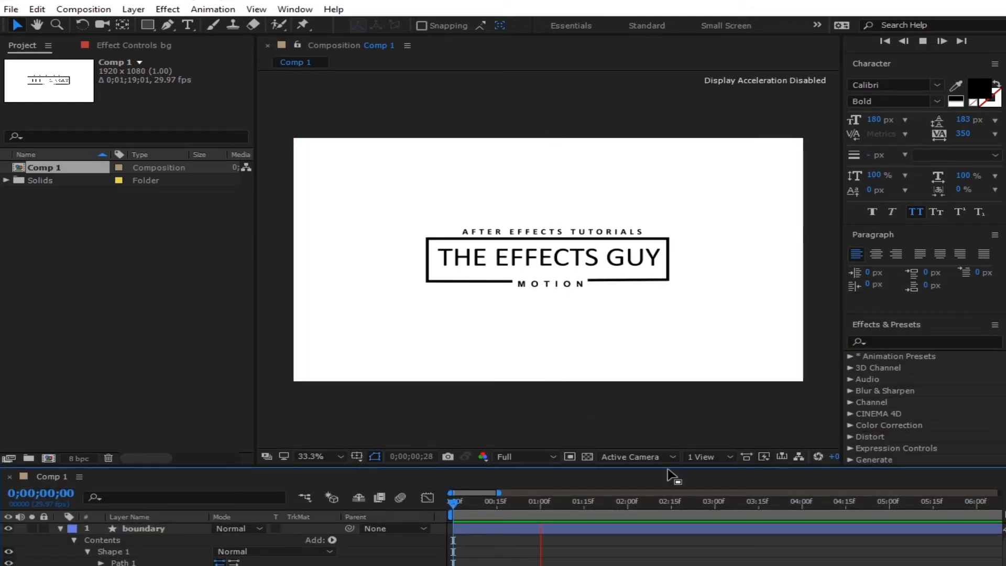
key("space")
key("space")
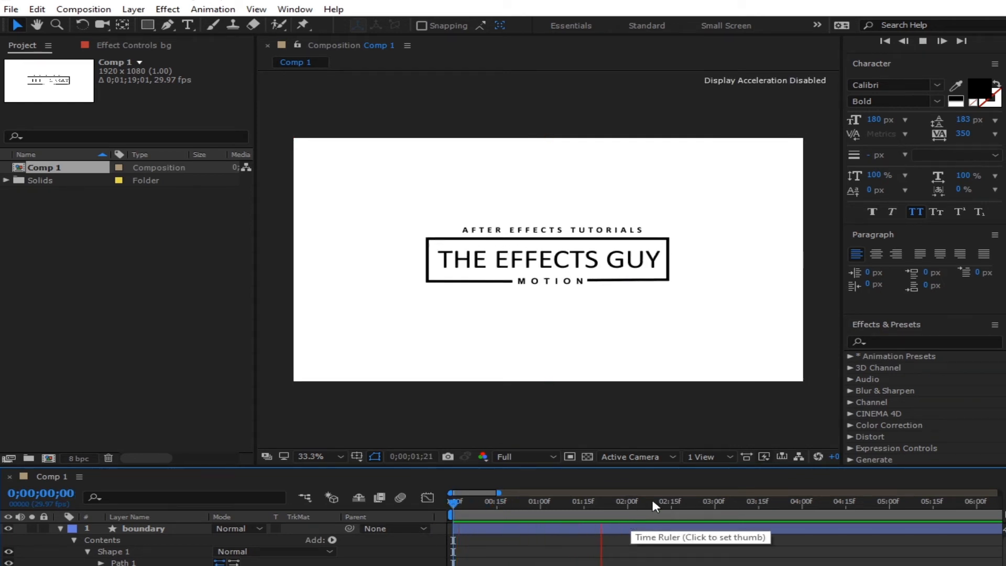
key("space")
key("space")
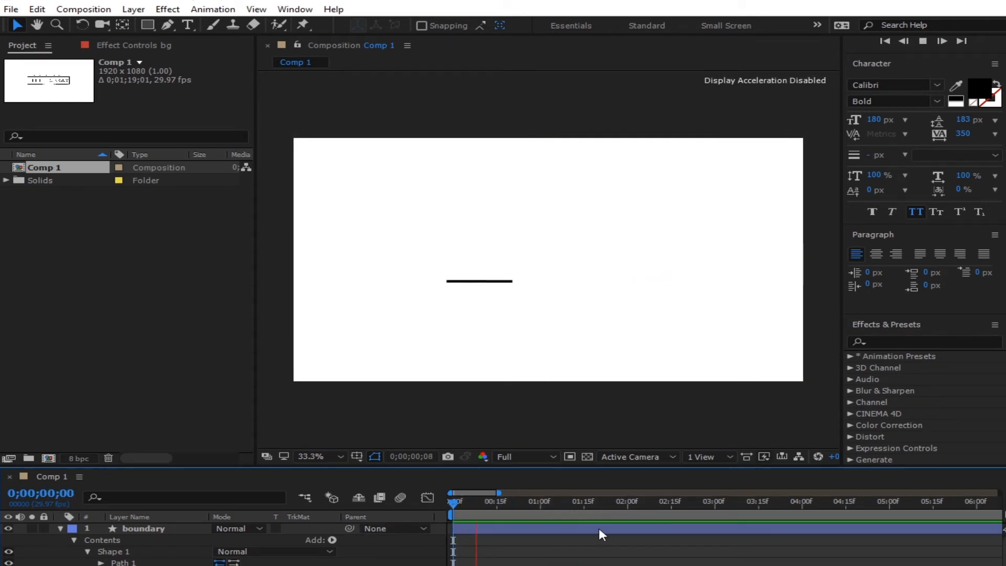
key("space")
left_click_drag(596, 511, 627, 508)
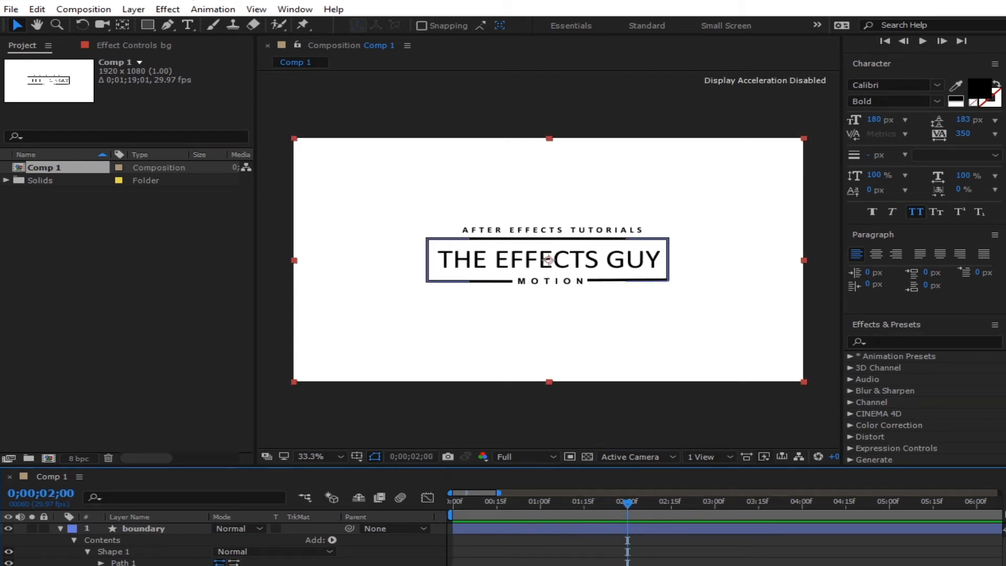
- Collapse the boundary layer and start a new composition
left_click(60, 528)
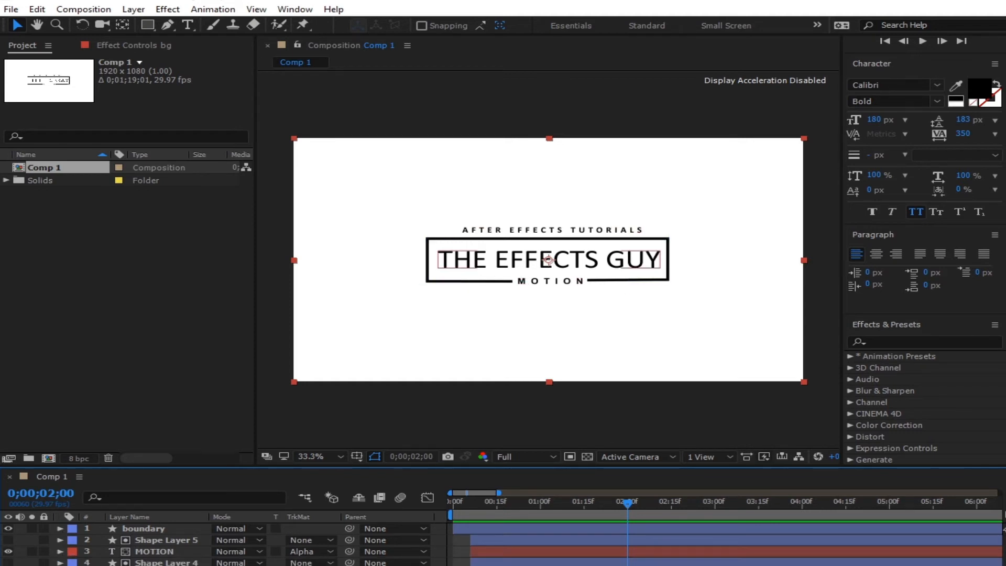
left_click(439, 565)
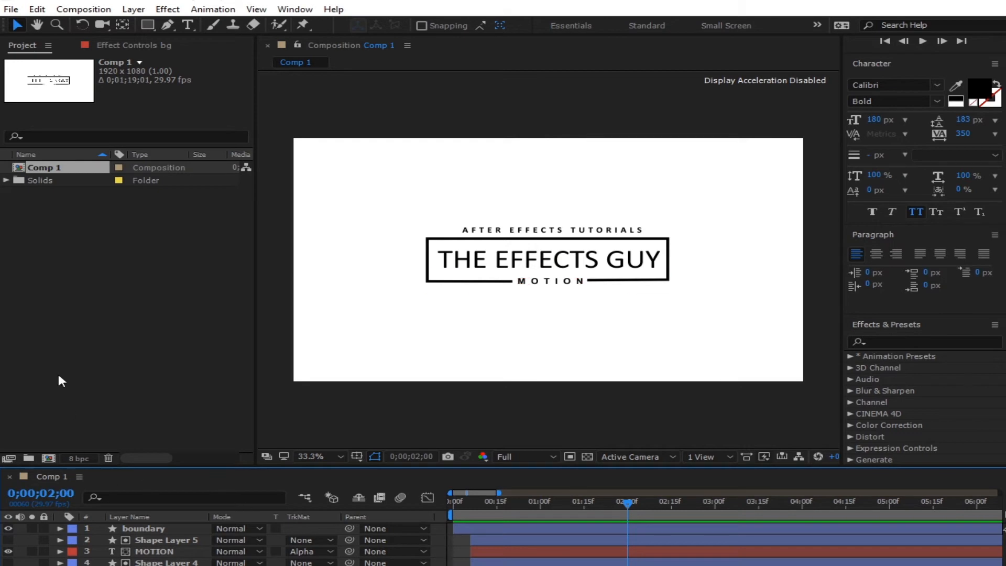
left_click(10, 457)
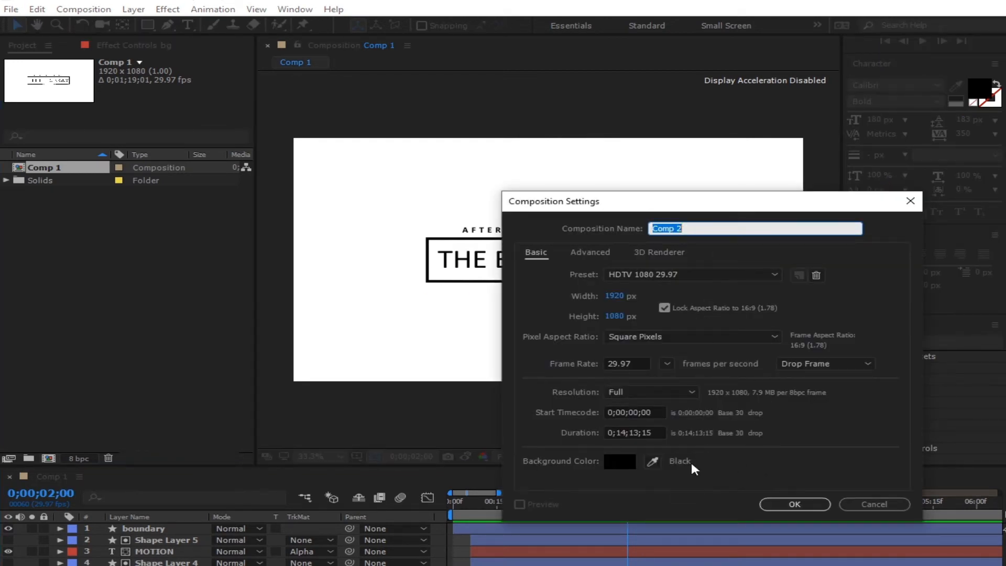
- Create Comp 2 and set the viewer magnification to Fit up to 100%
left_click(797, 505)
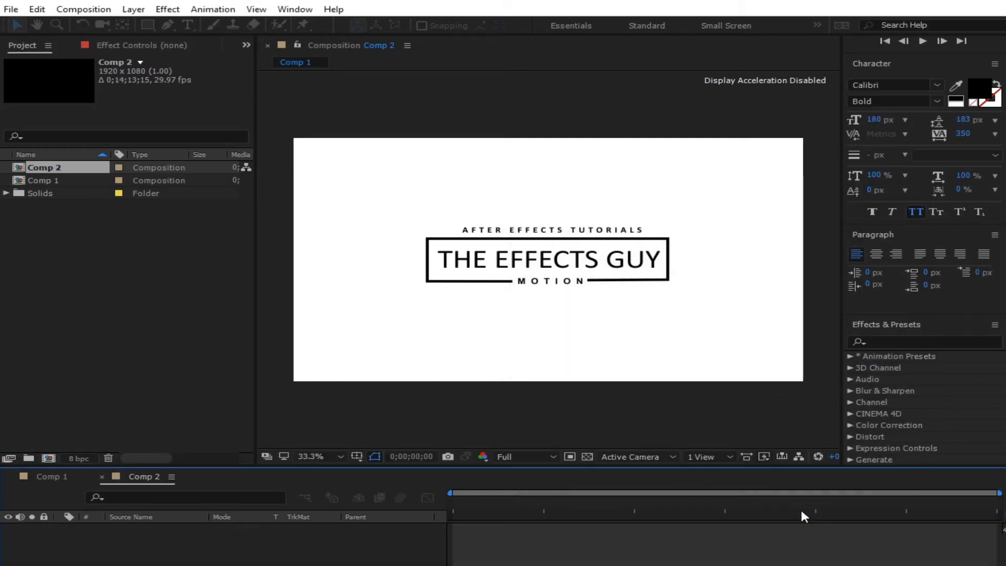
left_click(315, 456)
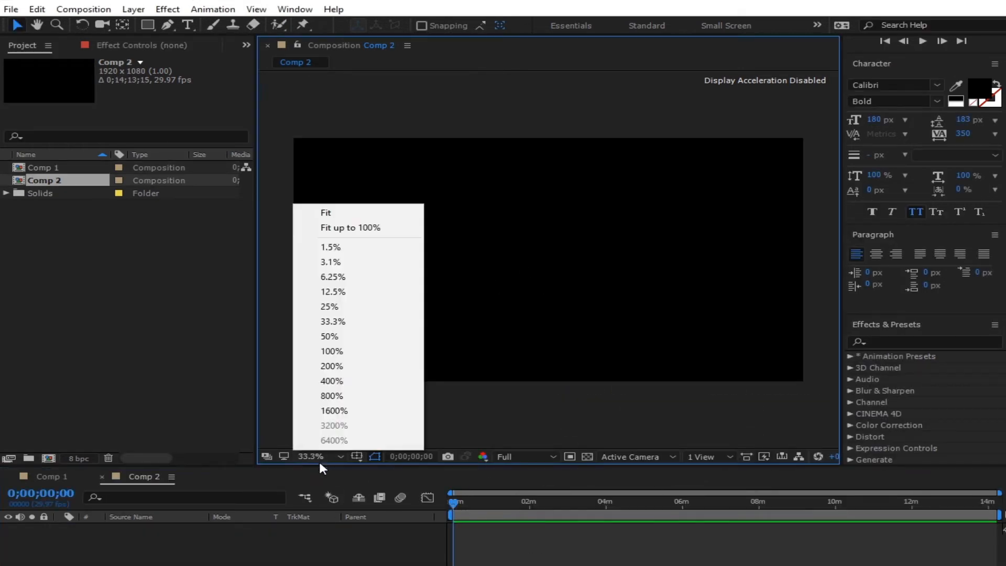
left_click(364, 229)
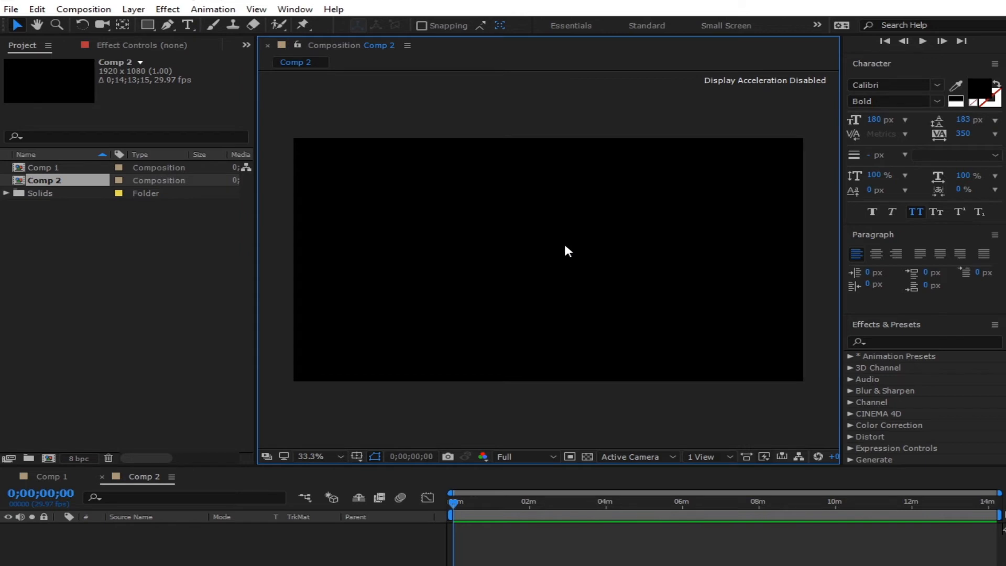
- Add a text layer reading MOTION with tightened letter tracking
left_click(197, 27)
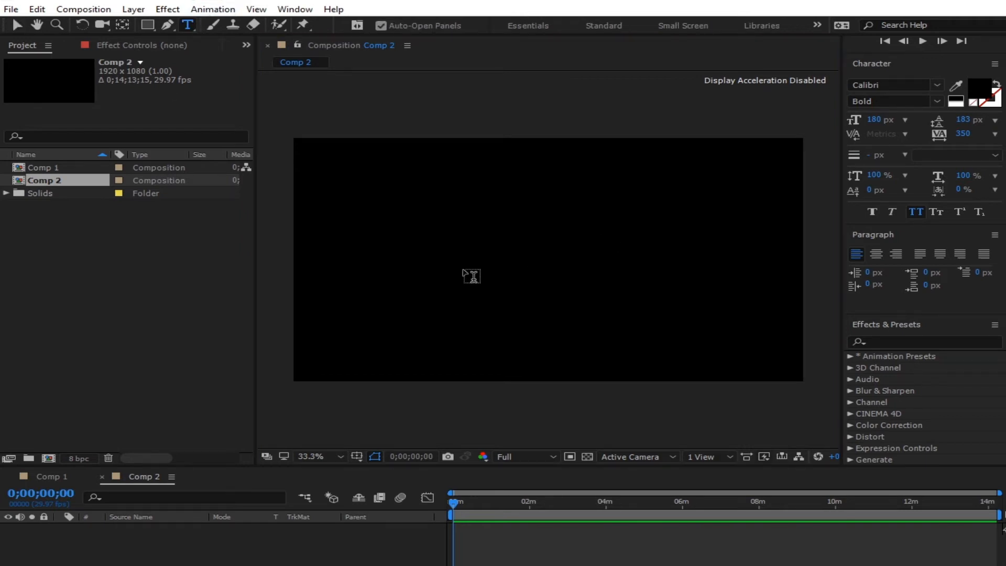
left_click(460, 275)
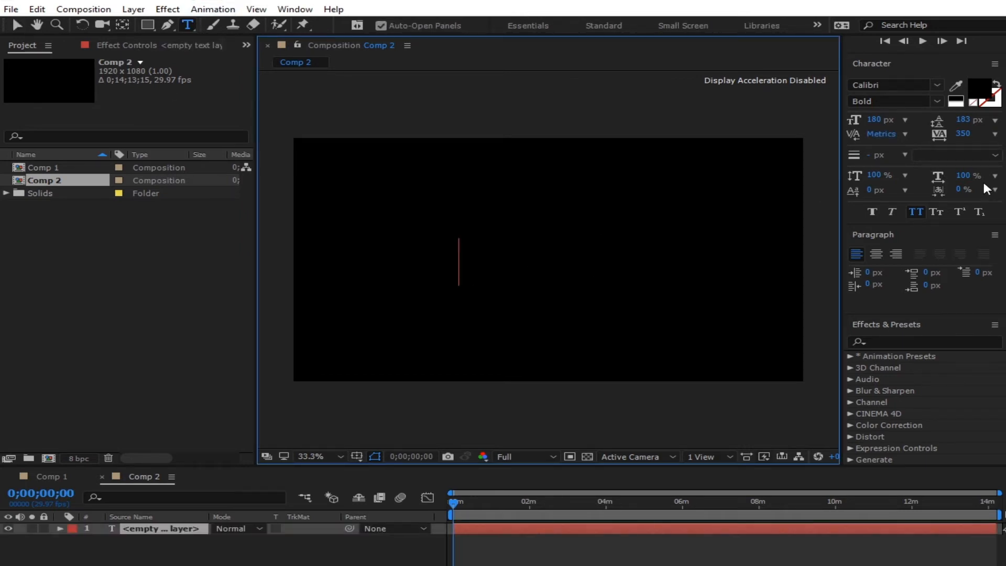
left_click_drag(960, 137, 744, 150)
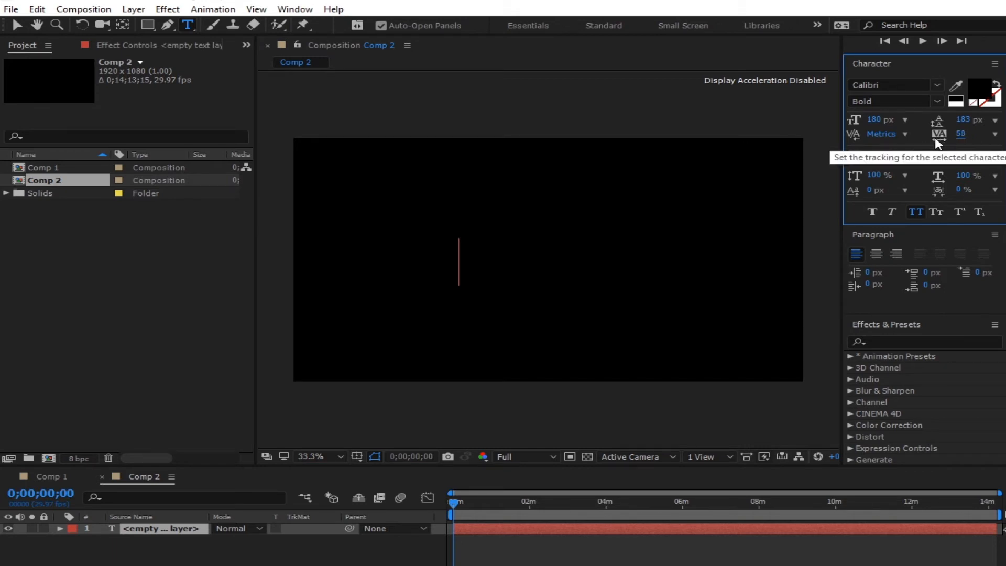
type("MOTIO")
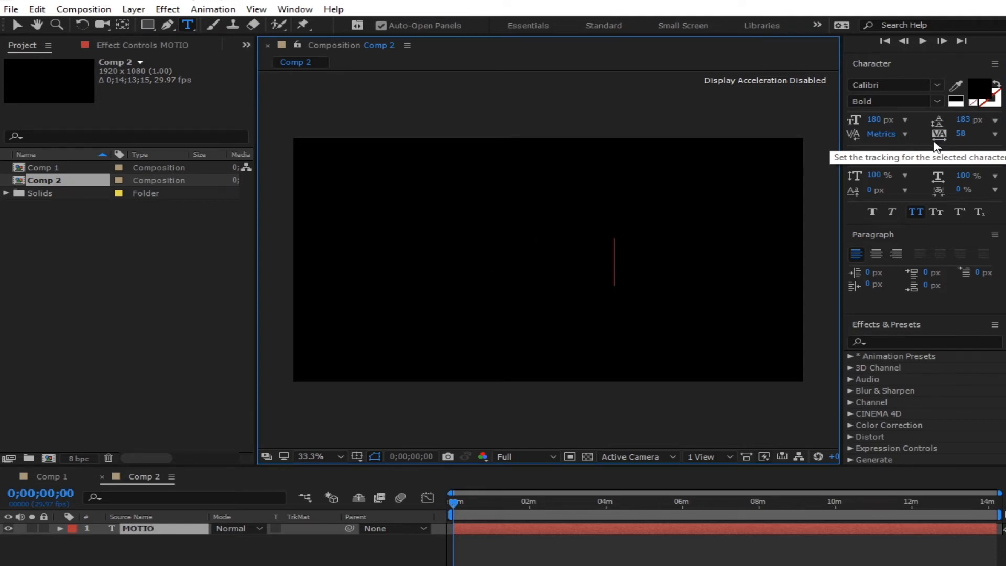
type("N")
key("Escape")
key("v")
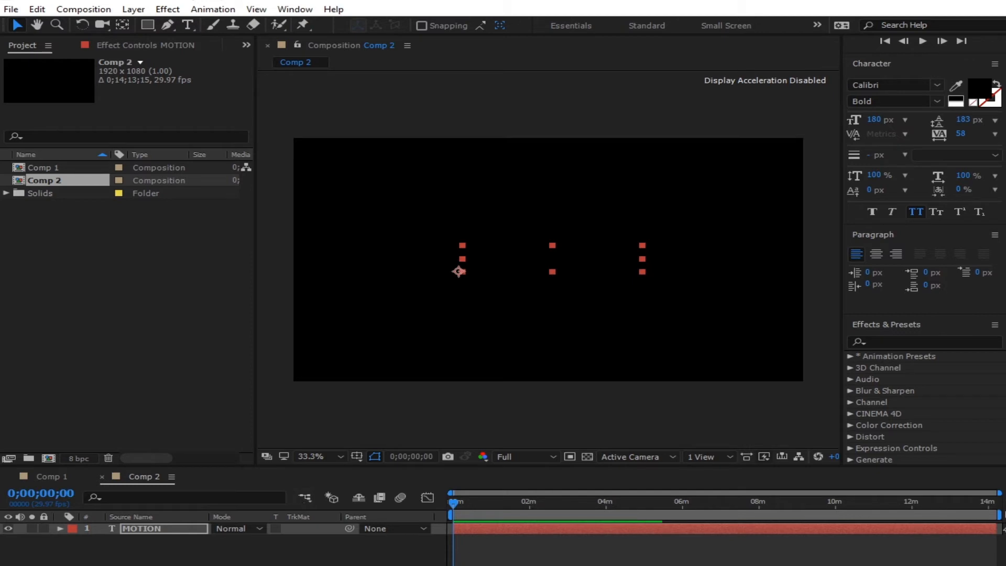
left_click(251, 555)
right_click(293, 448)
- Add a white solid as the background layer
mouse_move(380, 458)
left_click(594, 496)
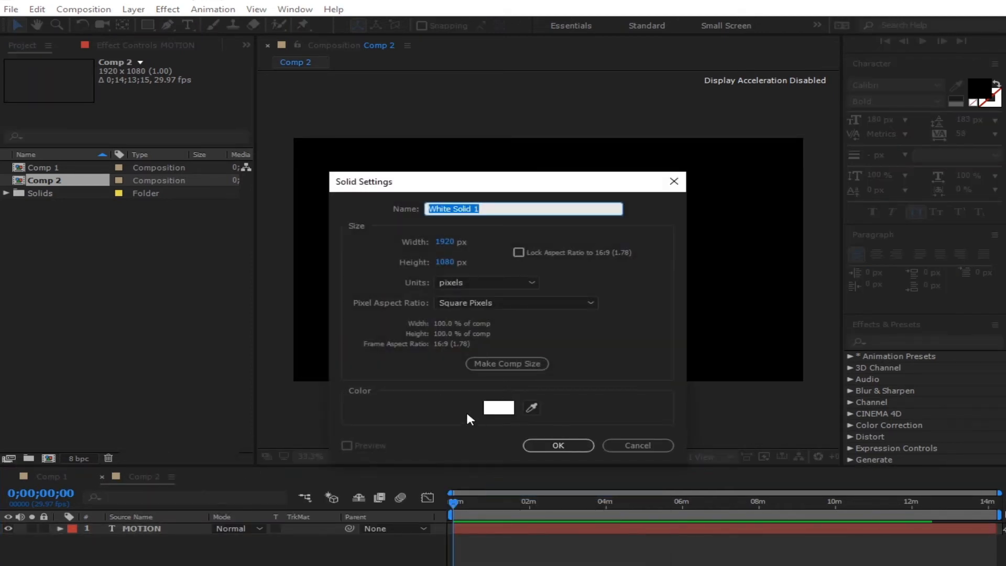
left_click(560, 444)
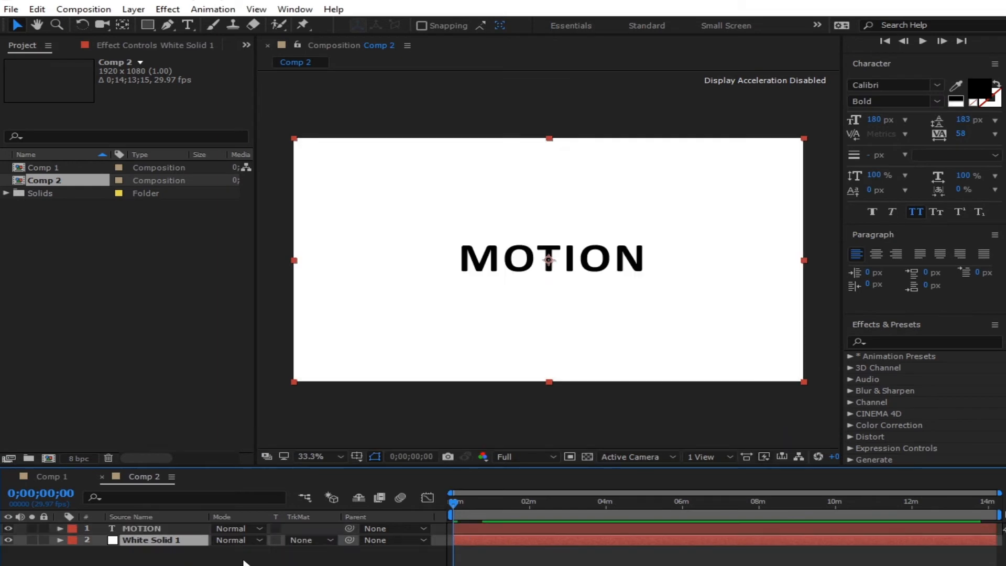
- Set MOTION's tracking to -6 and scale it to 62%
left_click(150, 528)
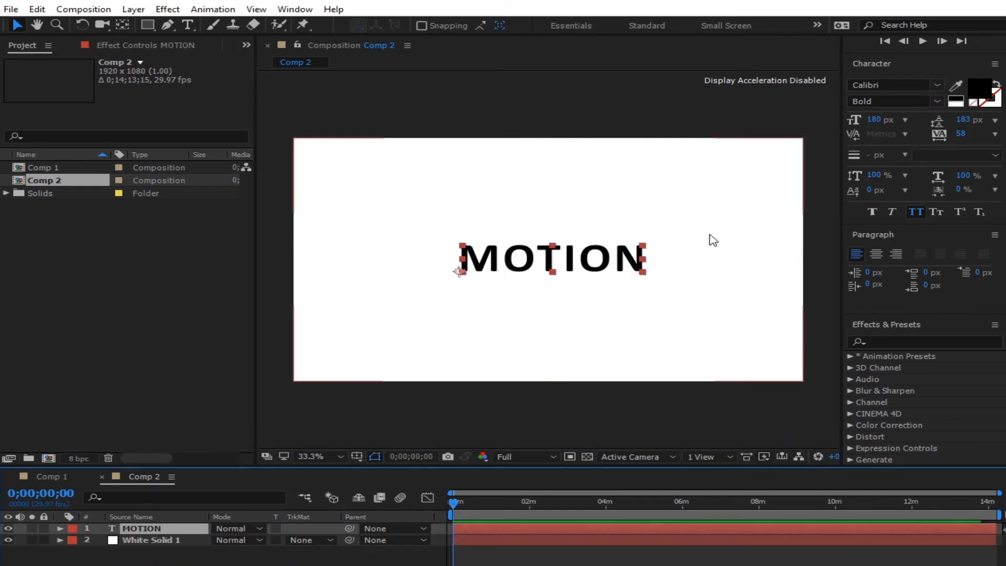
left_click_drag(960, 137, 941, 163)
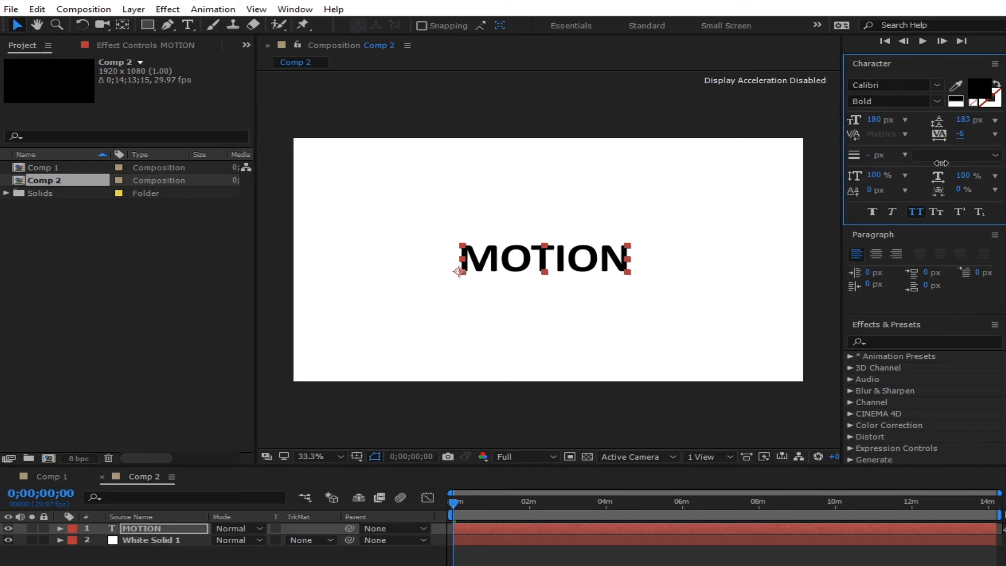
left_click(161, 530)
key("s")
left_click_drag(277, 541, 255, 551)
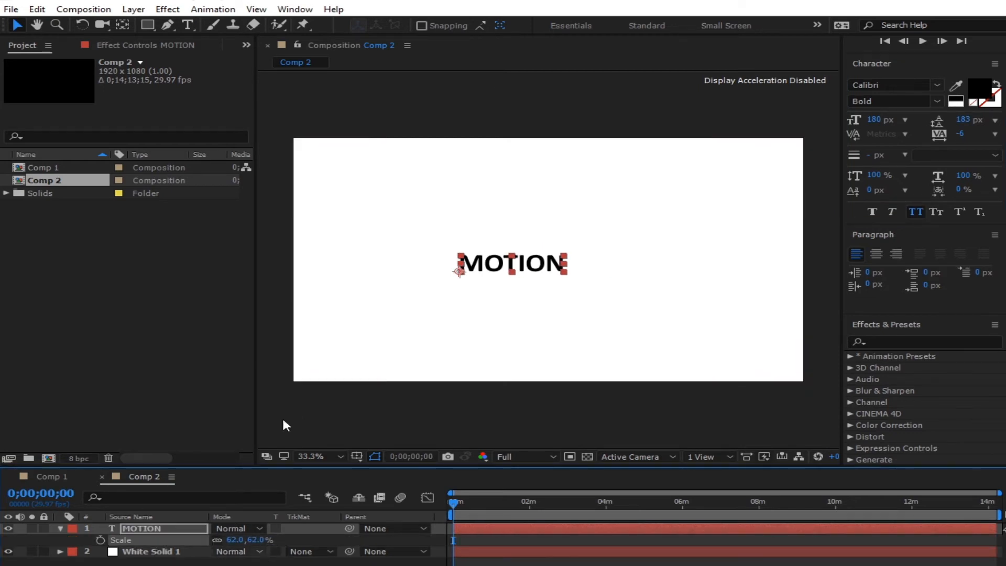
- Move MOTION's anchor point to the text's centre and rotate it to -7°
left_click_drag(459, 272, 566, 238)
left_click(17, 25)
key("r")
left_click(234, 541)
key("Up")
key("Up")
key("Up")
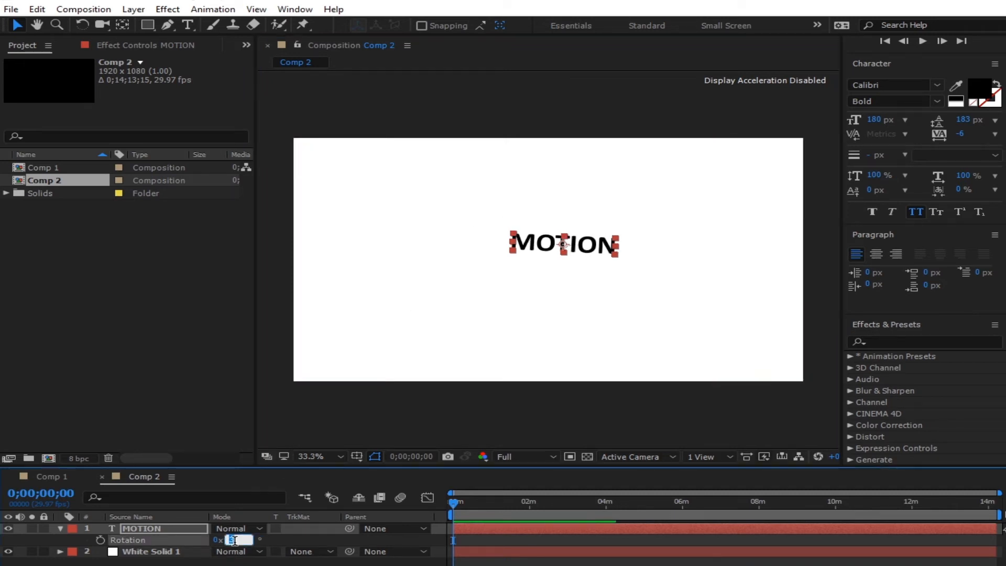
key("Down")
key("Down")
key("Down")
key("Down")
key("Down")
key("Down")
key("Down")
key("Down")
key("Down")
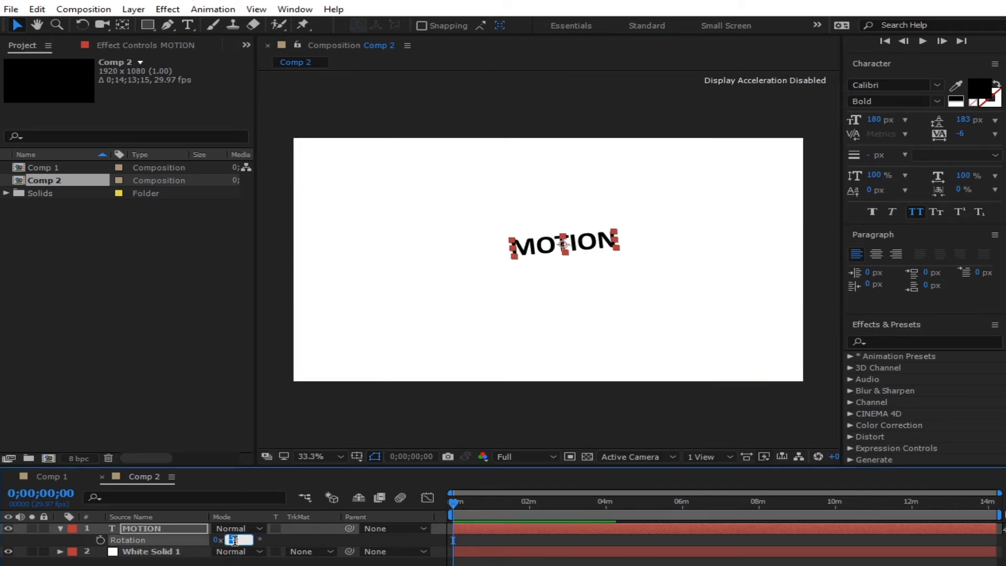
key("Down")
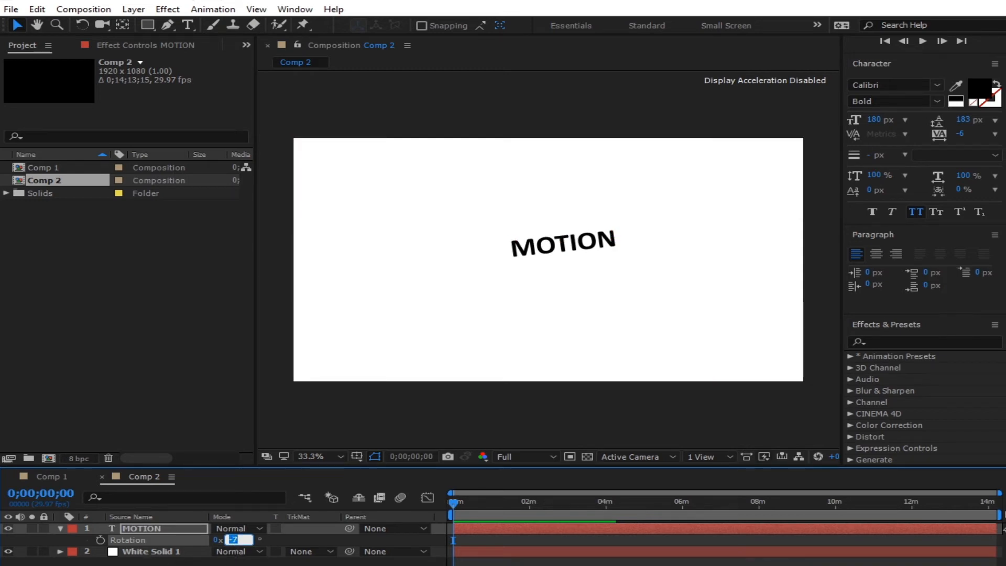
left_click(651, 337)
- Centre MOTION horizontally and vertically in Comp 2, then nudge it slightly up
left_click_drag(554, 243, 528, 244)
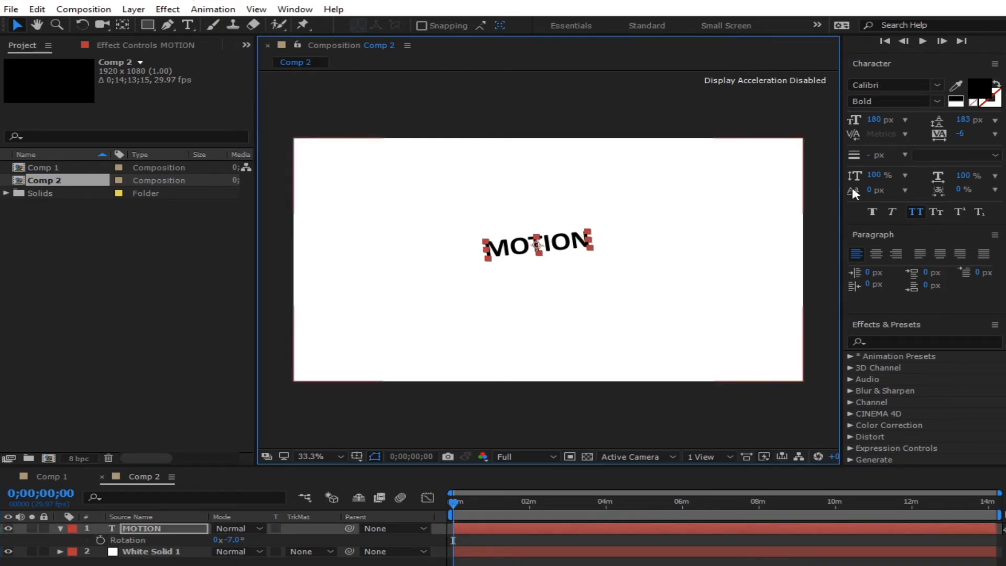
left_click(294, 9)
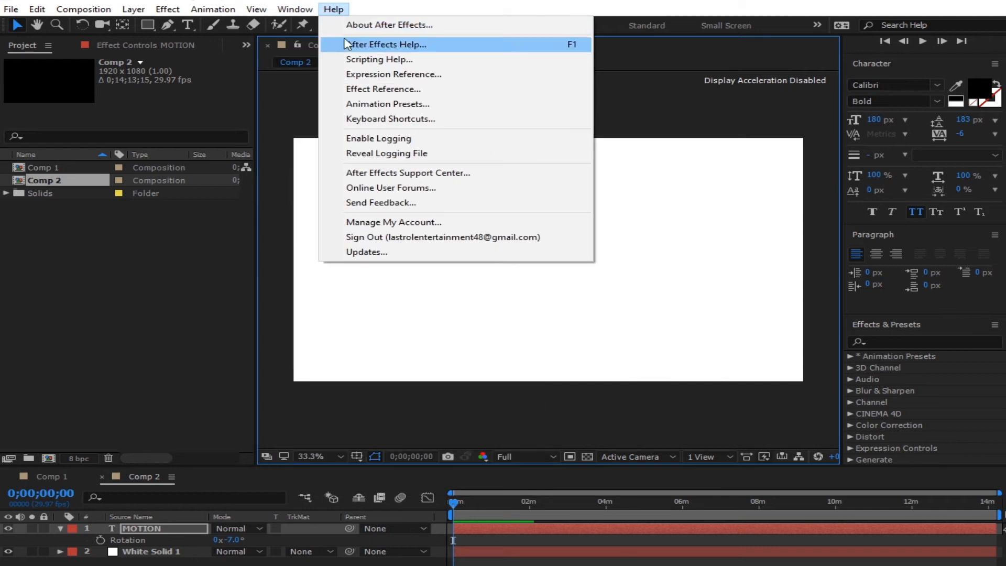
left_click(322, 82)
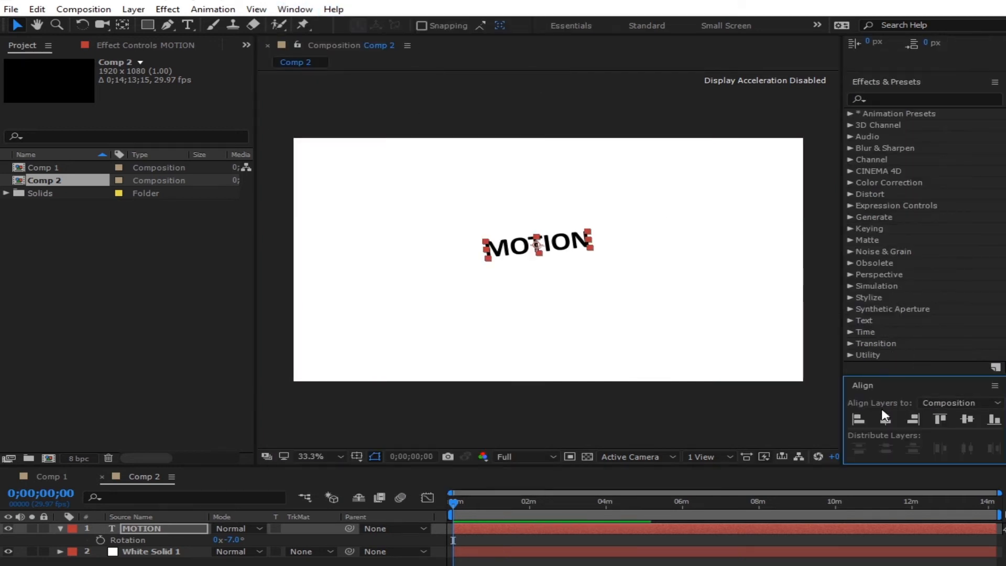
left_click(880, 418)
left_click(961, 419)
key("Up")
key("Up")
key("Up")
key("Up")
key("Up")
key("Up")
key("Up")
key("Up")
key("Up")
key("Up")
key("Up")
key("Up")
key("Up")
key("Up")
key("Up")
key("Up")
key("Up")
key("Up")
key("Up")
key("Up")
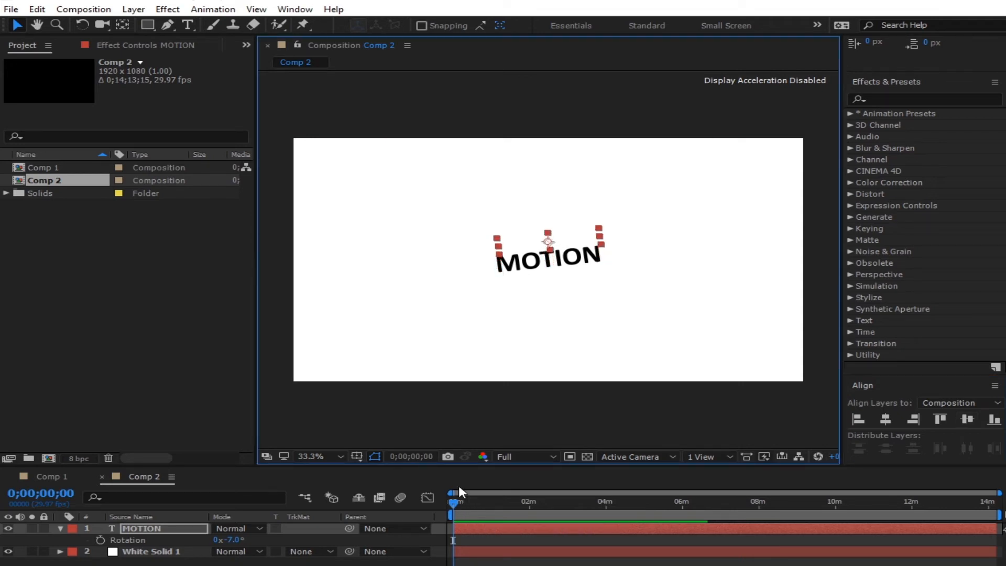
key("Up")
key("Up")
key("Up")
key("Up")
left_click(40, 562)
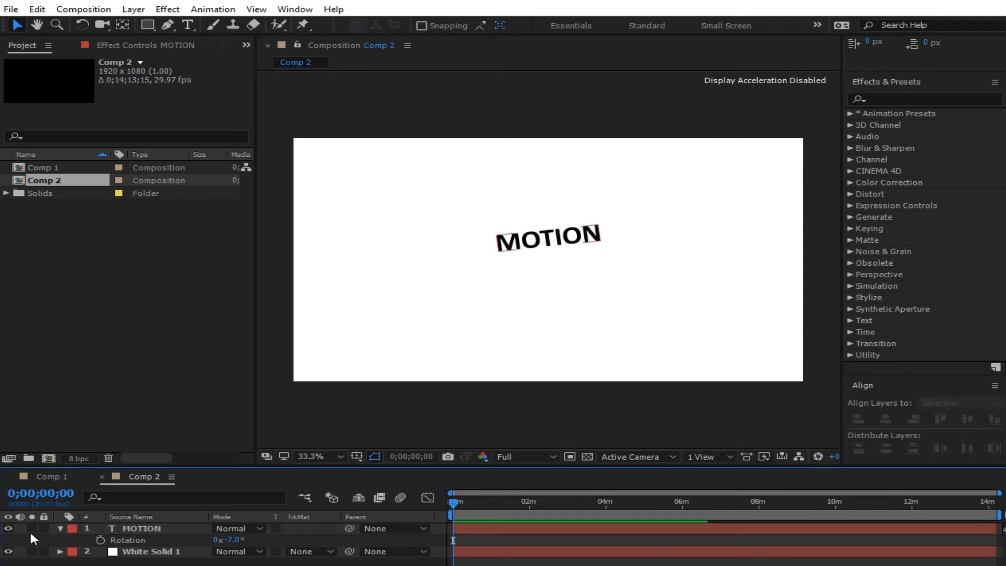
- Duplicate the MOTION layer, place the copy just below it and retype it as 'GRAPHICS'
left_click(60, 528)
left_click(140, 529)
key("ctrl+d")
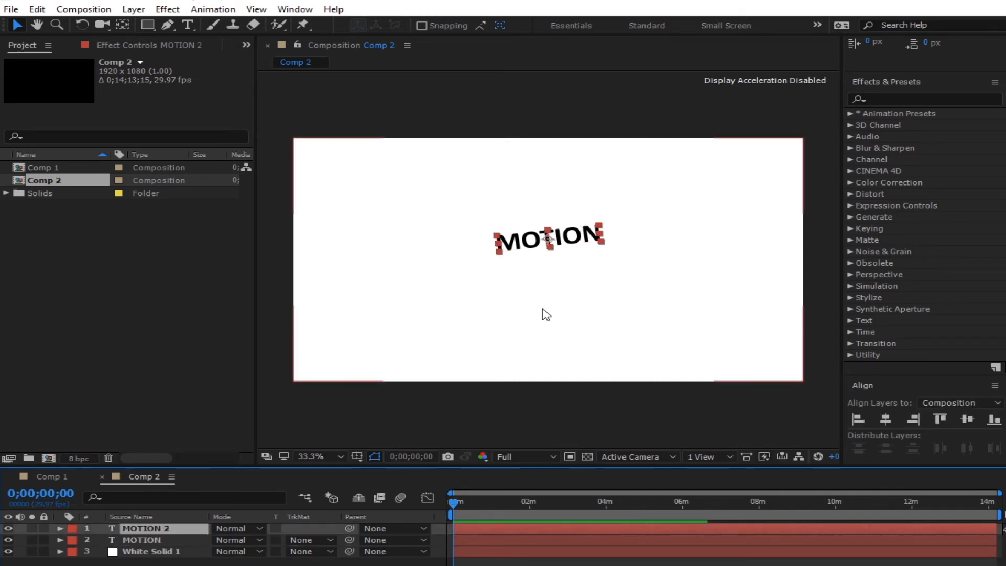
left_click_drag(573, 236, 576, 255)
double_click(605, 255)
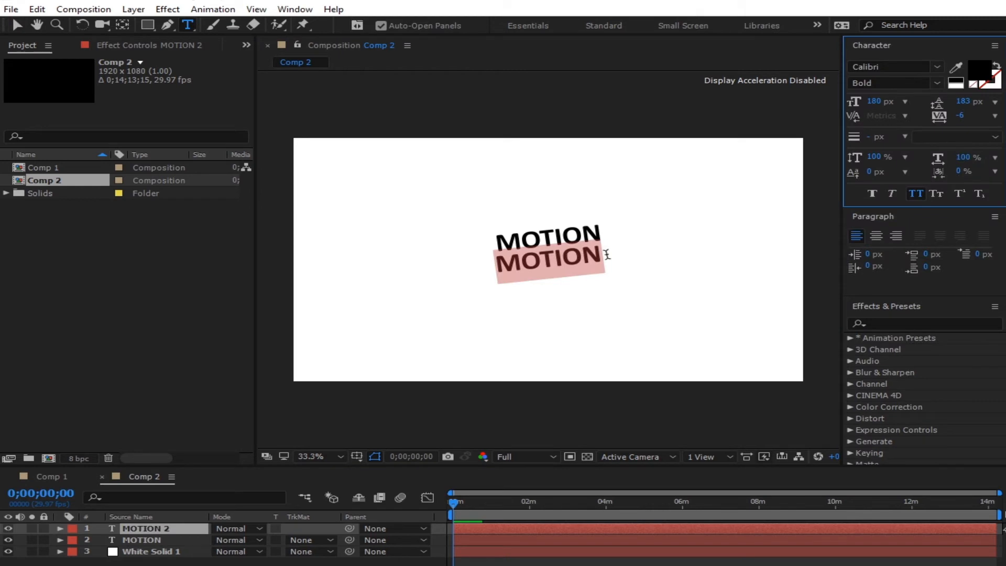
type("GRA")
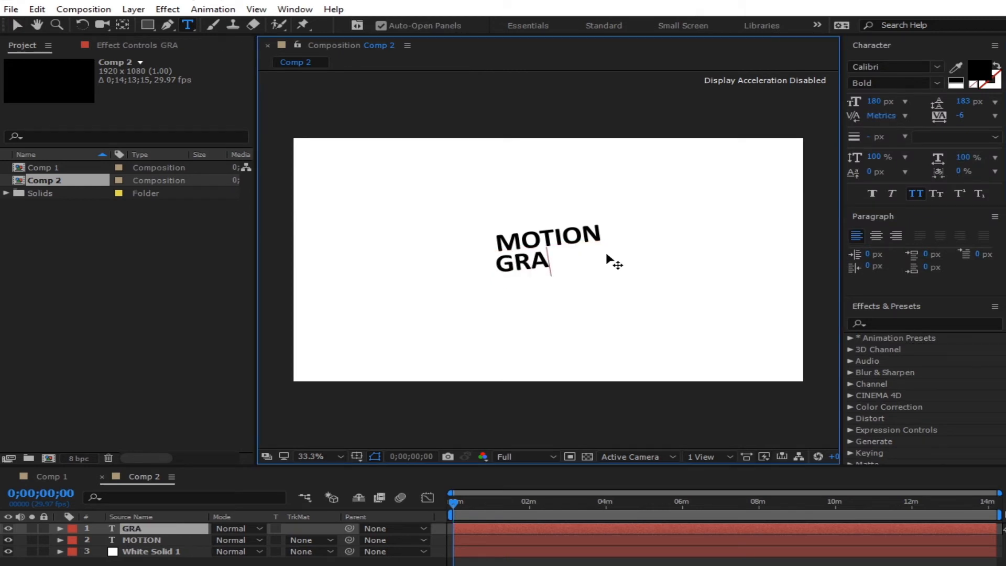
type("PHICS")
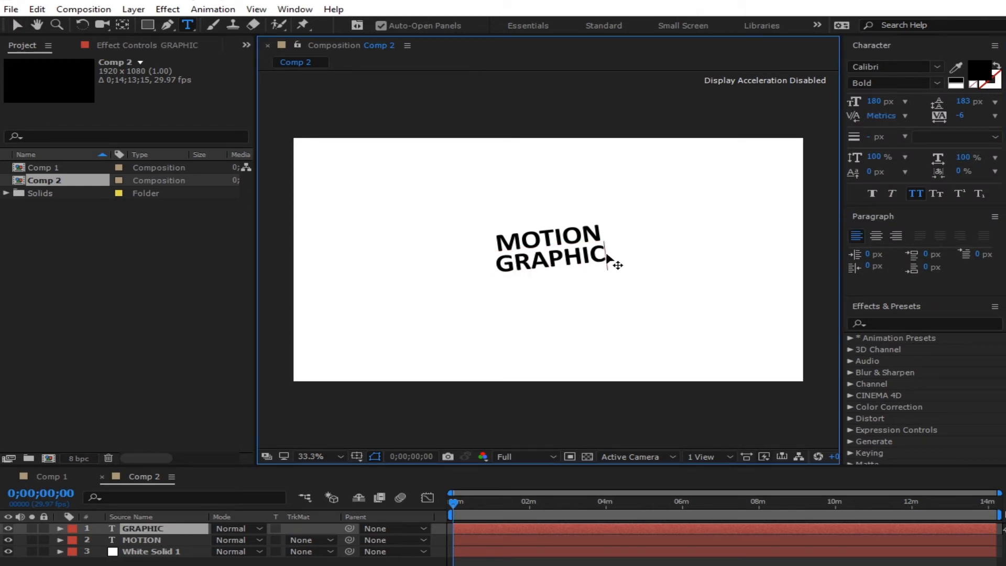
- Scale the GRAPHICS layer up from 62% to 87%
left_click(16, 24)
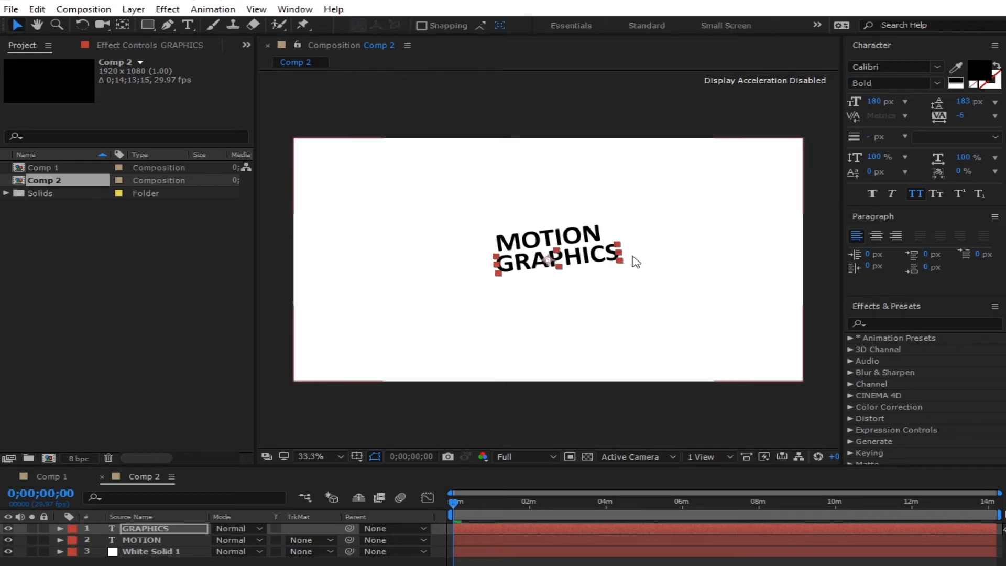
key("s")
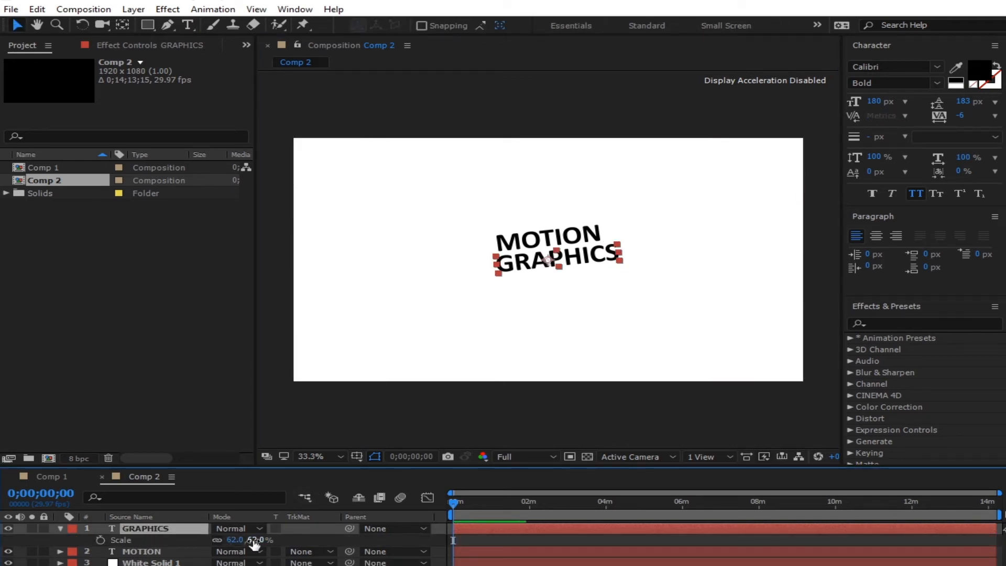
left_click_drag(246, 539, 265, 537)
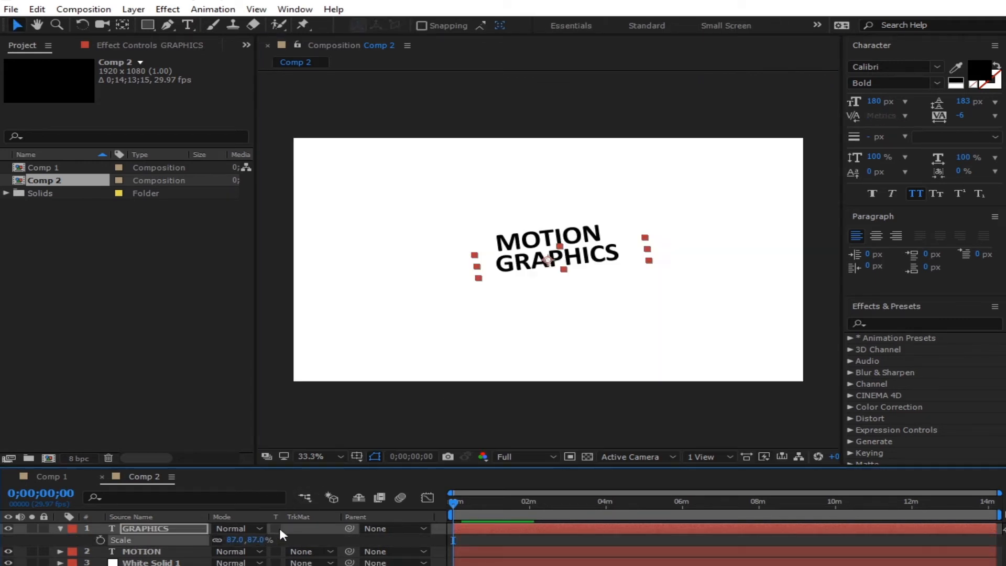
left_click(589, 264)
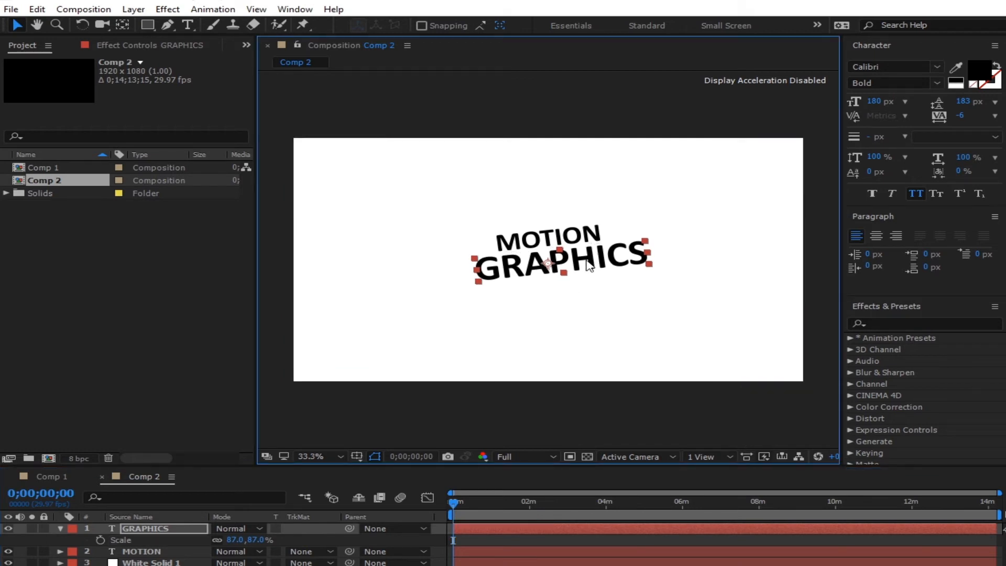
left_click(61, 529)
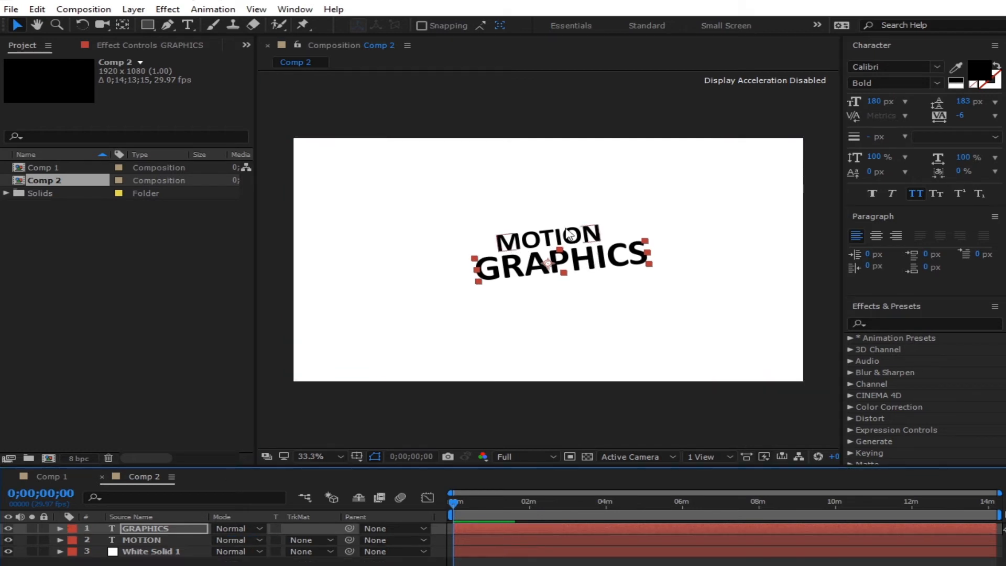
- Make the GRAPHICS text fill red (F10000)
left_click(973, 83)
left_click(526, 277)
left_click_drag(579, 255, 638, 352)
left_click(731, 369)
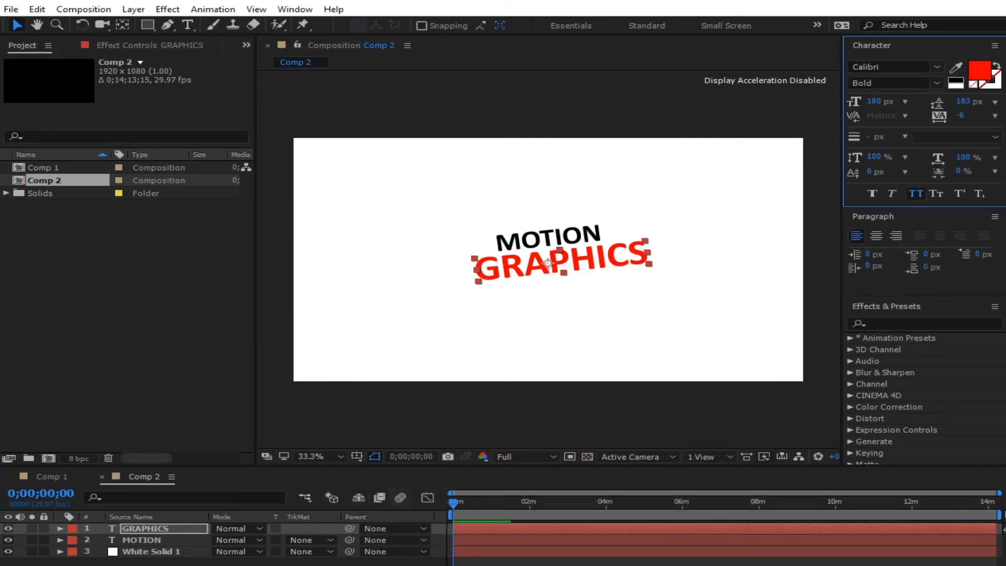
left_click(603, 562)
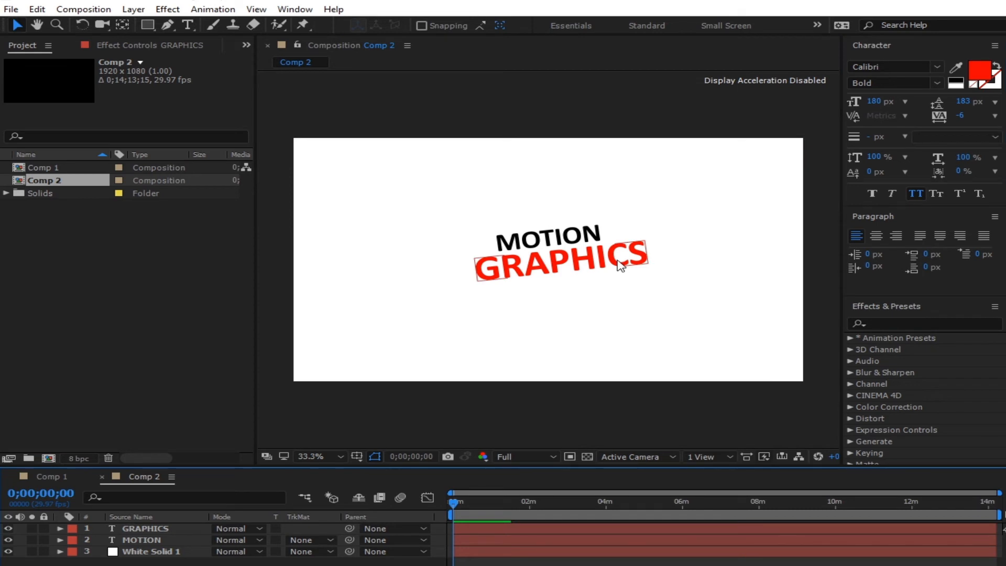
- Check the red GRAPHICS and black MOTION layout in the composition viewer
left_click(557, 244)
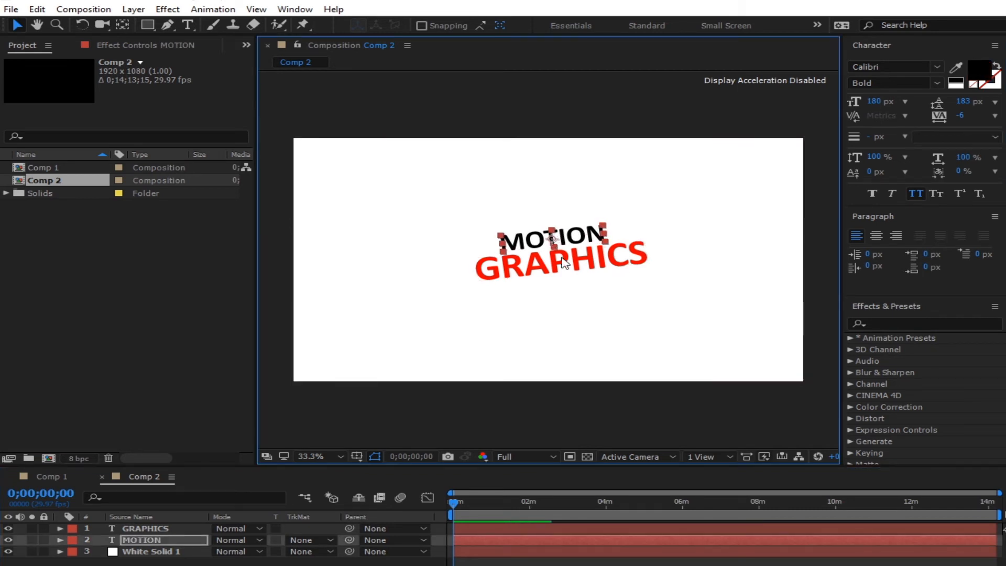
left_click(476, 563)
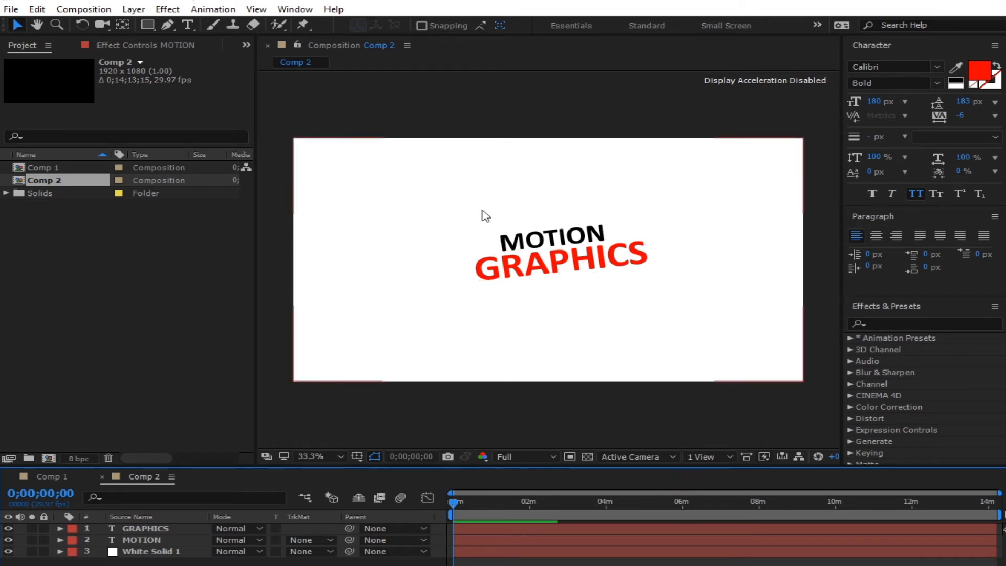
scroll(561, 228, "down", 1)
scroll(562, 235, "up", 1)
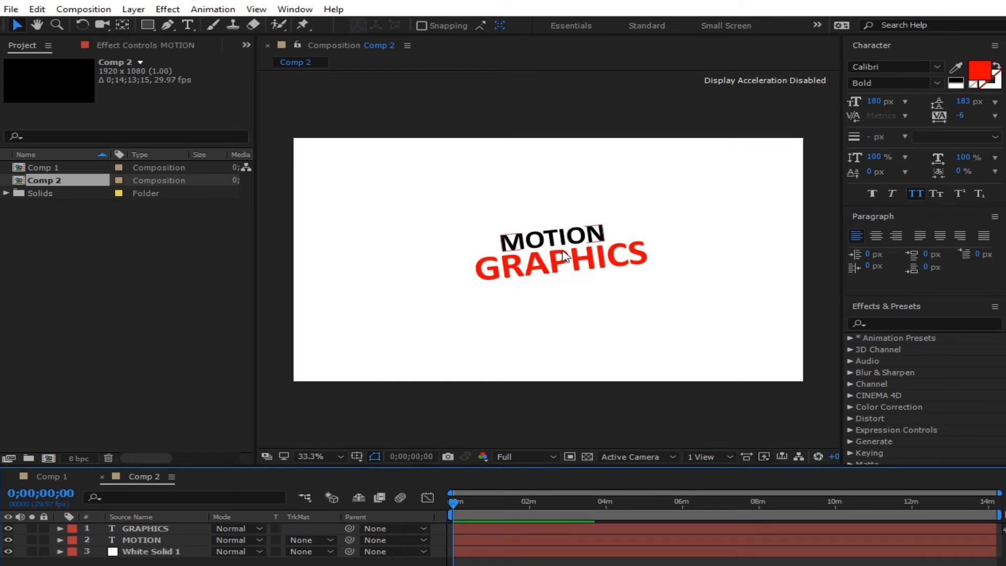
left_click(315, 458)
- Fit the comp larger in the viewer, shorten the work area to about two minutes and trim Comp 2 to it
left_click(387, 233)
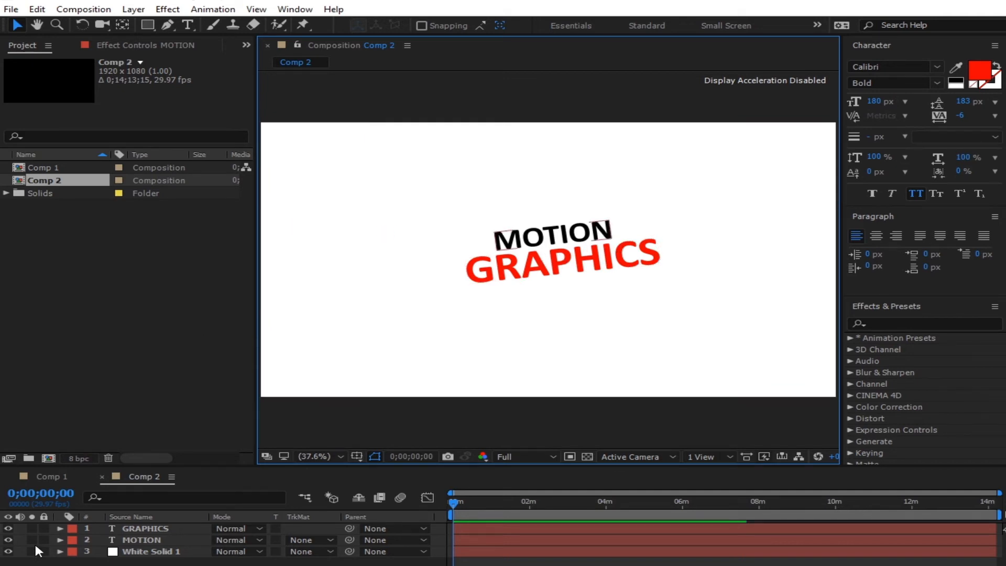
left_click_drag(1000, 494, 530, 514)
right_click(501, 515)
left_click(557, 559)
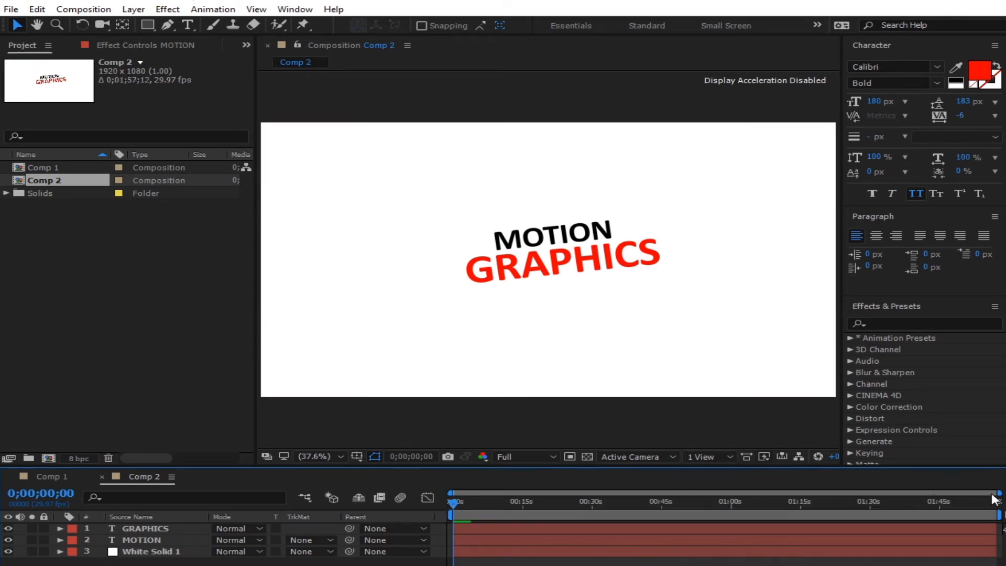
- Add a Tracking animator to MOTION at about one second and tighten its letter spacing slightly
left_click_drag(1000, 491, 516, 512)
left_click(526, 502)
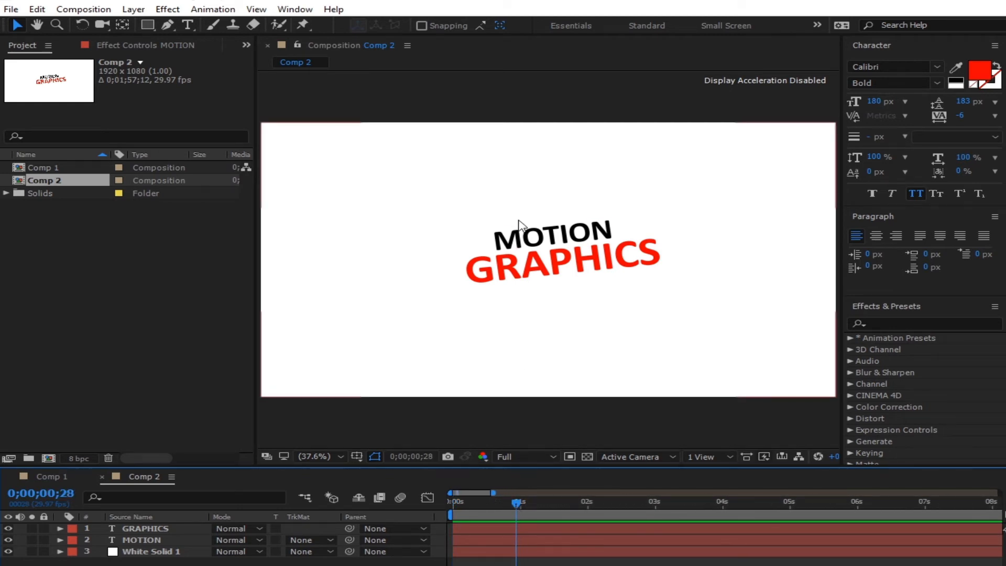
left_click(566, 242)
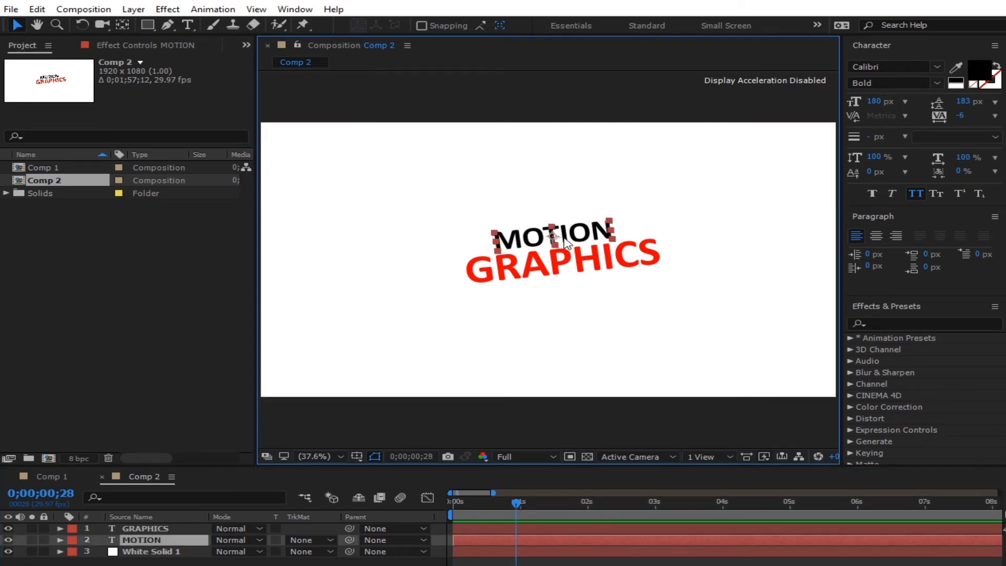
left_click(60, 541)
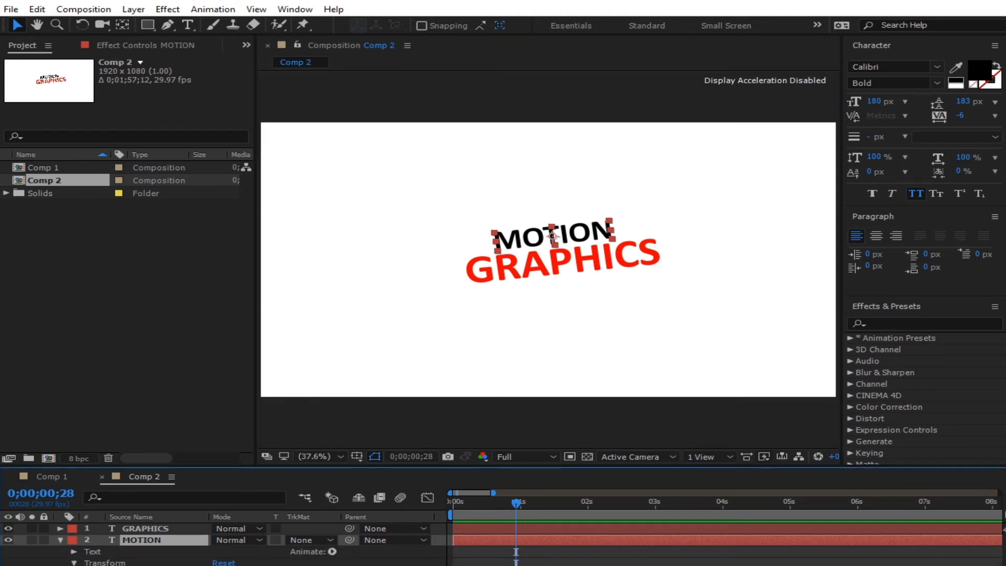
left_click(74, 551)
left_click(331, 552)
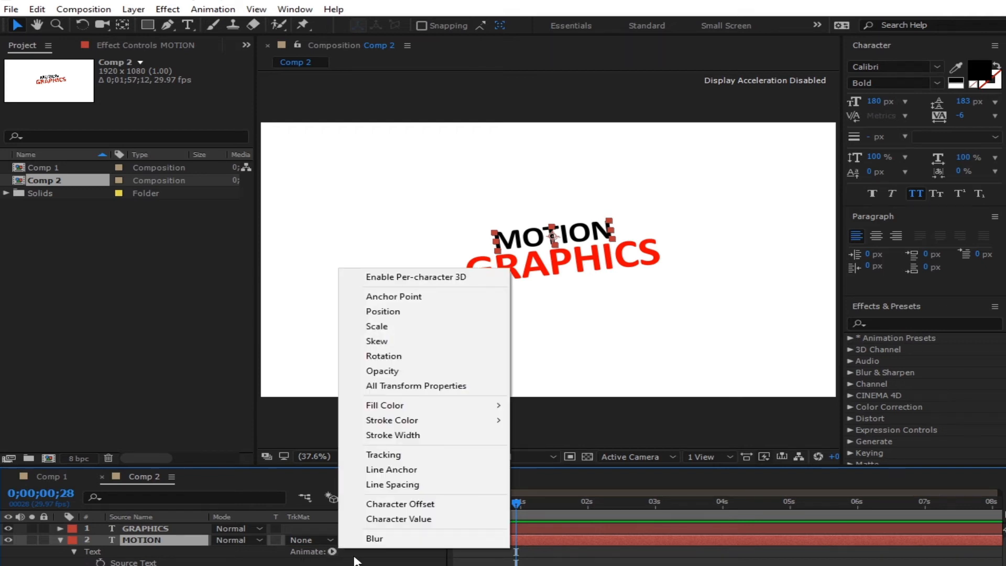
left_click(402, 456)
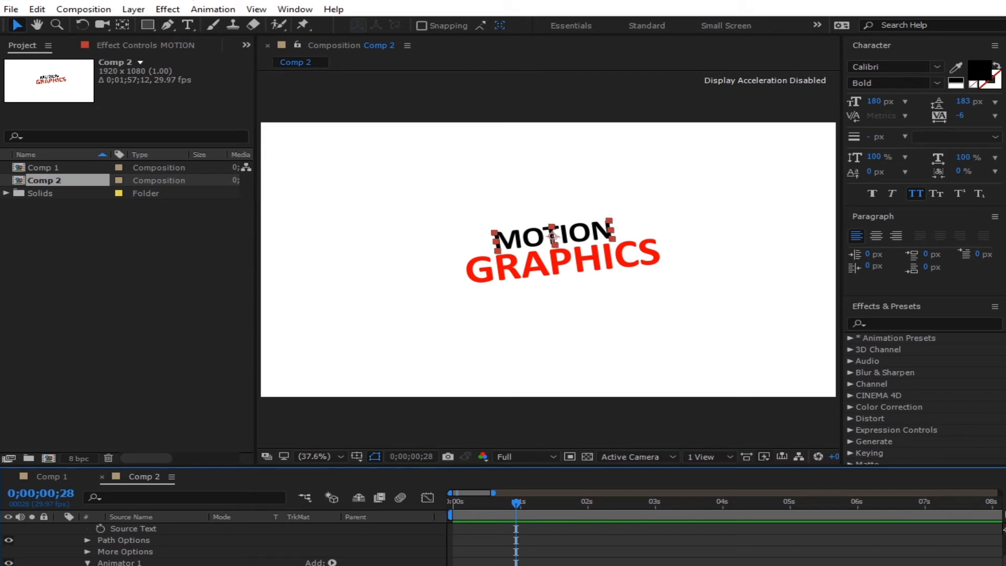
mouse_move(220, 565)
left_mouse_down()
mouse_move(294, 565)
mouse_move(218, 565)
left_mouse_up()
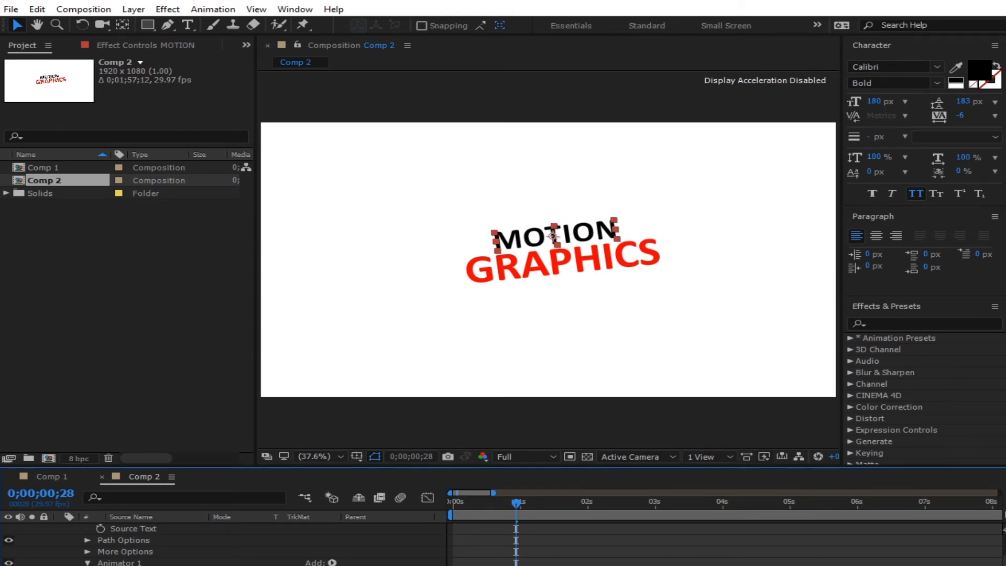
left_click_drag(218, 565, 215, 565)
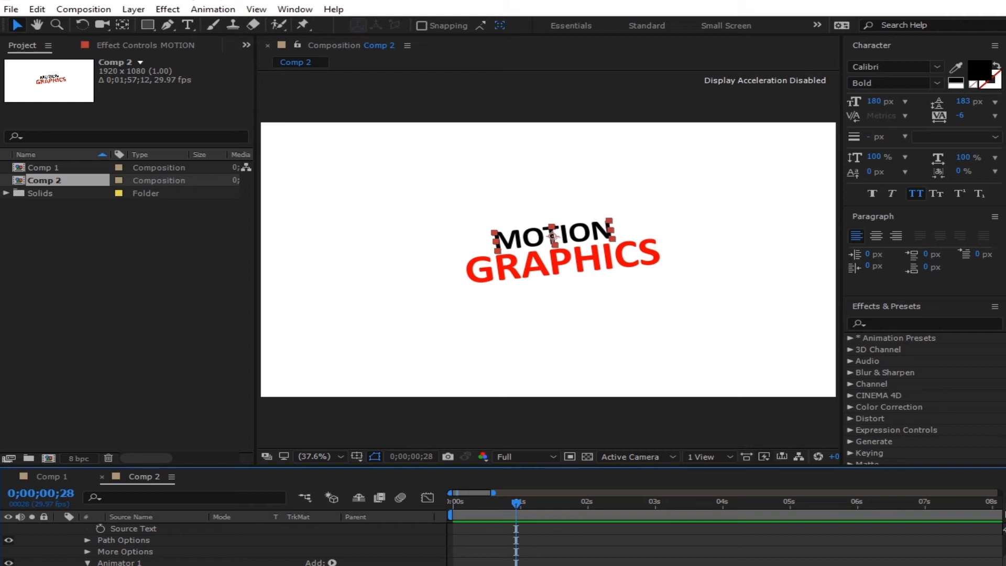
- Add a Position property to MOTION's Animator 1
scroll(360, 564, "up", 1)
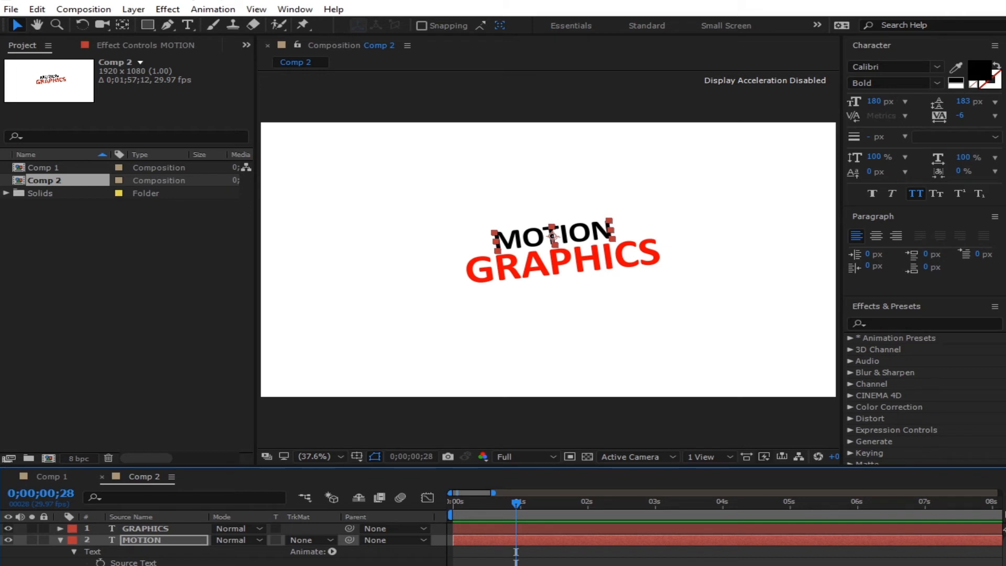
left_click(332, 551)
left_click(332, 551)
left_click(332, 551)
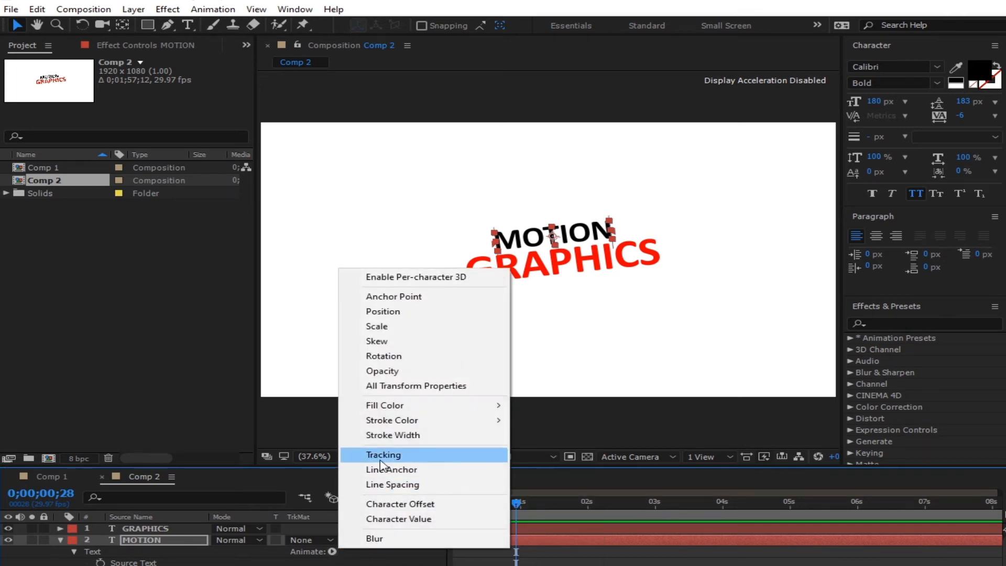
left_click(422, 311)
scroll(409, 544, "down", 1)
scroll(266, 555, "down", 1)
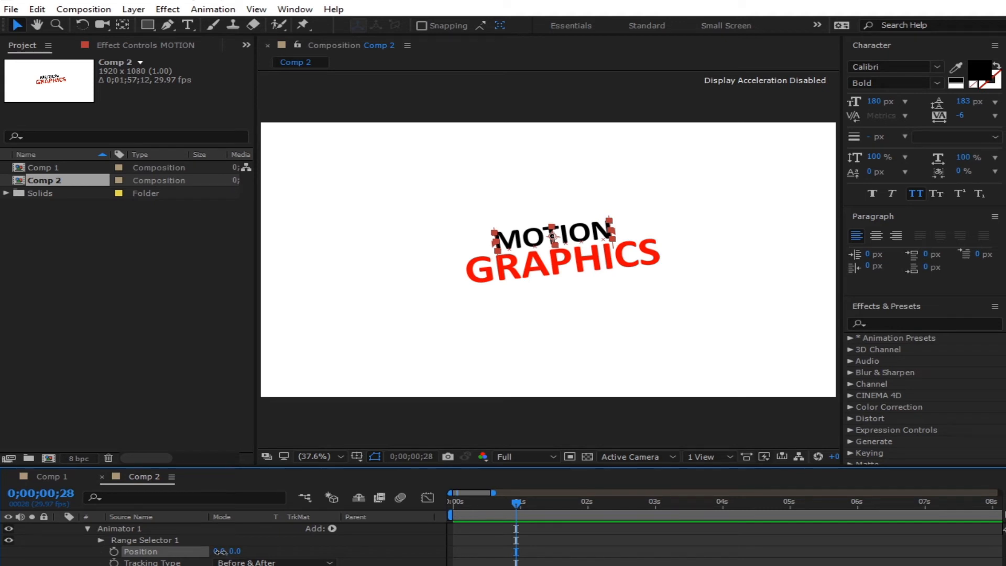
- Test-shift MOTION's animator Position, revert it to 0,0, and drag Range Selector End to about 10%
left_click_drag(220, 551, 392, 523)
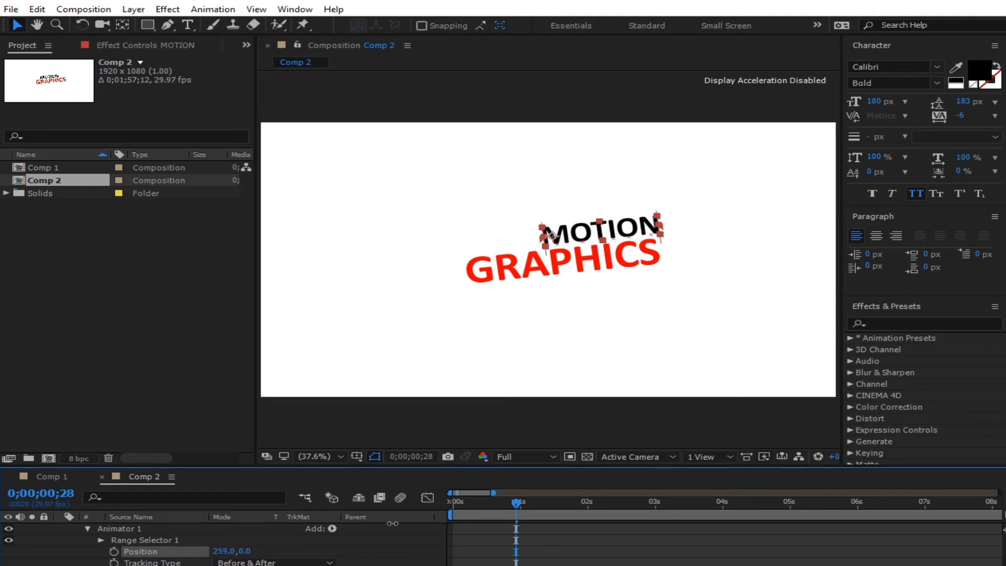
key("ctrl+z")
left_click_drag(234, 552, 511, 520)
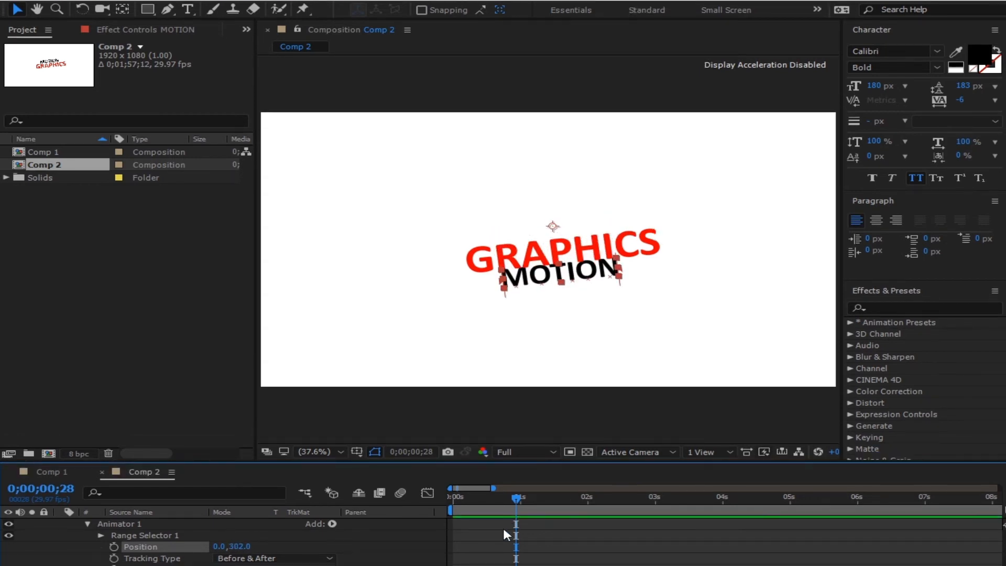
key("ctrl+z")
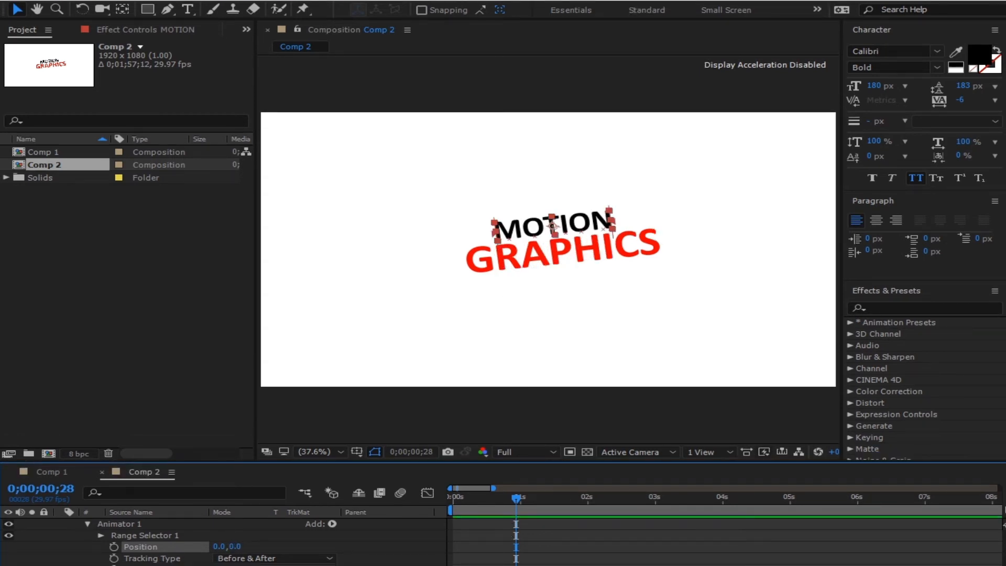
scroll(210, 540, "up", 2)
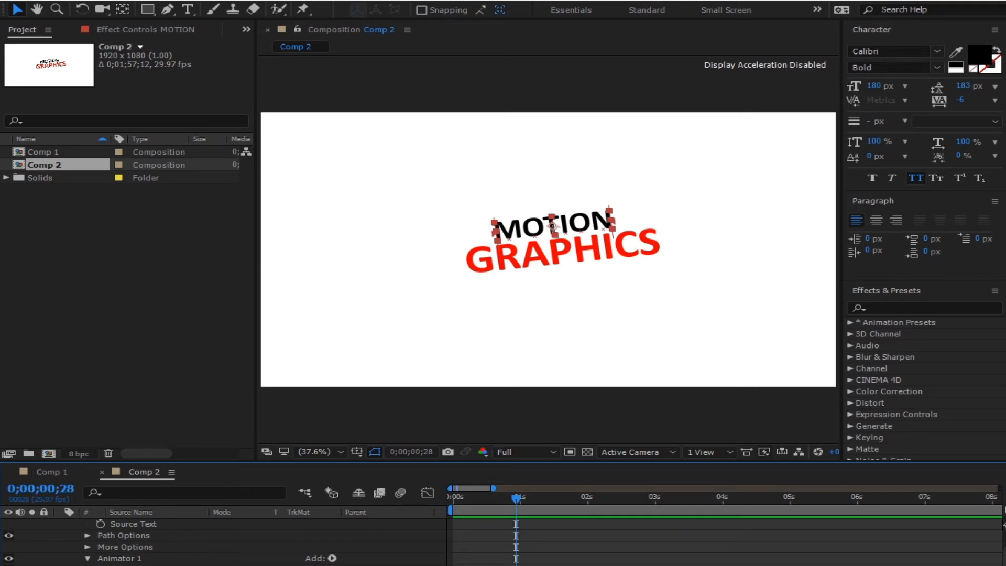
left_click_drag(612, 220, 522, 230)
- Scrub Animator 1's Position Y down so the affected letter M drops below GRAPHICS
scroll(225, 541, "down", 1)
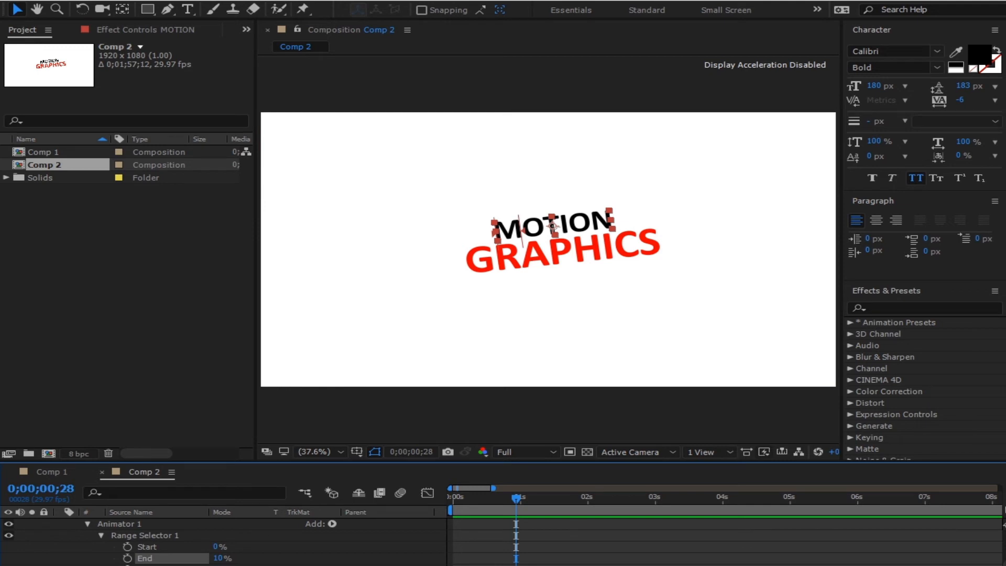
left_click_drag(236, 565, 894, 562)
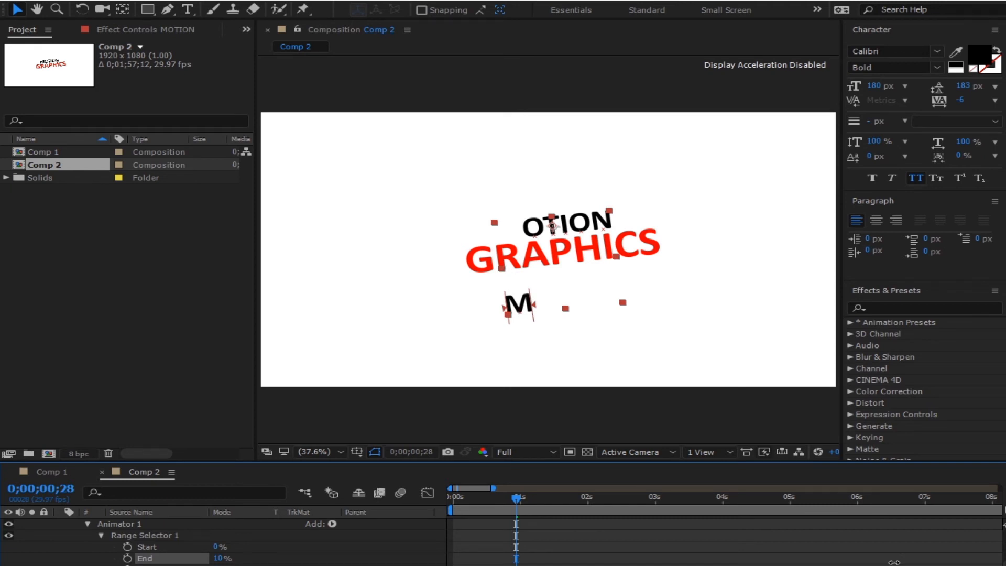
left_click_drag(894, 562, 893, 563)
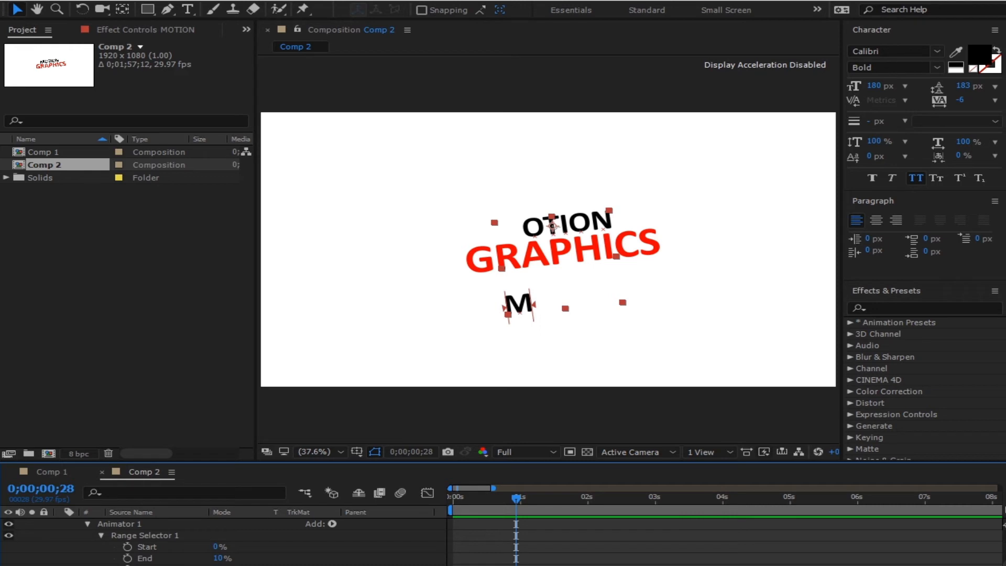
- Adjust the range Offset and End, finishing with End at 100% so all of MOTION drops
left_click_drag(218, 565, 273, 565)
left_click_drag(219, 560, 275, 561)
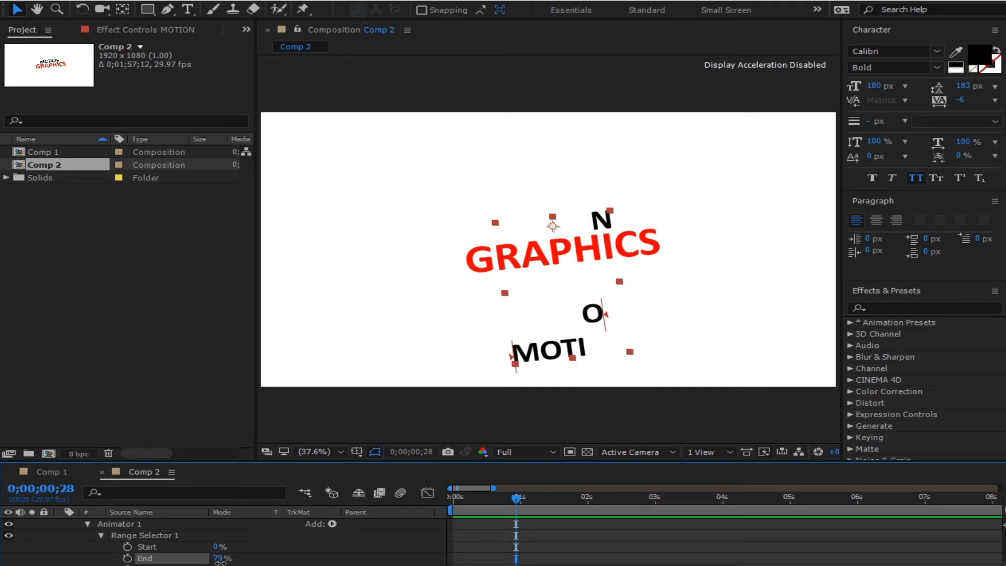
mouse_move(220, 562)
left_mouse_down()
mouse_move(184, 562)
mouse_move(225, 565)
left_mouse_up()
key("ctrl+z")
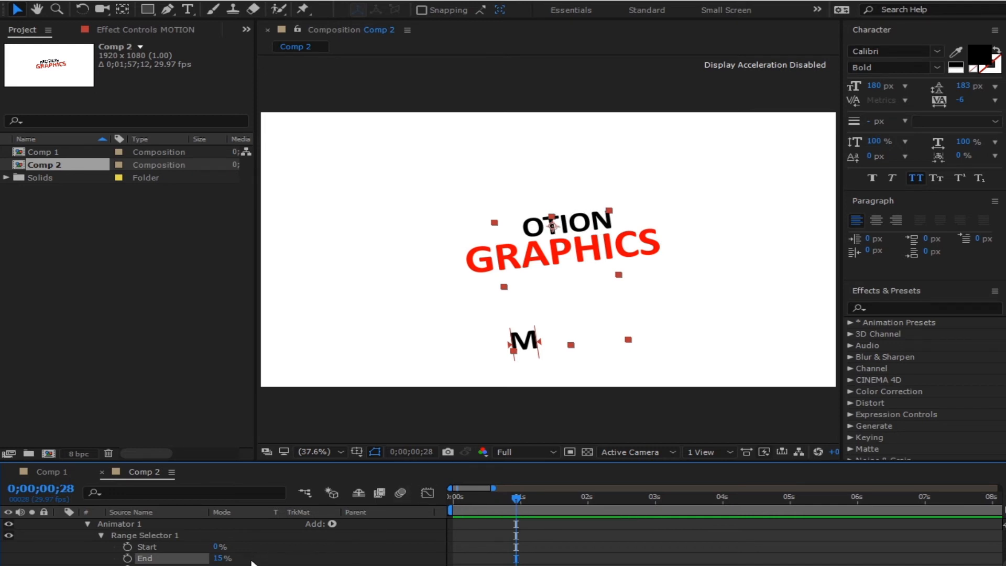
left_click_drag(217, 559, 284, 551)
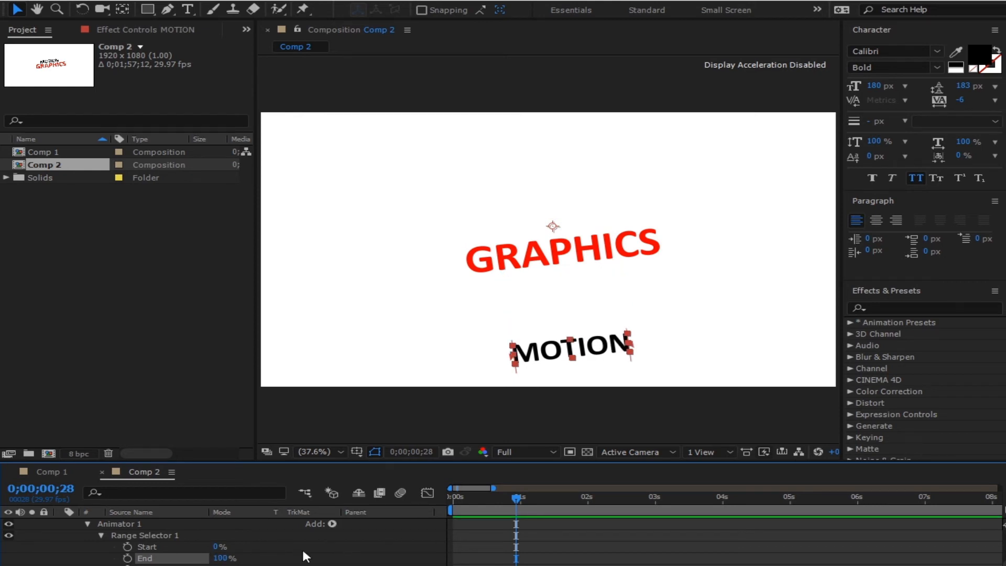
- Keyframe Range Selector End at 100% at 0 s and 0% later, then apply Easy Ease
left_click(127, 559)
left_click_drag(515, 496, 507, 497)
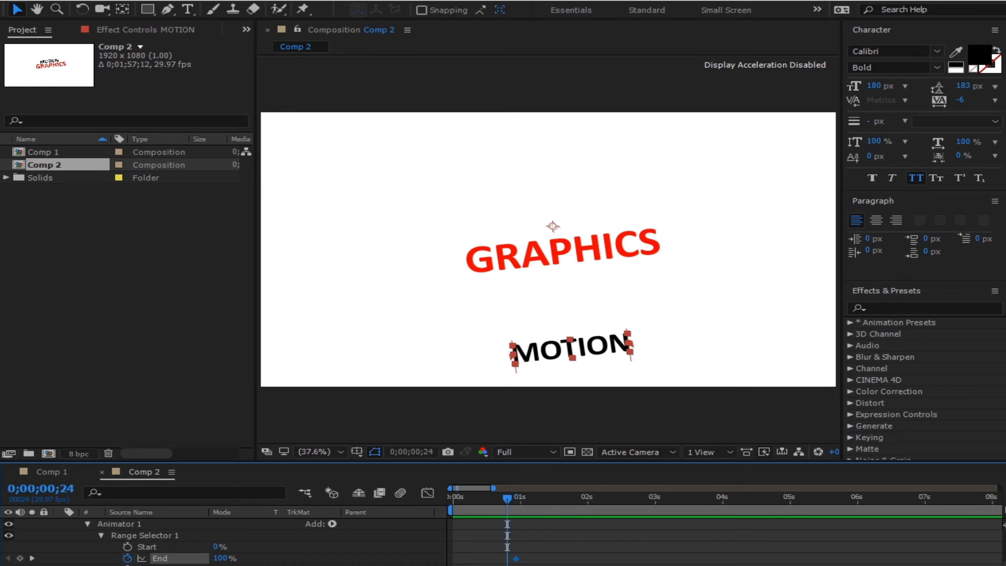
left_click_drag(516, 559, 453, 559)
left_click(518, 502)
left_click_drag(515, 499, 524, 497)
left_click_drag(218, 560, 157, 560)
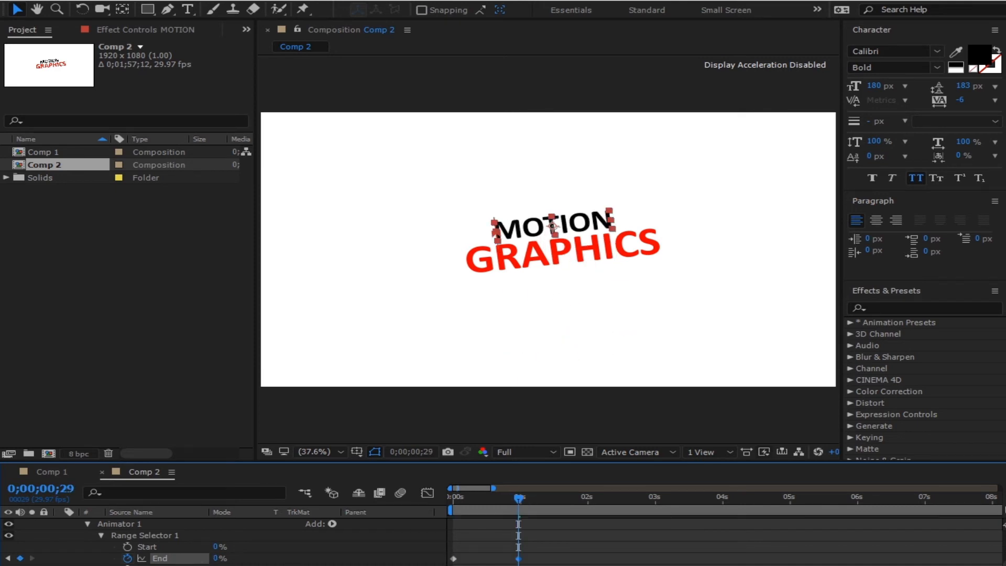
left_click_drag(519, 559, 399, 565)
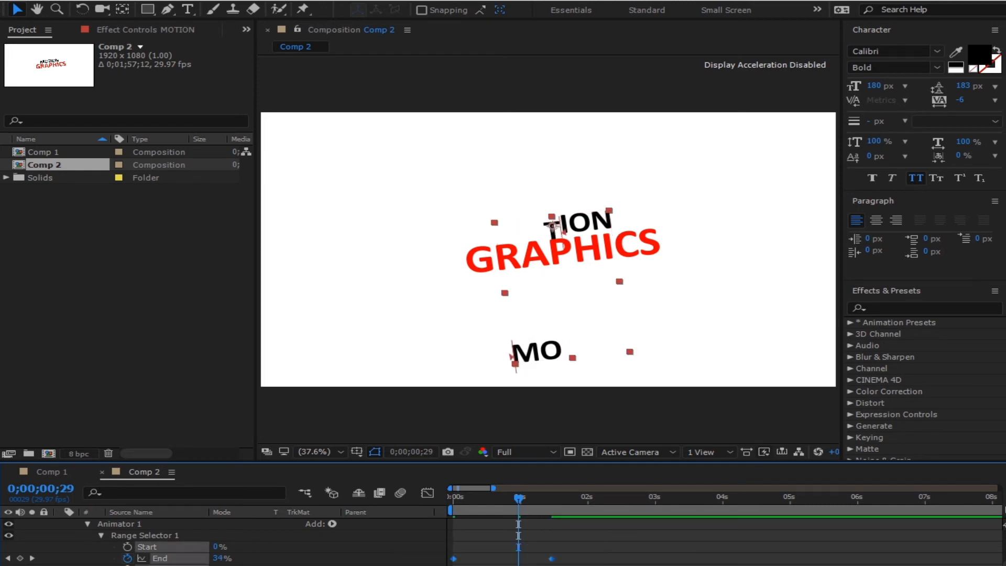
key("F9")
- Increase the End keyframes' ease influence on the speed curve in the Graph Editor
left_click(427, 494)
left_click_drag(585, 542, 435, 526)
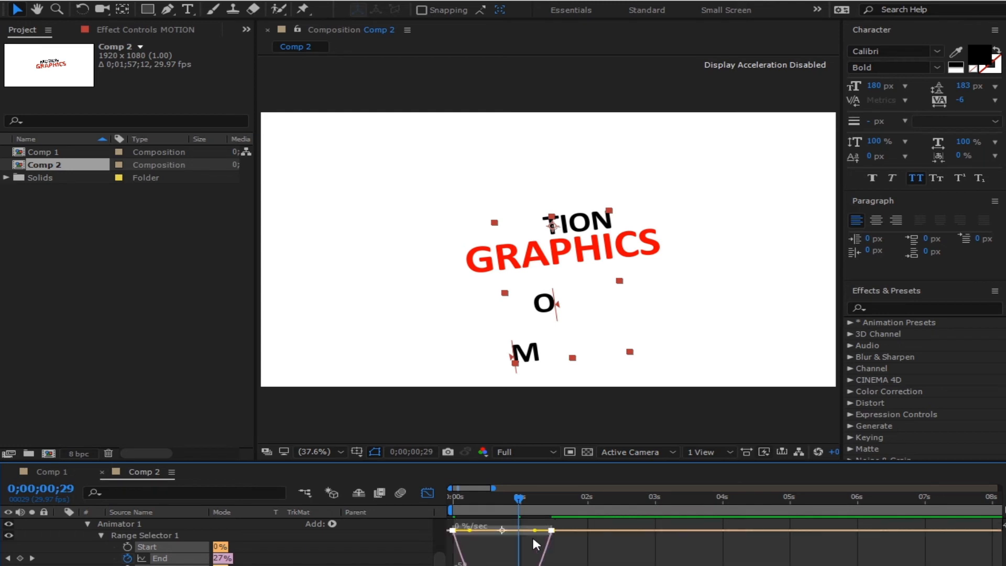
left_click_drag(533, 531, 478, 536)
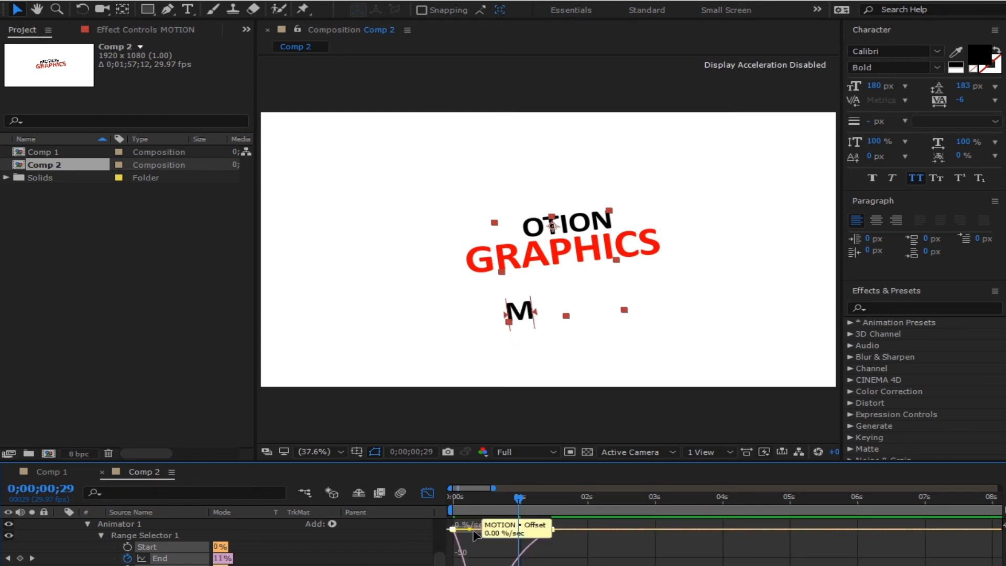
left_click_drag(473, 531, 483, 530)
left_click(428, 493)
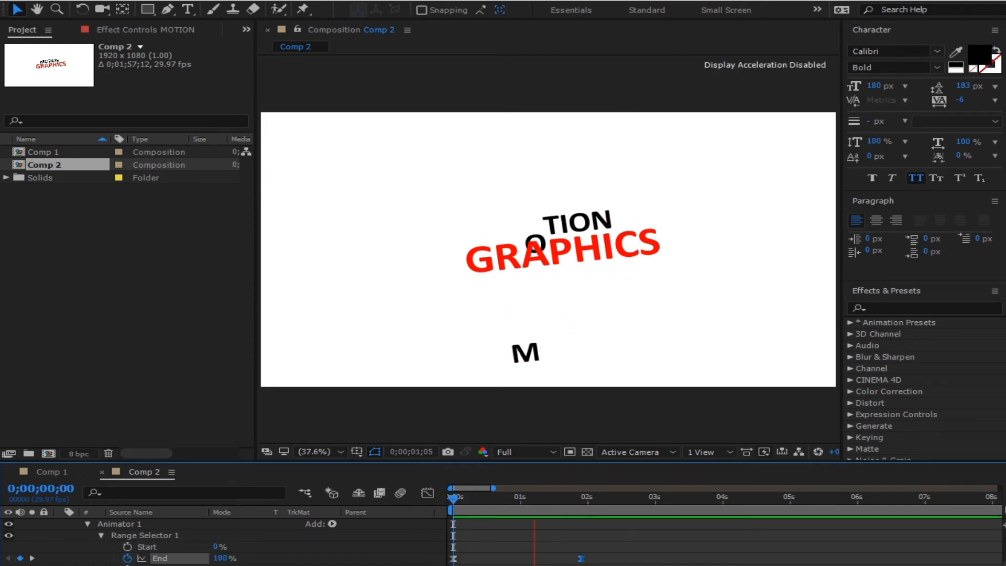
- Move the final End keyframe earlier and preview the letters' fly-in animation
left_click(584, 501)
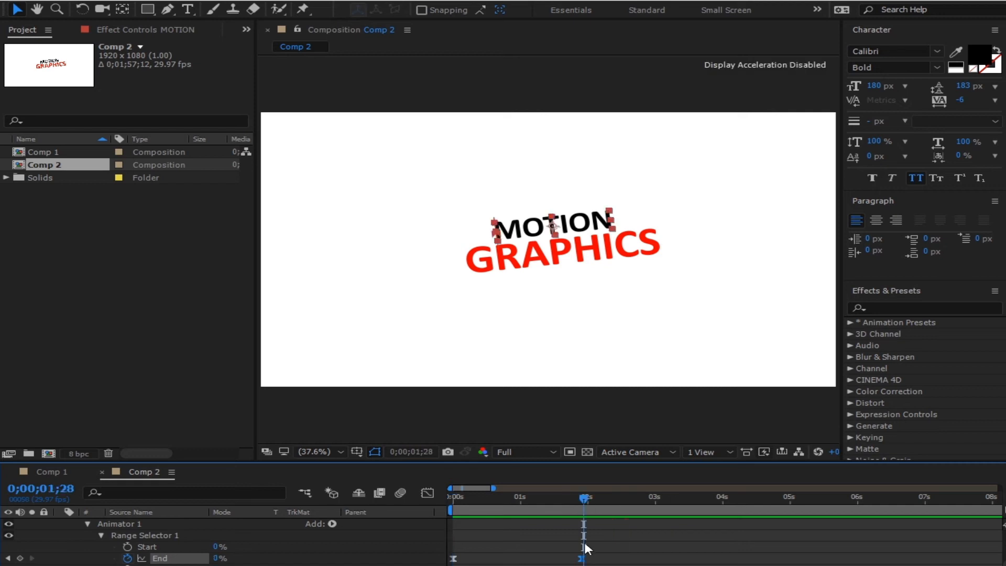
left_click_drag(581, 559, 560, 558)
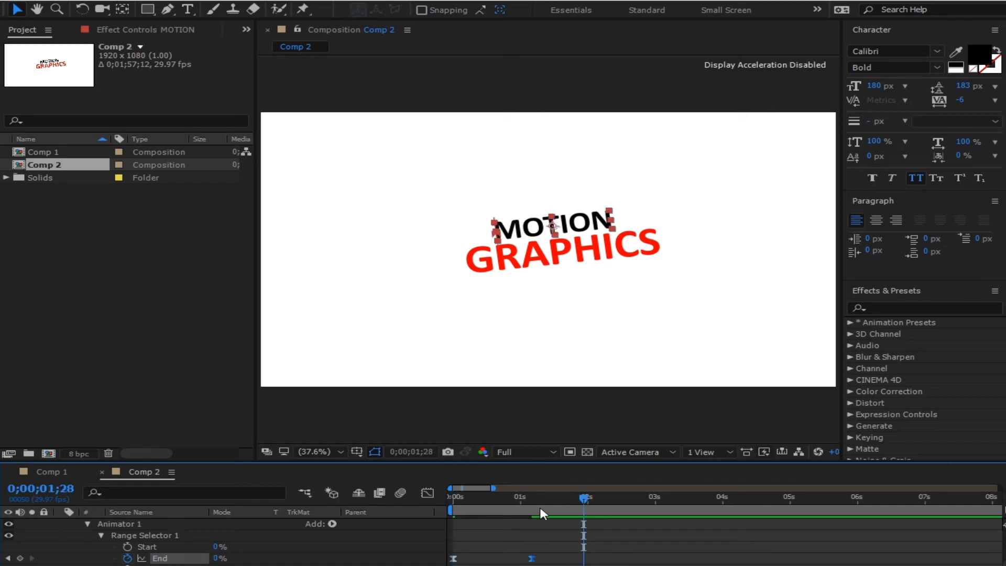
key("Home")
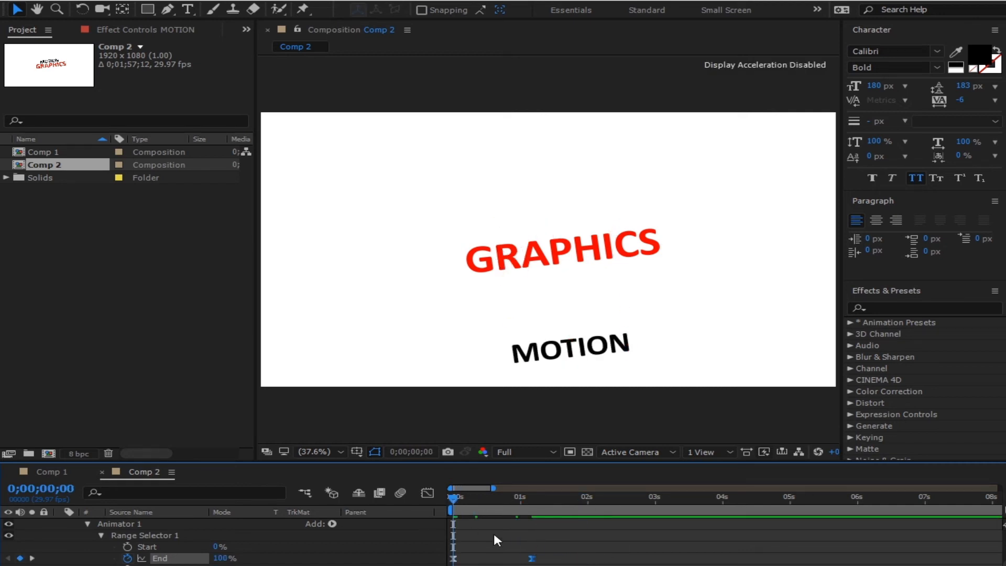
key("space")
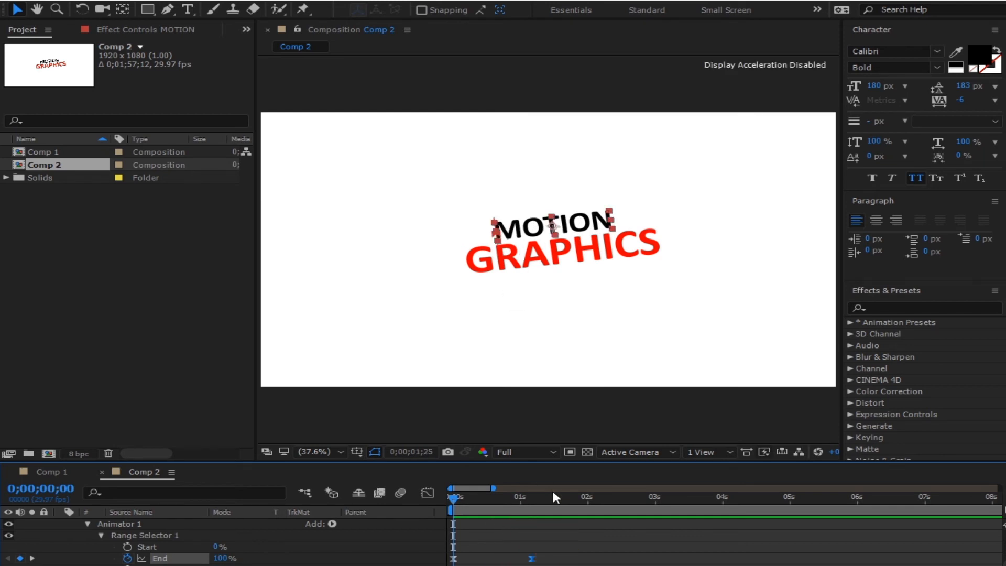
left_click(488, 500)
key("space")
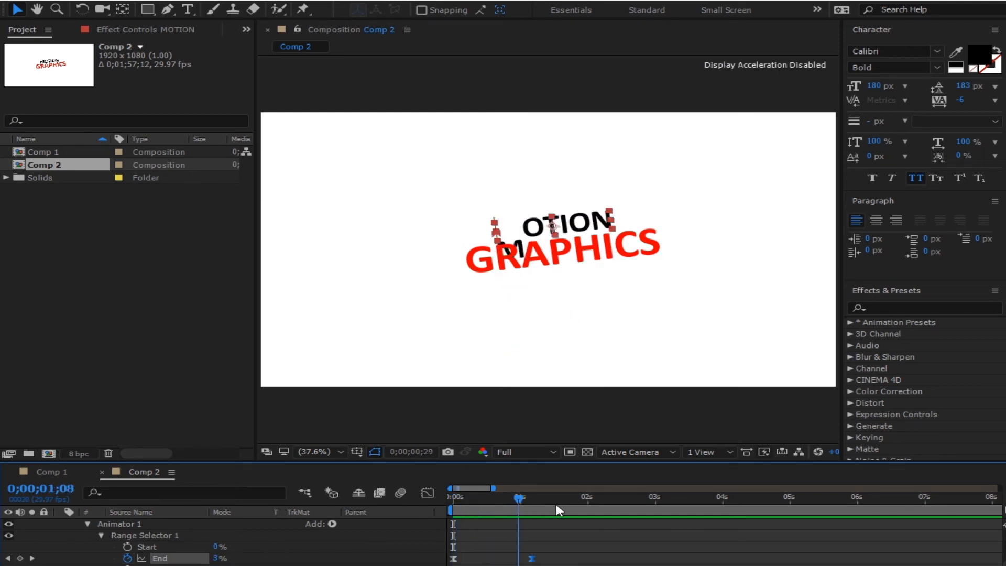
left_click_drag(529, 506, 486, 563)
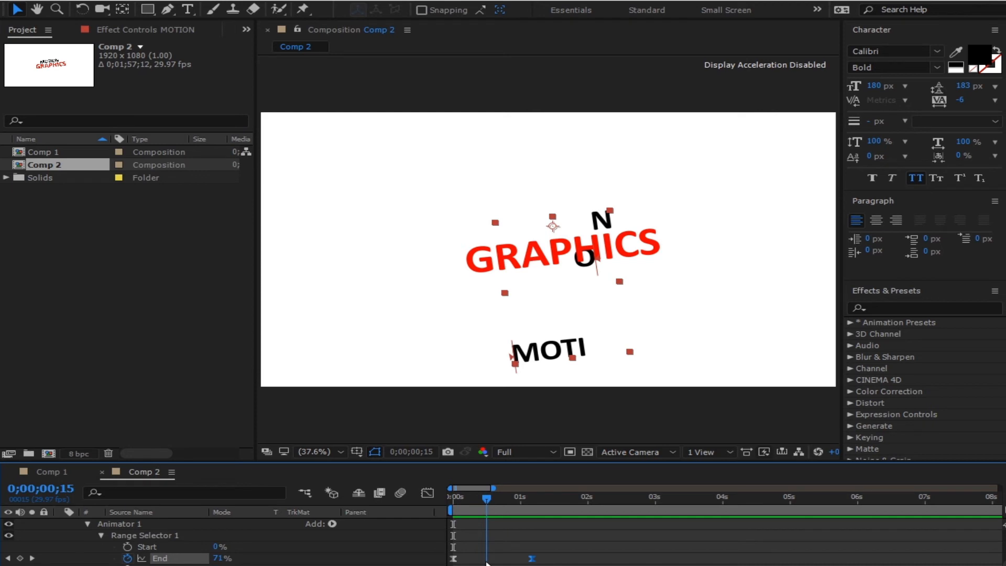
left_click_drag(486, 564, 453, 565)
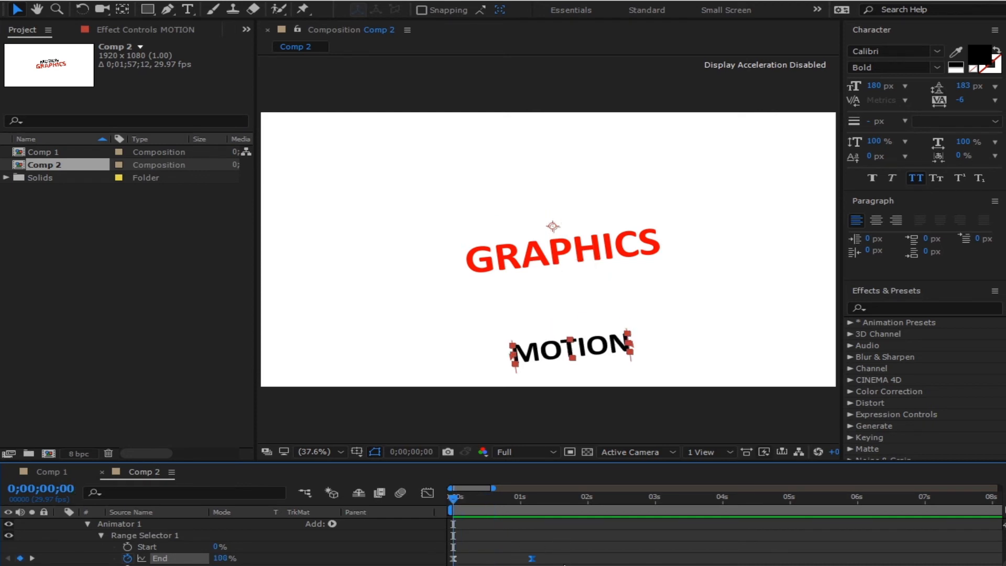
- Delete both End keyframes, leaving End at 100%, and test-scrub Start
left_click(560, 556)
left_click_drag(561, 553, 397, 565)
key("Delete")
mouse_move(215, 546)
left_mouse_down()
mouse_move(328, 545)
mouse_move(210, 548)
left_mouse_up()
- Keyframe Start from 0% at 0 s to 100% at about 0;00;01;11, extending the work area for preview
left_click(128, 547)
left_click_drag(527, 512, 545, 501)
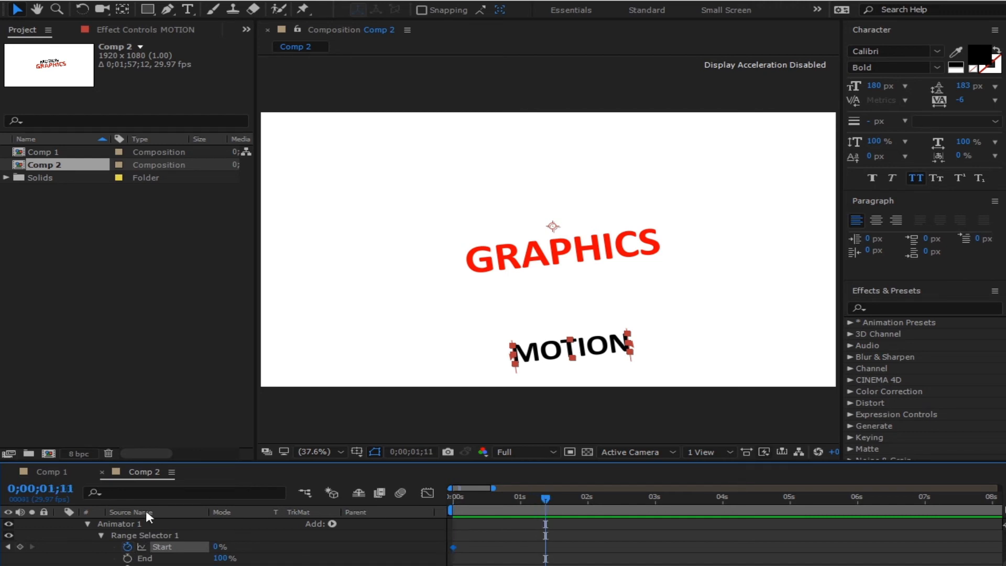
left_click_drag(216, 547, 294, 532)
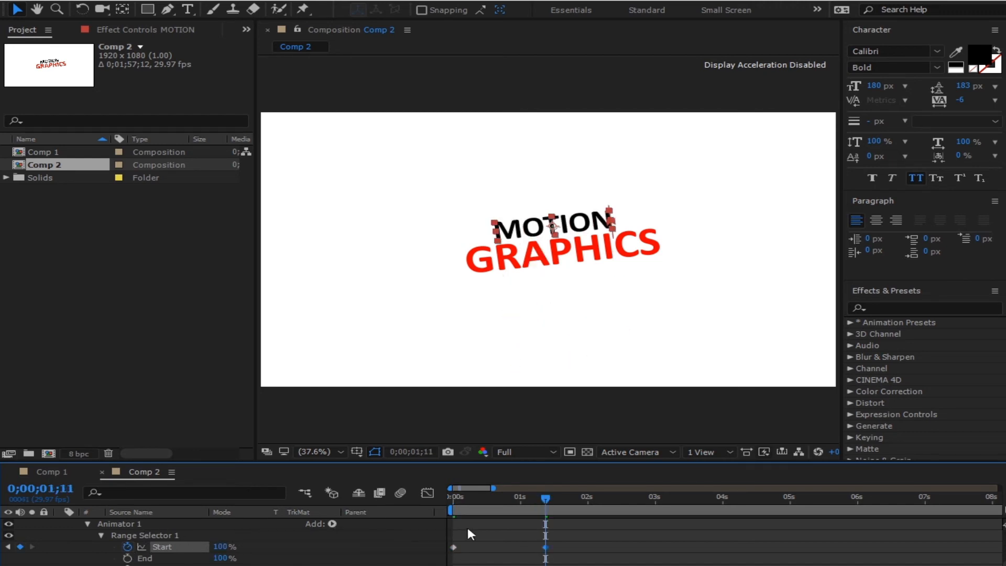
left_click_drag(601, 534, 414, 565)
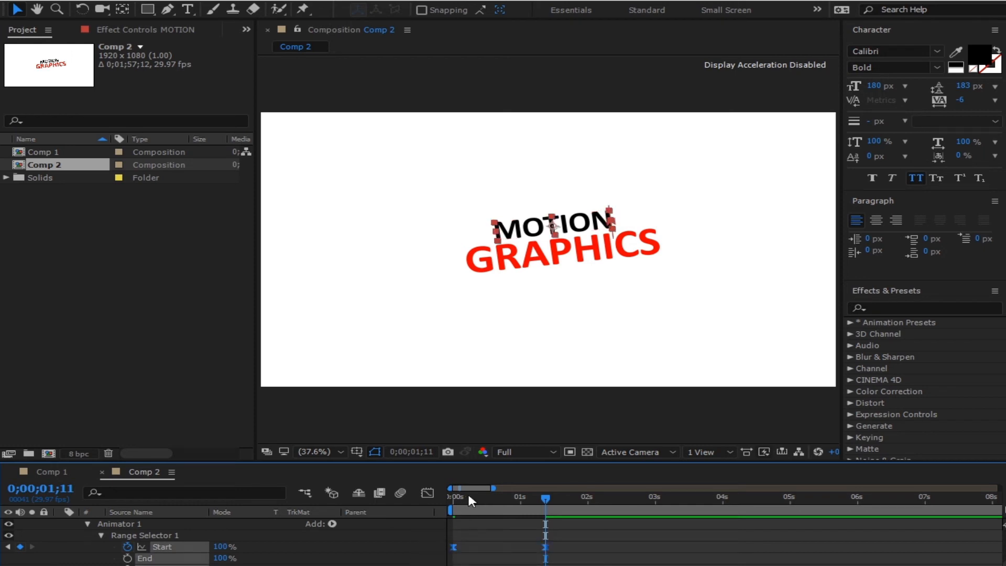
left_click_drag(467, 492, 431, 510)
left_click(686, 549)
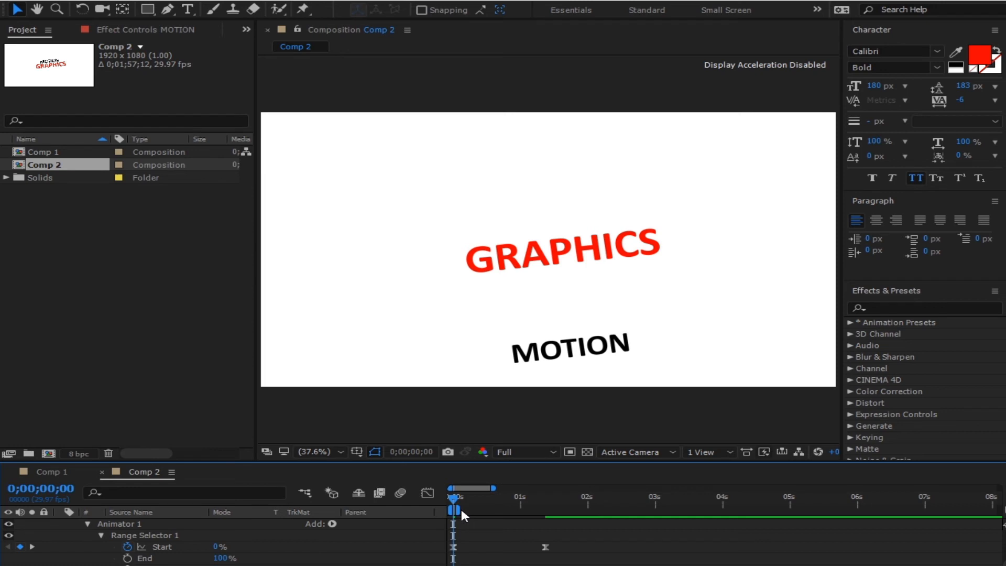
left_click_drag(465, 514, 614, 511)
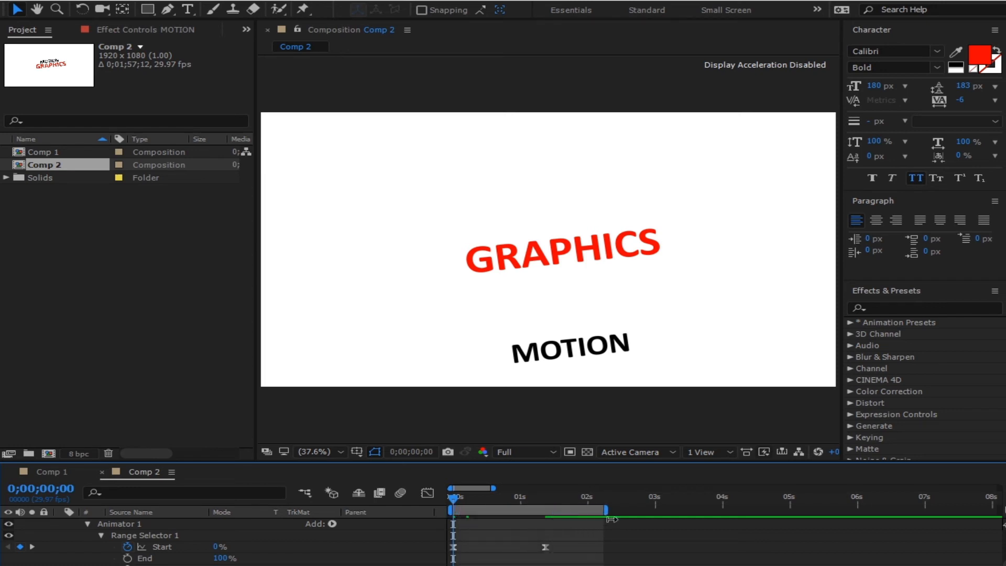
key("space")
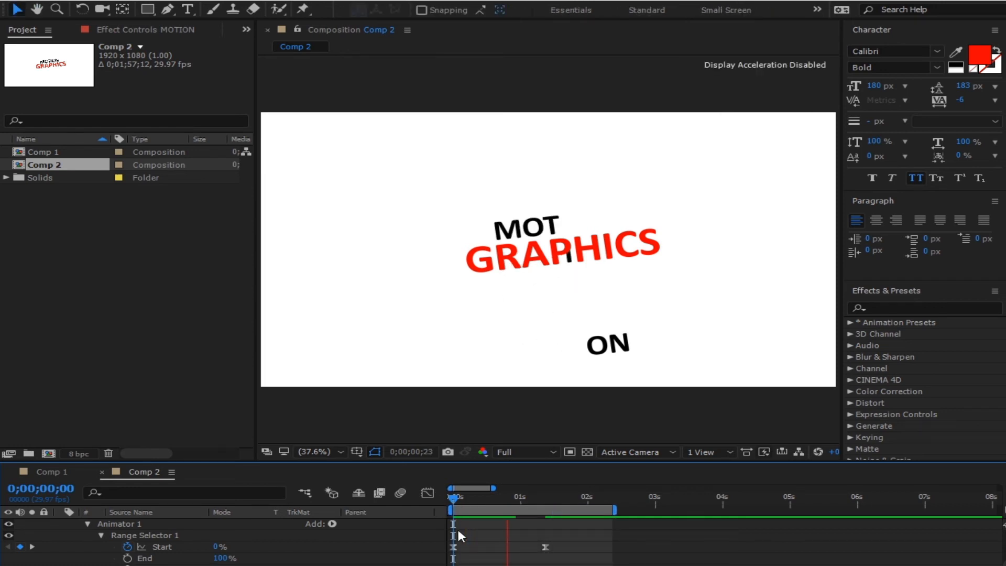
left_click(565, 506)
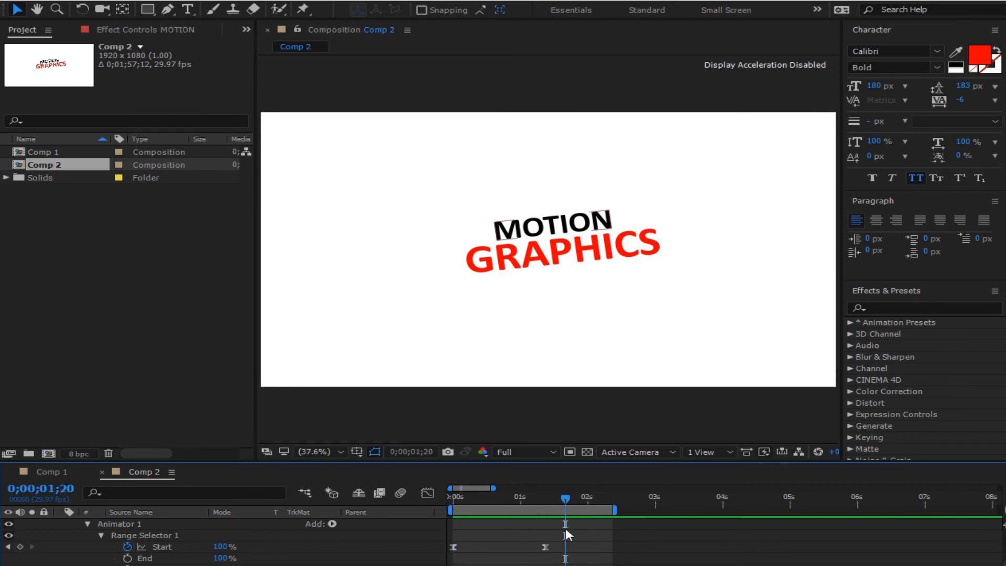
- Steepen the Start keyframes' speed curve in the Graph Editor and preview the eased rise
left_click_drag(566, 530, 442, 565)
left_click(428, 492)
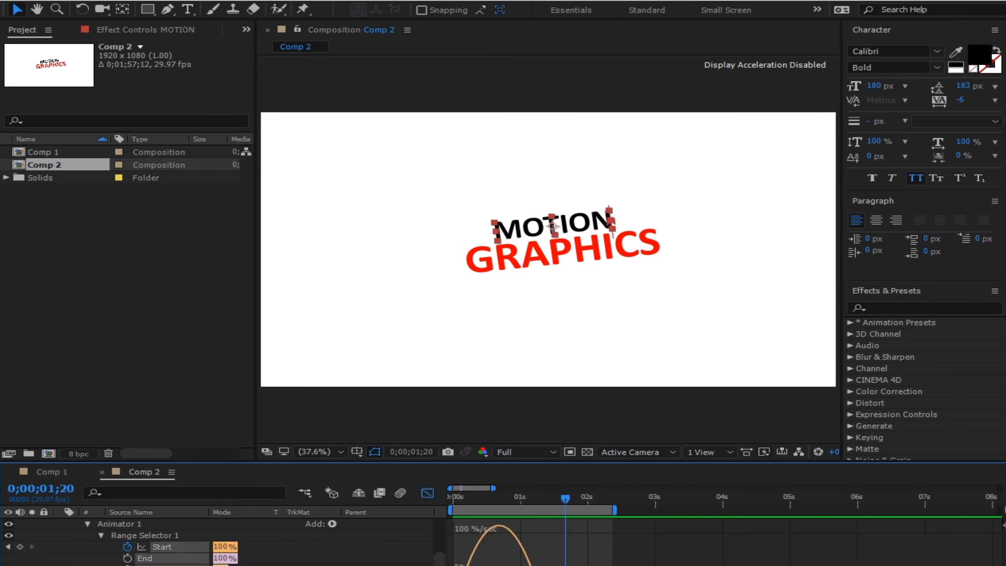
left_click_drag(514, 565, 461, 565)
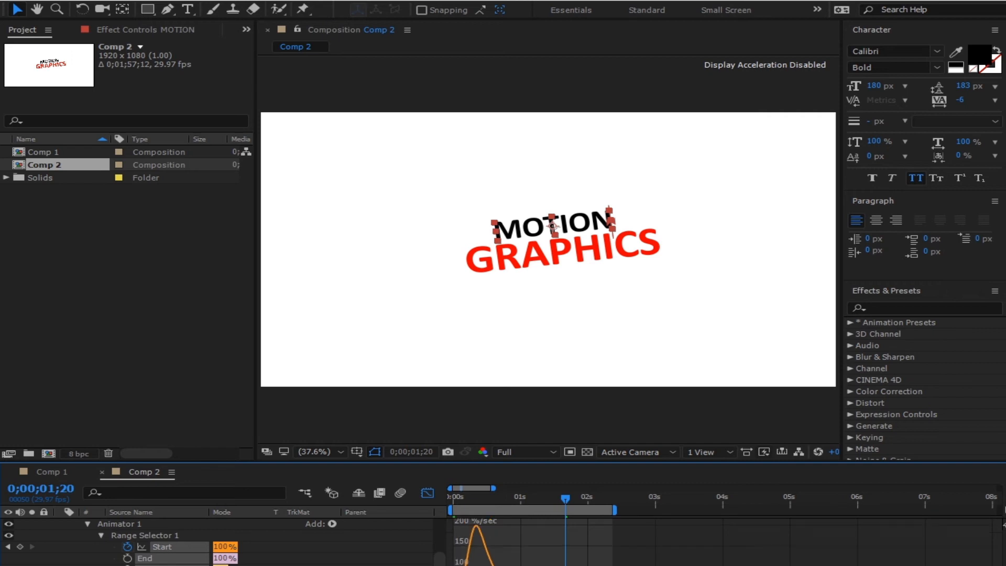
left_click(421, 491)
key("Home")
key("space")
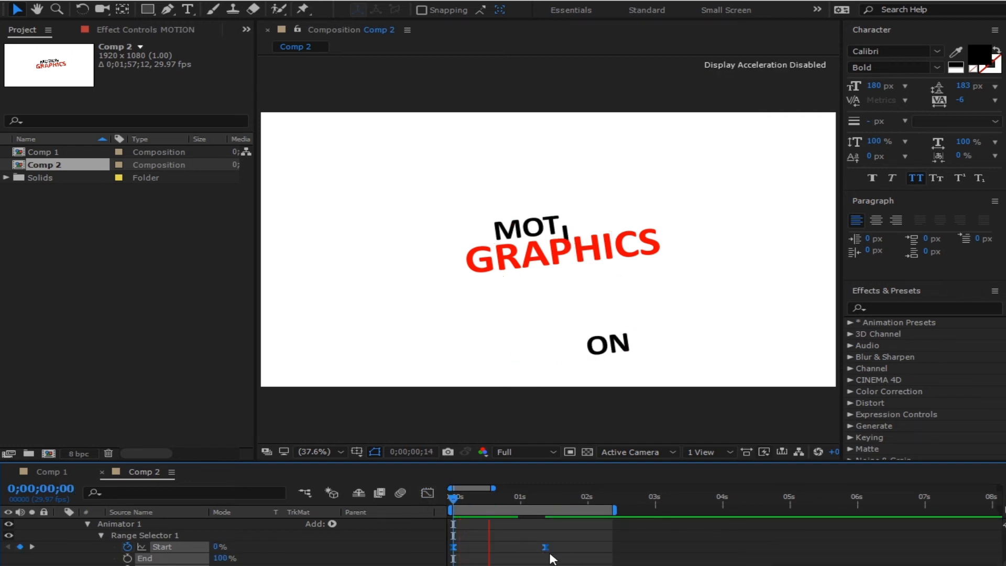
left_click(566, 496)
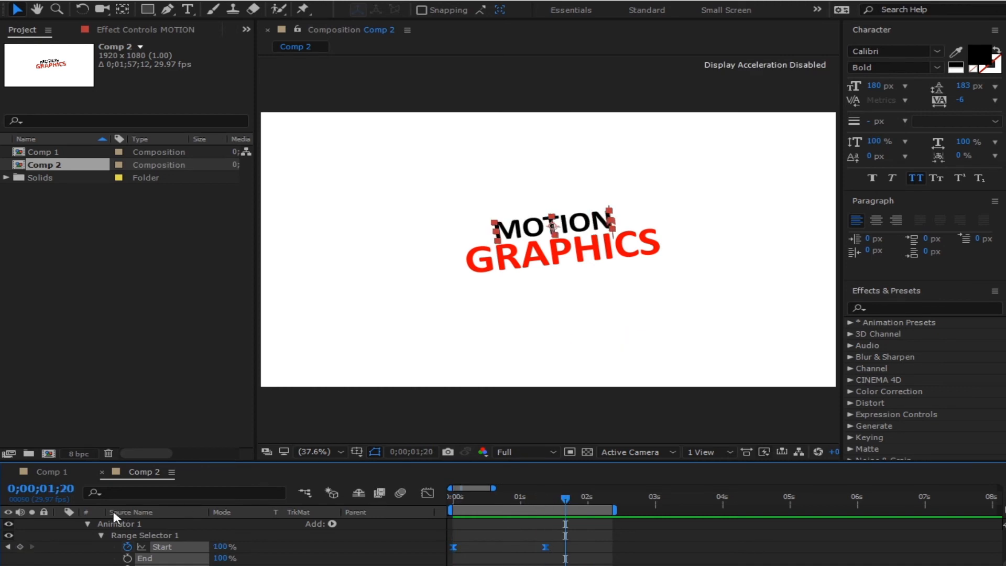
left_click(87, 523)
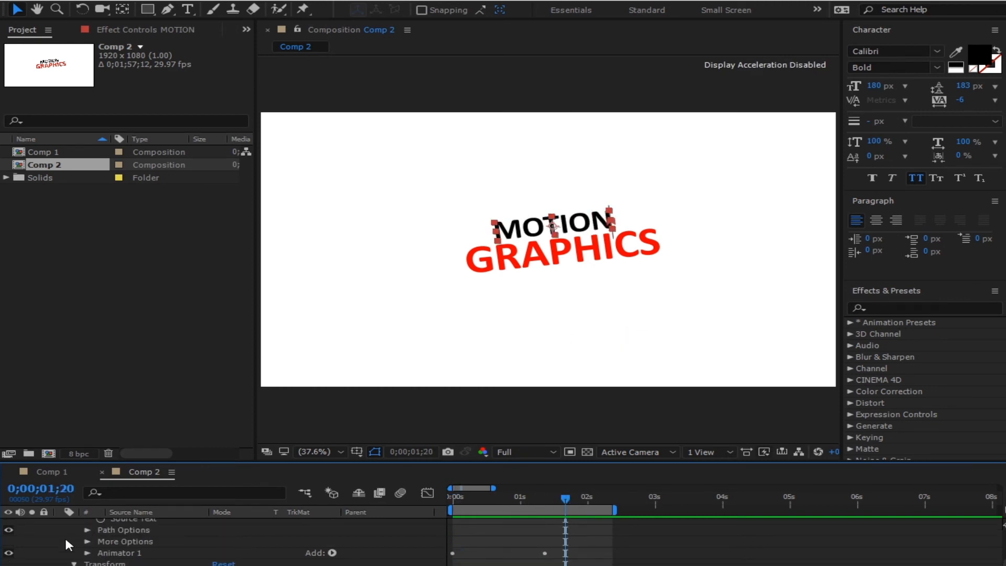
- Draw an orange rectangle over MOTION and move its anchor point to the bottom edge
scroll(94, 560, "up", 3)
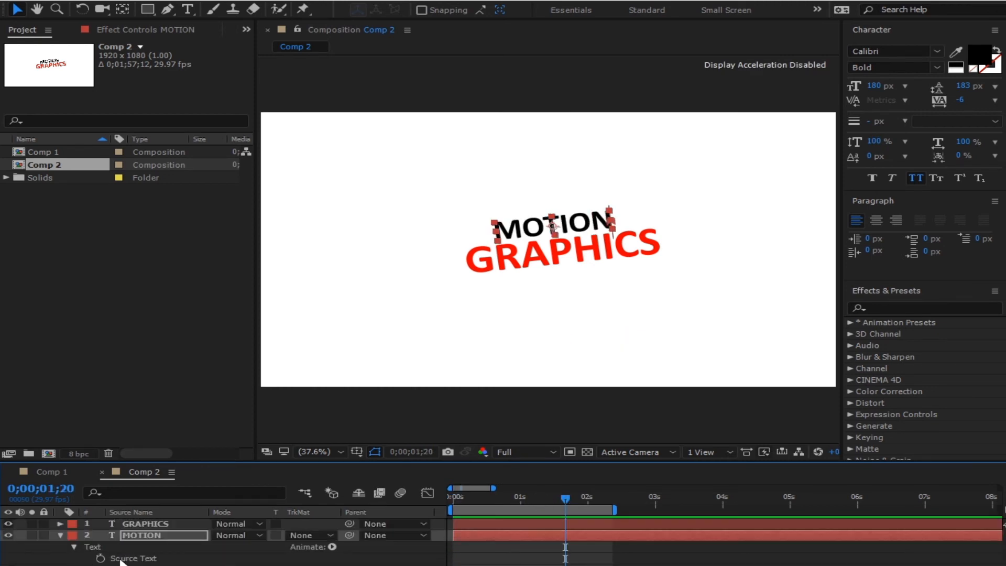
left_click(61, 536)
left_click(263, 558)
left_click(145, 10)
left_click_drag(437, 208, 663, 241)
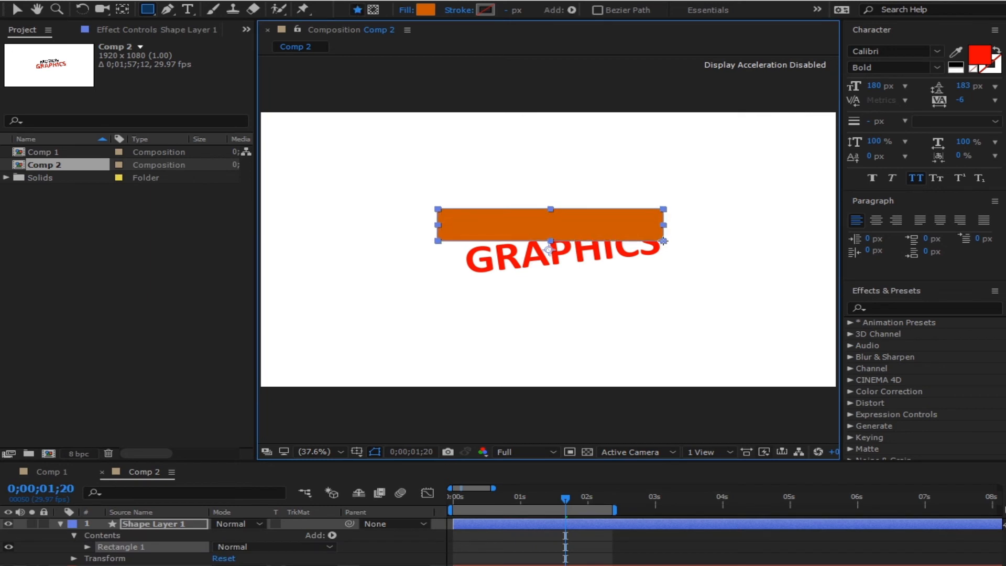
left_click(123, 10)
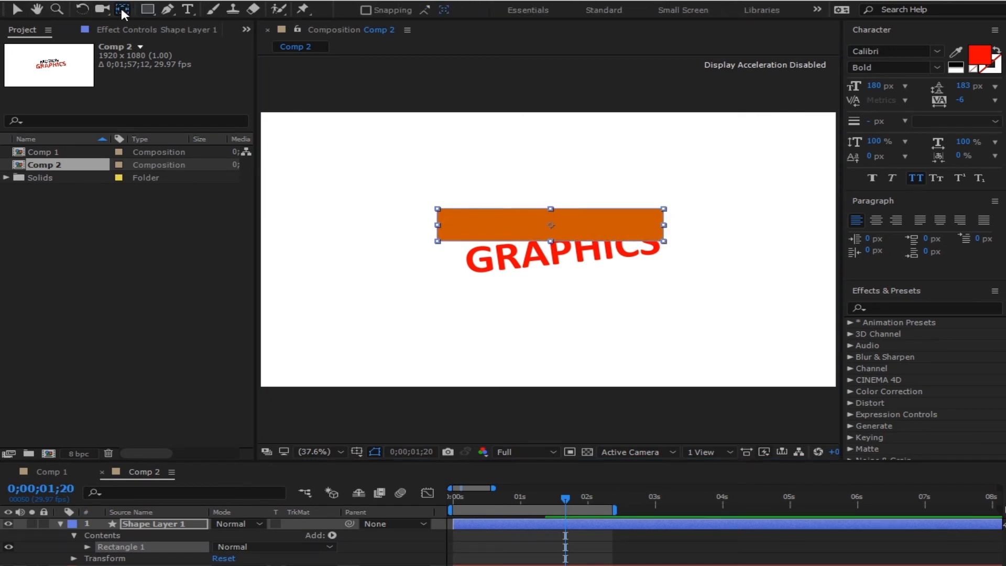
left_click(164, 526)
left_click_drag(549, 250, 551, 232)
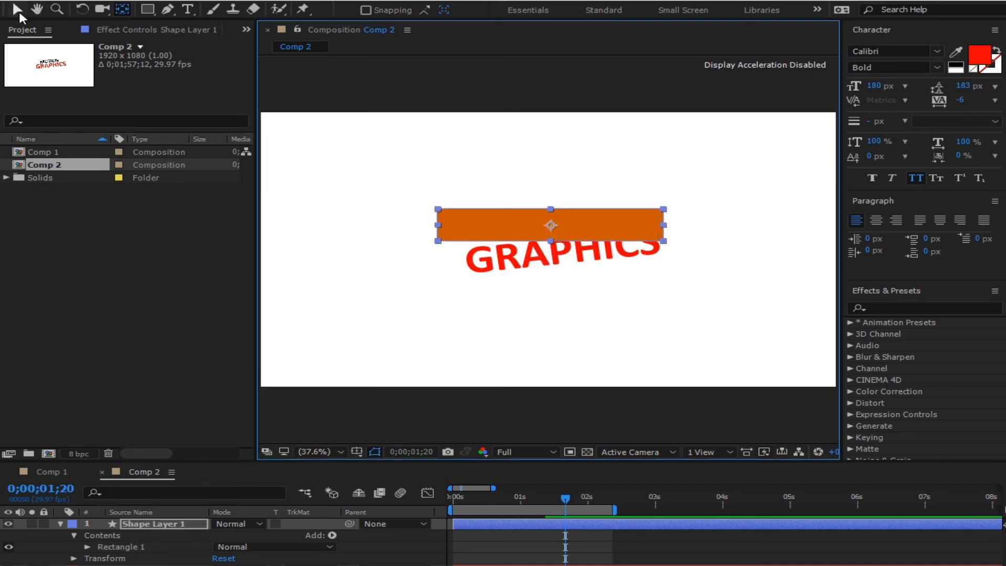
- Rotate the rectangle to -7° and settle its position over MOTION
left_click(19, 14)
key("r")
mouse_move(240, 536)
left_mouse_down()
mouse_move(220, 536)
mouse_move(230, 535)
left_mouse_up()
left_click(238, 547)
left_click(246, 535)
key("Down")
key("Down")
key("Down")
key("Up")
key("Up")
key("Up")
key("Up")
key("Up")
key("Up")
key("Up")
key("Up")
key("Up")
key("Up")
key("Down")
mouse_move(593, 212)
left_mouse_down()
mouse_move(593, 201)
mouse_move(594, 210)
left_mouse_up()
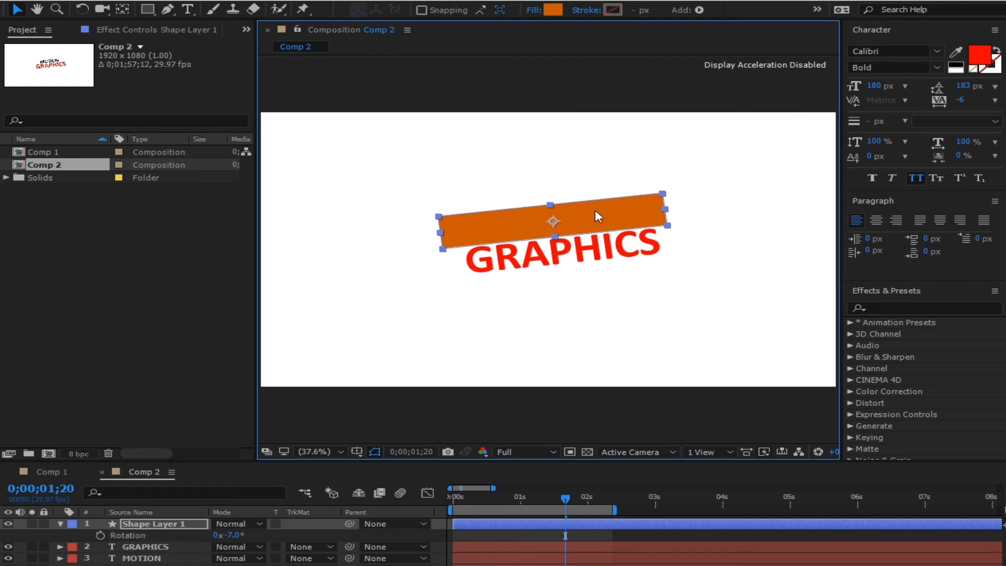
left_click(60, 524)
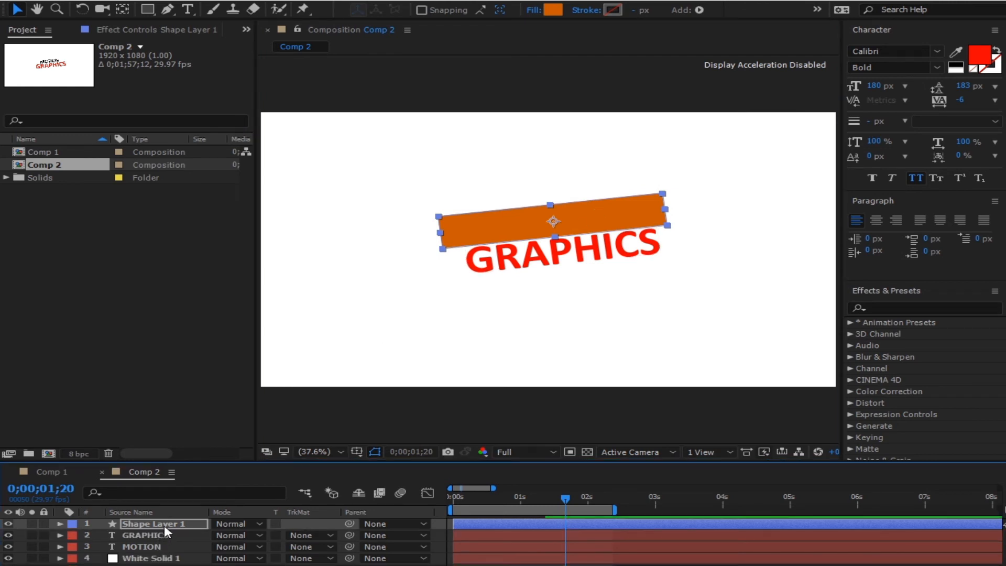
left_click(163, 536)
- Place MOTION under Shape Layer 1, set its TrkMat to Alpha Matte, and preview the reveal
left_click_drag(164, 547, 176, 537)
left_click(310, 536)
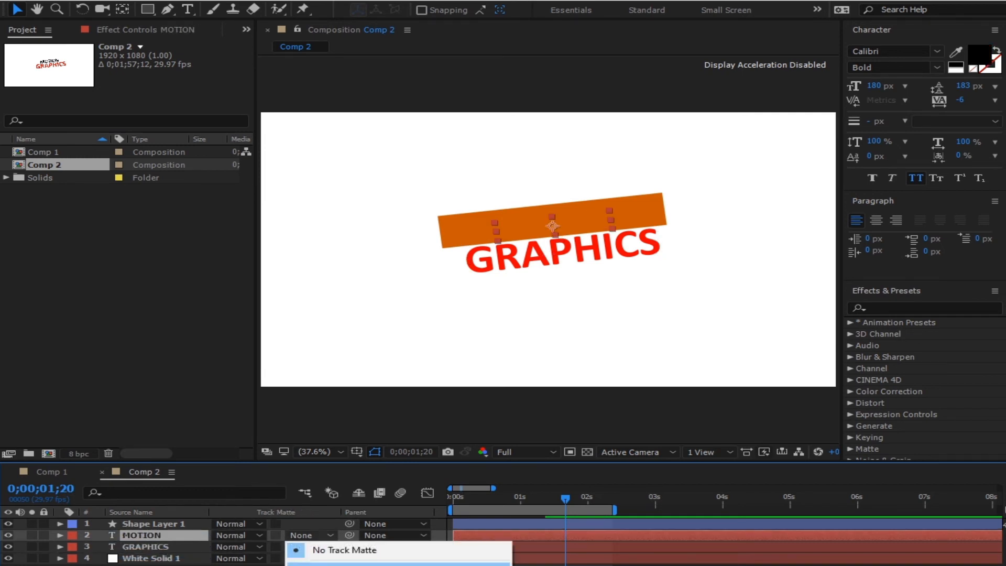
left_click(315, 563)
left_click(474, 565)
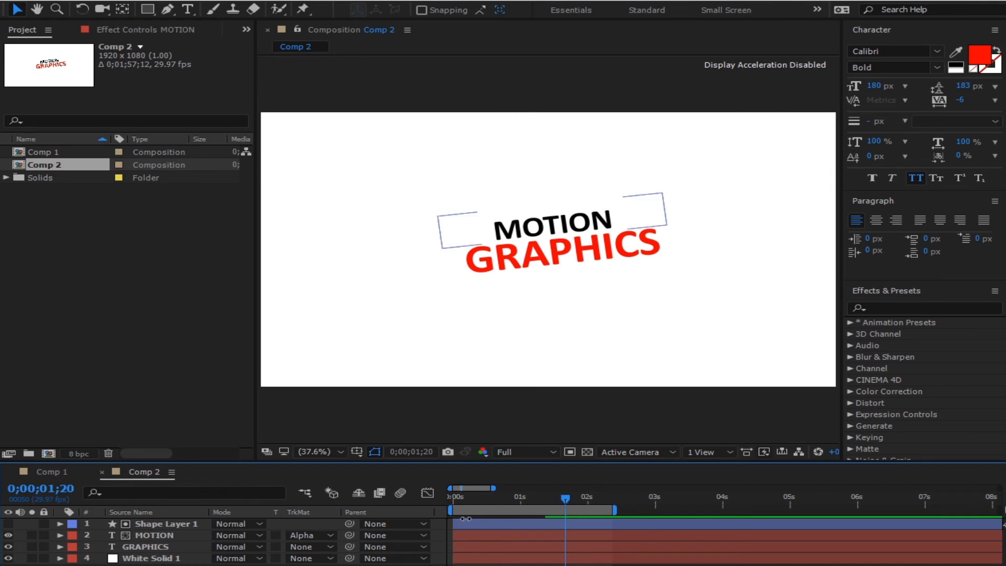
left_click_drag(482, 501, 429, 501)
key("space")
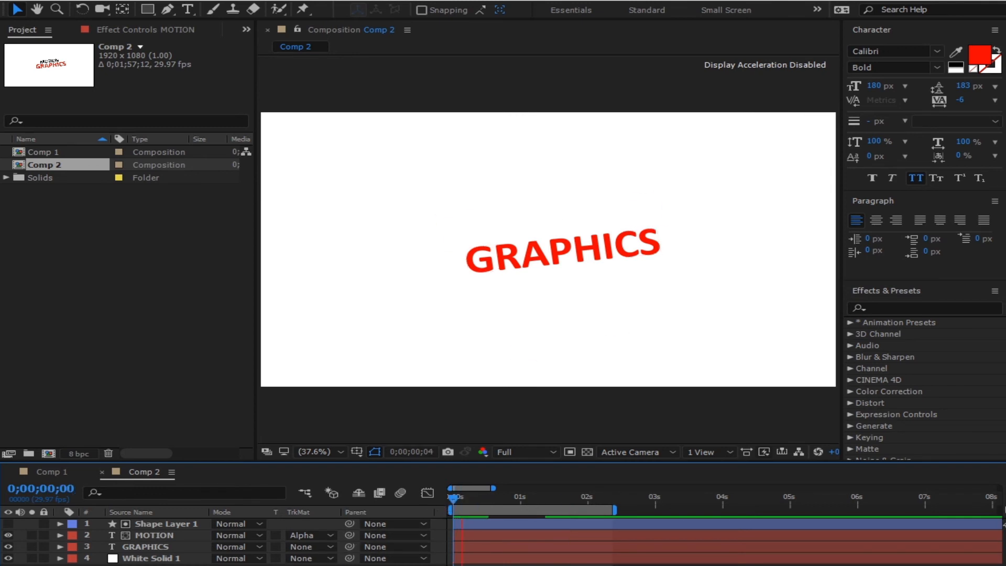
key("space")
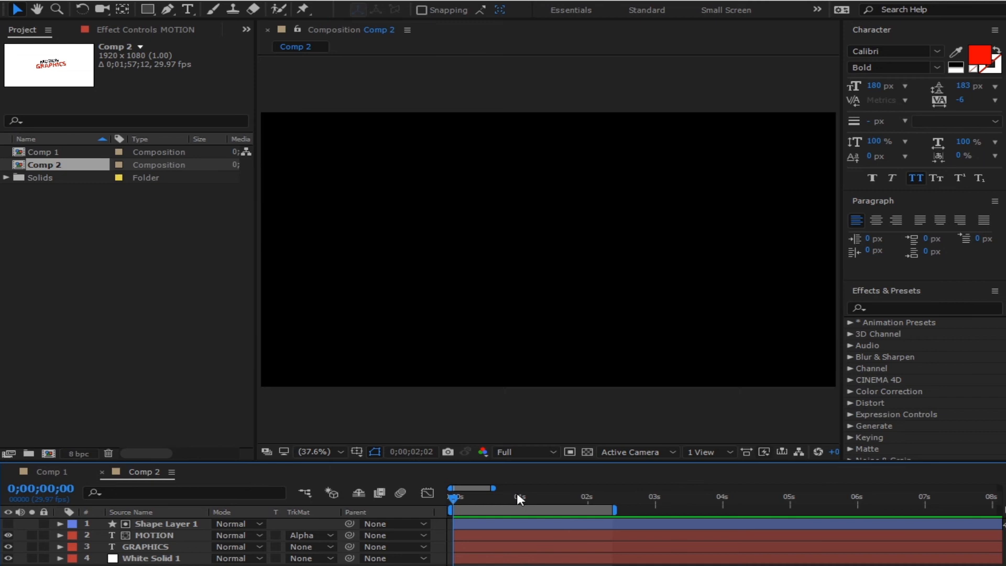
- Preview the matted MOTION reveal again, stopping partway through
key("space")
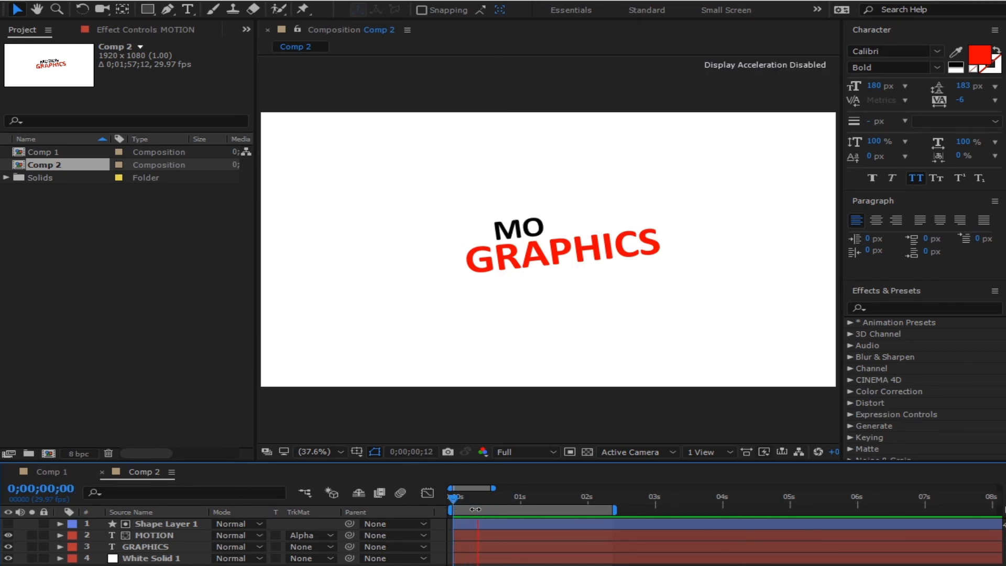
left_click_drag(542, 497, 469, 503)
key("space")
left_click(516, 497)
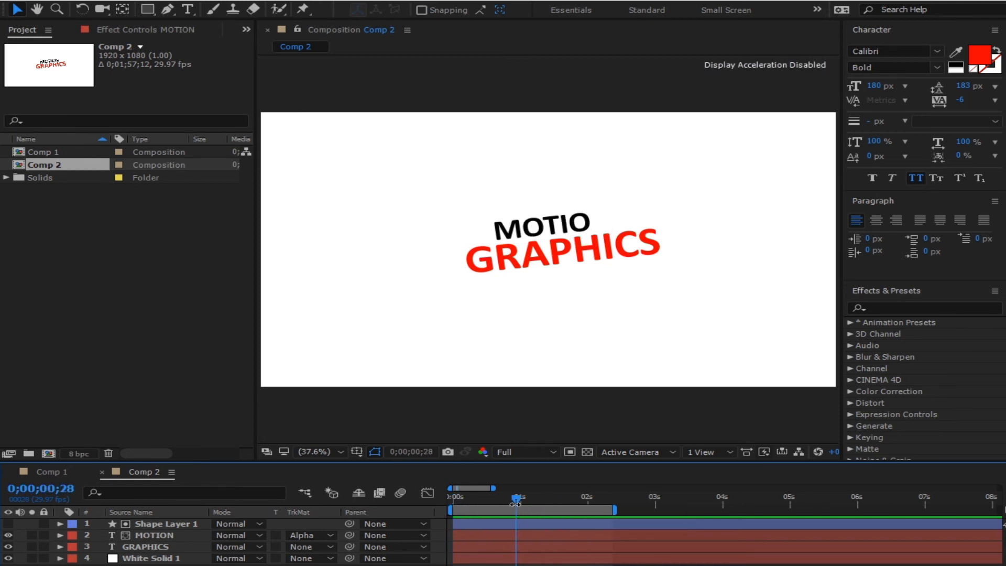
- Stretch the rectangle matte's bottom edge toward GRAPHICS, nudge it into place, and return to 0 s
left_click(142, 548)
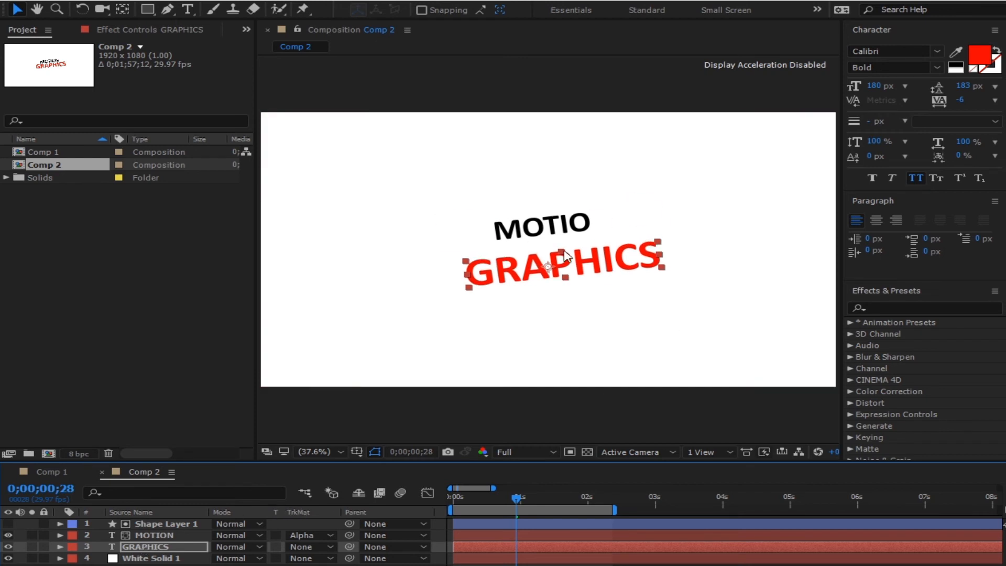
left_click(463, 231)
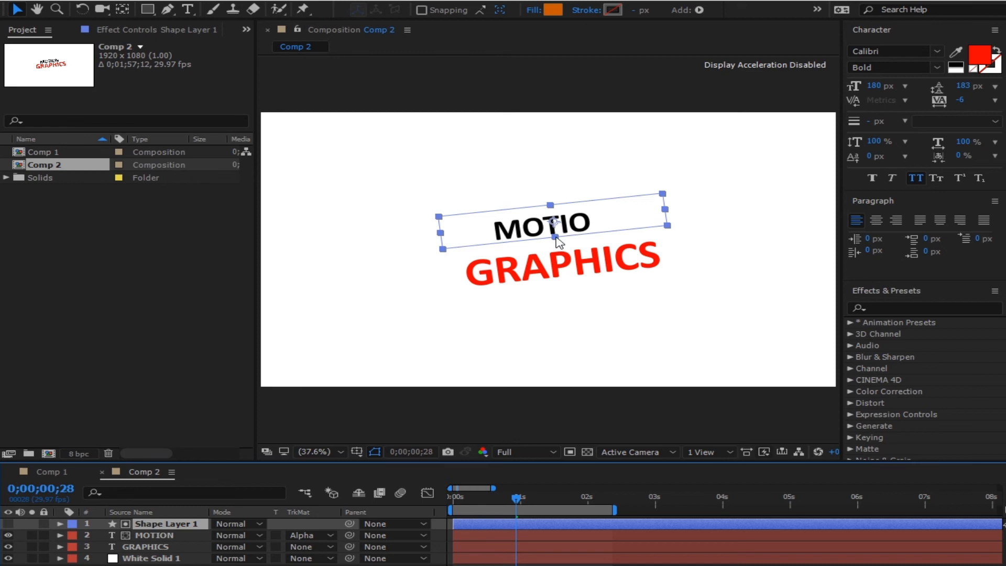
left_click_drag(559, 236, 555, 241)
left_click_drag(620, 223, 622, 226)
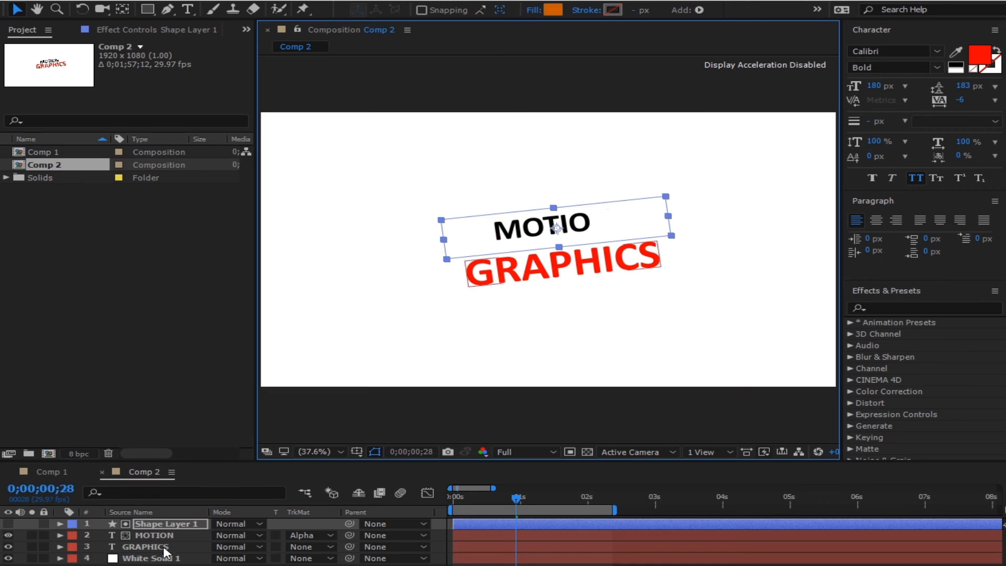
left_click(146, 547)
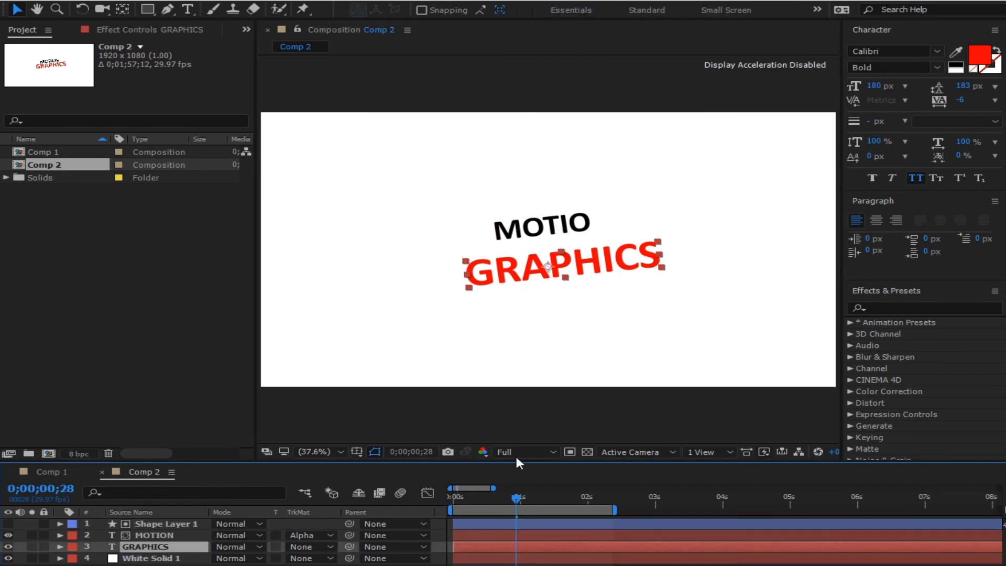
left_click(166, 524)
mouse_move(459, 245)
left_mouse_down()
mouse_move(455, 233)
mouse_move(455, 246)
left_mouse_up()
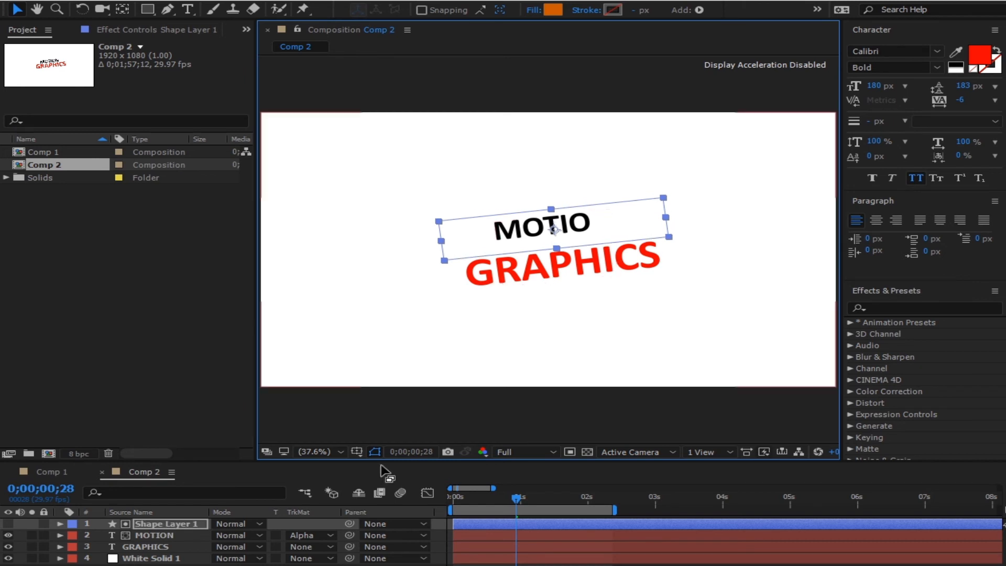
left_click(515, 474)
left_click_drag(502, 495, 390, 501)
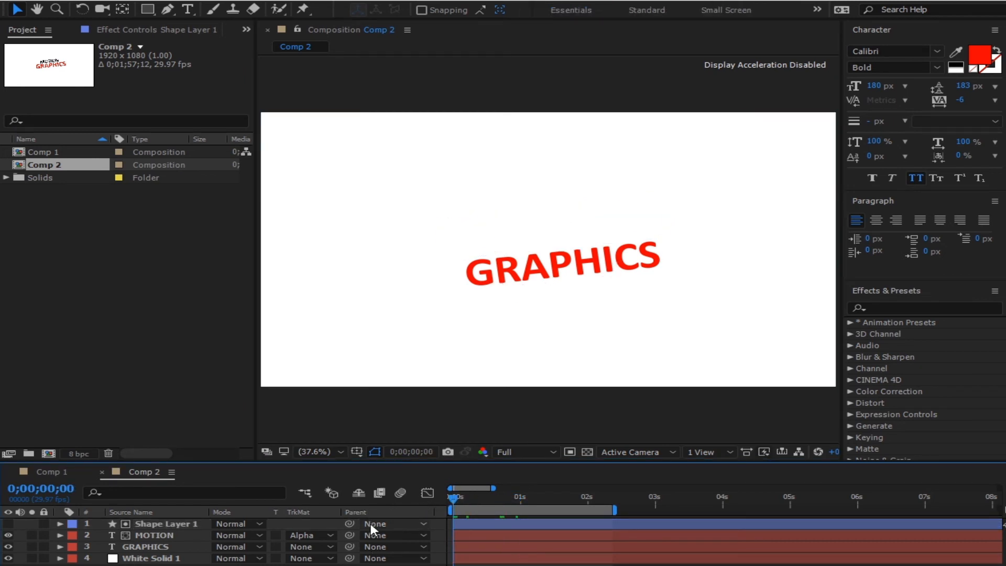
key("space")
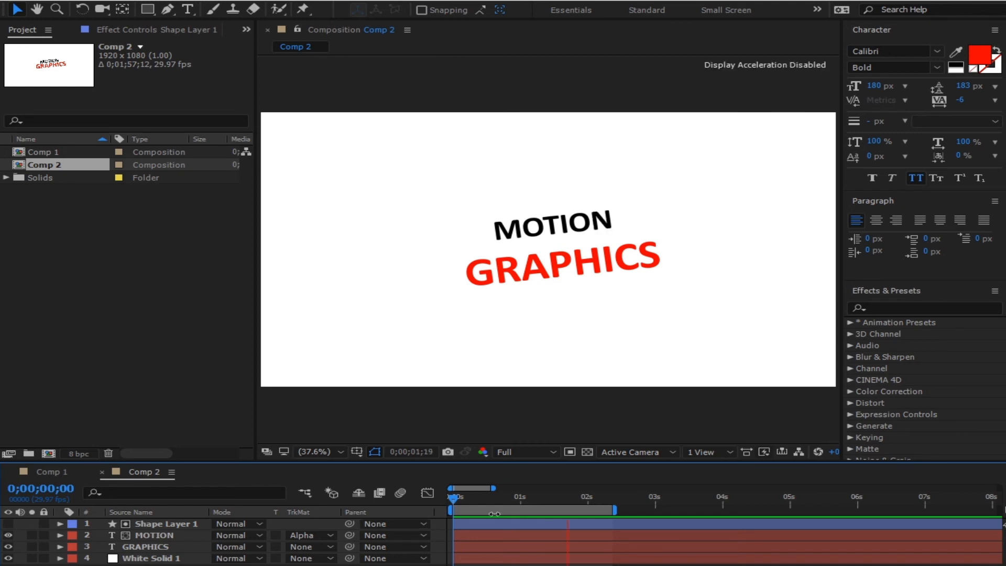
left_click_drag(529, 498, 448, 523)
key("space")
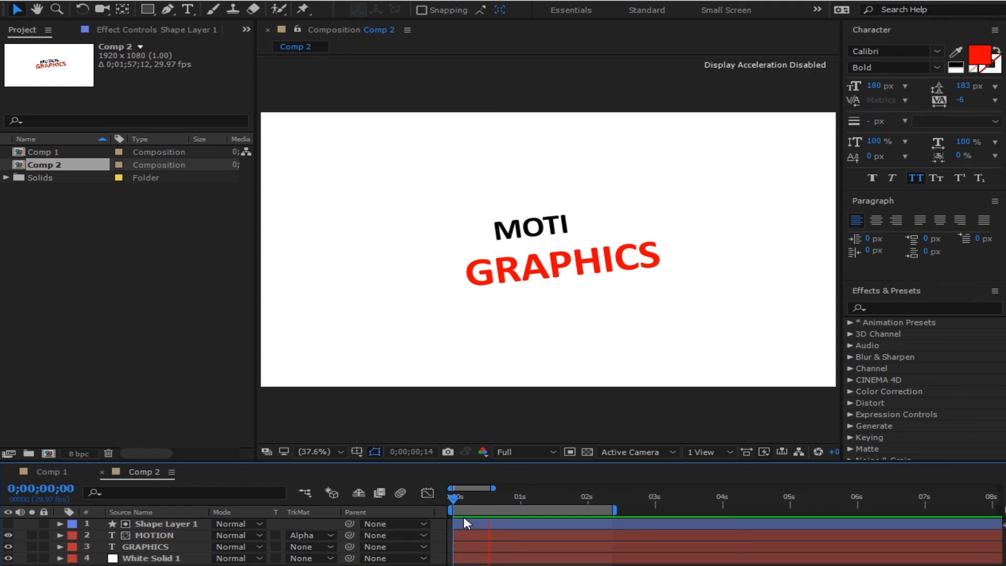
mouse_move(539, 494)
left_mouse_down()
mouse_move(429, 511)
mouse_move(521, 506)
mouse_move(556, 481)
mouse_move(458, 512)
mouse_move(540, 483)
left_mouse_up()
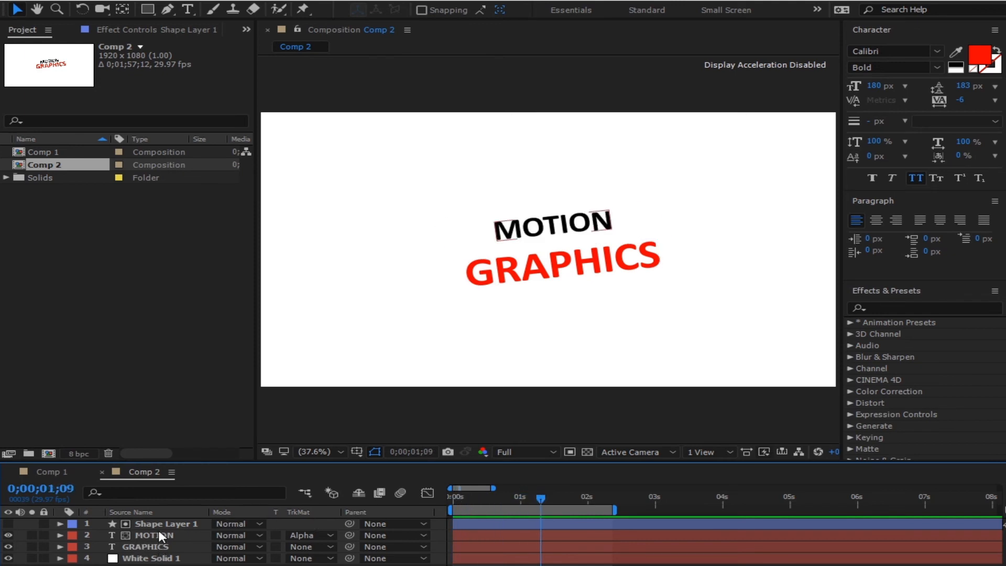
- Expand the MOTION layer and add a Scale animator from the Text Animate menu
left_click(162, 535)
left_click(61, 535)
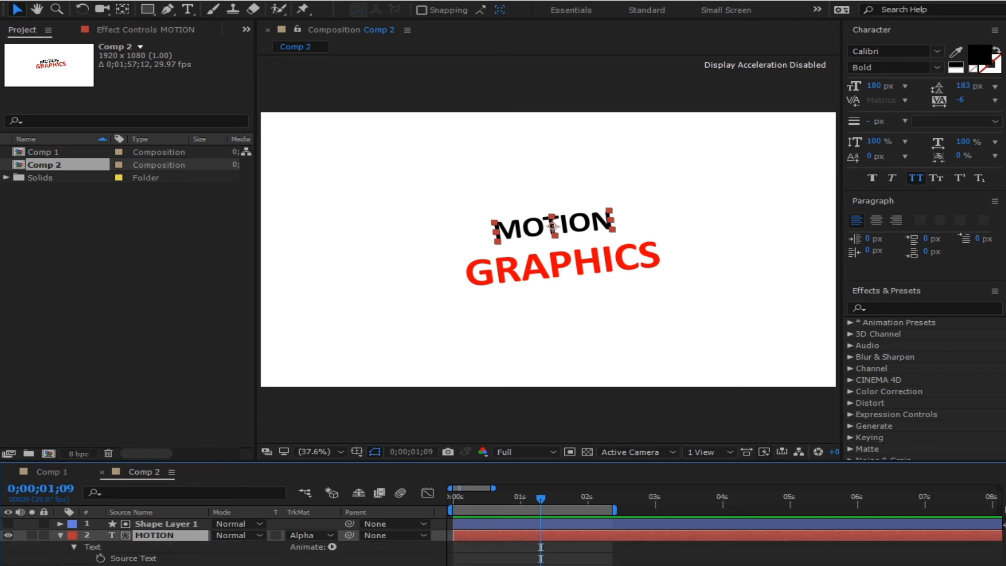
scroll(223, 539, "down", 3)
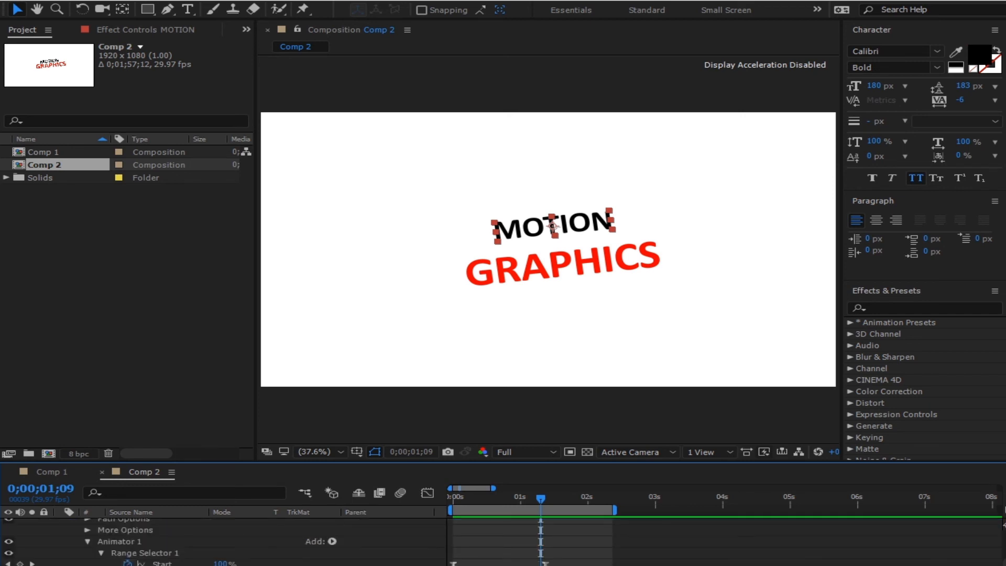
scroll(223, 540, "down", 3)
scroll(223, 540, "up", 3)
scroll(351, 550, "up", 3)
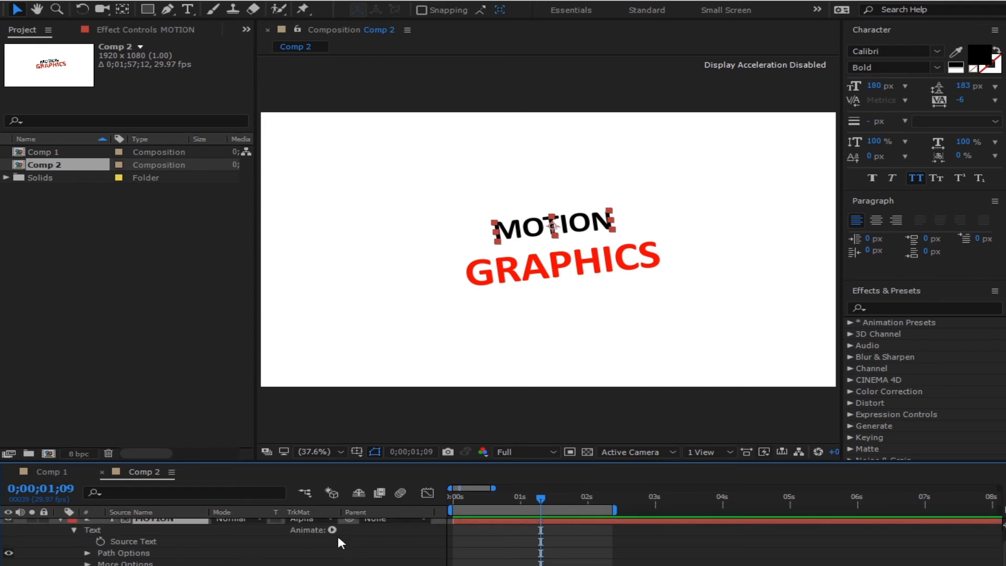
left_click(331, 530)
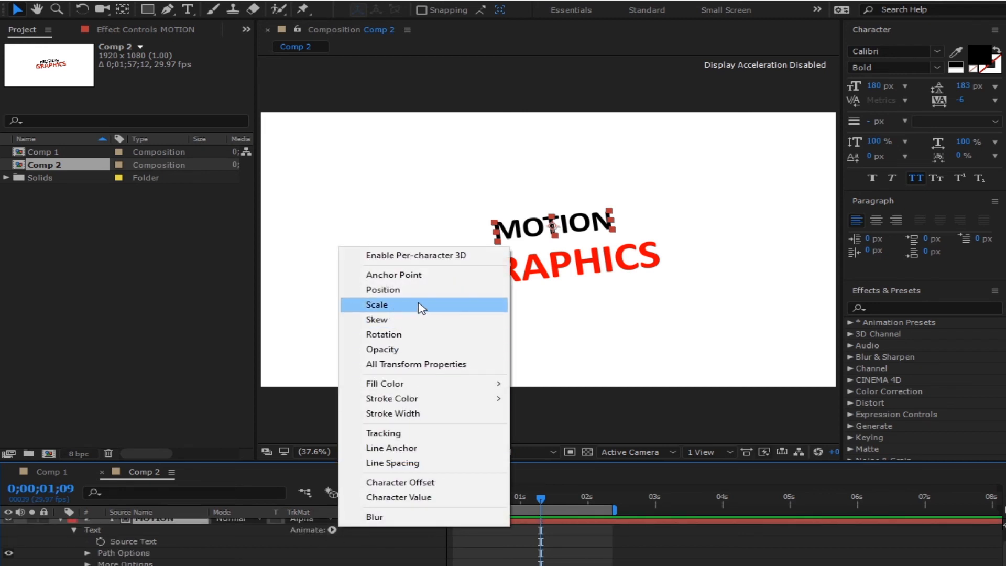
left_click(382, 305)
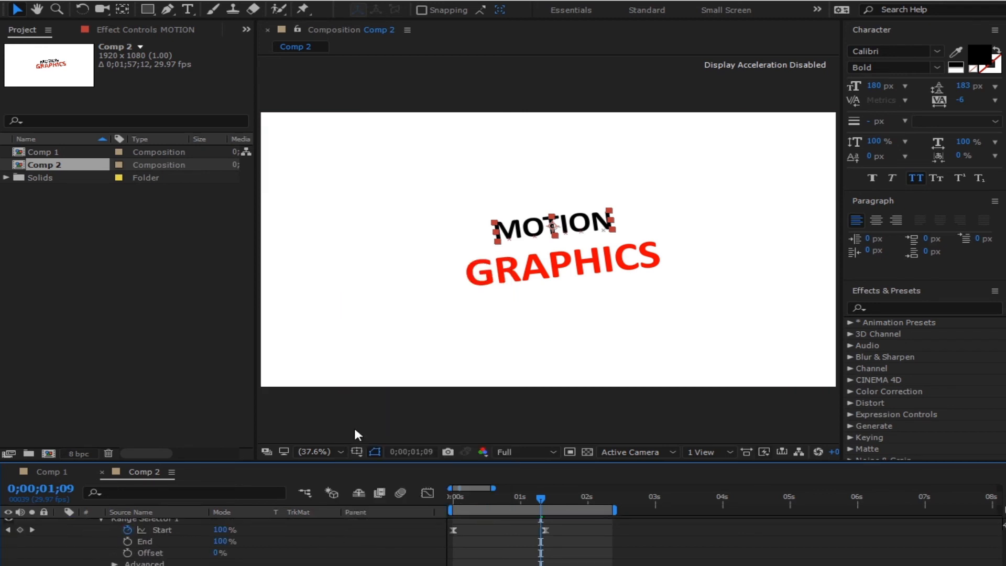
- Scrub through the MOTION animation and try a larger animator Scale, then undo it
scroll(324, 558, "down", 2)
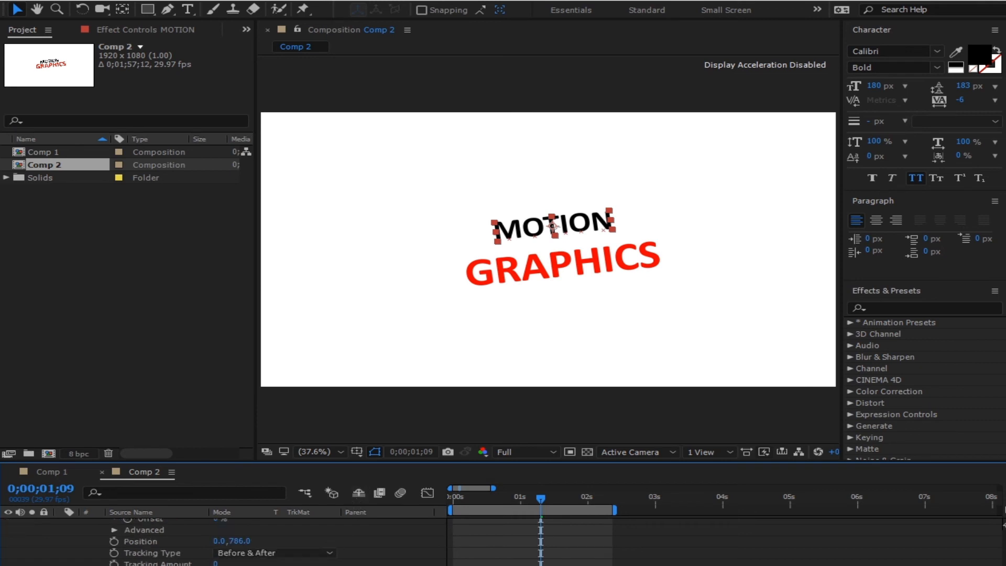
left_click_drag(533, 494, 489, 500)
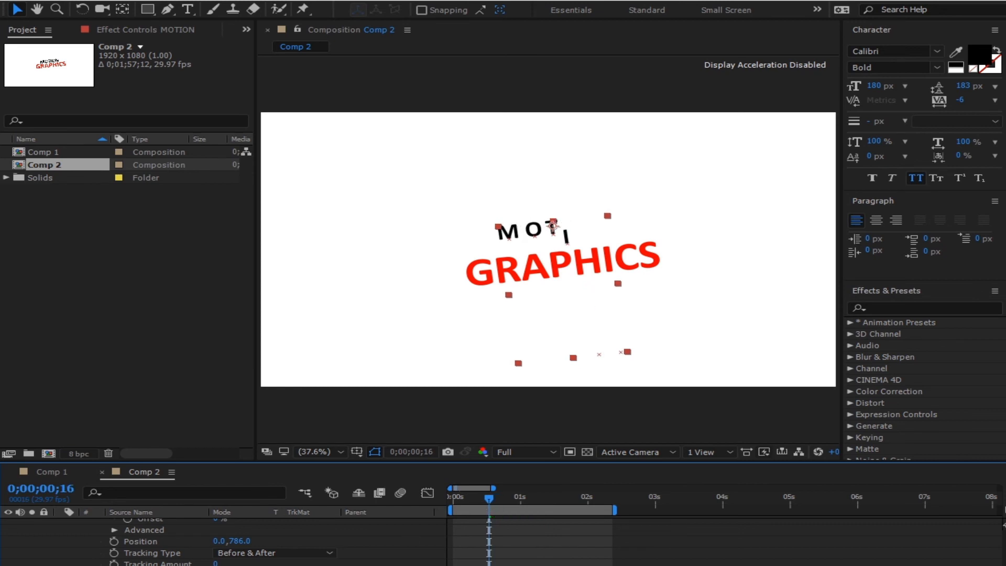
left_click_drag(487, 503, 454, 511)
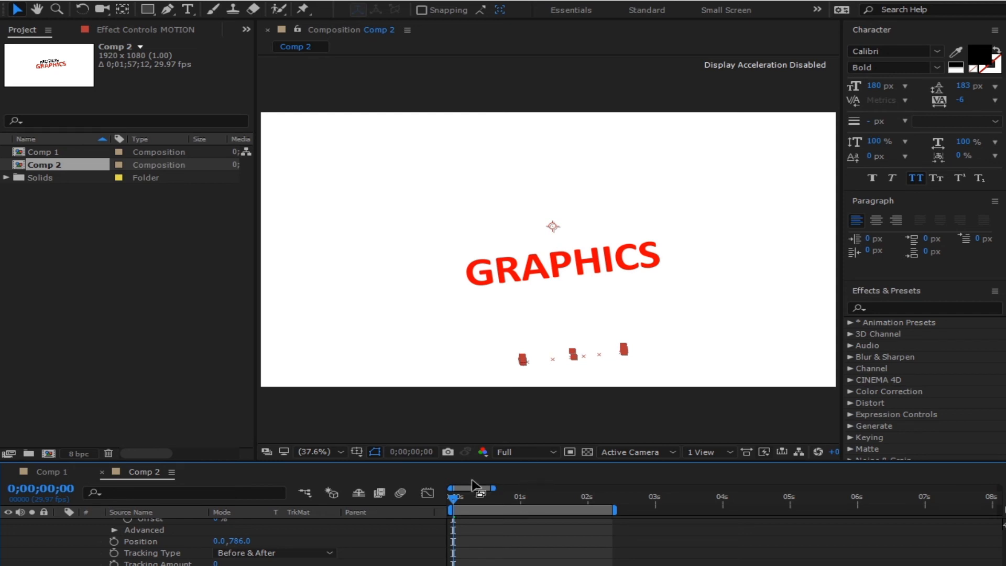
left_click_drag(470, 493, 489, 495)
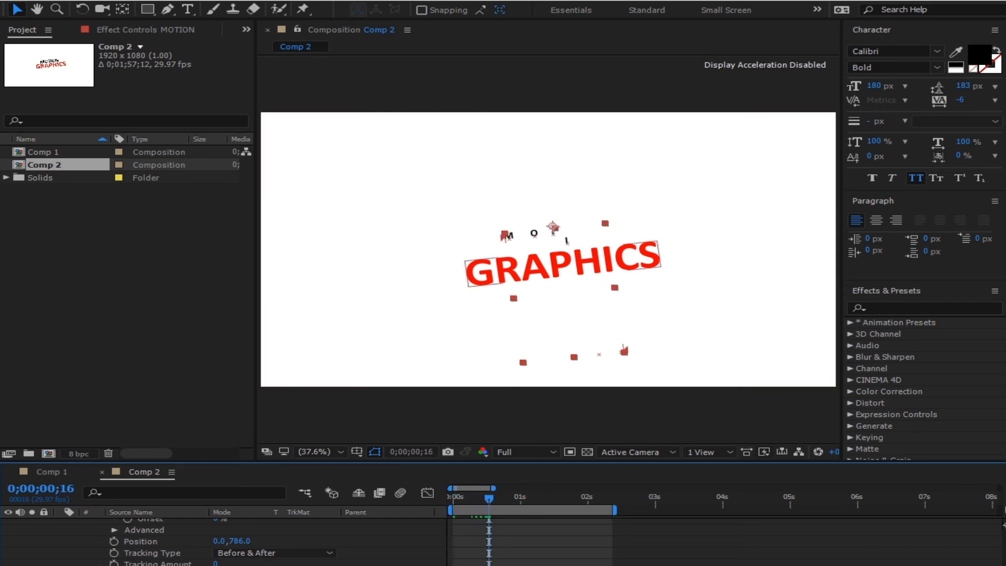
left_click_drag(225, 565, 440, 550)
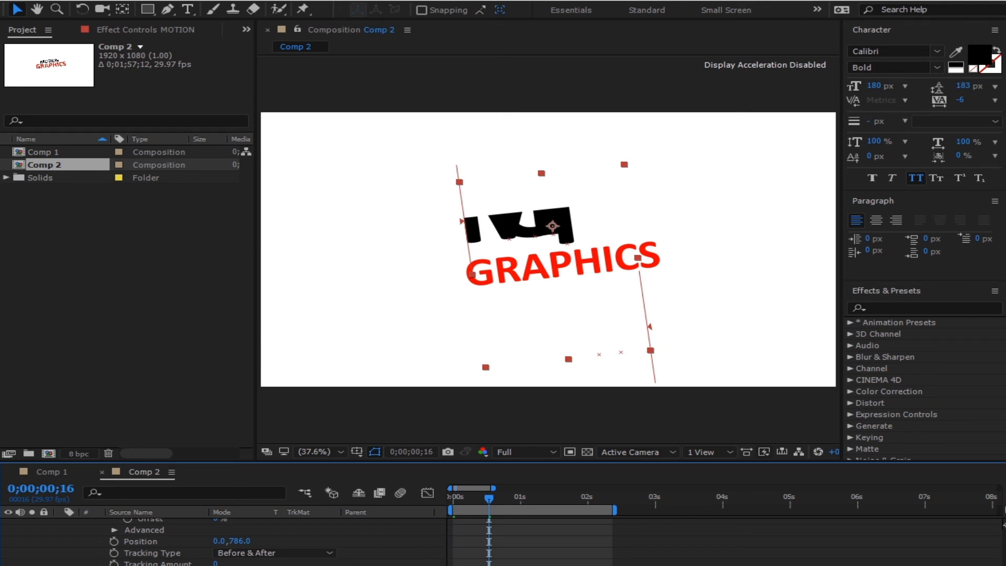
key("ctrl+z")
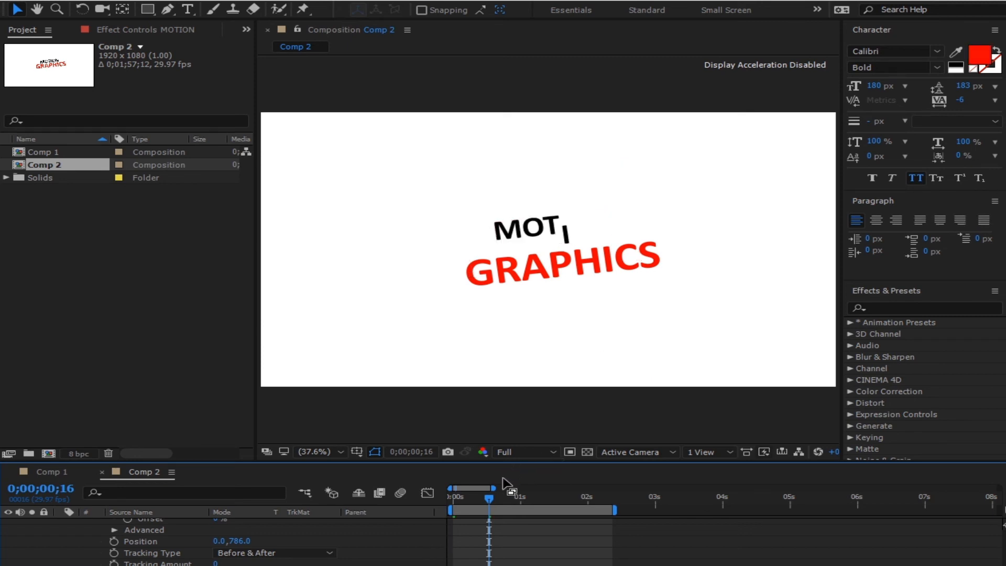
- Shrink the animator's Scale so letters start small, then preview the reveal
left_click(478, 563)
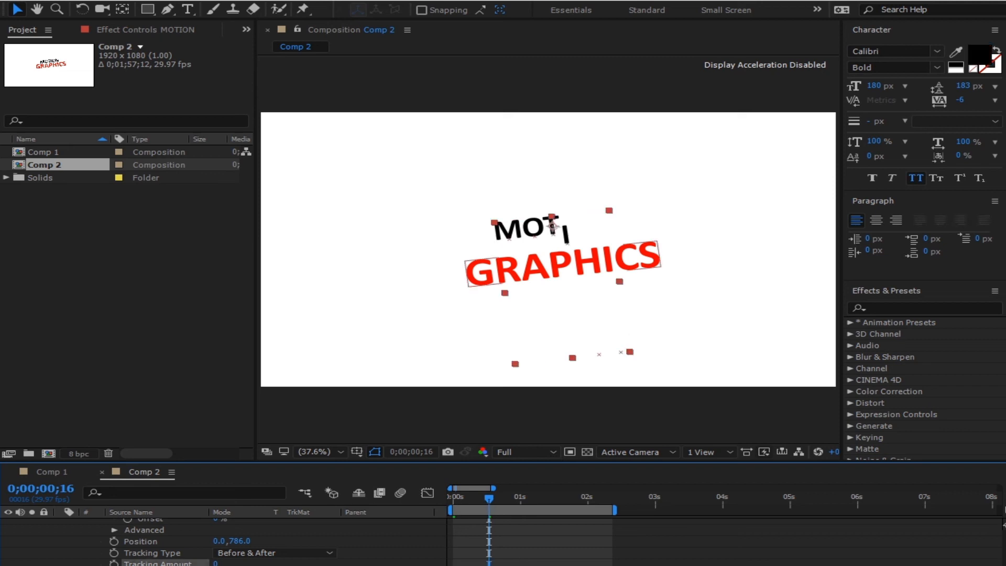
left_click_drag(476, 505, 409, 527)
key("space")
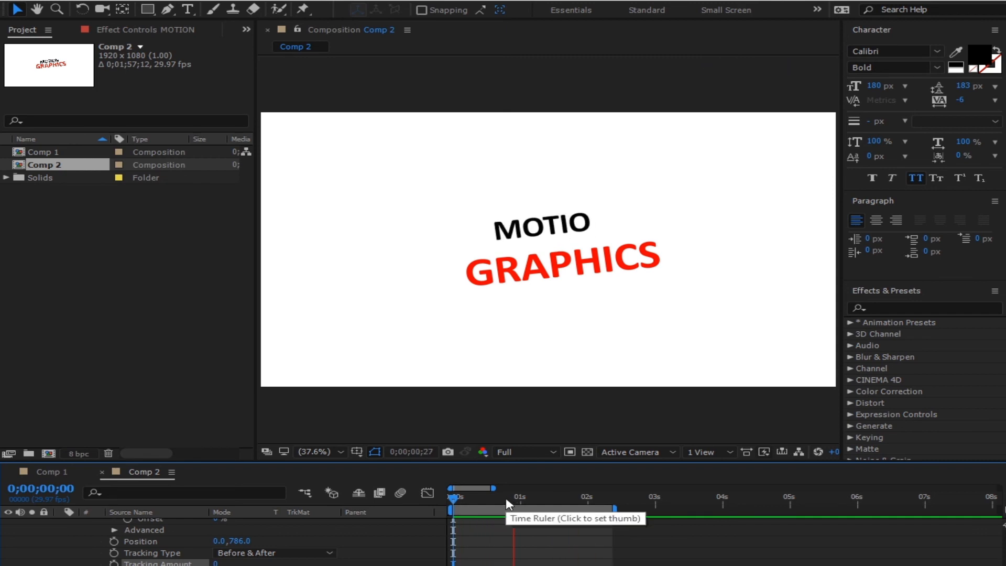
left_click(505, 498)
left_click_drag(496, 505, 494, 509)
left_click(485, 564)
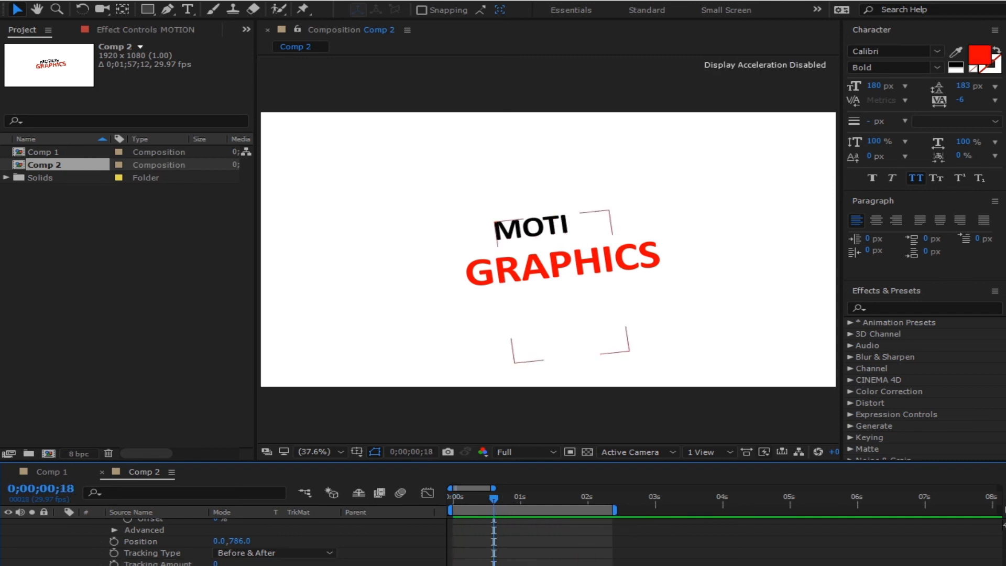
left_click_drag(487, 565, 548, 565)
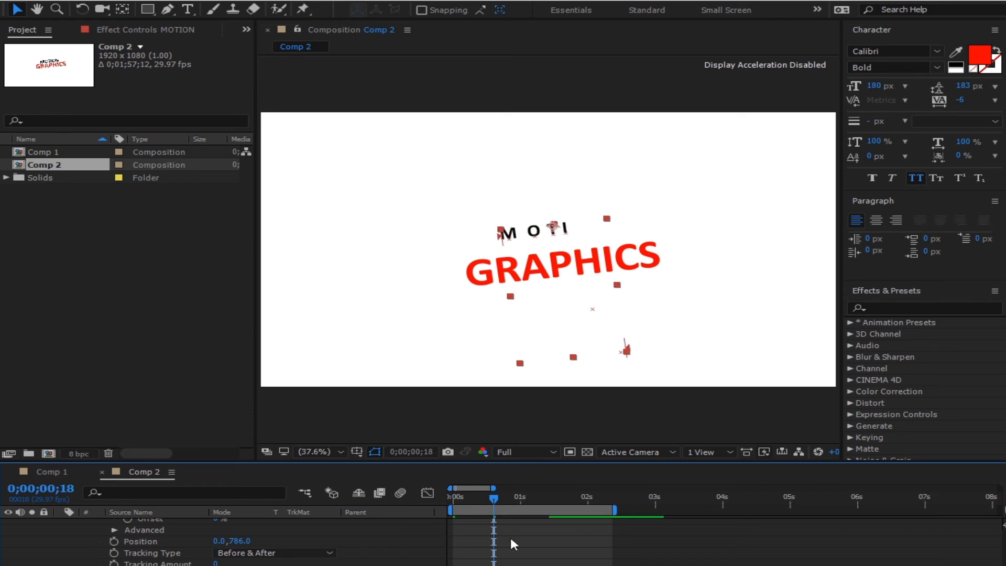
left_click_drag(482, 496, 438, 500)
key("space")
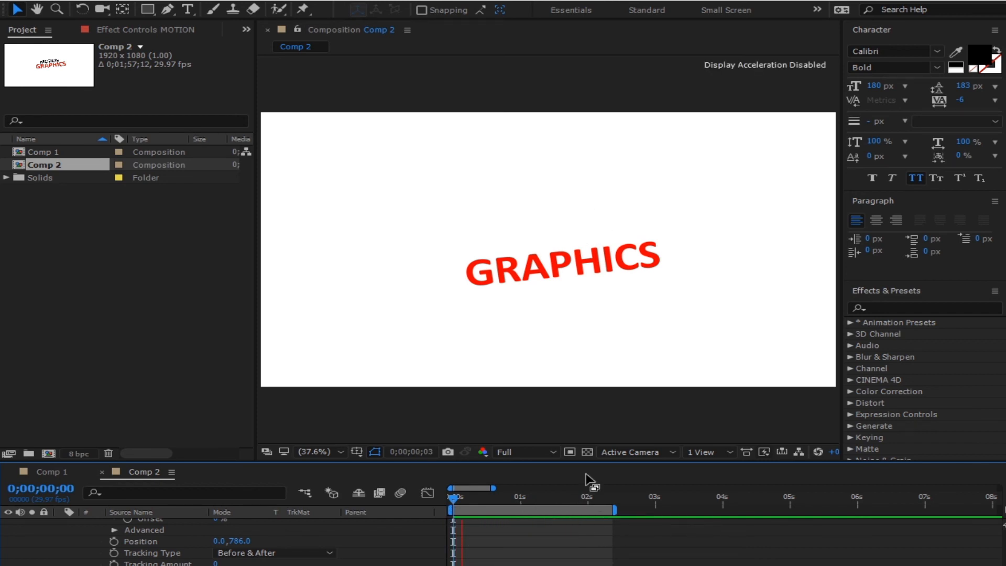
- Stop the preview, collapse MOTION and nudge the red GRAPHICS text up closer beneath it
left_click(584, 496)
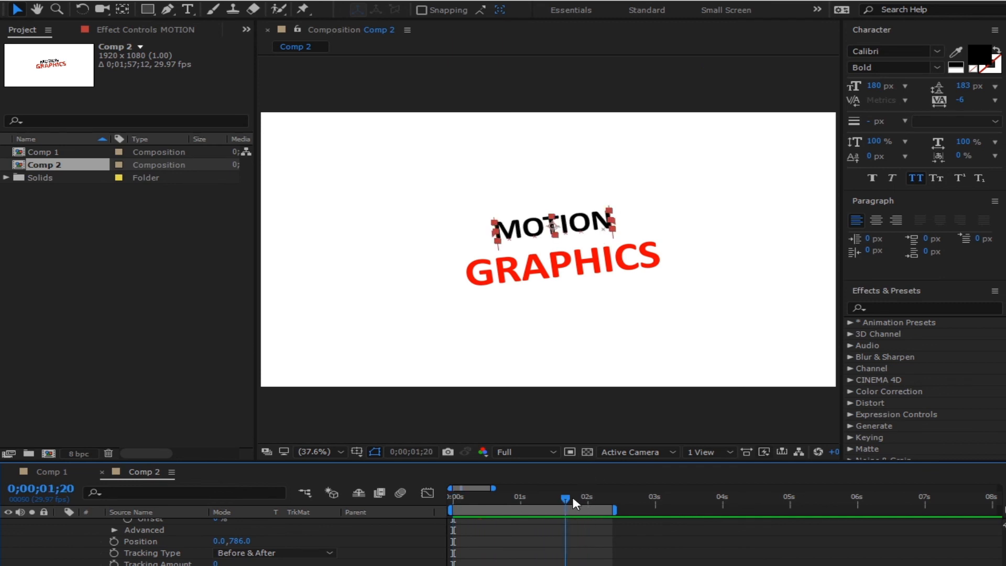
scroll(61, 529, "up", 5)
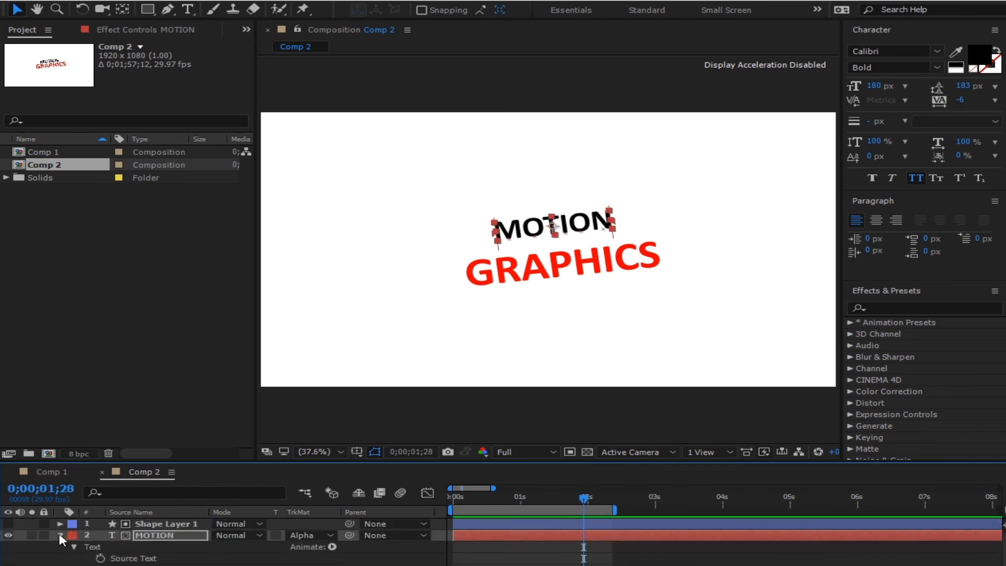
left_click(60, 535)
left_click(160, 546)
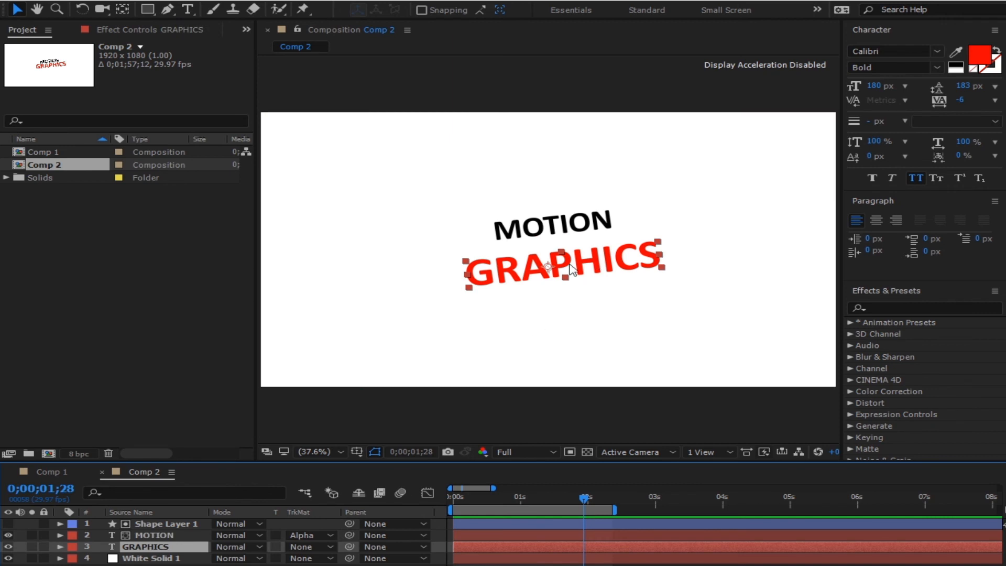
mouse_move(586, 261)
left_mouse_down()
mouse_move(586, 250)
mouse_move(586, 259)
left_mouse_up()
left_click(401, 565)
- Preview the animation from near the start and stop at 0;00;02;03
left_click_drag(556, 499, 447, 511)
key("space")
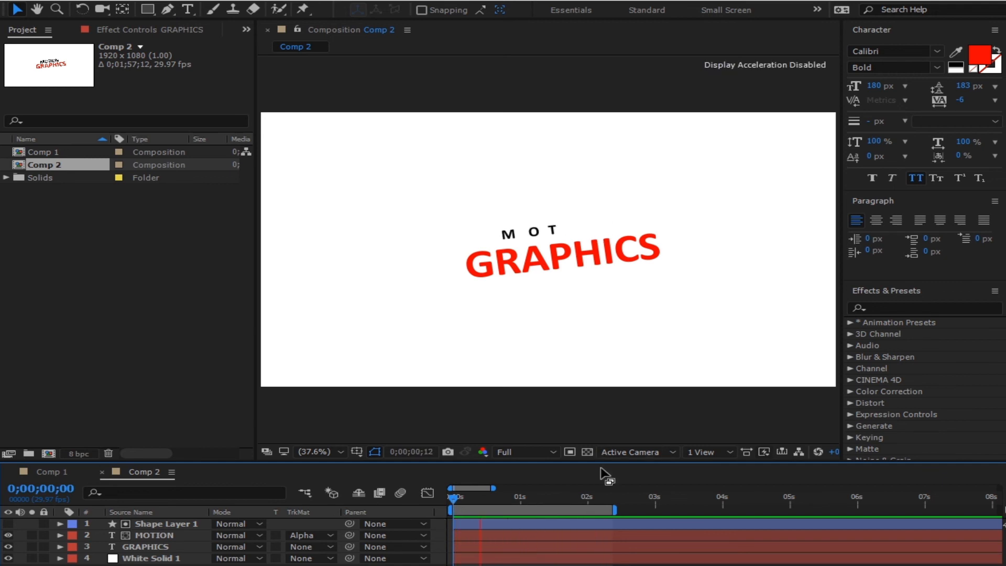
left_click(595, 499)
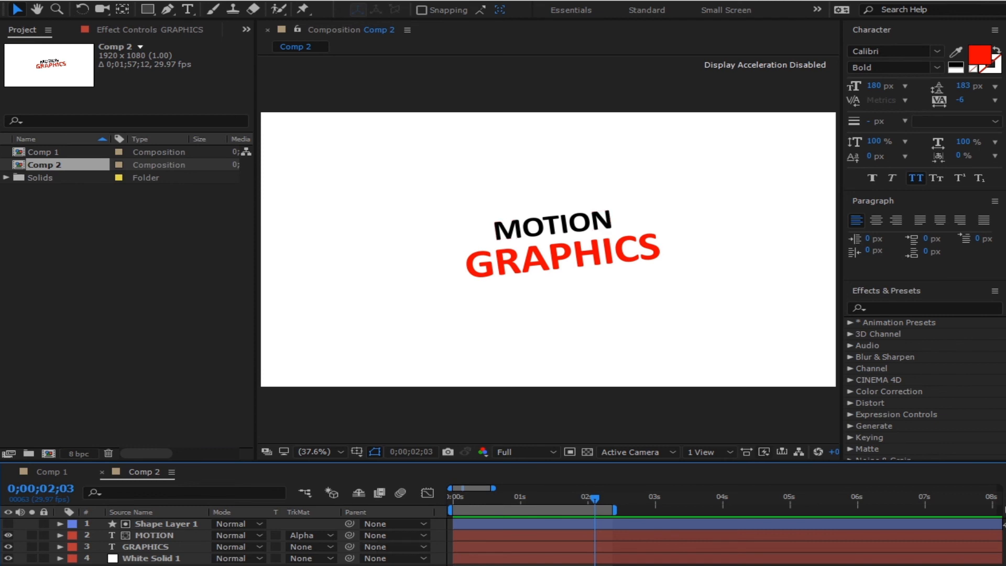
- Draw a three-point curved pen path across beneath the GRAPHICS text
left_click(169, 12)
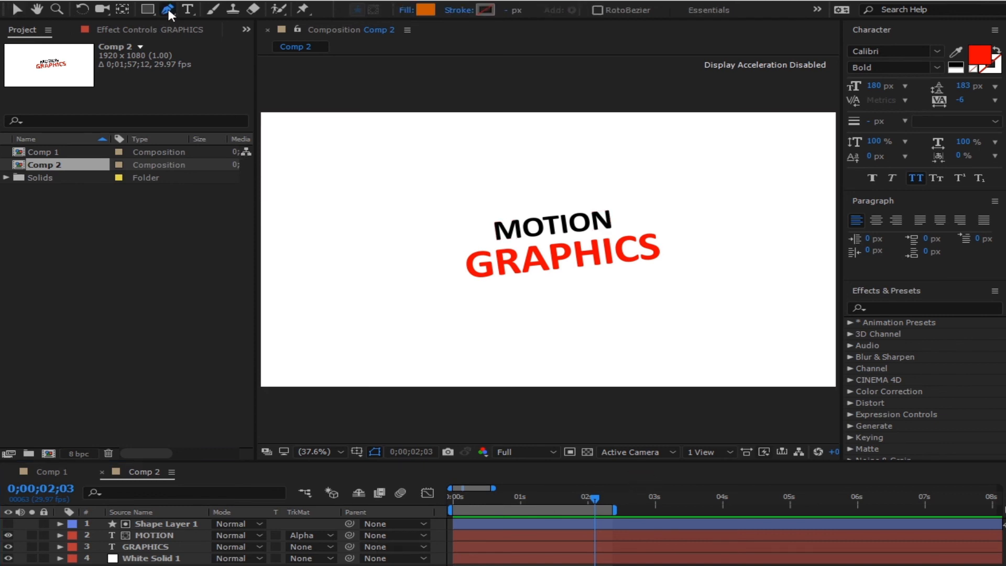
left_click(348, 302)
left_click_drag(535, 324, 623, 304)
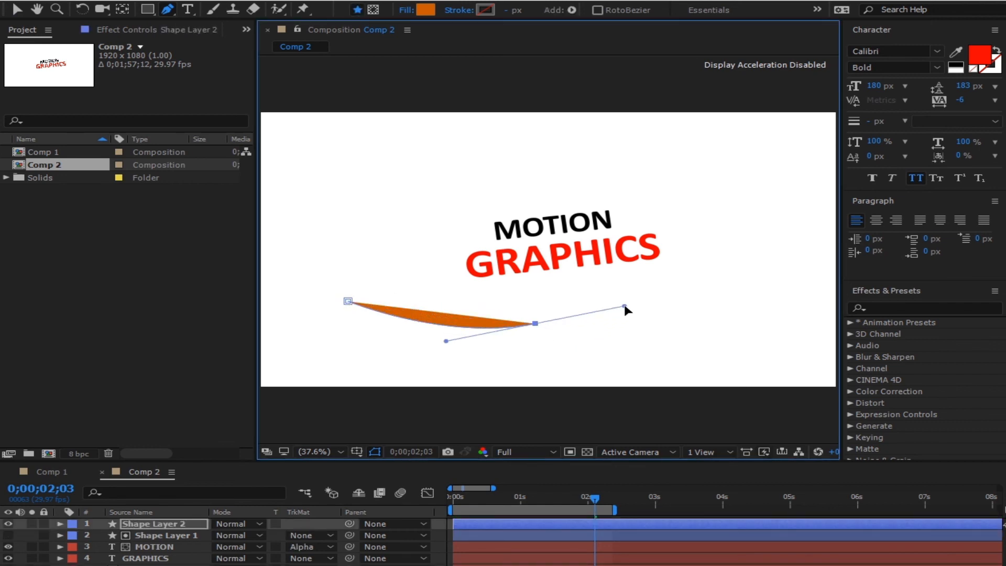
left_click_drag(747, 308, 761, 286)
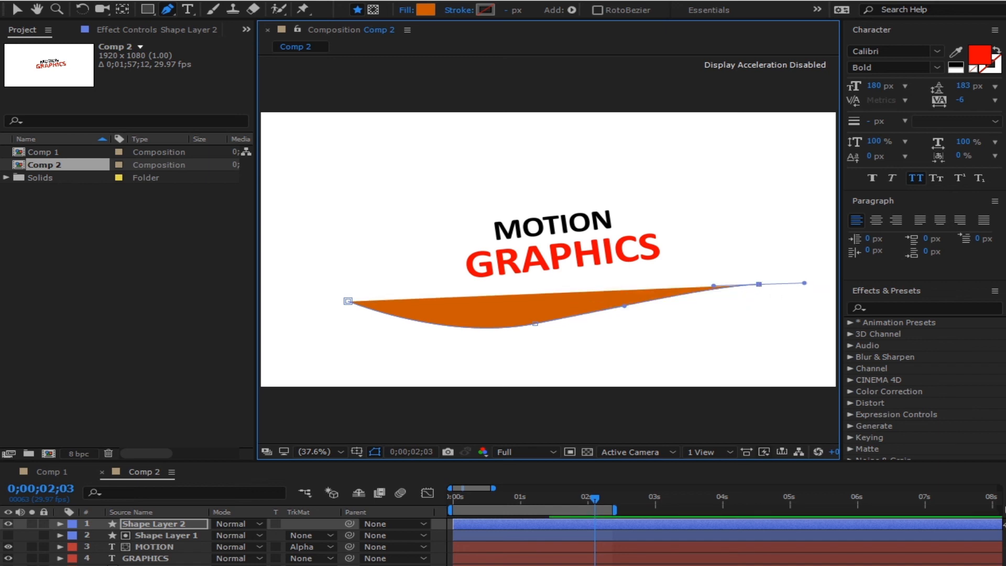
- Give the new curve no fill and a pure red stroke, then deselect it
left_click(406, 10)
left_click(425, 288)
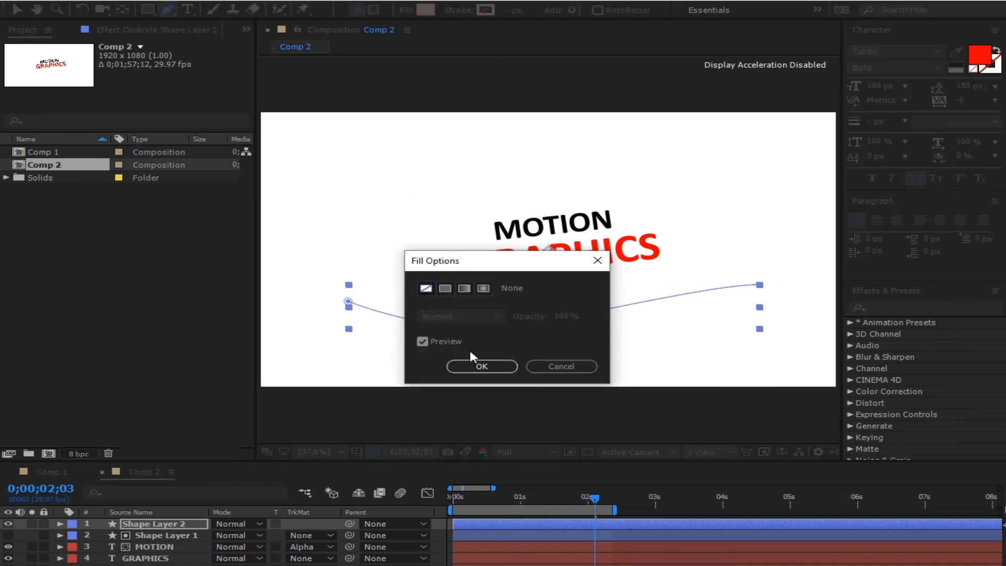
left_click(474, 349)
left_click(483, 11)
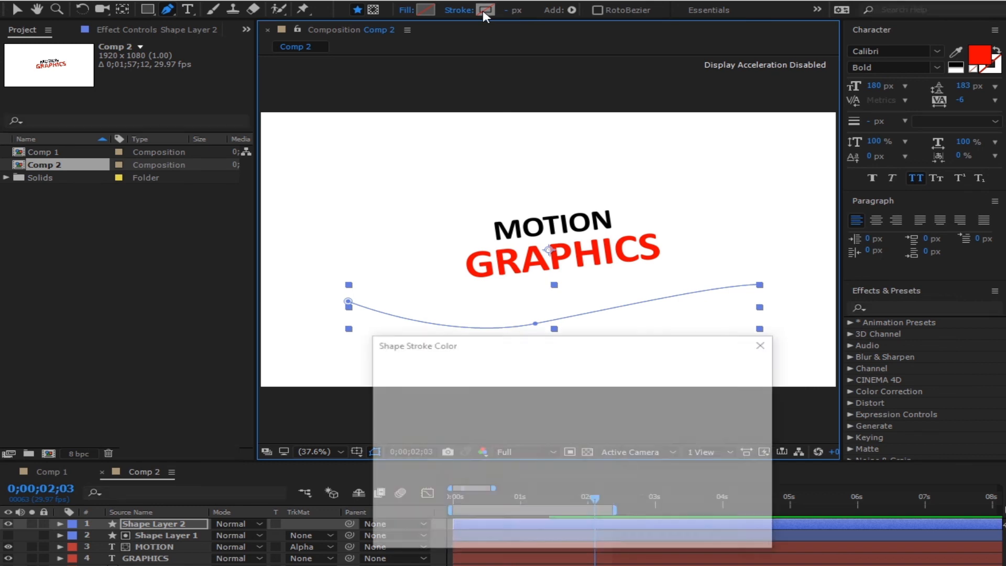
mouse_move(546, 412)
left_mouse_down()
mouse_move(619, 387)
mouse_move(664, 322)
left_mouse_up()
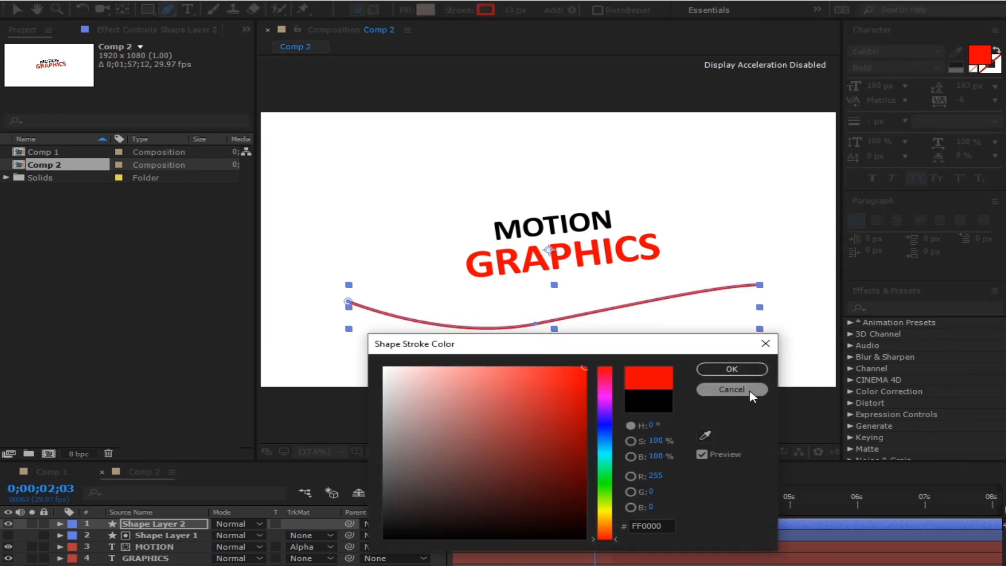
left_click(731, 369)
key("F2")
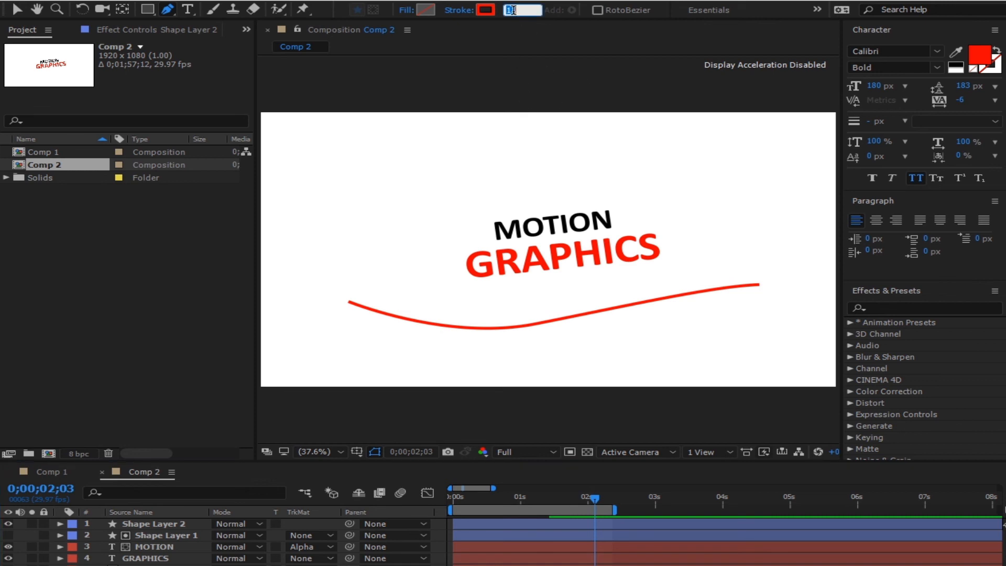
left_click(546, 61)
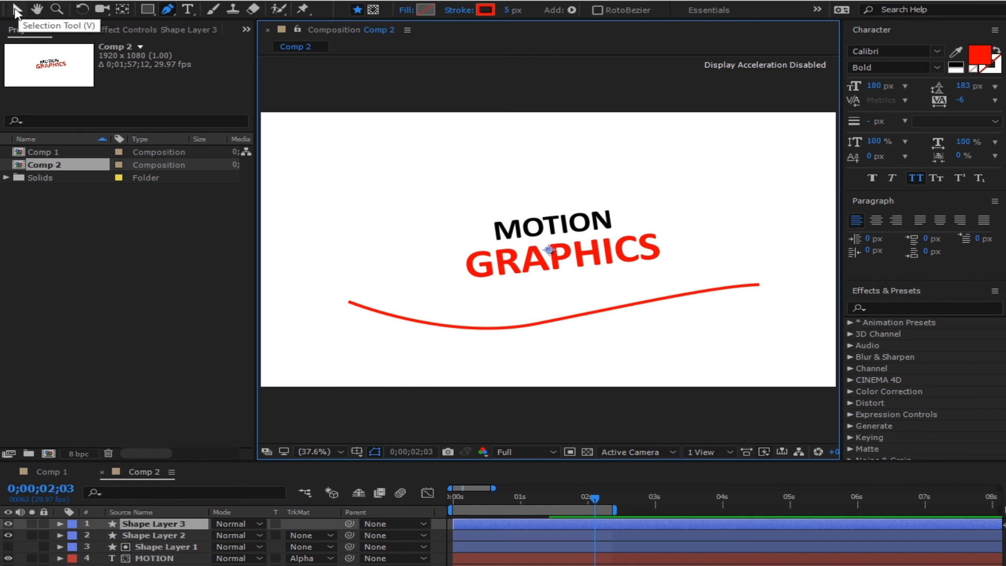
- Thin the red curve's stroke width to 5 px
left_click(18, 9)
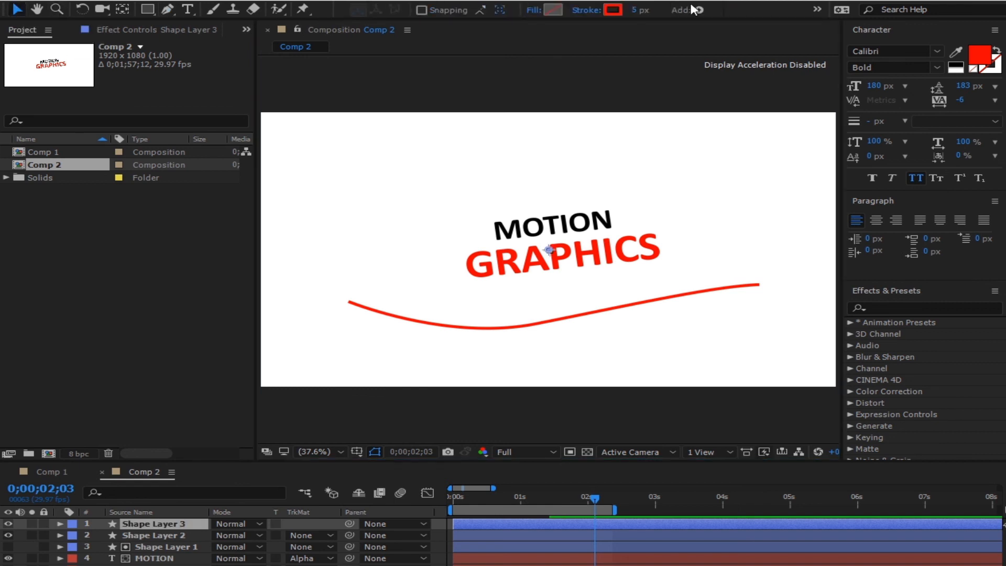
left_click(595, 326)
left_click(638, 11)
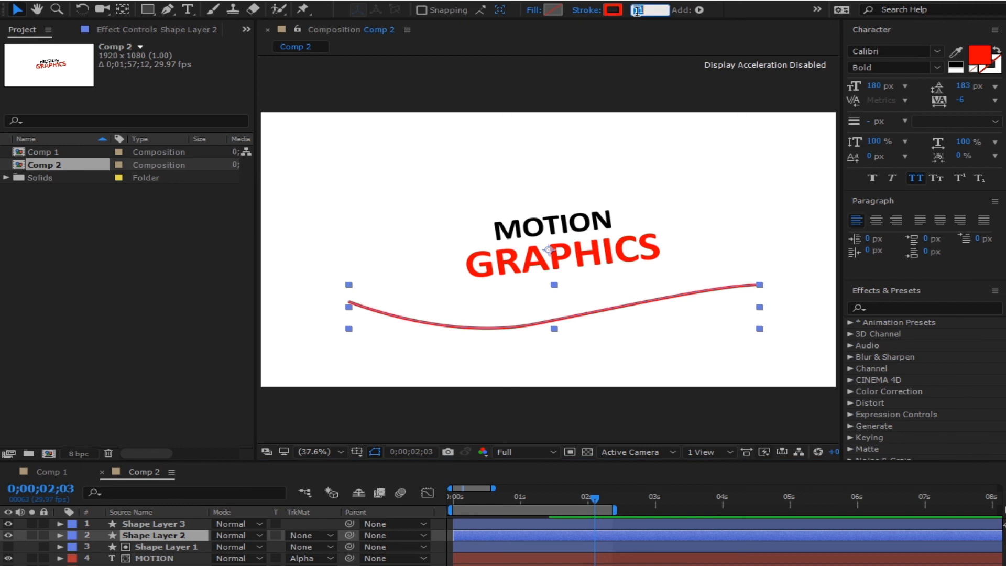
type("5")
left_click(647, 62)
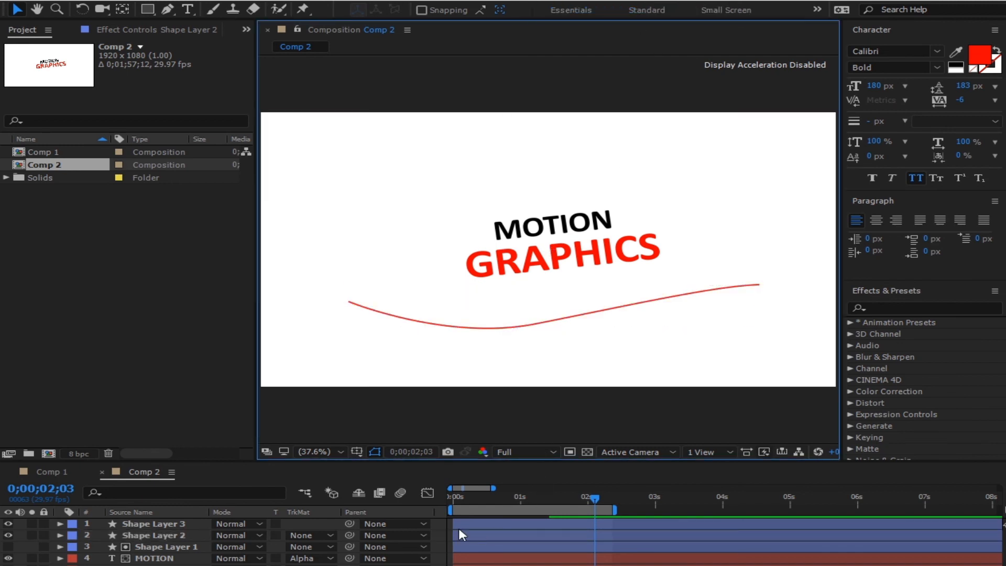
left_click(554, 322)
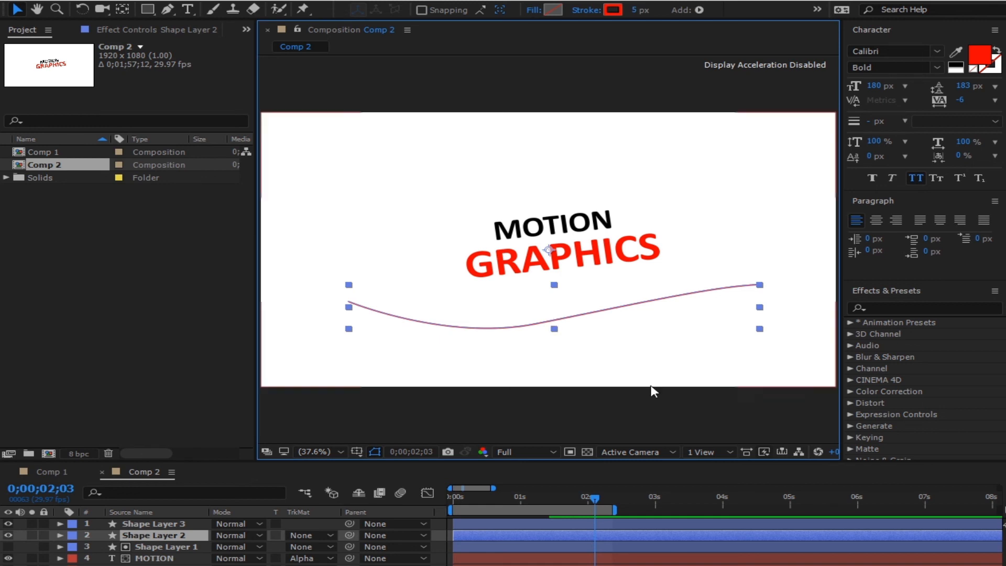
- Delete the stray empty Shape Layer 3 and select Shape Layer 2
left_click(188, 525)
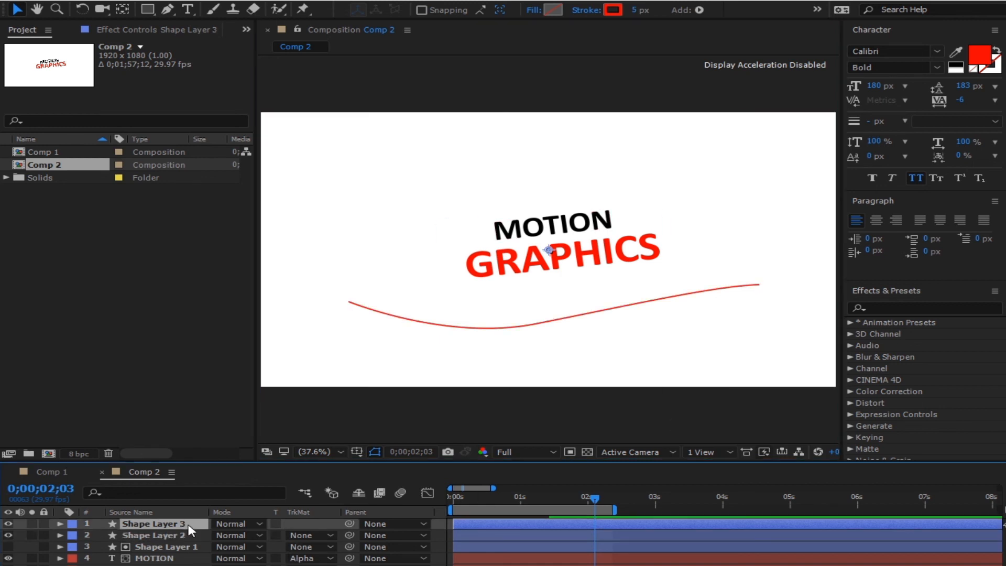
key("Delete")
left_click(162, 524)
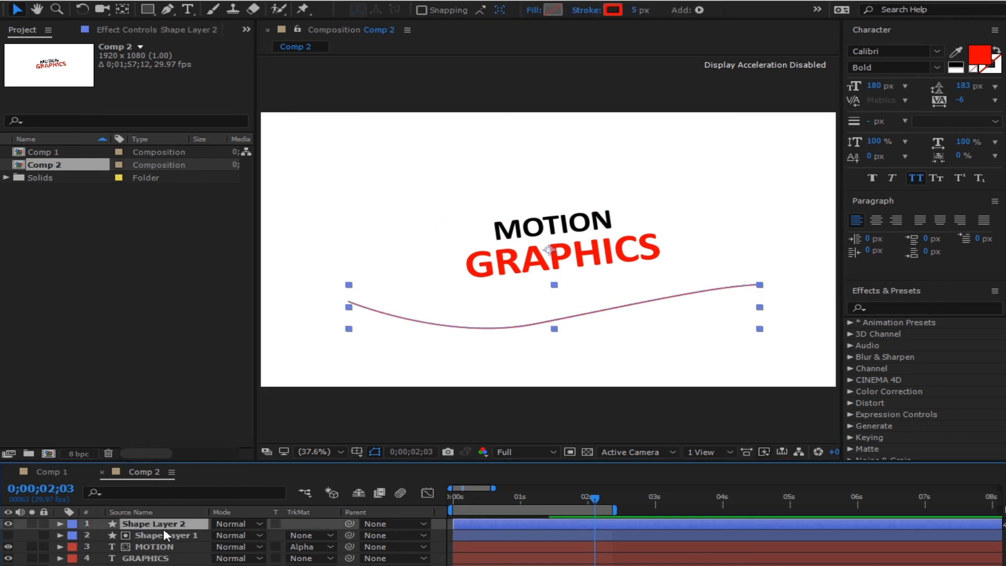
- Add Trim Paths to Shape Layer 2's contents
left_click(60, 524)
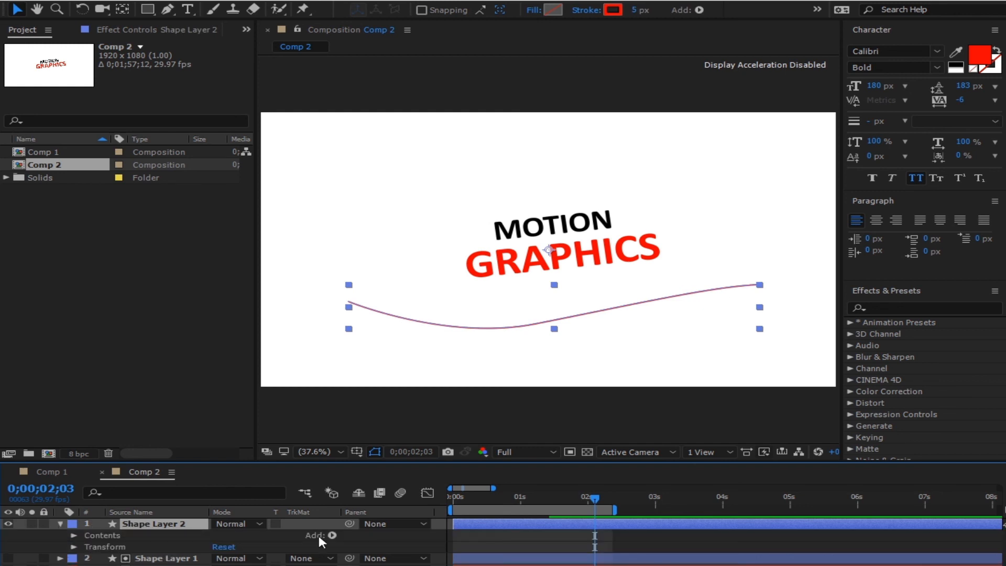
left_click(332, 535)
left_click(371, 461)
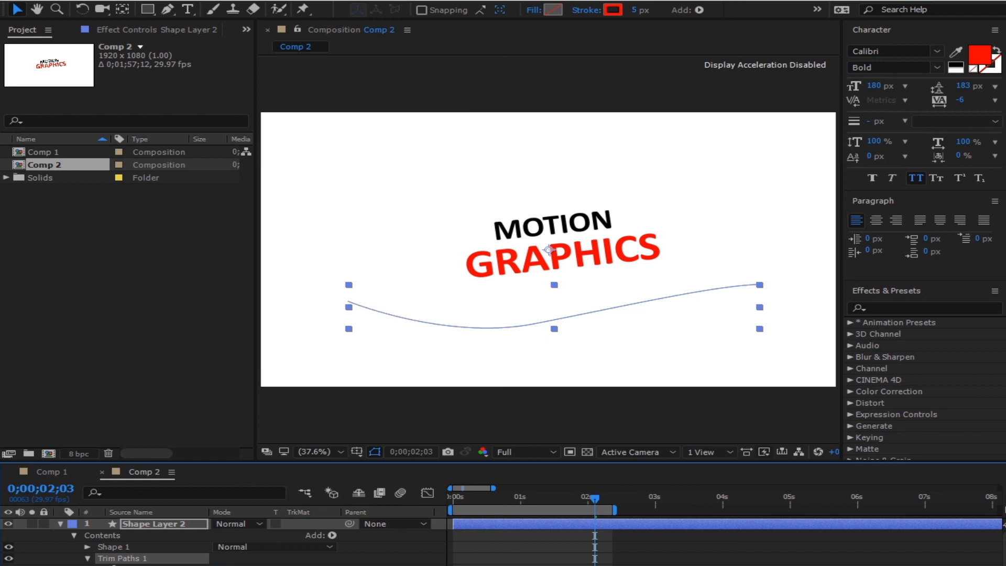
left_click_drag(526, 502, 466, 517)
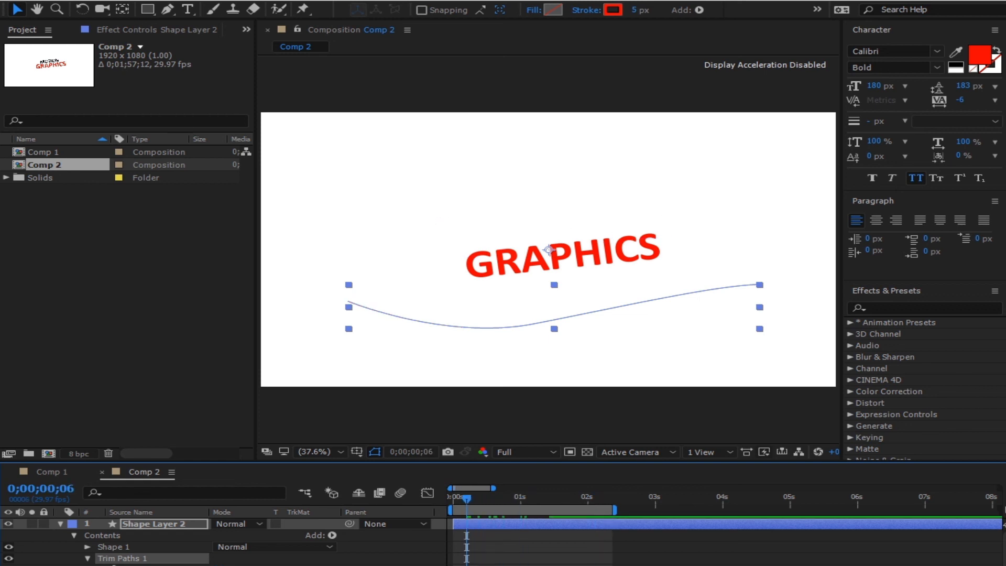
left_click_drag(487, 501, 541, 501)
- Set the Trim Paths End and Start values at two times so the stroke draws on, then off
left_click_drag(222, 565, 375, 565)
left_click_drag(590, 498, 629, 496)
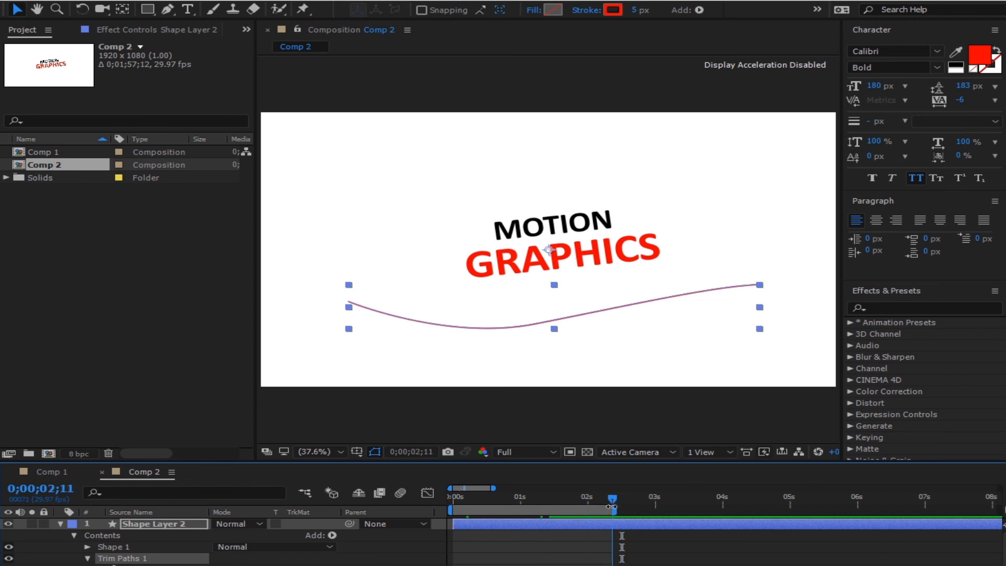
left_click_drag(222, 565, 373, 561)
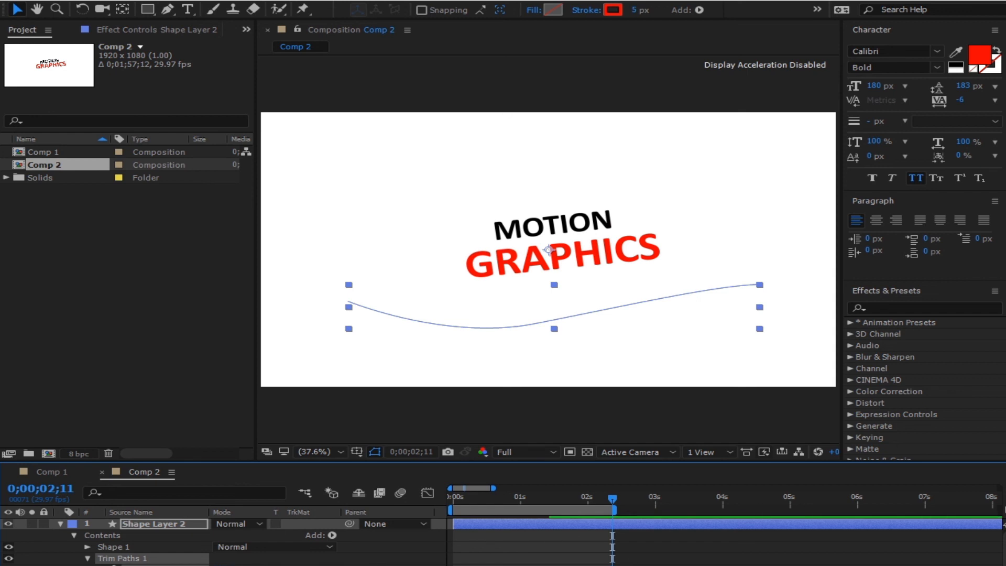
left_click_drag(222, 565, 105, 565)
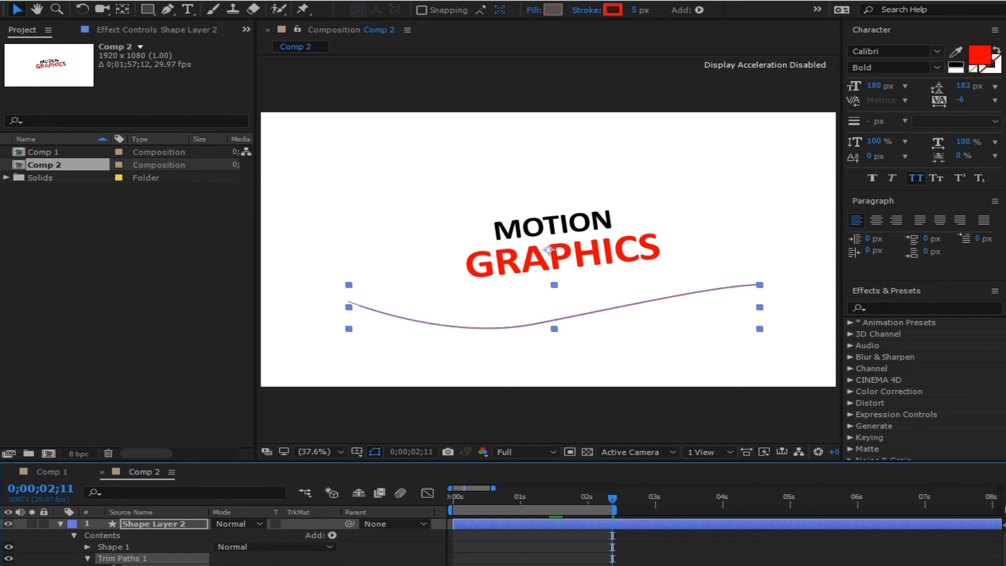
mouse_move(521, 508)
left_mouse_down()
mouse_move(495, 508)
mouse_move(513, 508)
left_mouse_up()
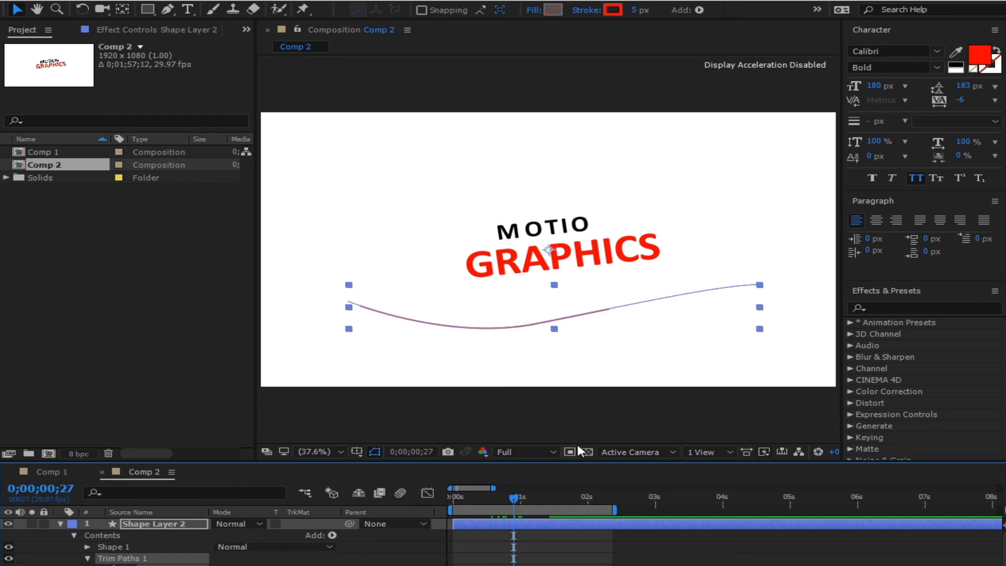
mouse_move(565, 495)
left_mouse_down()
mouse_move(625, 500)
mouse_move(608, 498)
left_mouse_up()
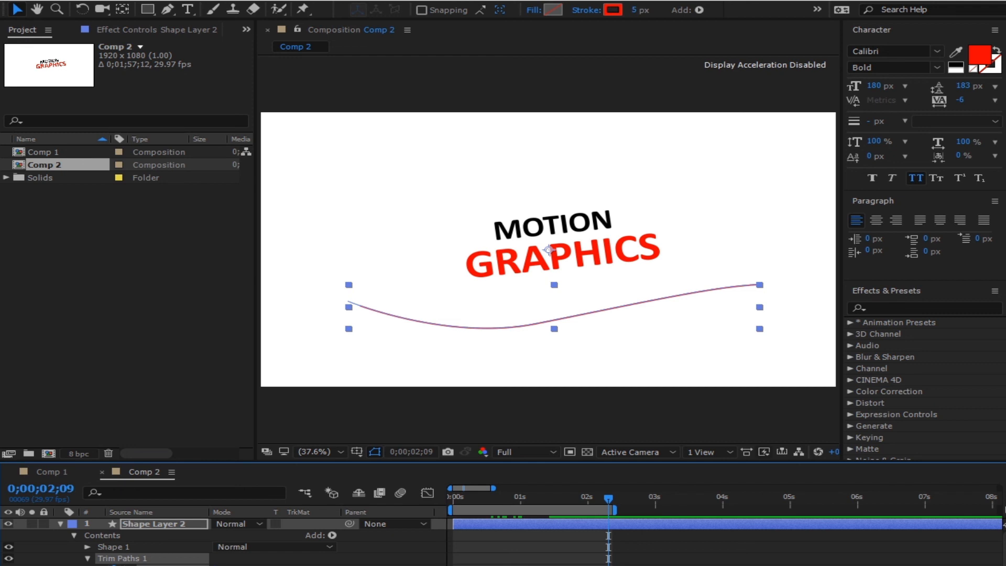
left_click(646, 542)
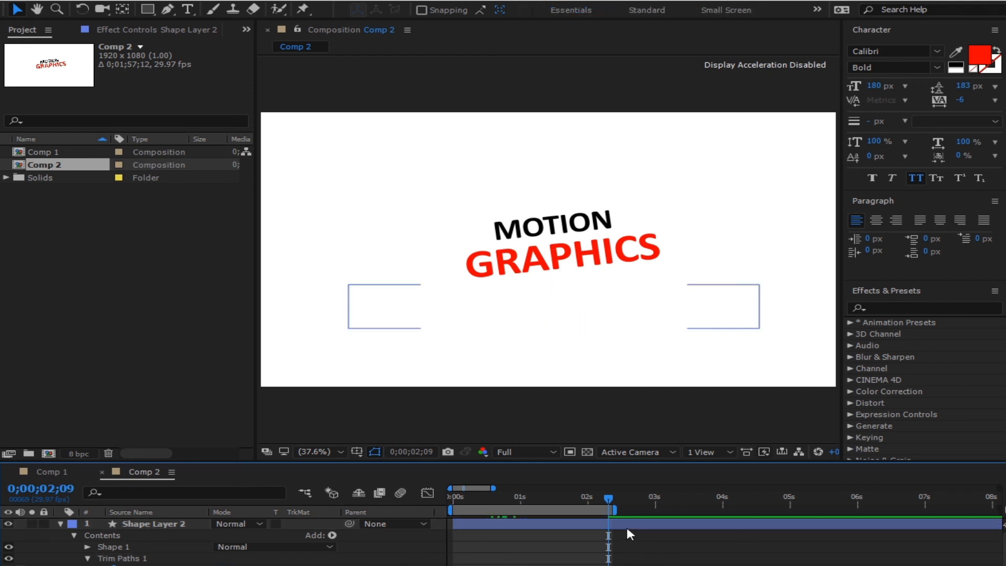
left_click(609, 565)
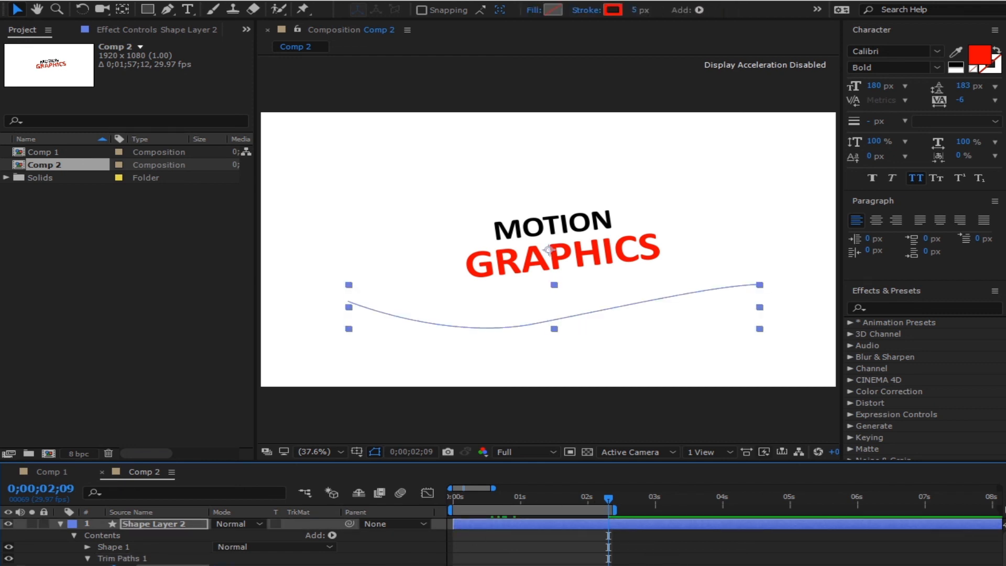
- Preview to 0;00;01;16, then shift the trim keyframes earlier to retime the stroke
left_click_drag(495, 492, 466, 497)
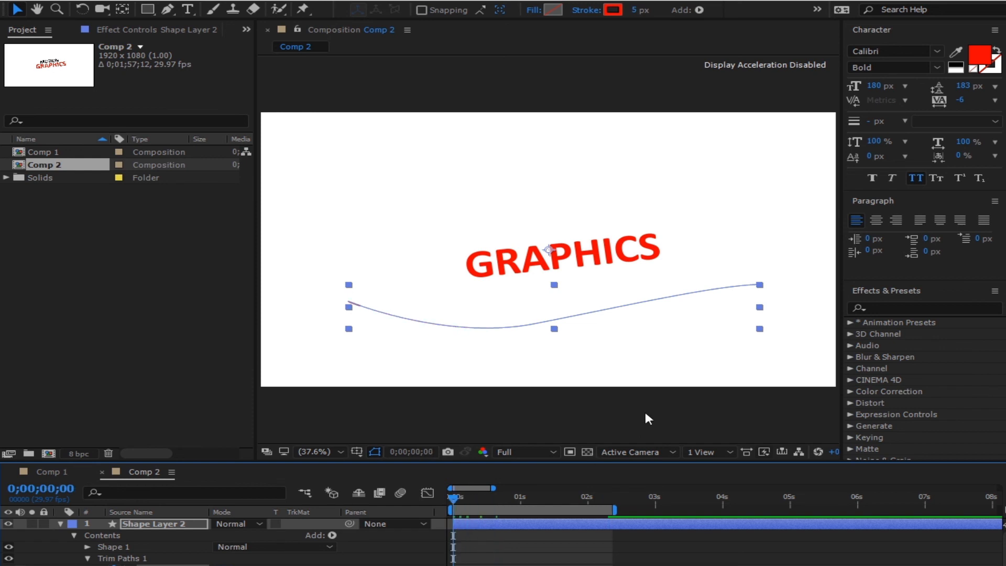
left_click(641, 428)
key("space")
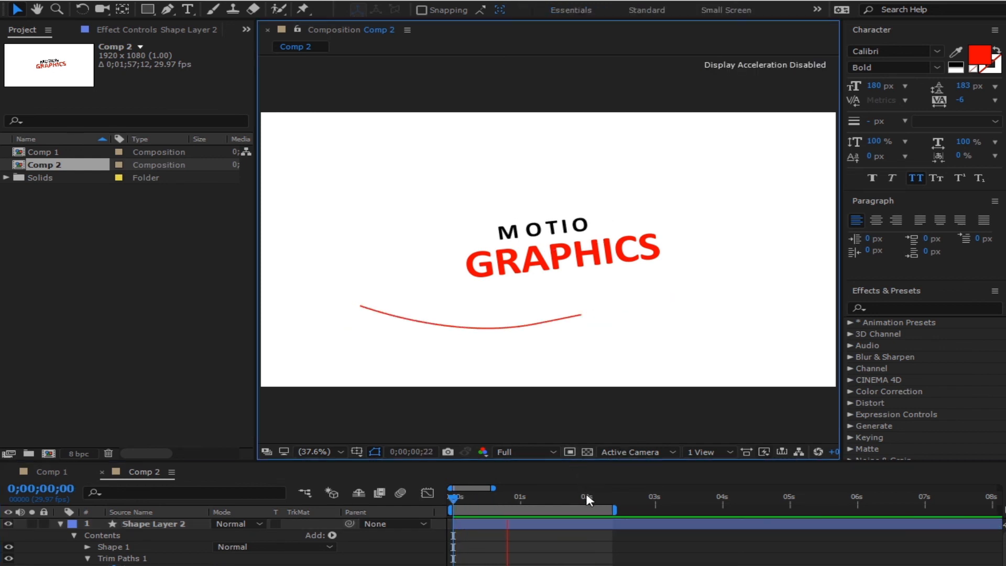
left_click(557, 495)
left_click_drag(613, 559, 493, 565)
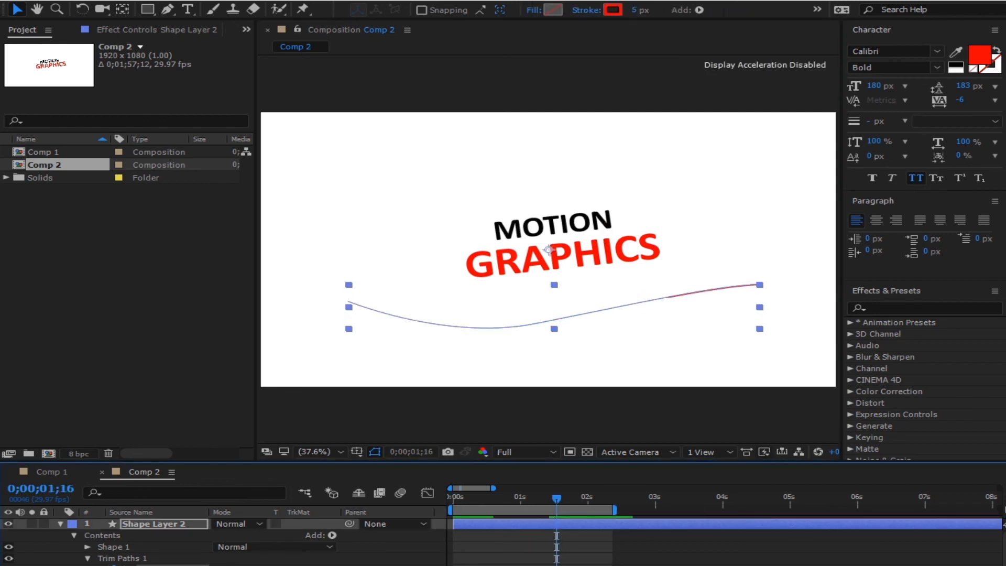
- Preview the animation from the first frame several times, then select Shape Layer 2
left_click_drag(499, 497, 458, 515)
key("space")
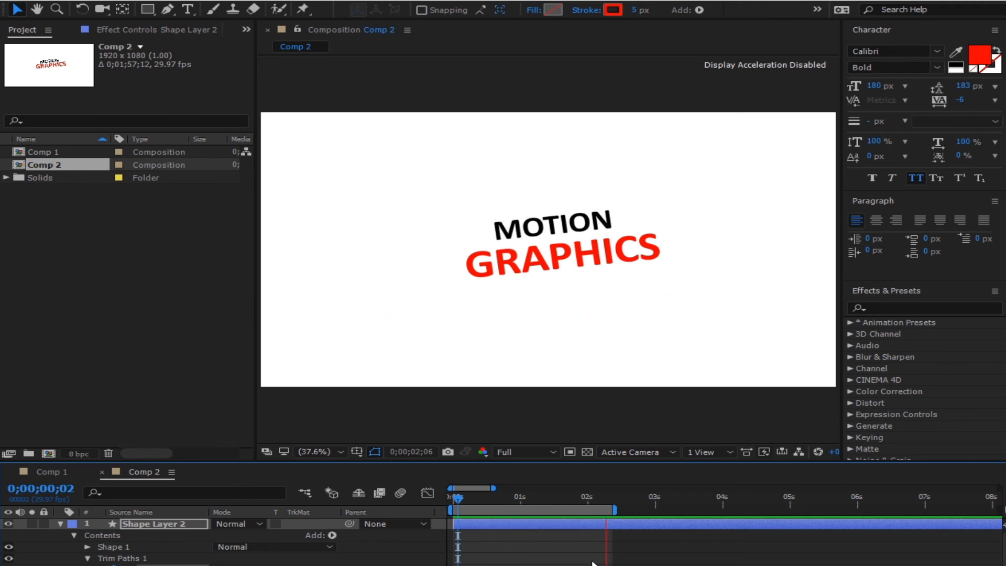
left_click(557, 496)
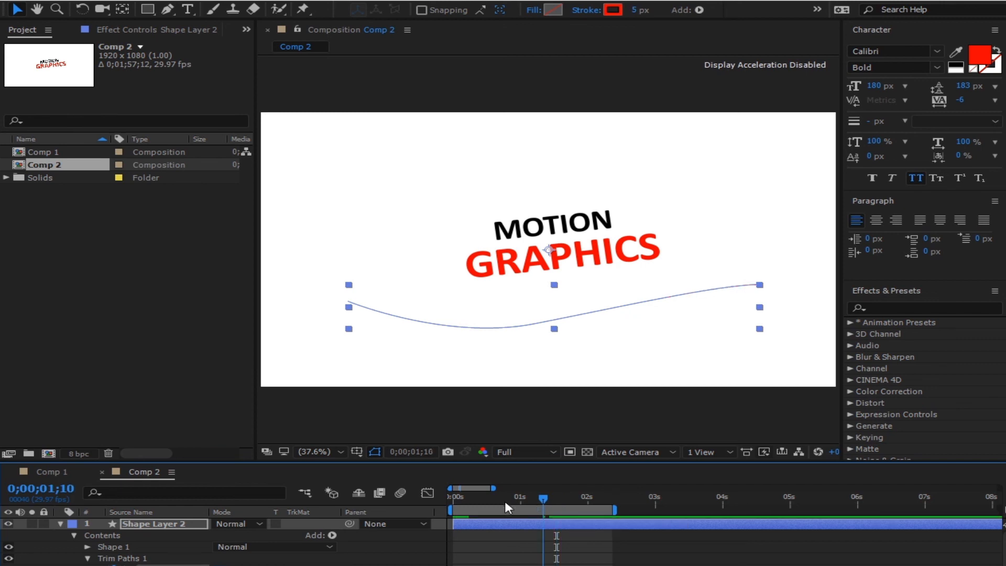
key("Home")
key("space")
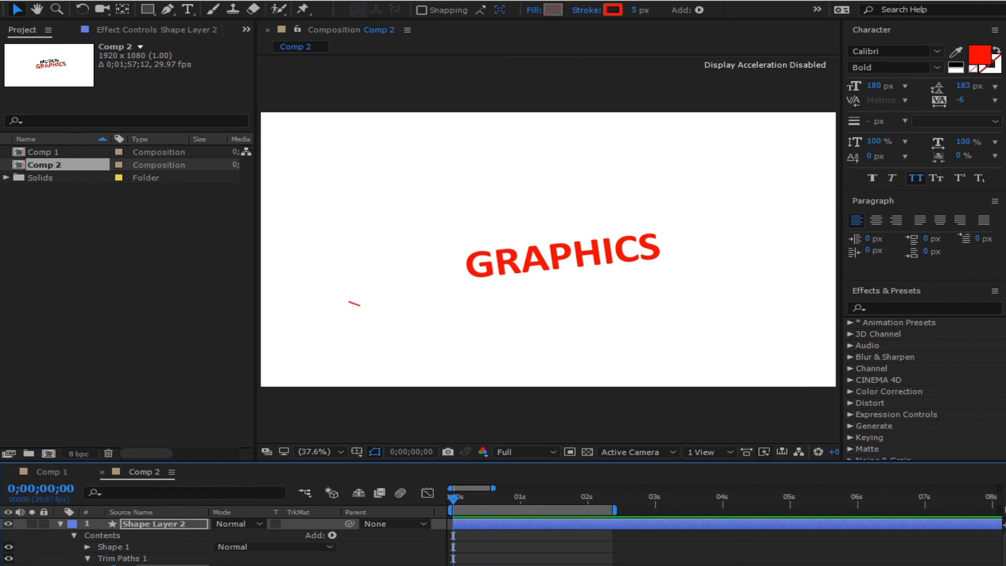
left_click(552, 495)
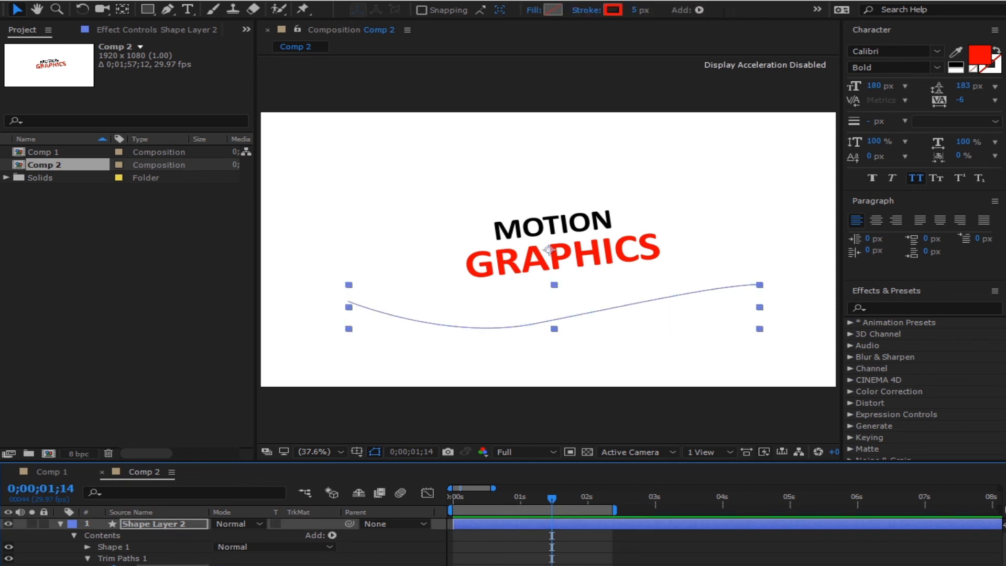
left_click_drag(537, 498, 450, 524)
key("space")
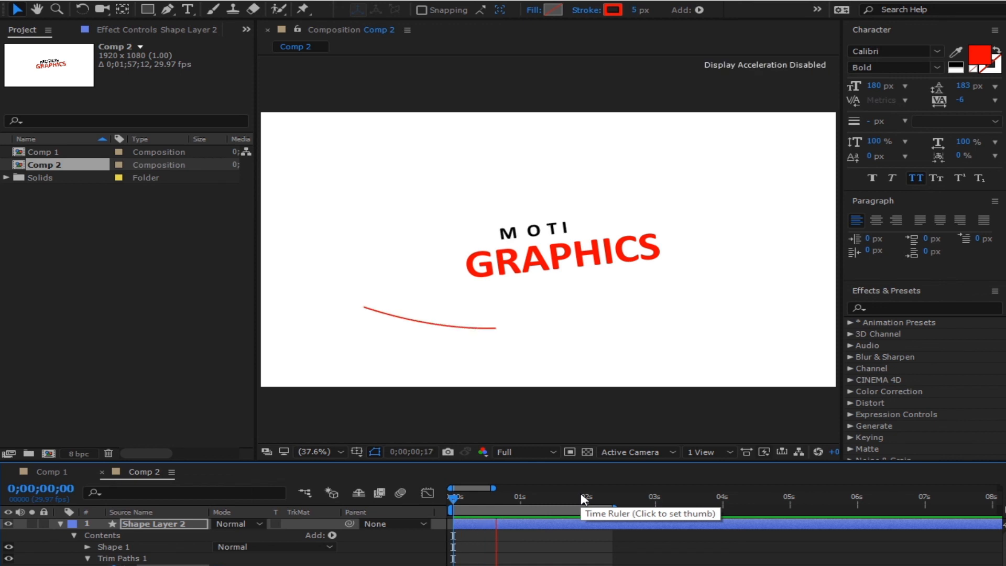
left_click(515, 497)
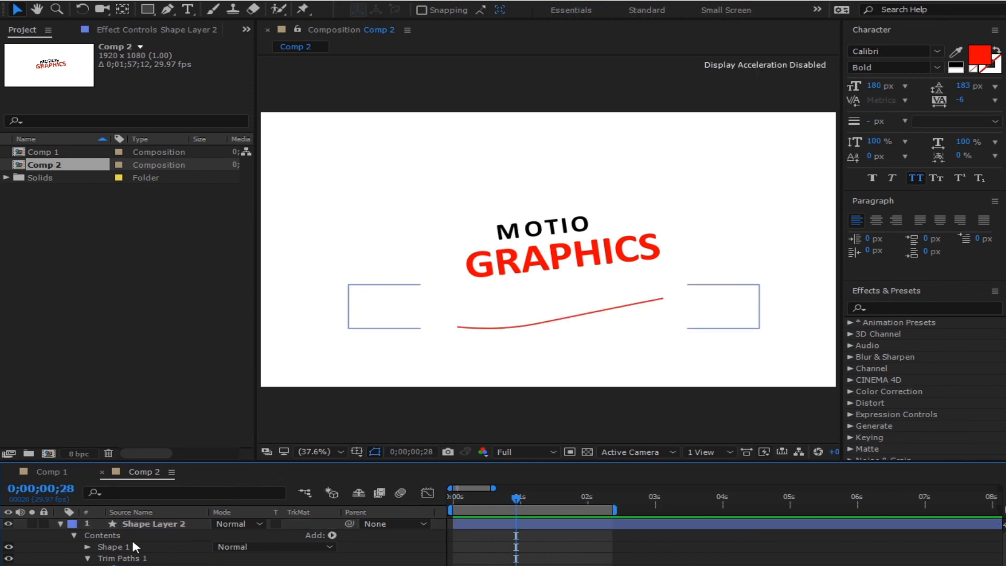
left_click(164, 530)
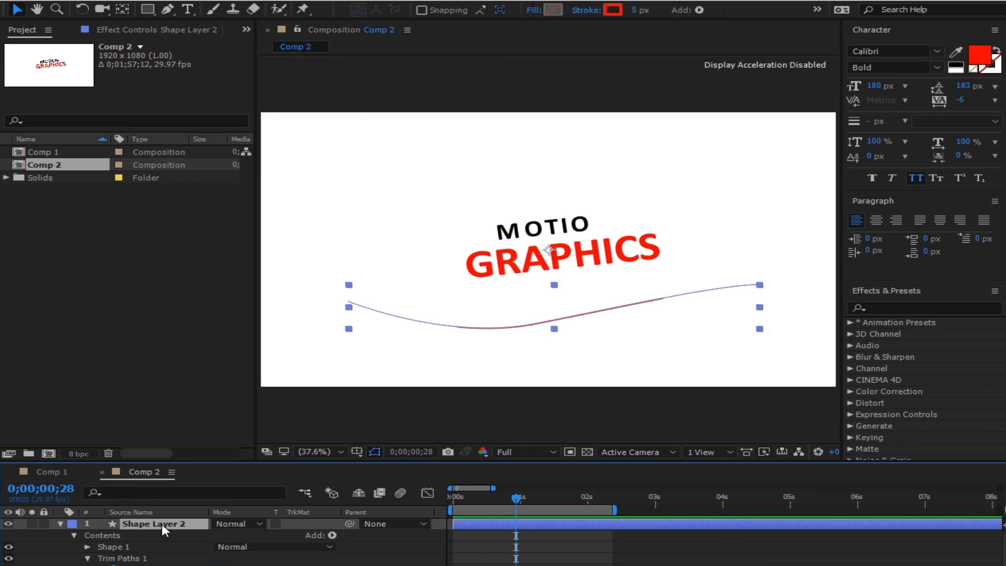
- Duplicate Shape Layer 2 and delete the copied swoosh path from the copy
key("ctrl+d")
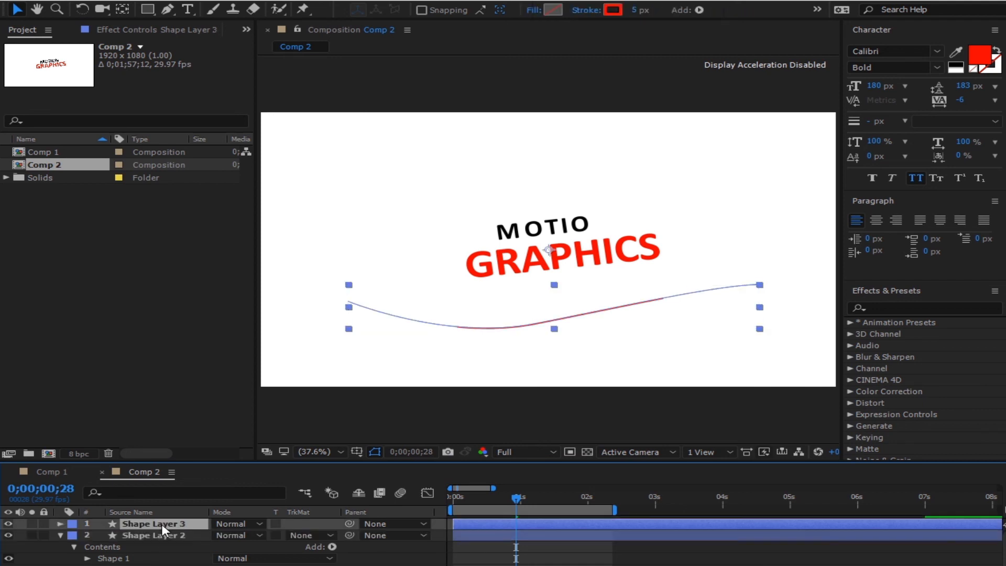
left_click(60, 523)
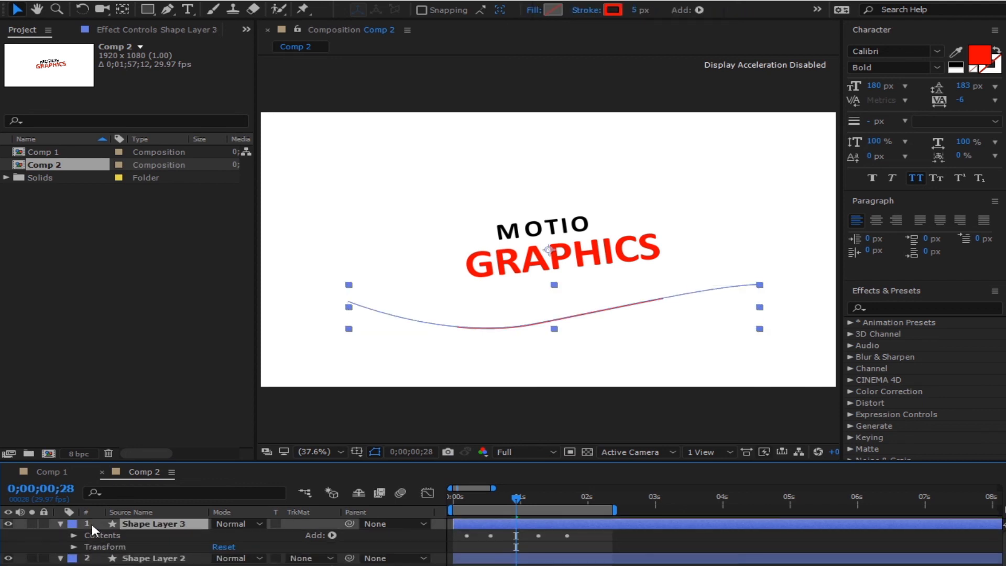
left_click(75, 535)
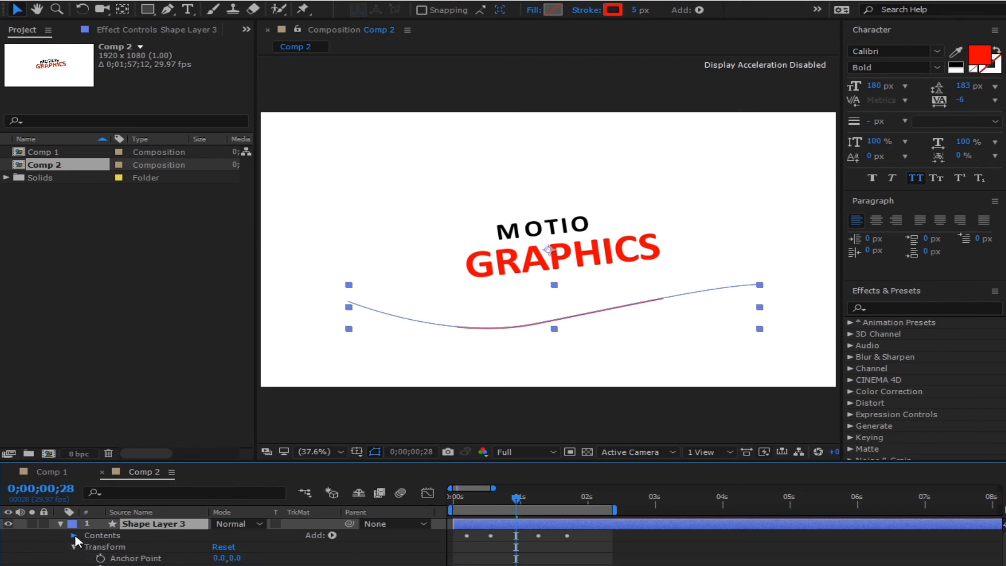
left_click(115, 547)
key("Delete")
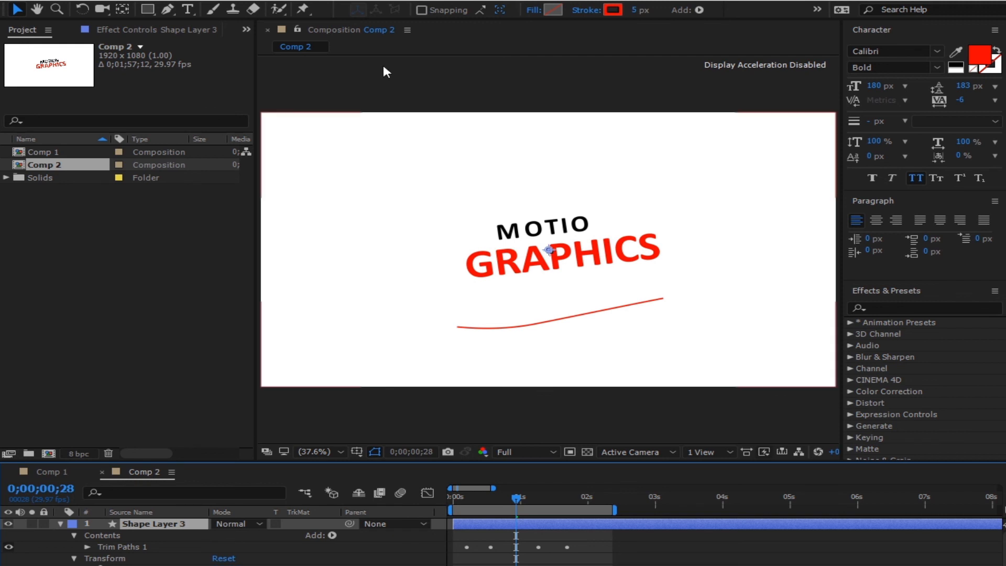
- Draw a curve arcing above the text's left side toward the upper right
left_click(167, 10)
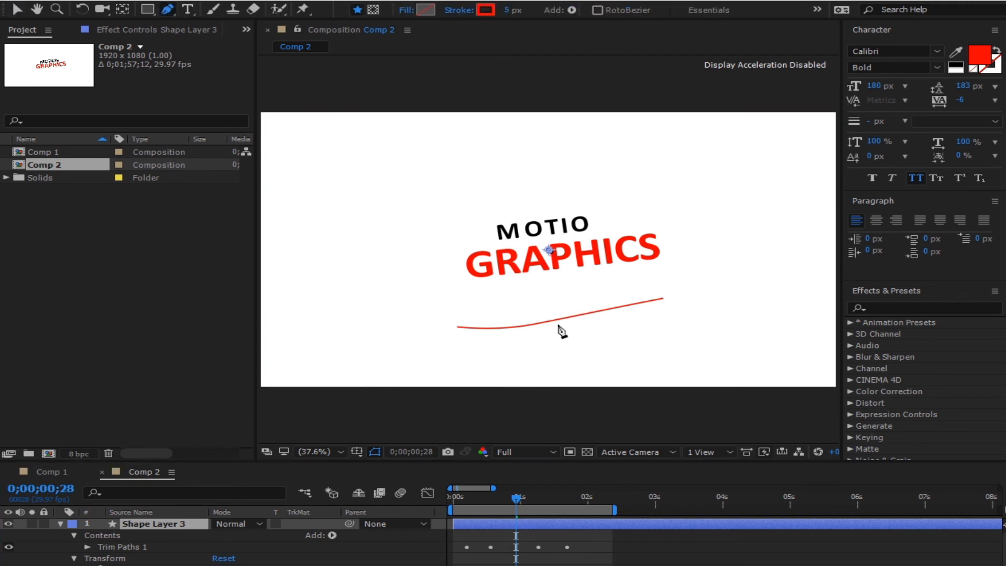
left_click(374, 211)
left_click_drag(536, 166, 586, 123)
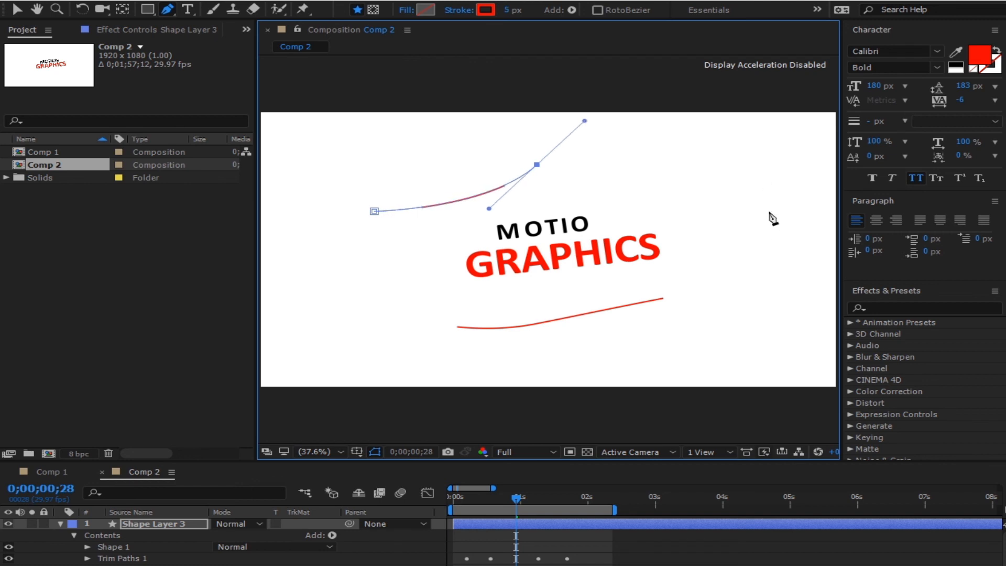
left_click_drag(769, 212, 786, 220)
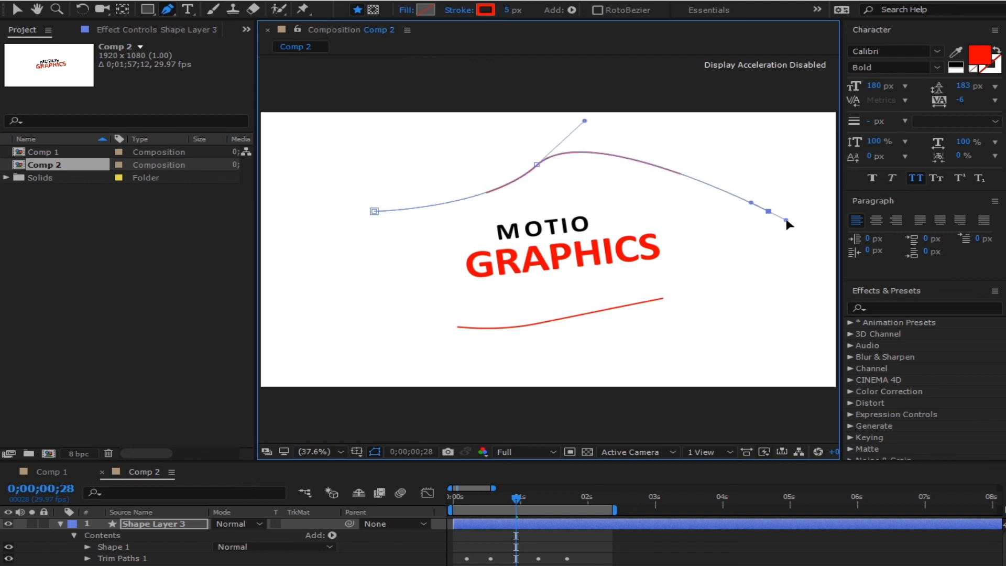
key("ctrl+z")
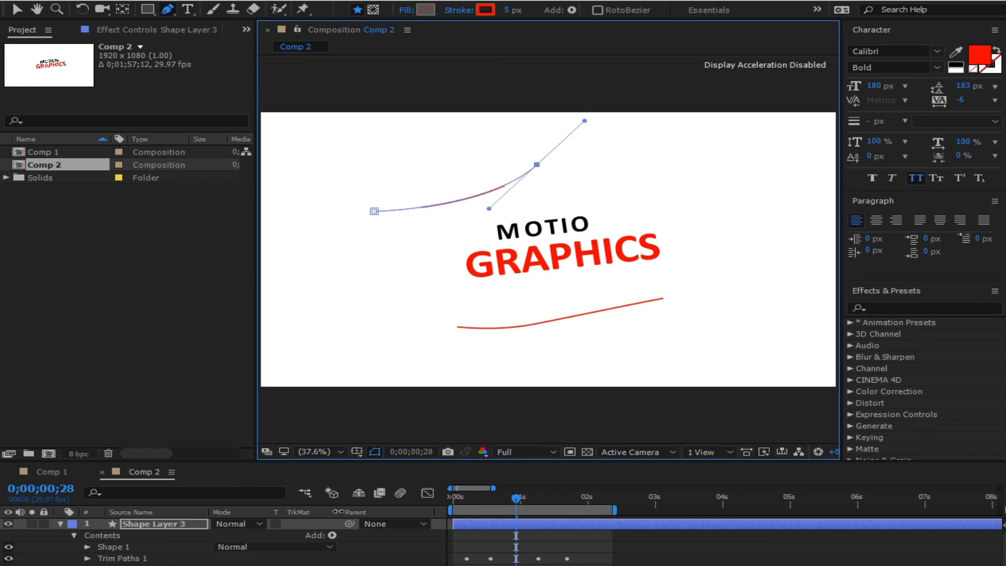
left_click(175, 523)
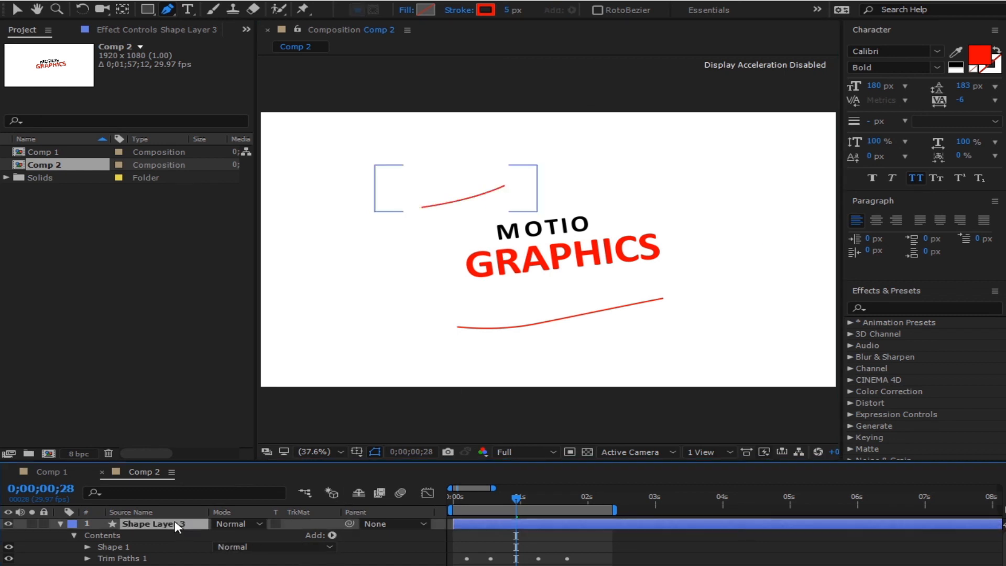
- Draw two more curves, one bending down at lower left, one sweeping up right of the text
left_click_drag(297, 275, 343, 284)
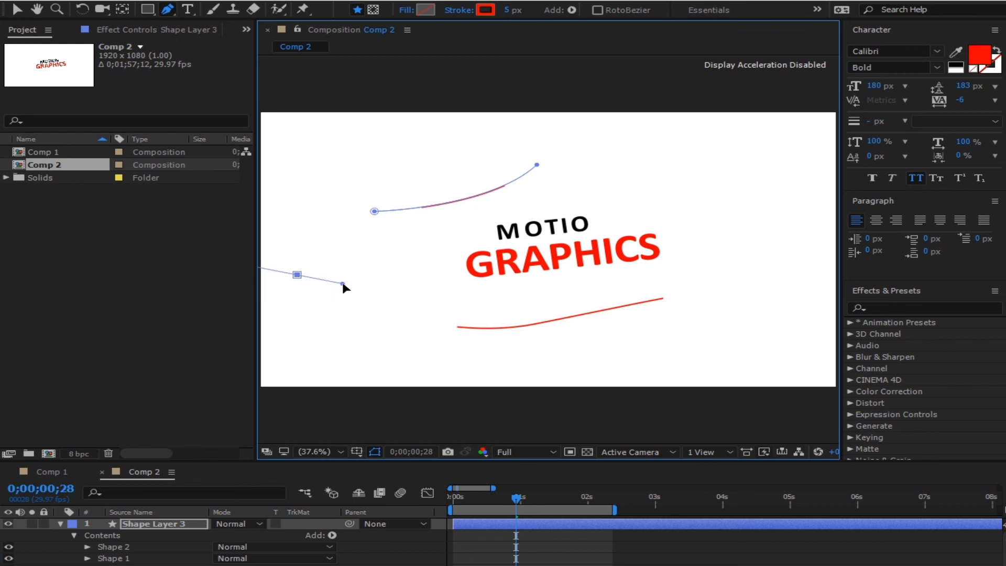
left_click(392, 337)
left_click_drag(393, 338, 377, 374)
left_click(169, 531)
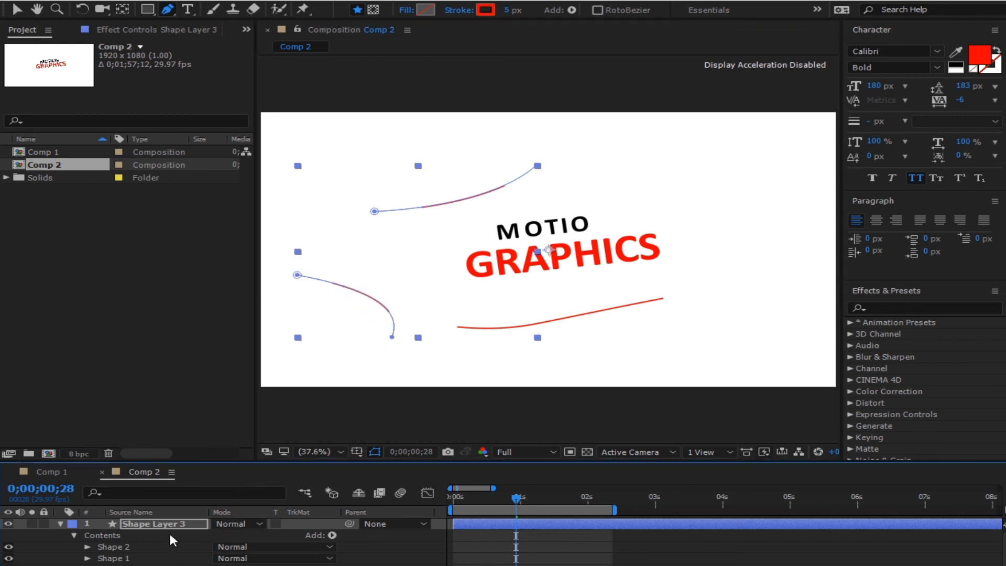
left_click(185, 525)
left_click_drag(646, 211, 718, 228)
mouse_move(733, 279)
left_mouse_down()
mouse_move(726, 315)
mouse_move(775, 277)
mouse_move(816, 269)
mouse_move(798, 152)
mouse_move(749, 115)
mouse_move(684, 121)
mouse_move(754, 157)
left_mouse_up()
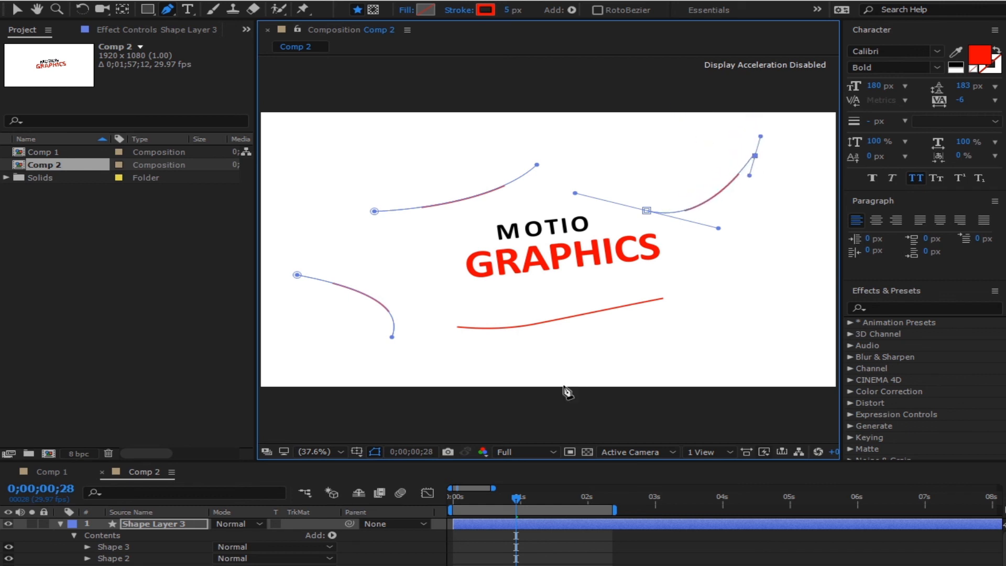
left_click(18, 9)
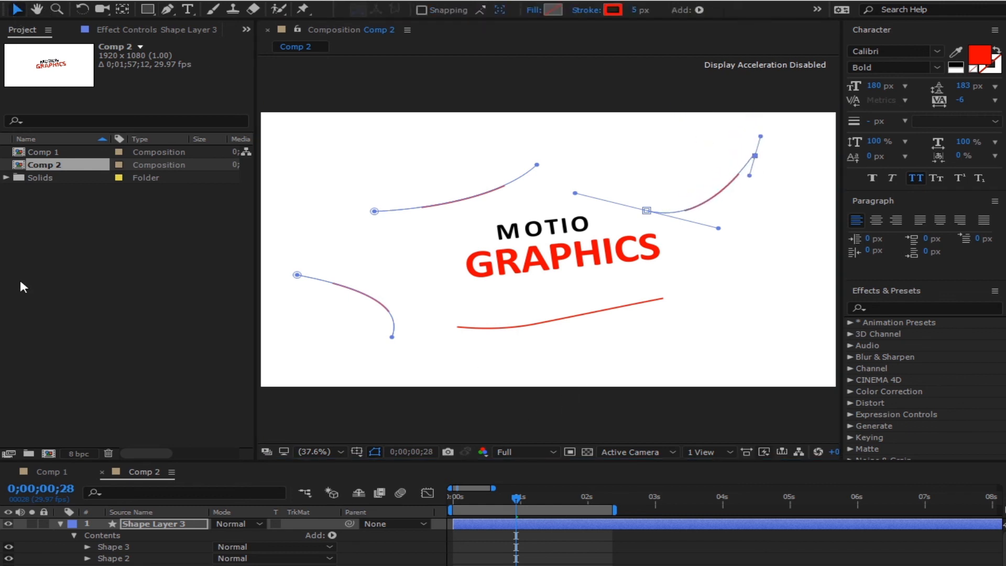
left_click(60, 531)
left_click(60, 525)
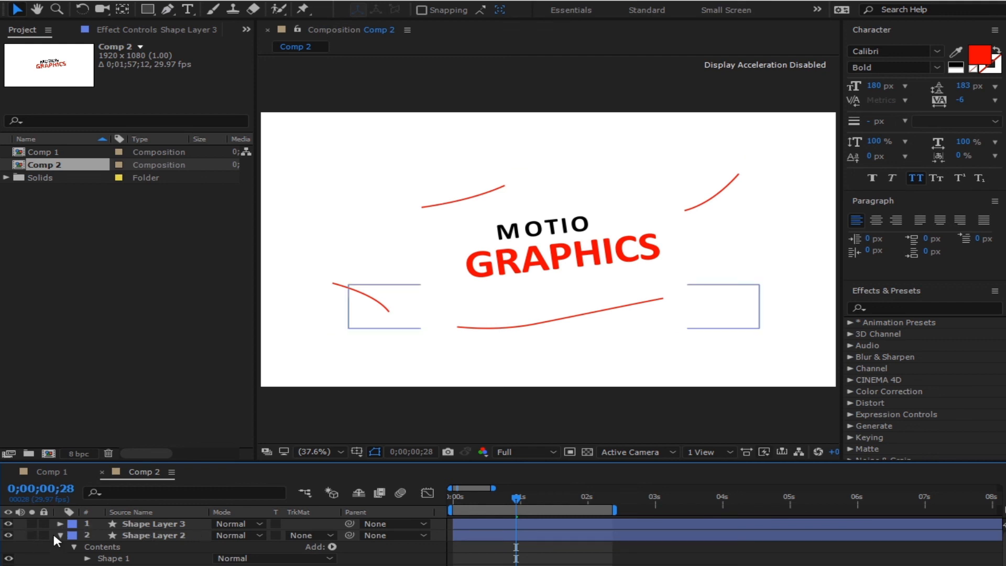
- Reveal the trim Start and End keyframes for all three swoosh layers with U
left_click(57, 534)
left_click(505, 525)
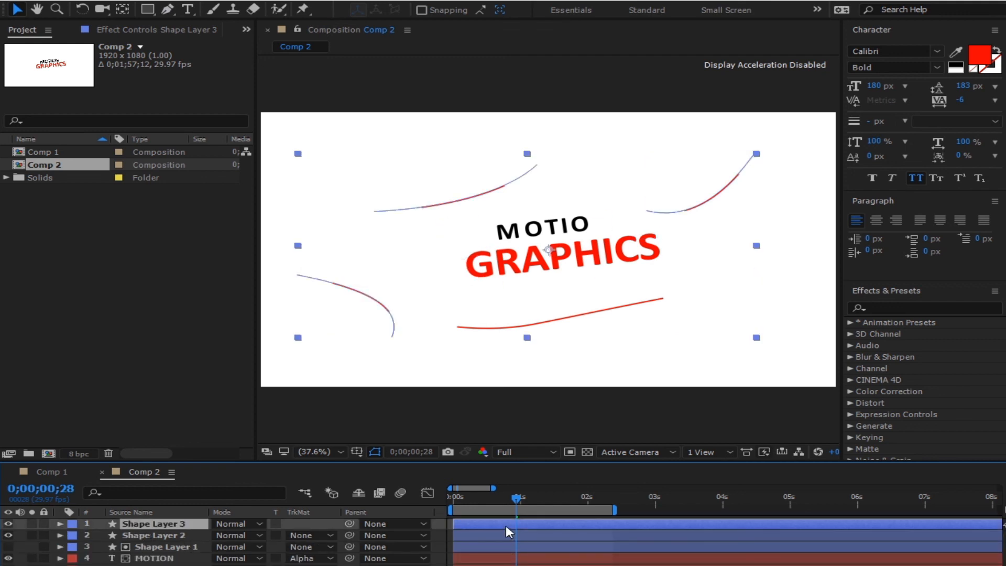
left_click(502, 549, "shift")
key("u")
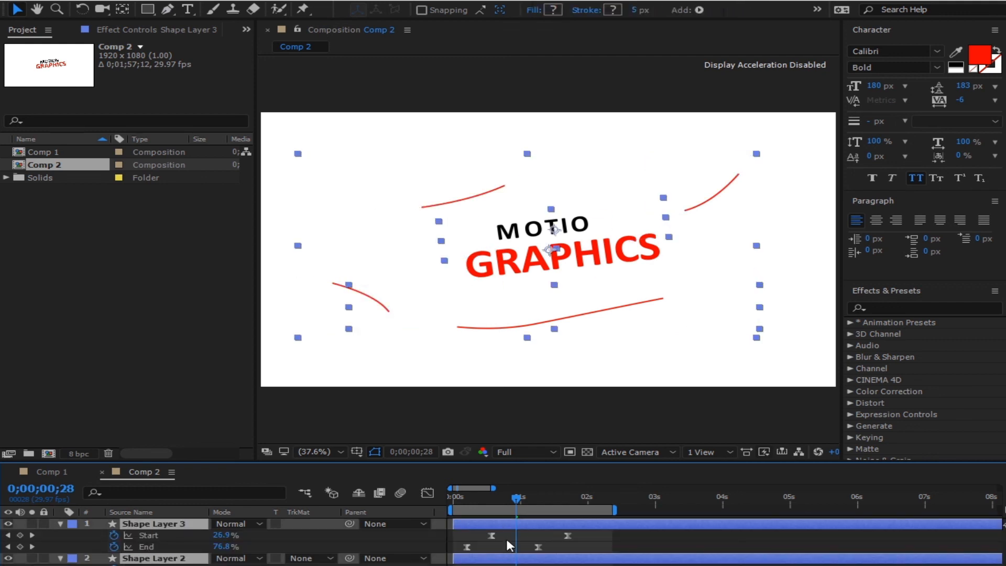
- Move Shape Layer 3's trim keyframes later than the others and preview from the start
left_click(611, 533)
left_click_drag(502, 520, 534, 520)
left_click(513, 565)
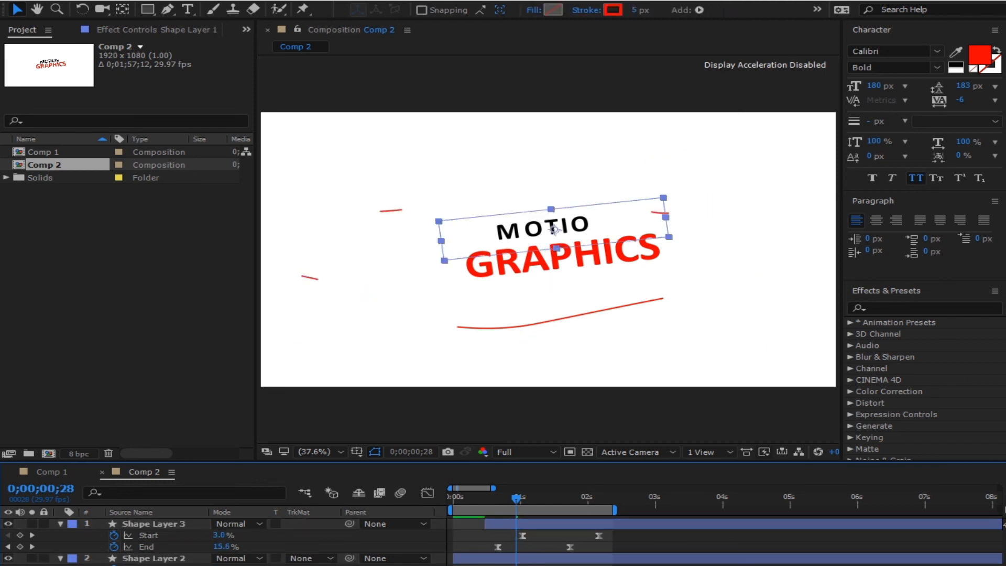
left_click(503, 559)
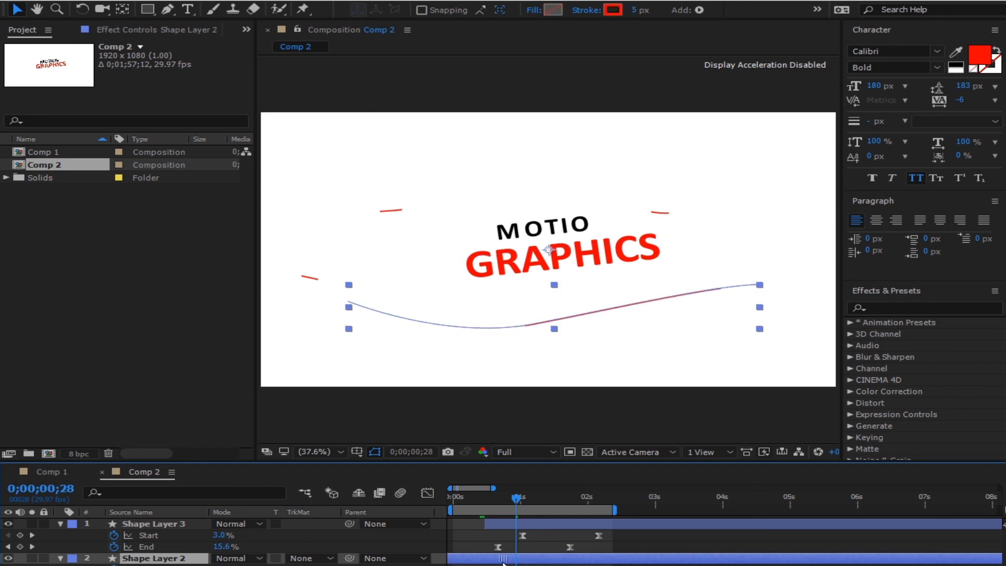
left_click(507, 565)
left_click_drag(509, 523, 419, 511)
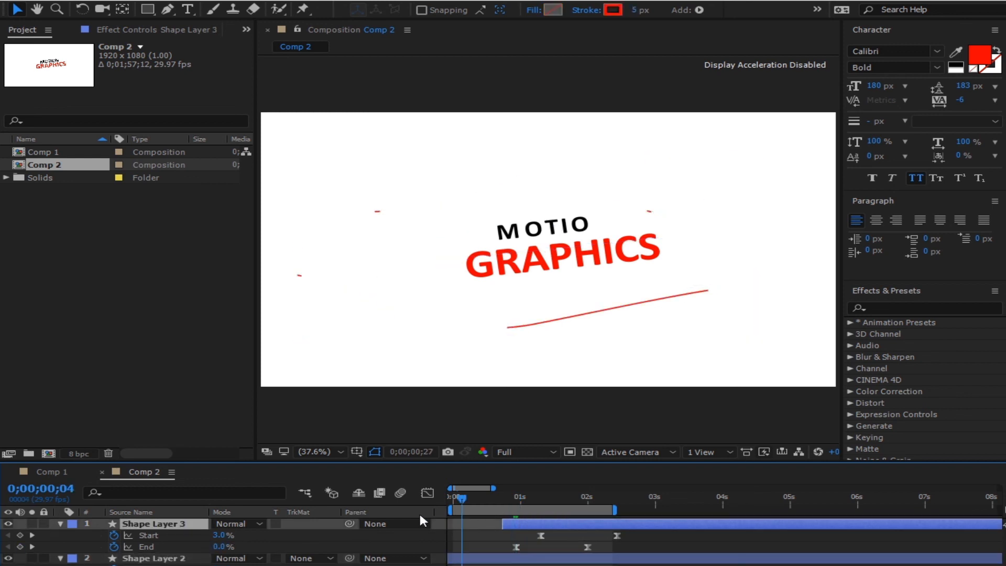
left_click(522, 431)
key("space")
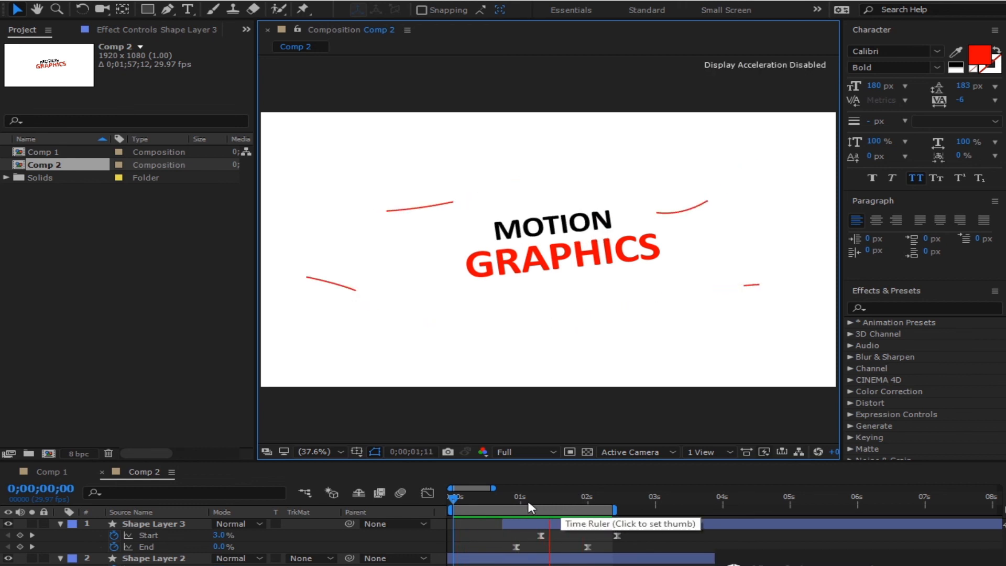
mouse_move(530, 495)
left_mouse_down()
mouse_move(555, 492)
mouse_move(482, 511)
mouse_move(603, 498)
left_mouse_up()
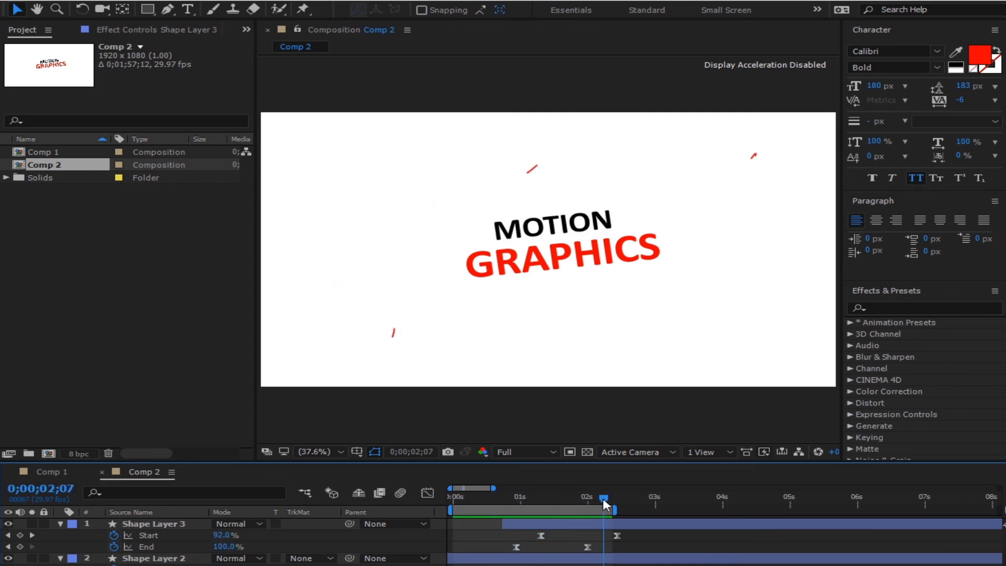
left_click(60, 524)
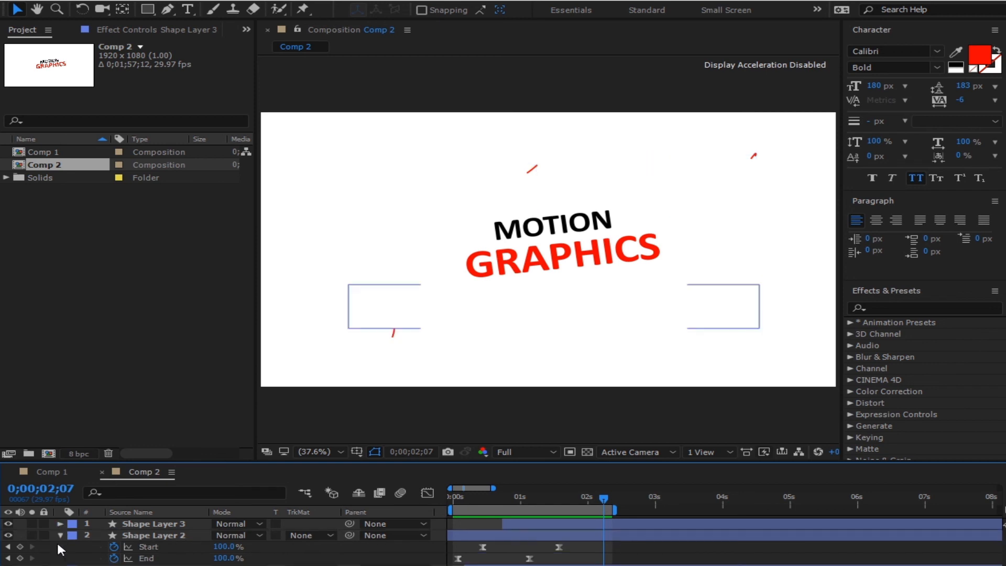
left_click(60, 524)
left_click(61, 524)
left_click(60, 535)
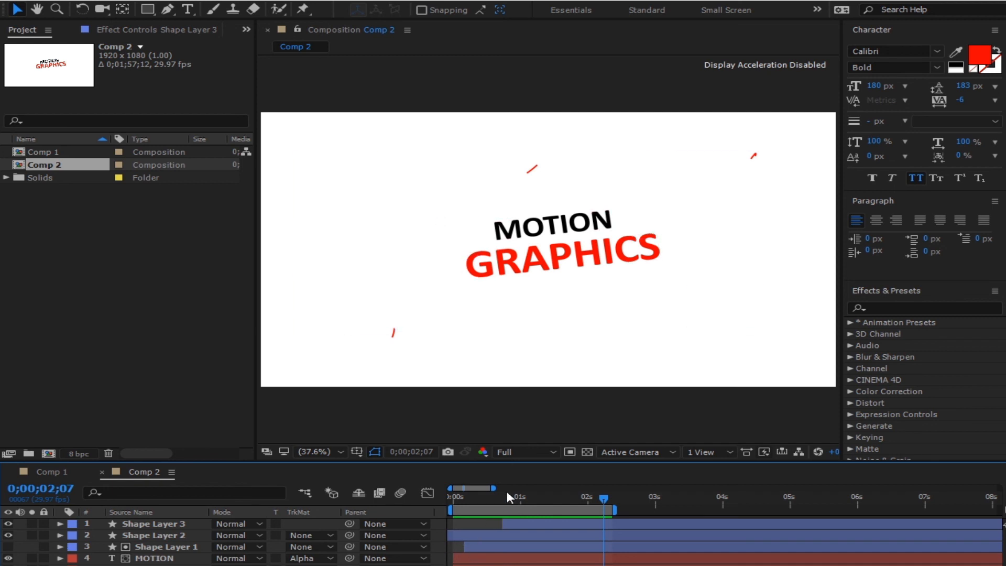
left_click_drag(574, 495, 549, 520)
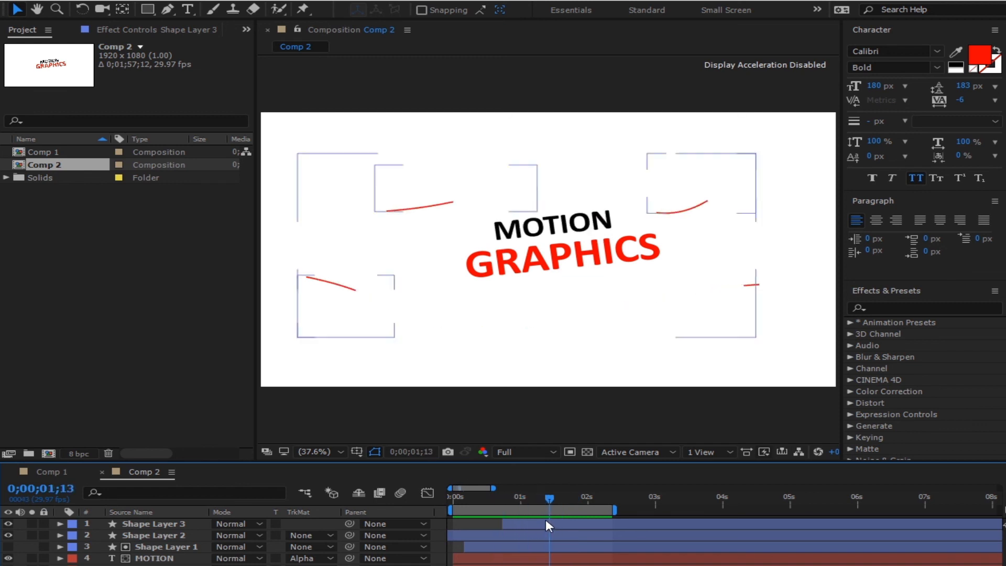